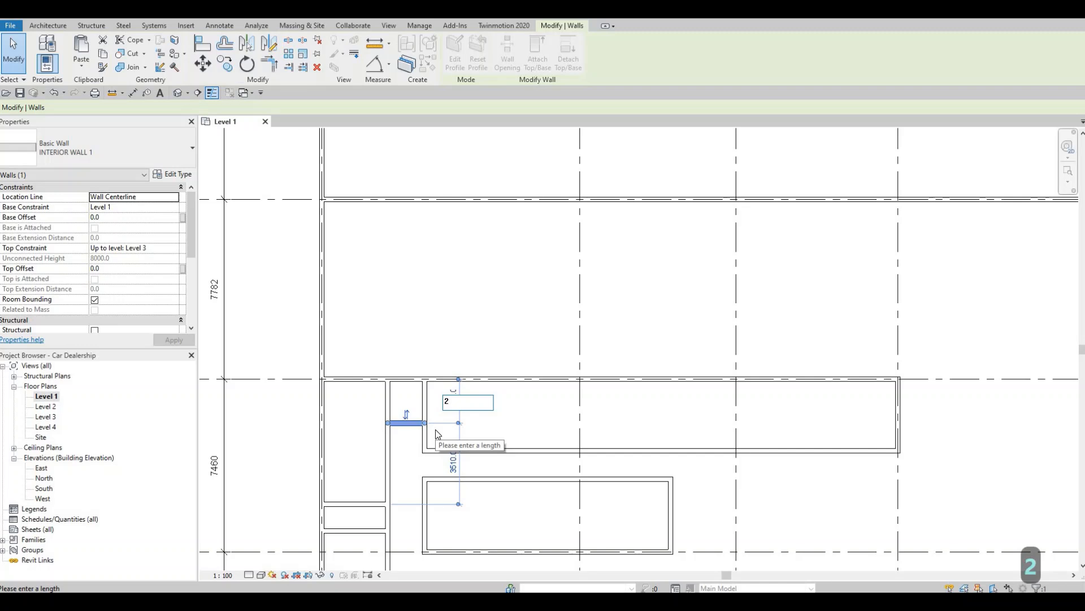
- Set the short horizontal wall's distance from the long upper wall to 2000 mm
type("00")
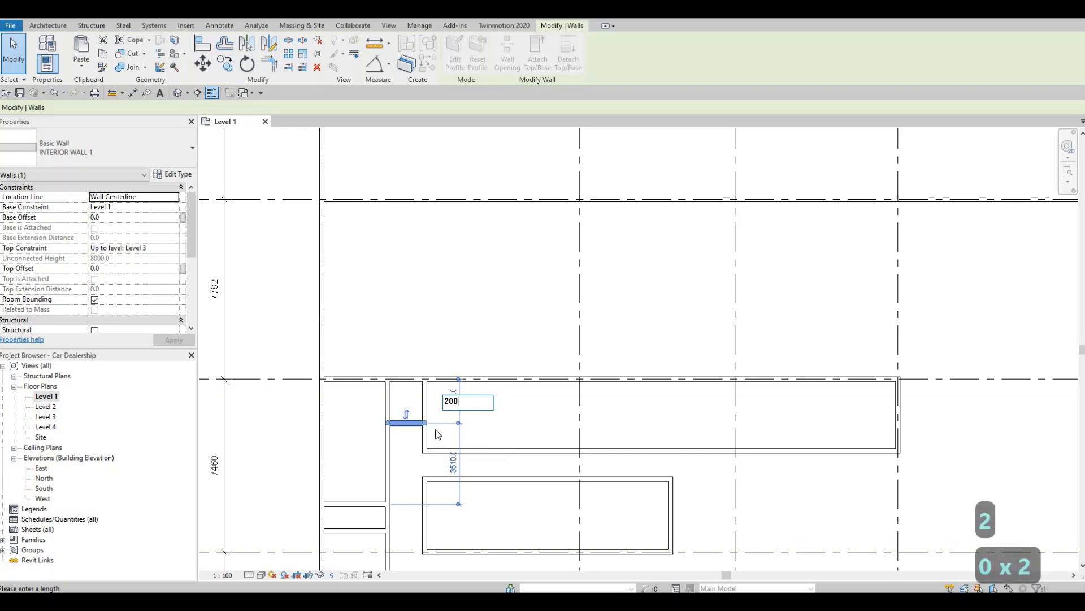
type("0")
key("Return")
key("Escape")
key("Escape")
key("Escape")
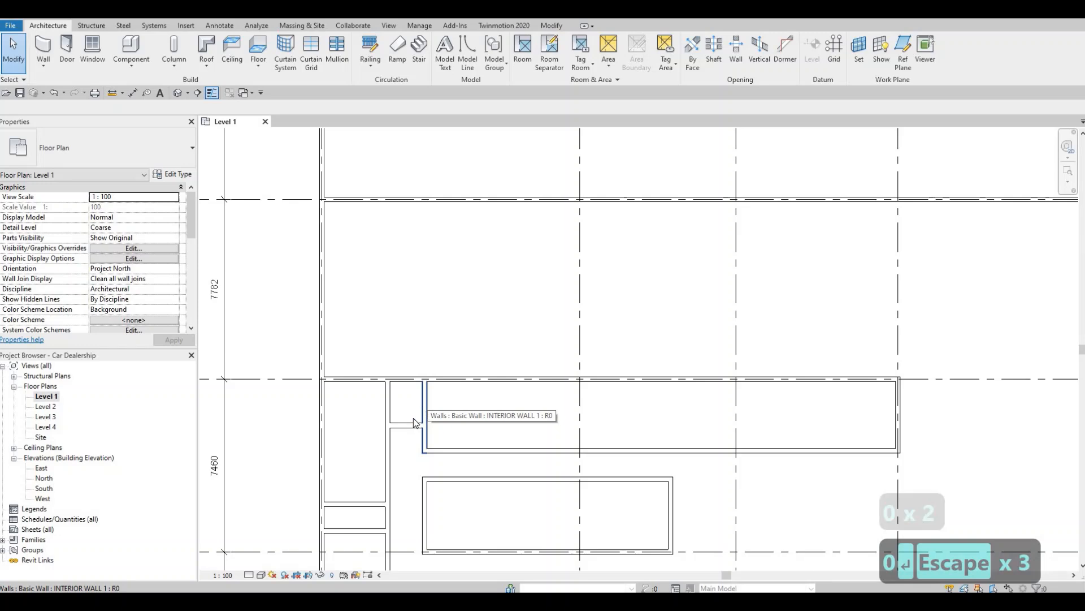
- Shorten the vertical wall at the long room's left end so it stops at the short horizontal wall
left_click(423, 434)
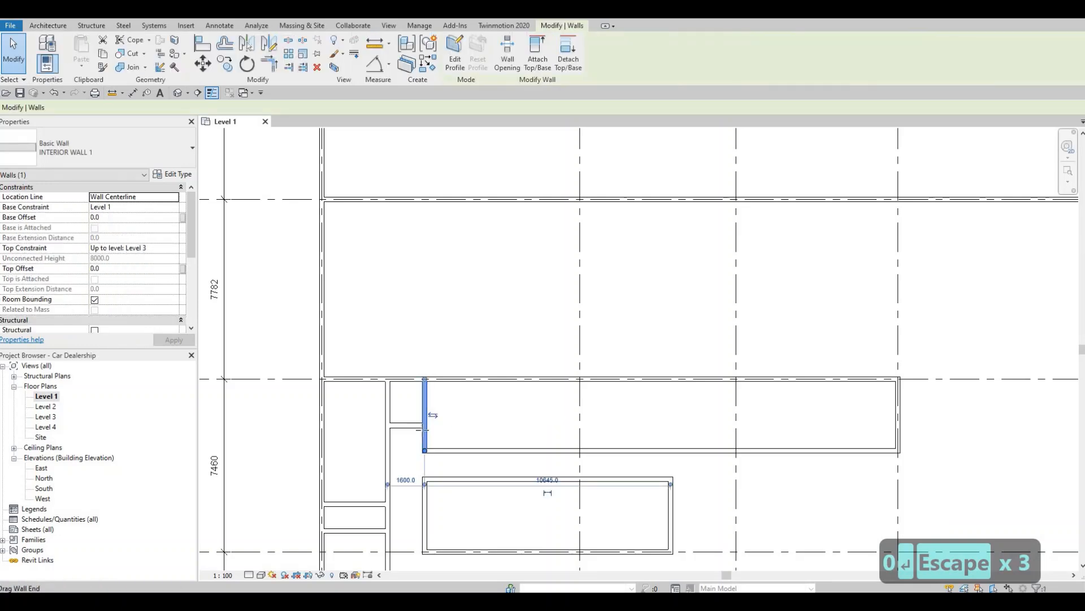
key("Delete")
key("Escape")
key("Escape")
key("Escape")
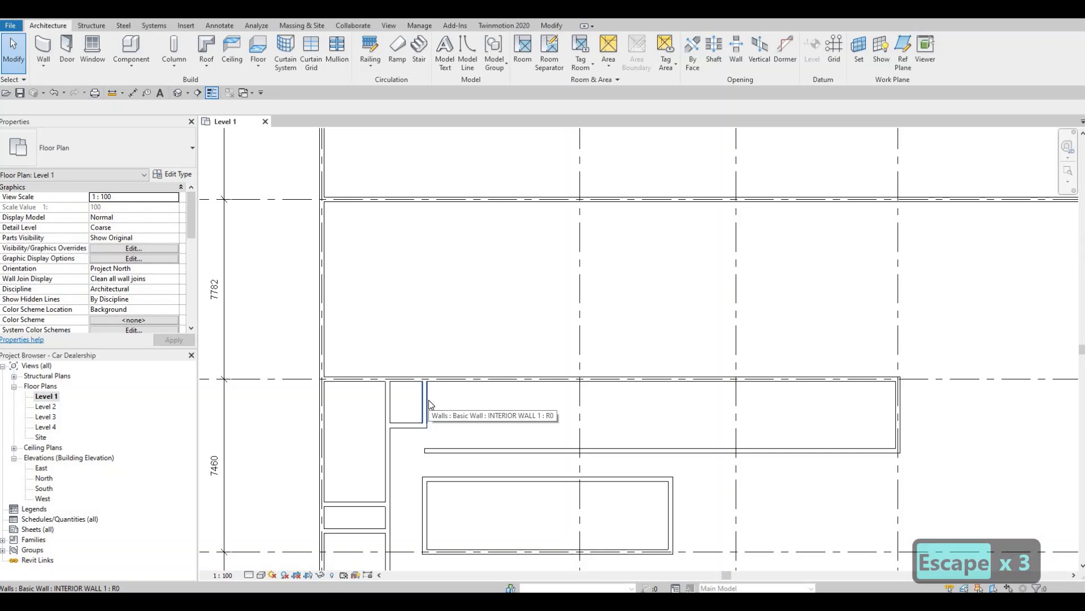
- Draw a matching INTERIOR WALL 1 partition about 3000 mm right of the shortened wall, from the long room's lower wall to its upper wall
left_click(429, 404)
key("c")
key("s")
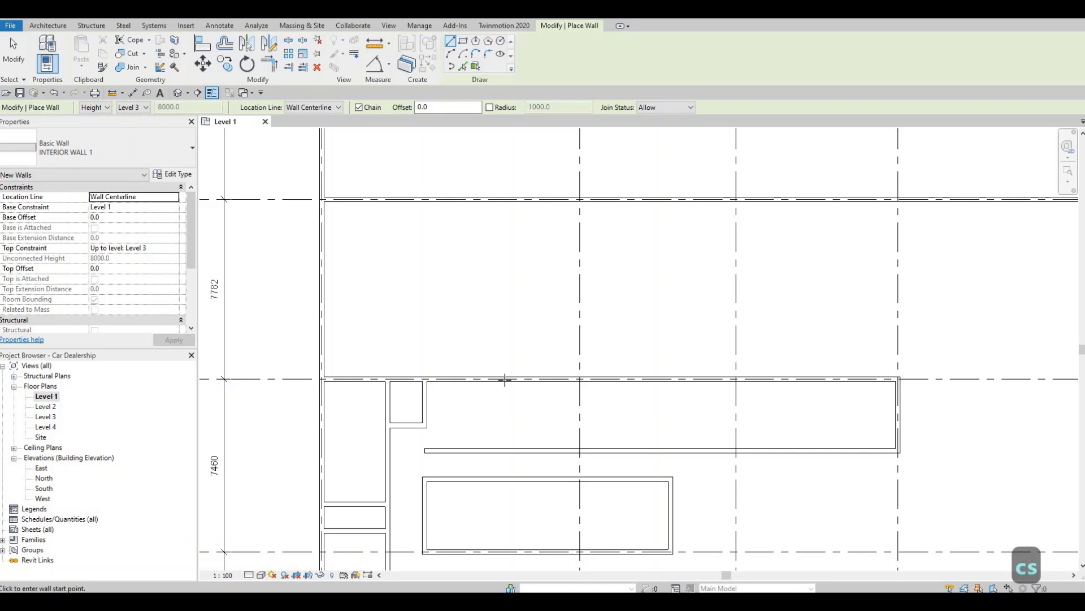
left_click(495, 450)
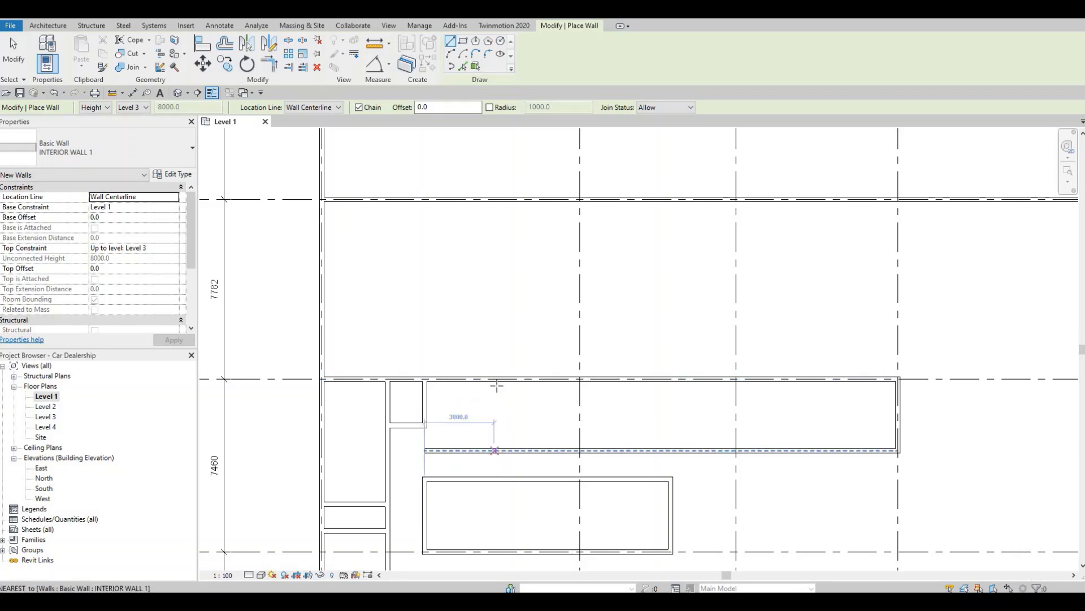
left_click(494, 383)
key("Escape")
key("Escape")
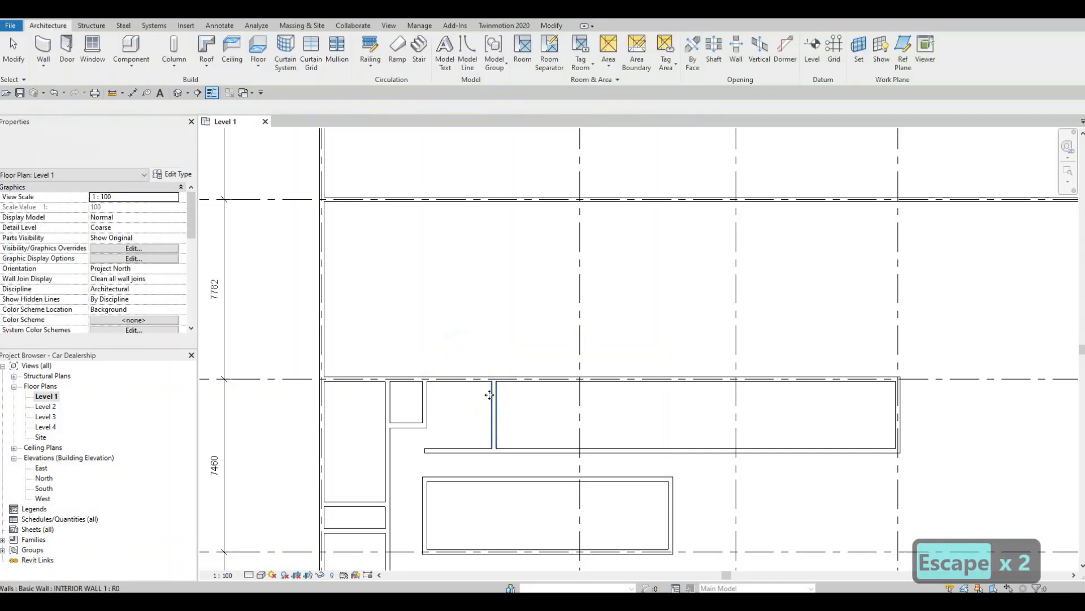
- Set the new partition's distance from the shortened vertical wall on its left to 1800 mm
left_click(494, 403)
left_click(458, 338)
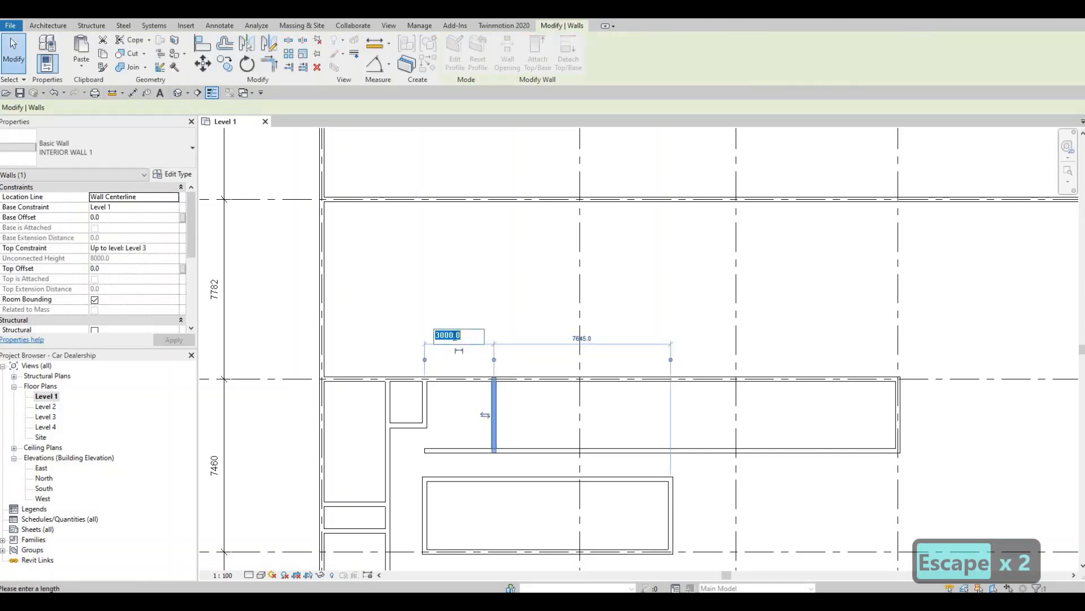
type("18")
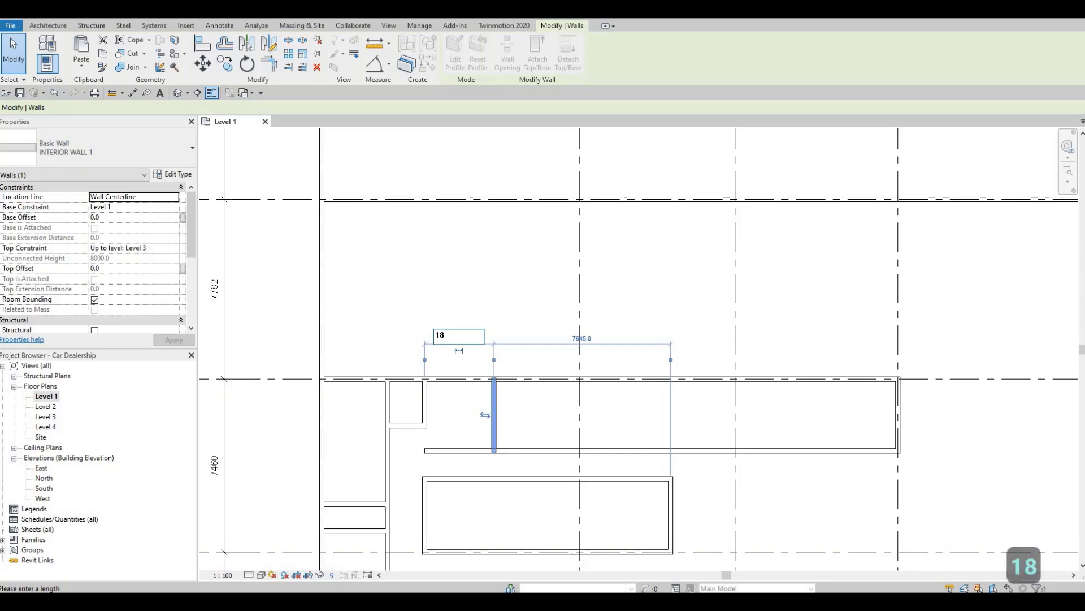
type("00")
key("Return")
key("Escape")
key("Escape")
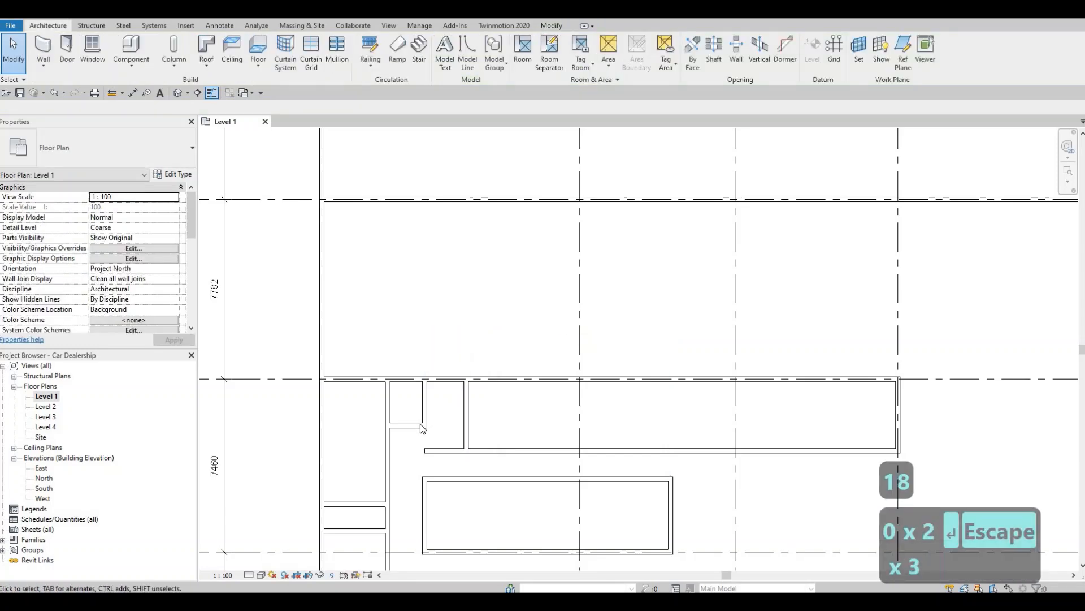
- Extend the short horizontal wall rightward to meet the new partition, closing off the second small room
left_click(412, 425)
key("Escape")
left_click(425, 426)
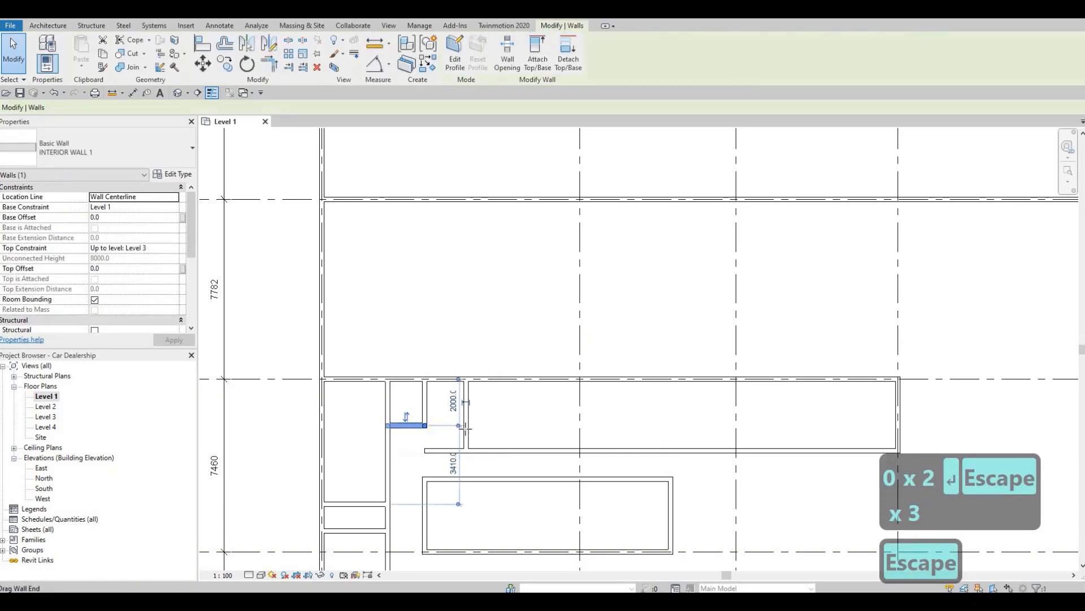
left_click_drag(466, 428, 466, 433)
key("Escape")
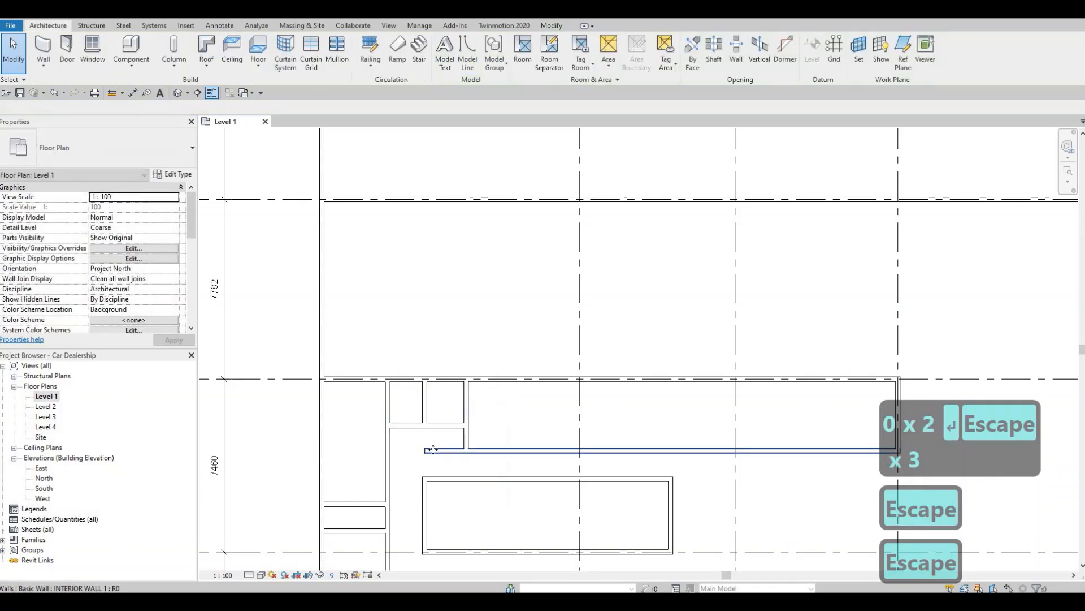
- Shorten the long room's lower wall so its left end meets the new partition's lower end
left_click(433, 450)
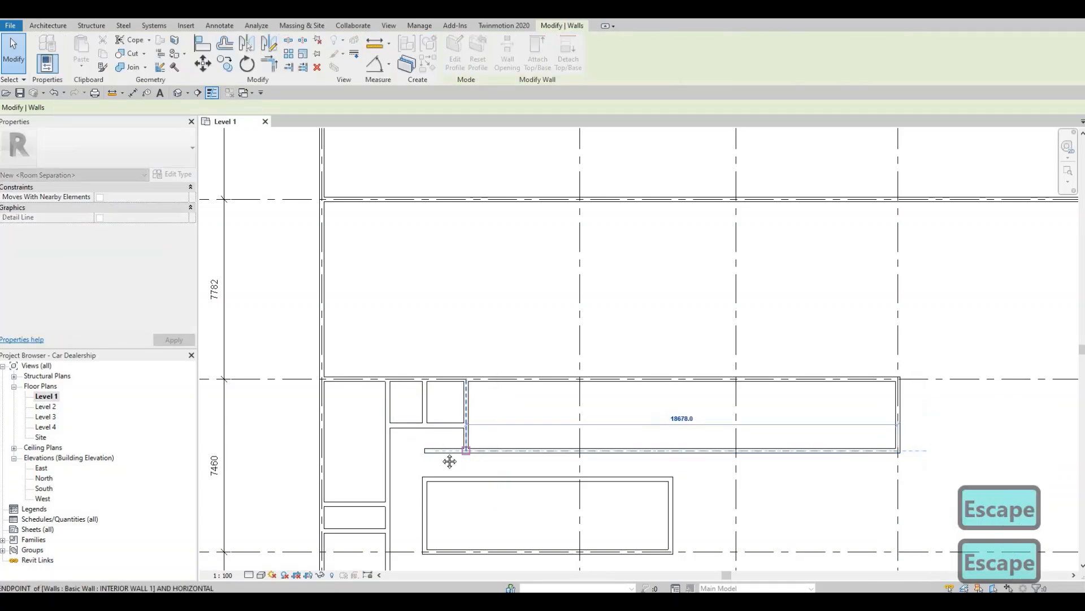
left_click_drag(450, 462, 465, 451)
key("Escape")
- Pull the upper end of the long vertical wall left of the small rooms down to the short horizontal wall
mouse_move(404, 434)
middle_mouse_down()
mouse_move(375, 428)
mouse_move(399, 439)
middle_mouse_up()
left_click(367, 418)
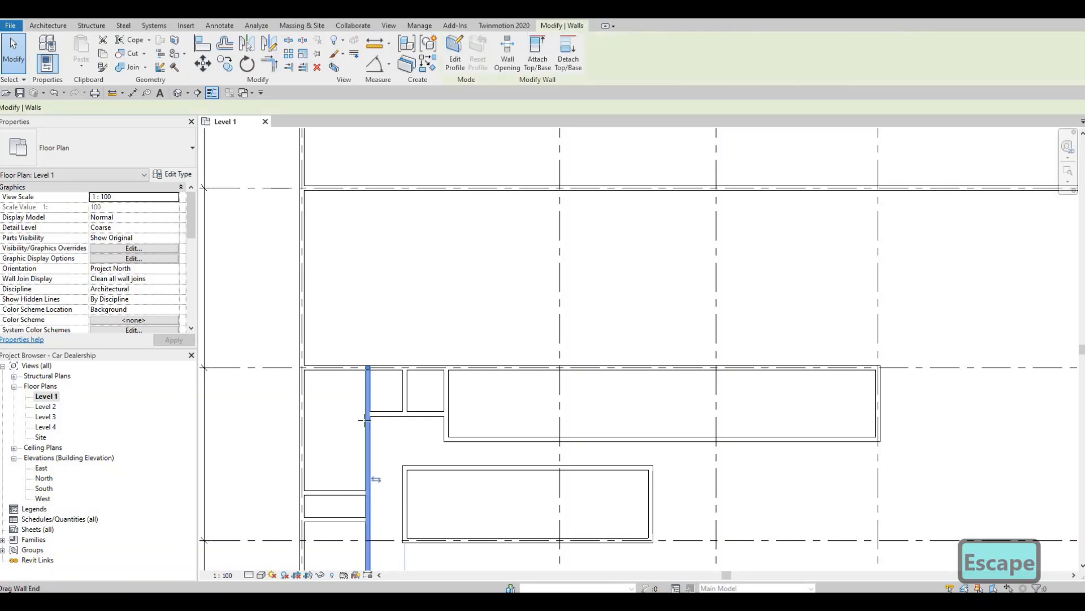
left_click_drag(368, 368, 351, 417)
key("Escape")
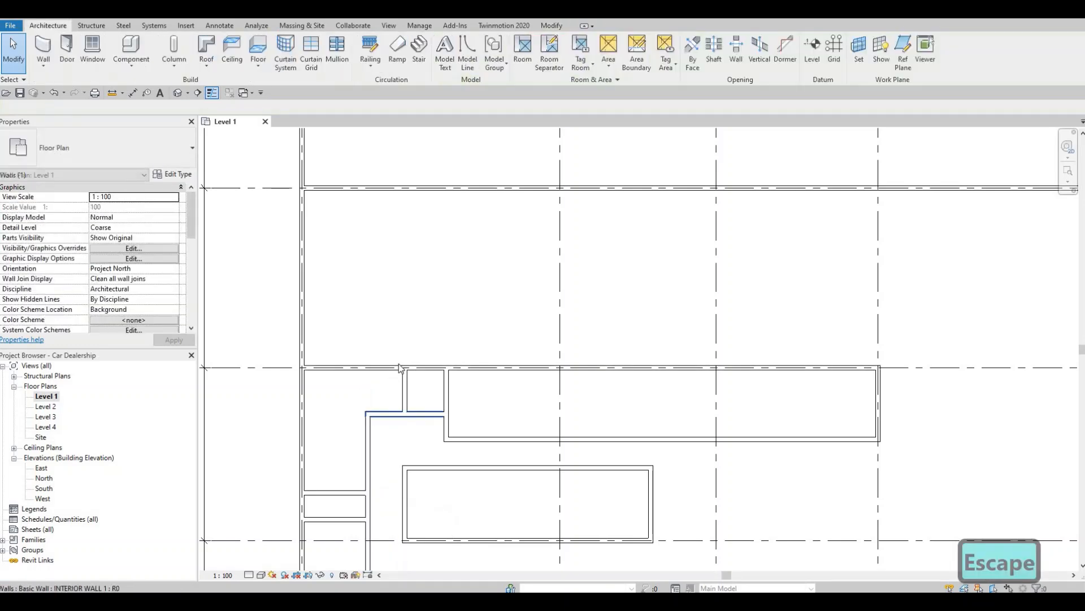
key("Escape")
- Draw a matching INTERIOR WALL 1 partition across the long room, about 2800 mm right of its left end wall
scroll(398, 364, "down", 3)
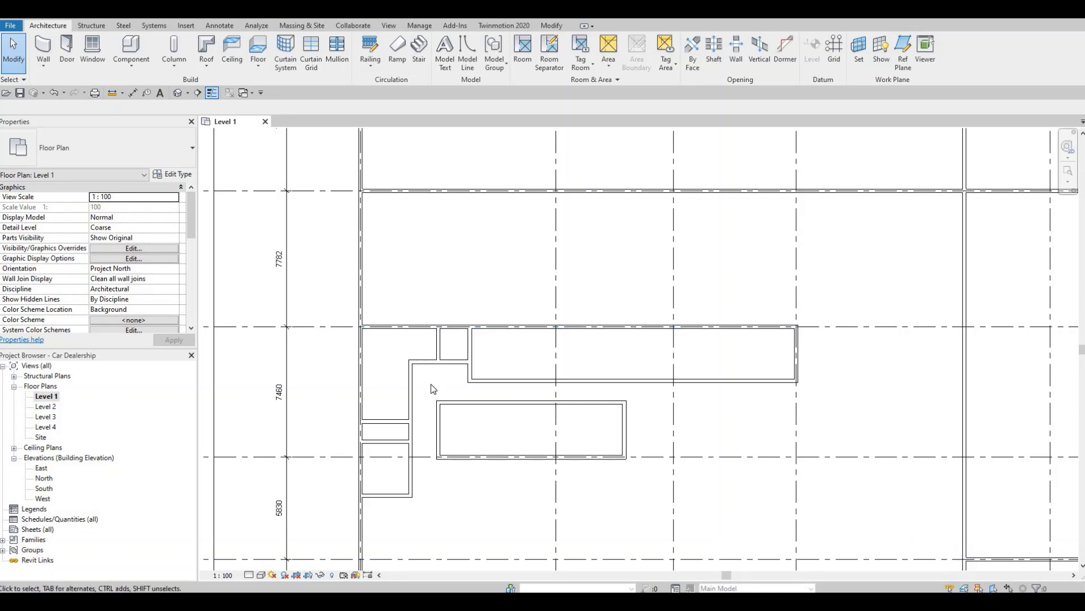
middle_click_drag(443, 367, 440, 379)
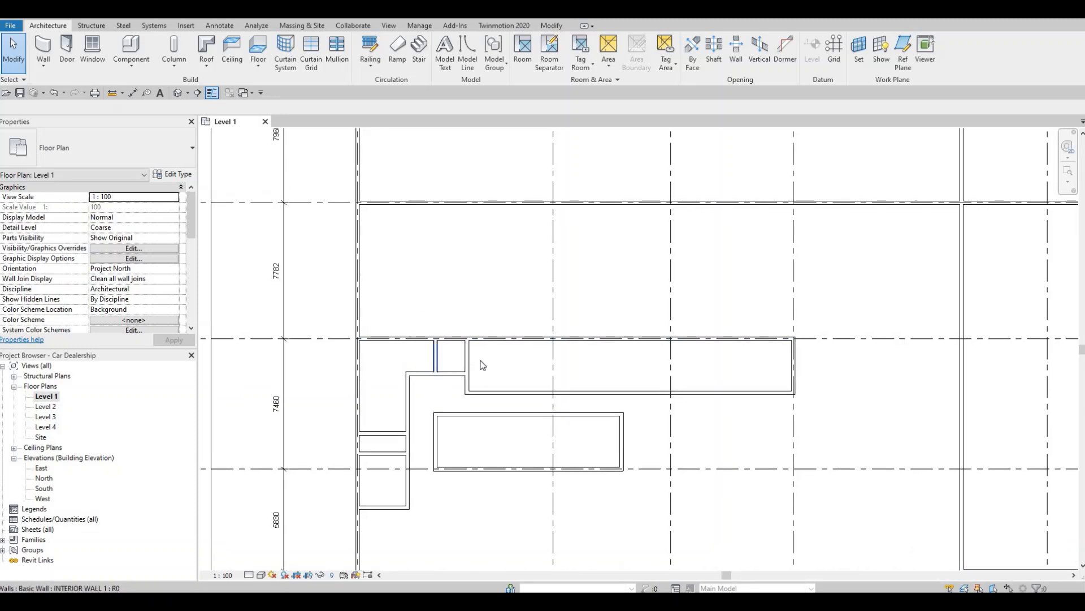
key("Escape")
scroll(395, 373, "up", 2)
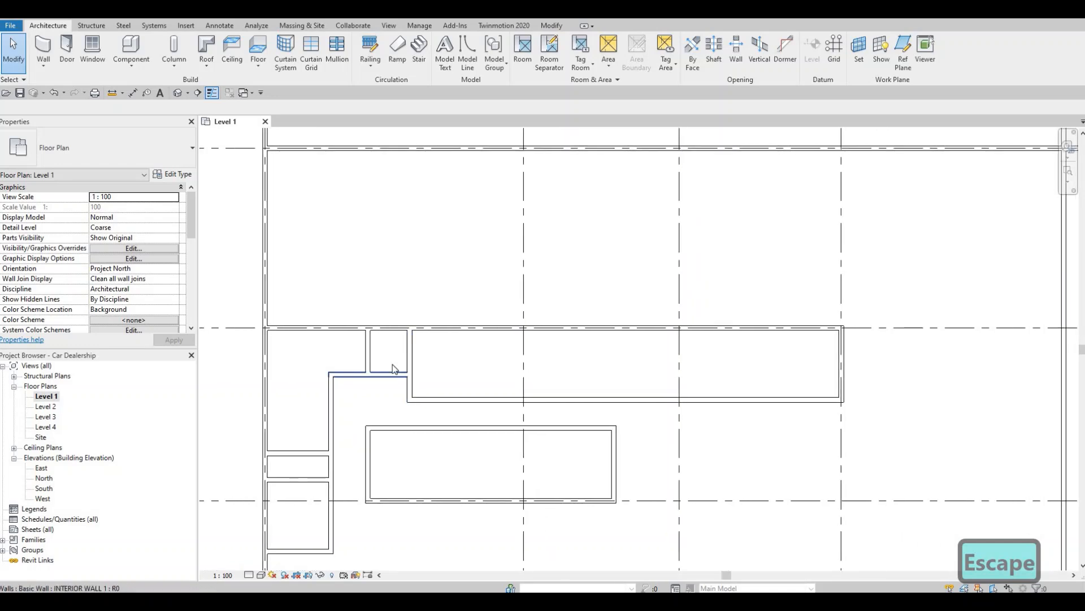
key("Escape")
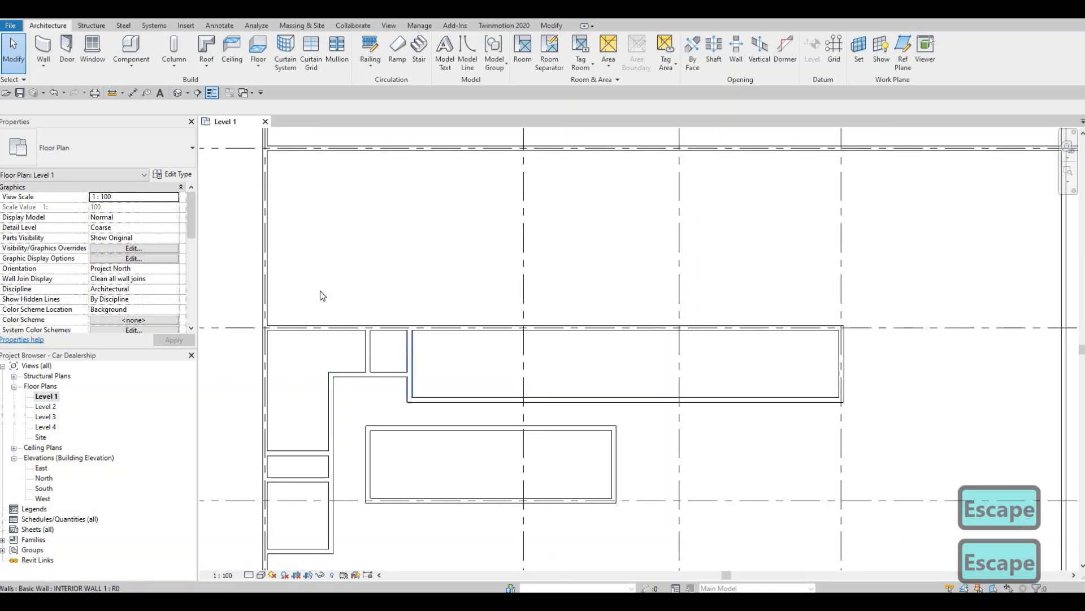
left_click(409, 362)
key("c")
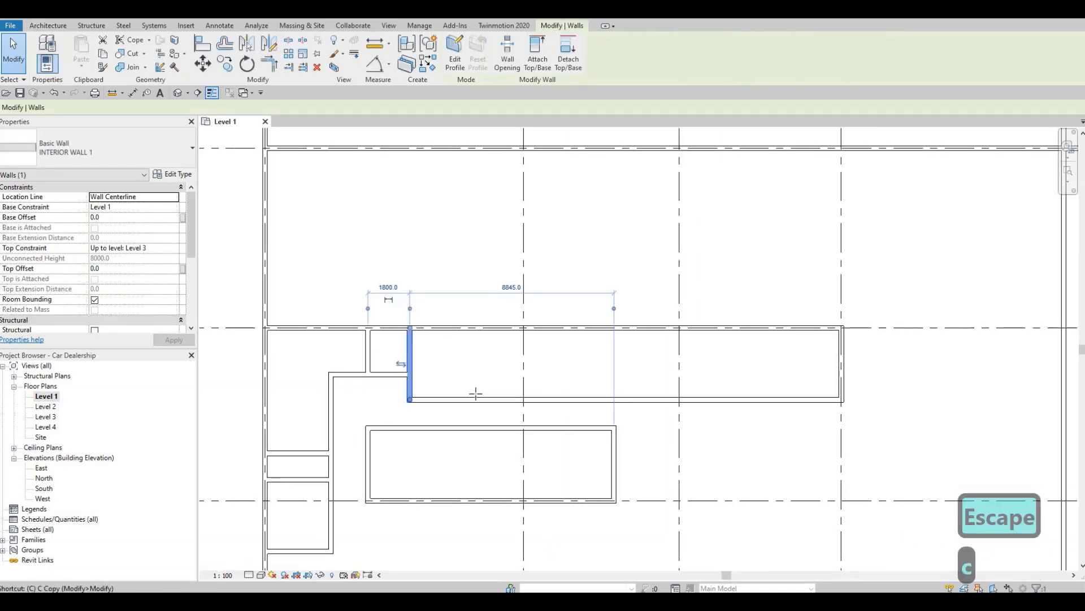
key("s")
left_click(474, 328)
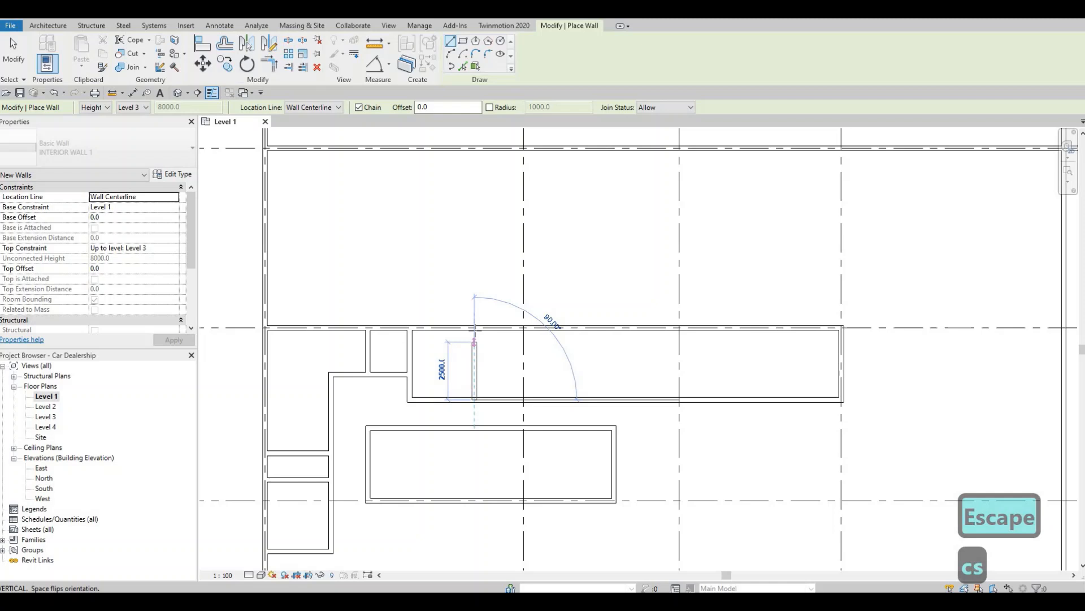
left_click(475, 359)
key("Escape")
key("Escape")
- Set the partition's distance from the long room's left end wall to 3600 mm
left_click(474, 345)
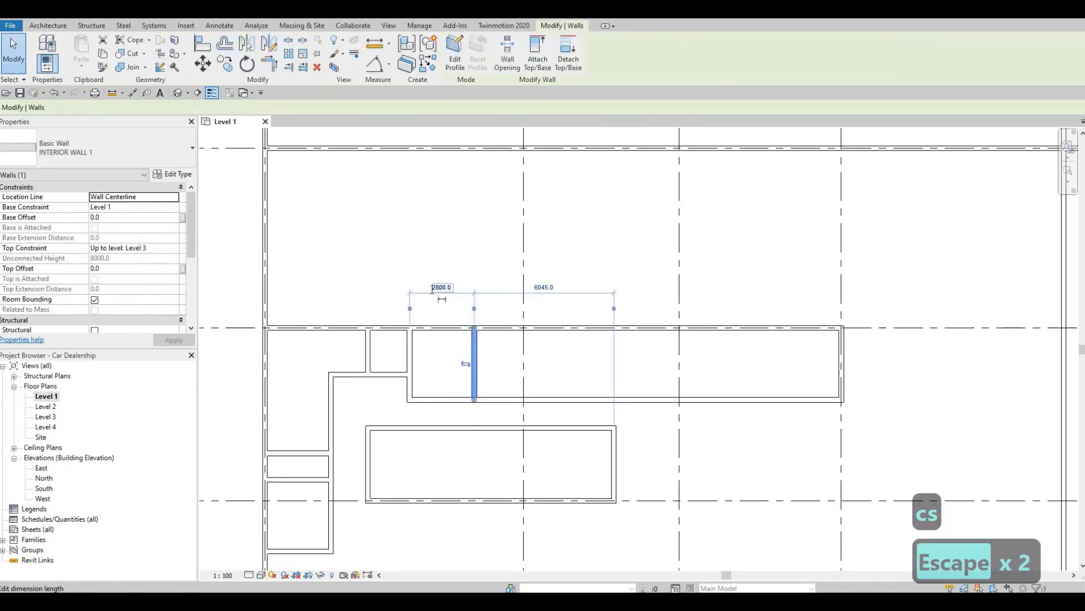
left_click(431, 289)
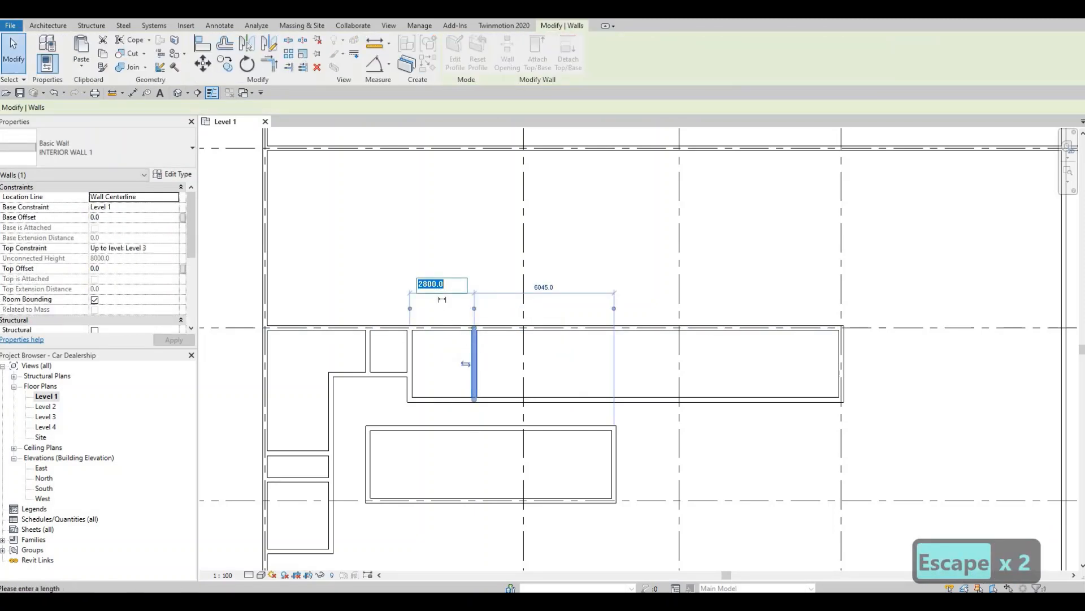
type("3600")
key("Return")
key("Escape")
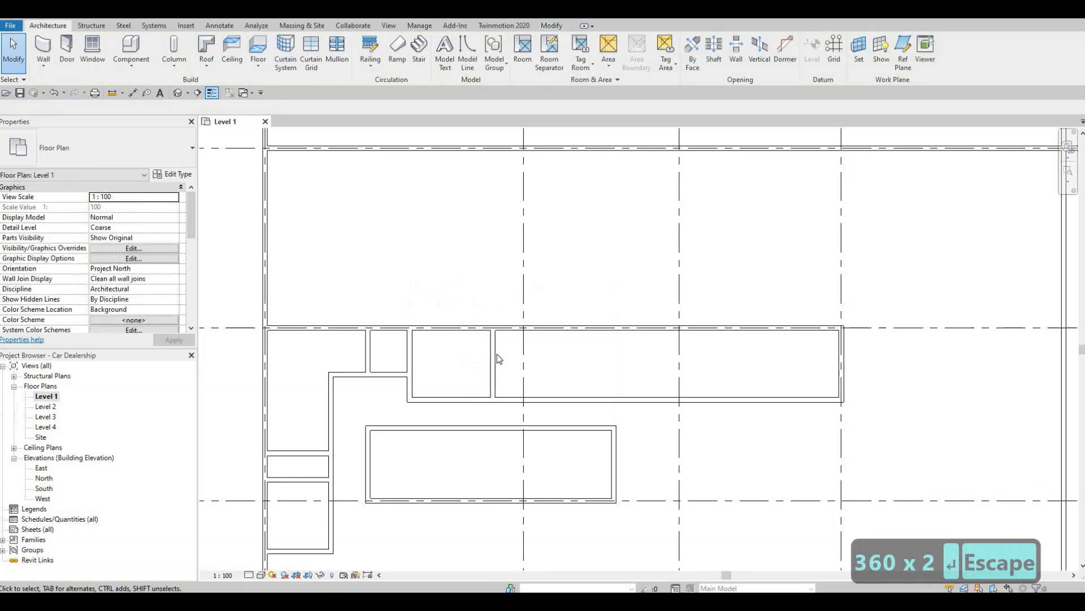
key("Escape")
- Copy the partition three times to the right along the long room at 3600 mm spacing
left_click(491, 341)
key("c")
key("o")
left_click(491, 338)
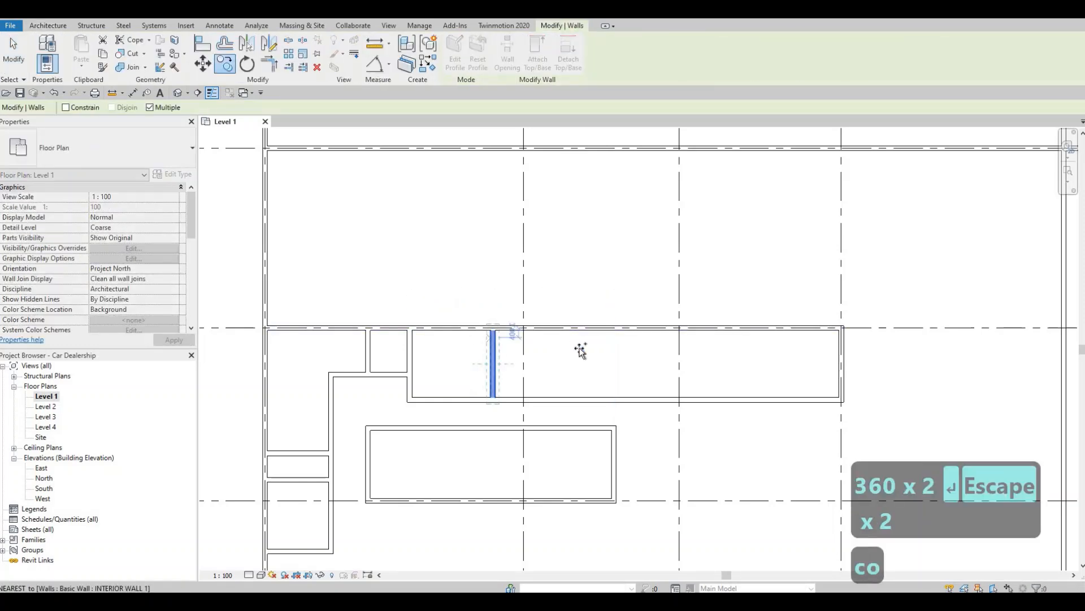
type("3600")
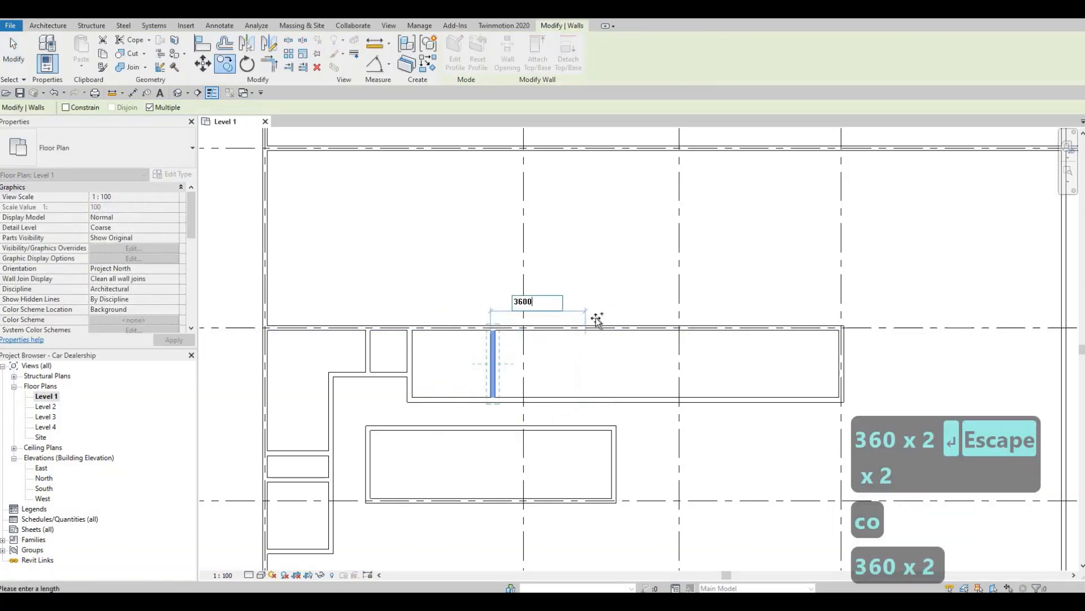
key("Return")
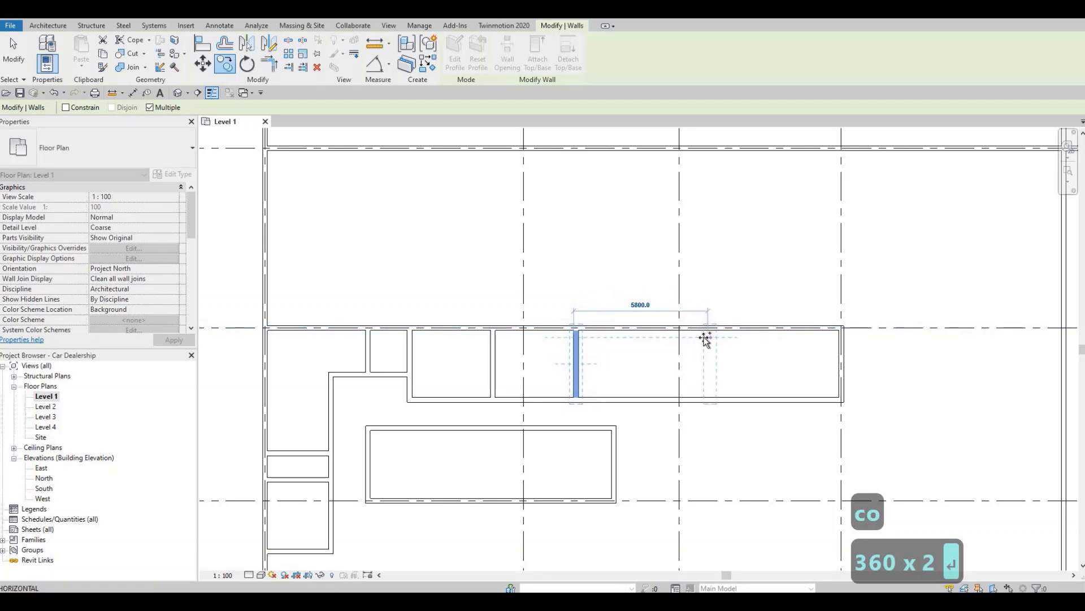
type("3600")
key("Return")
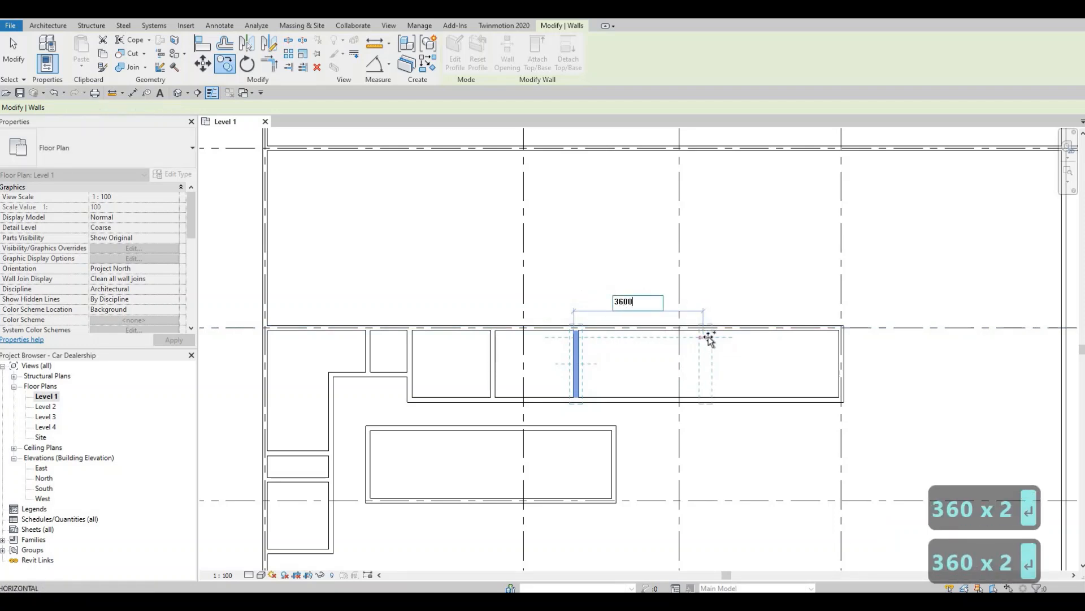
type("3600")
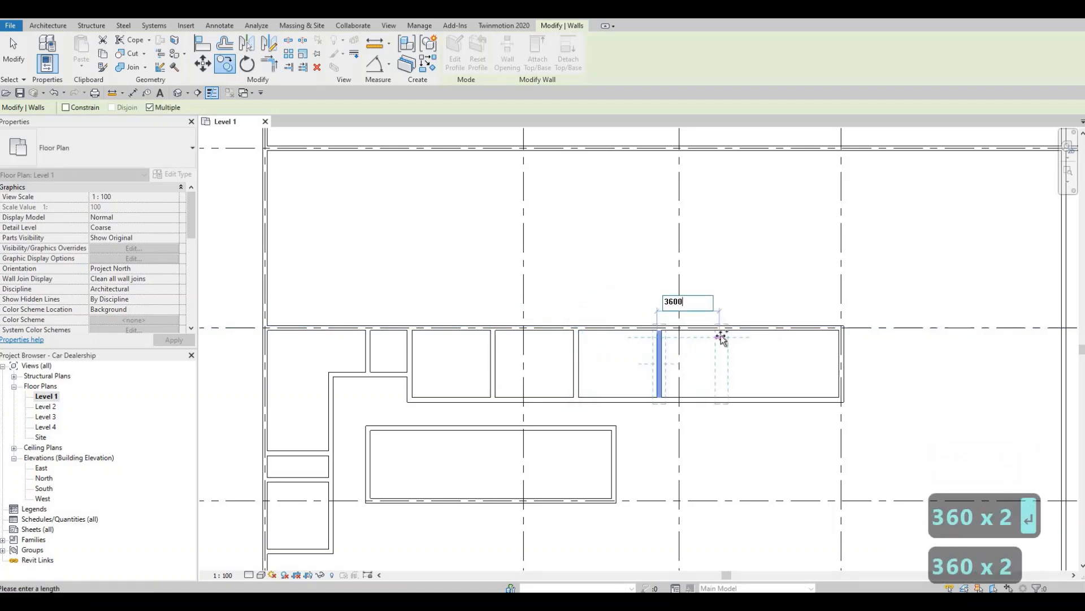
key("Return")
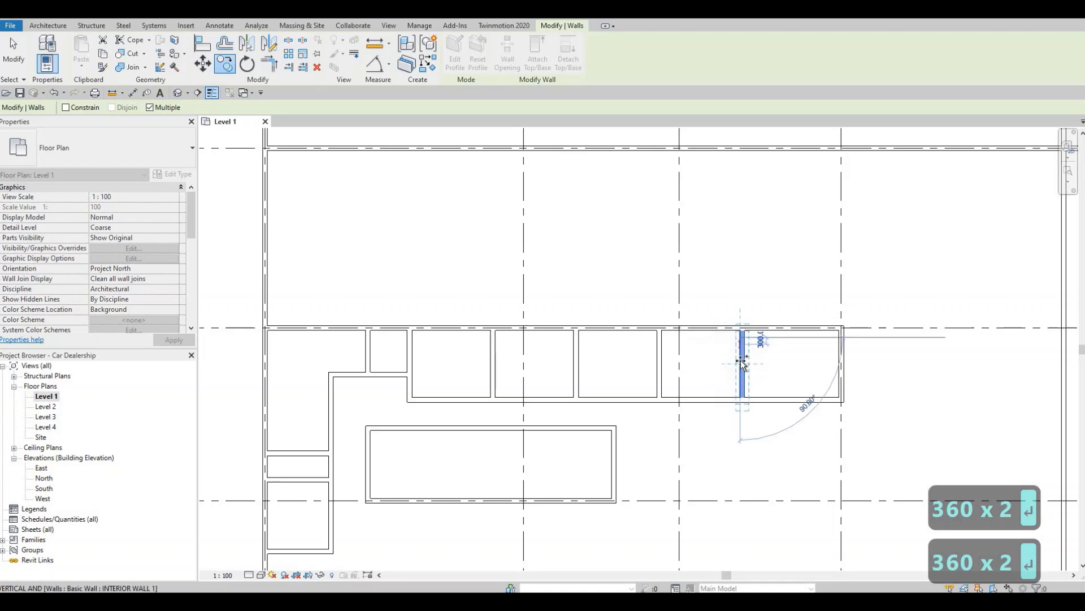
middle_click_drag(755, 358, 711, 347)
key("Escape")
key("Escape")
- Check the distances from the last copied partition to its neighbouring walls
left_click(699, 344)
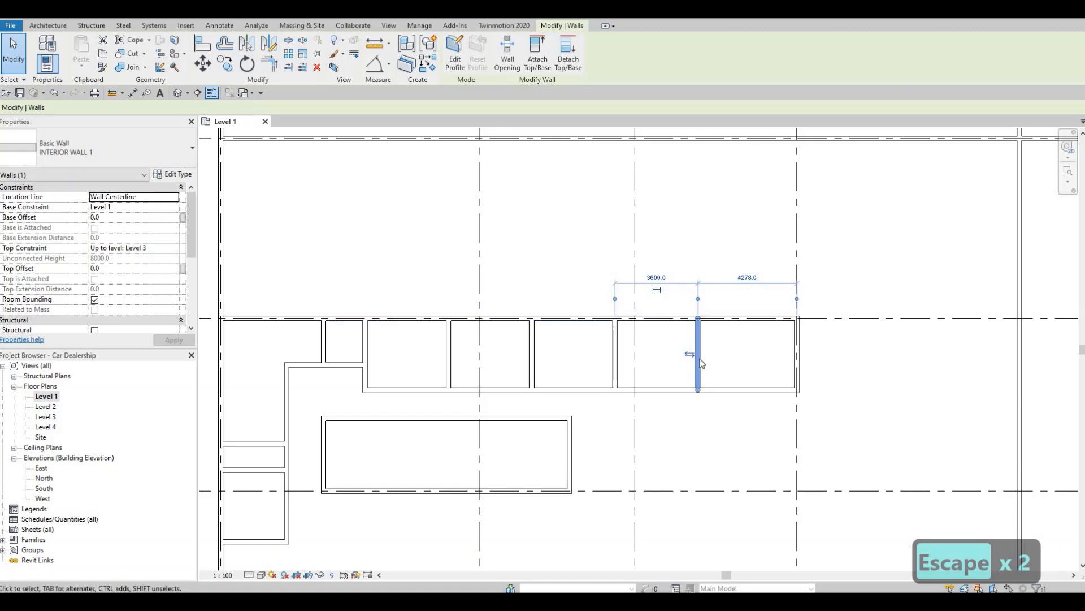
middle_click_drag(711, 357, 758, 340)
key("Escape")
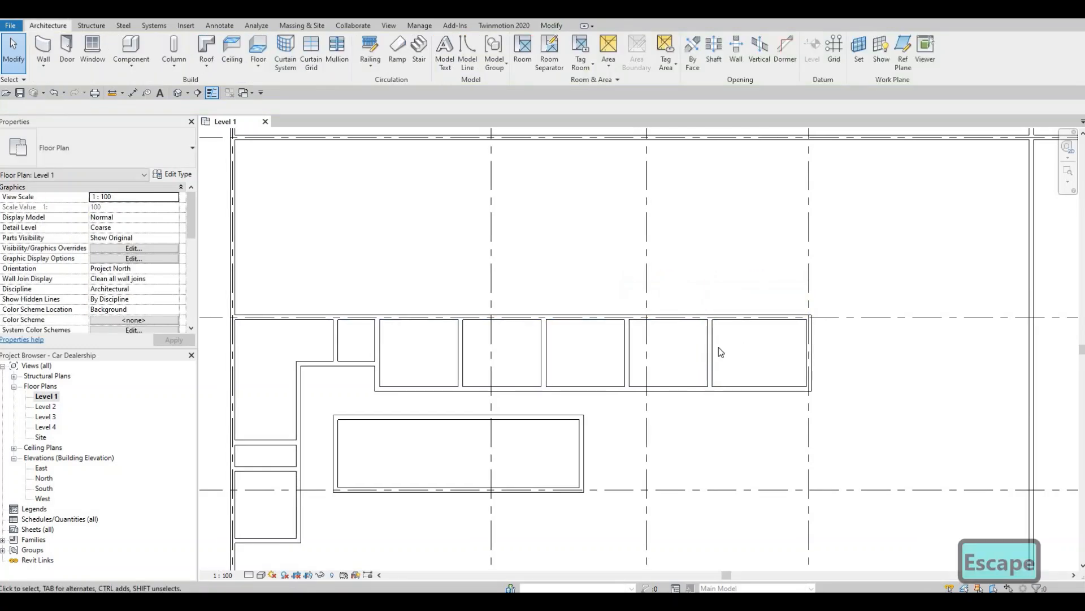
- Set the distance between the left and right end walls of the freestanding lower room to 7500 mm
middle_click_drag(617, 363, 628, 362)
scroll(611, 377, "down", 1)
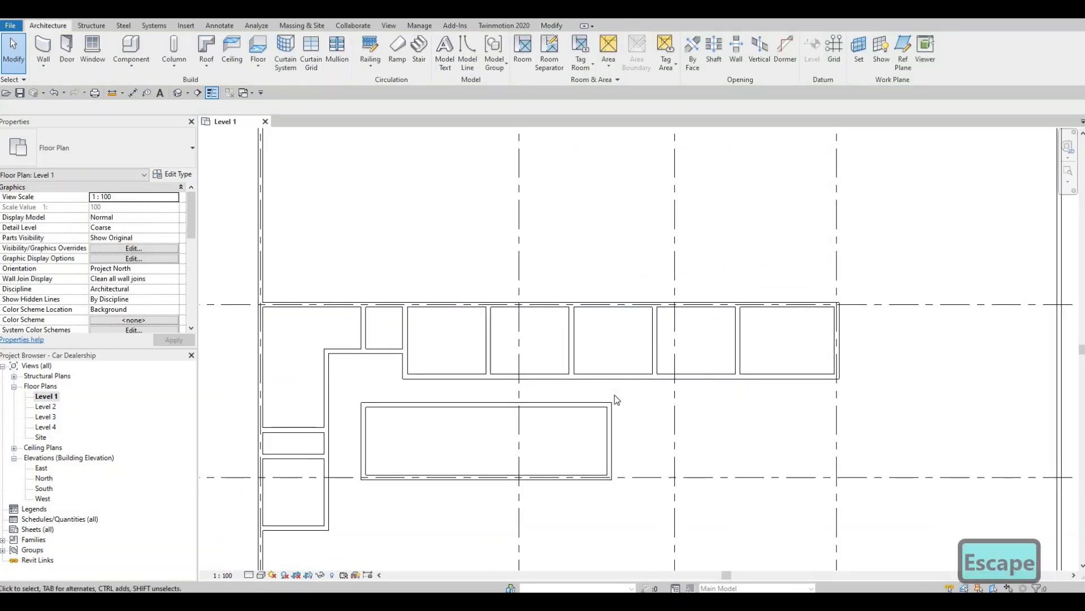
scroll(615, 395, "down", 2)
scroll(626, 404, "up", 1)
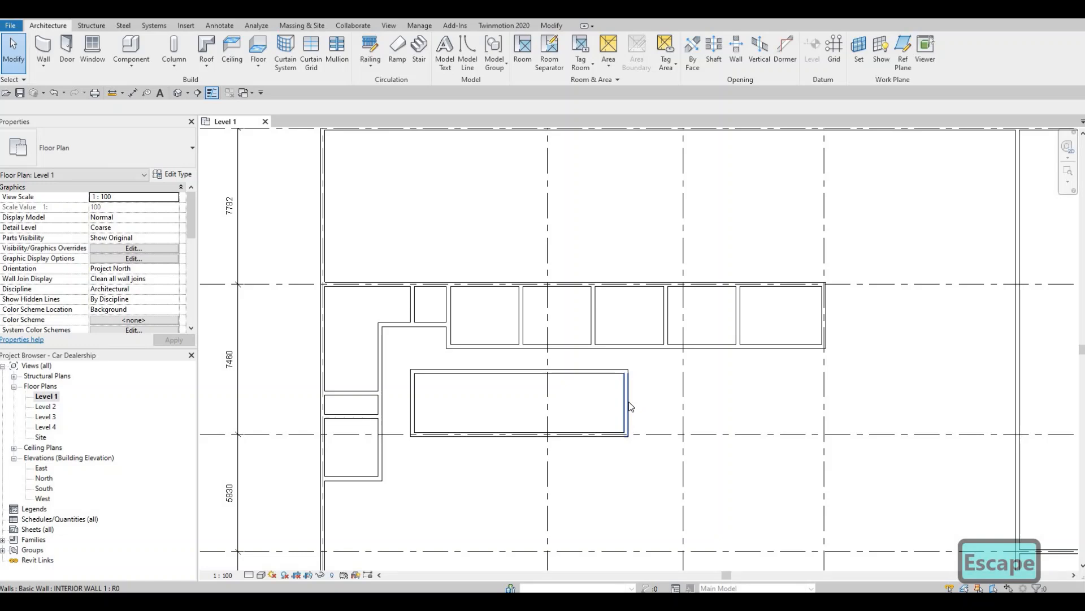
left_click(629, 404)
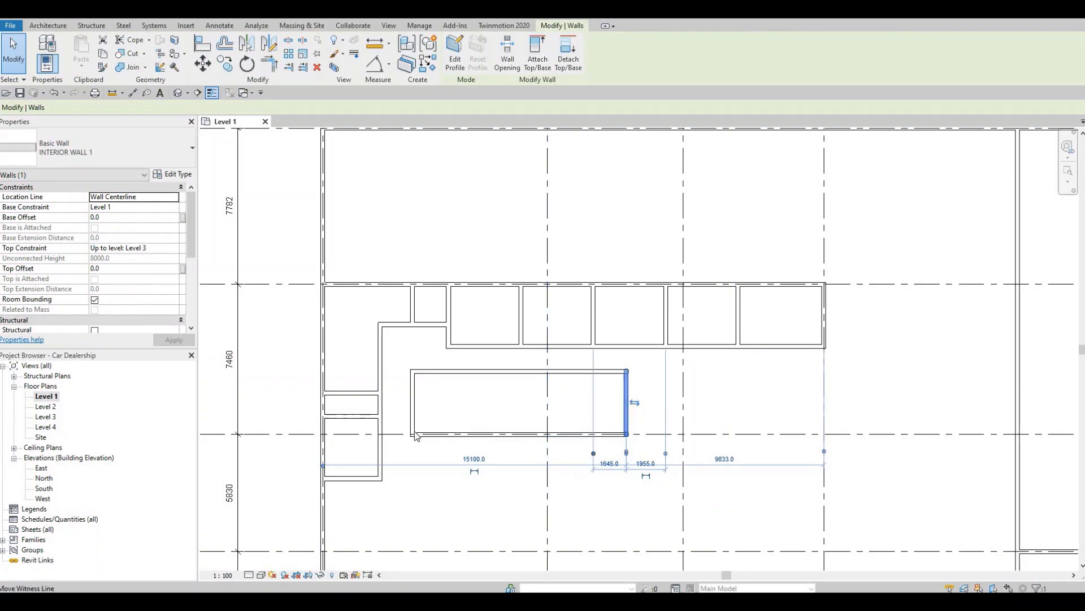
left_click_drag(415, 435, 416, 436)
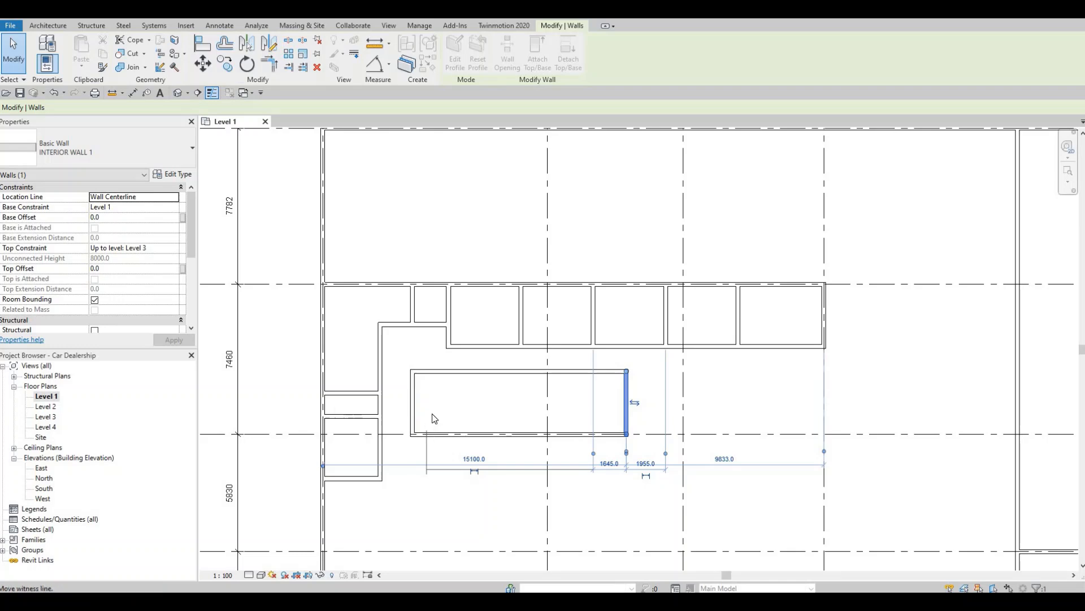
left_click(413, 410)
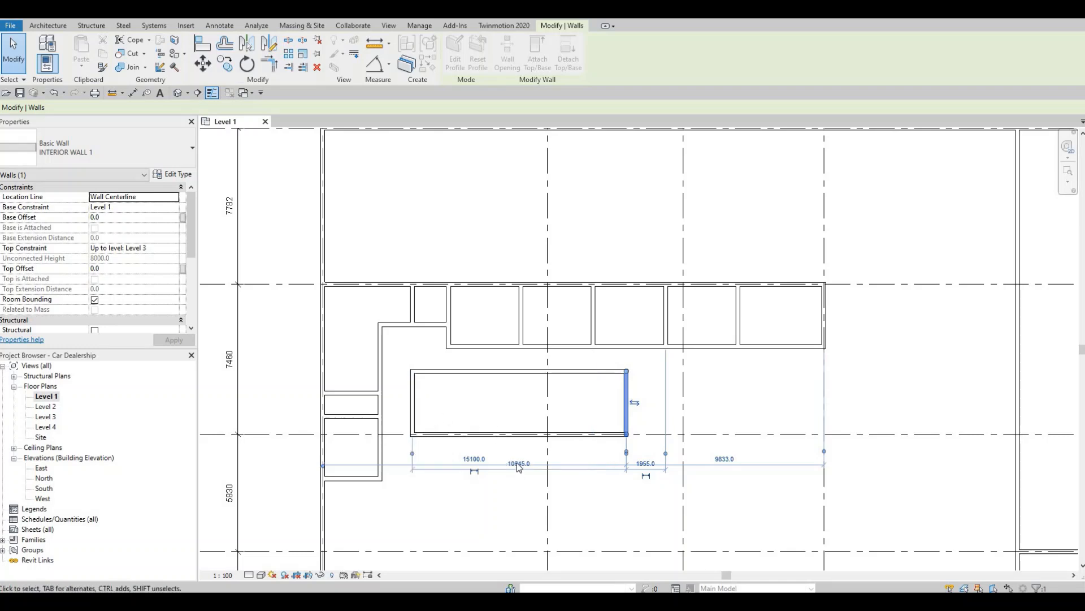
left_click(514, 463)
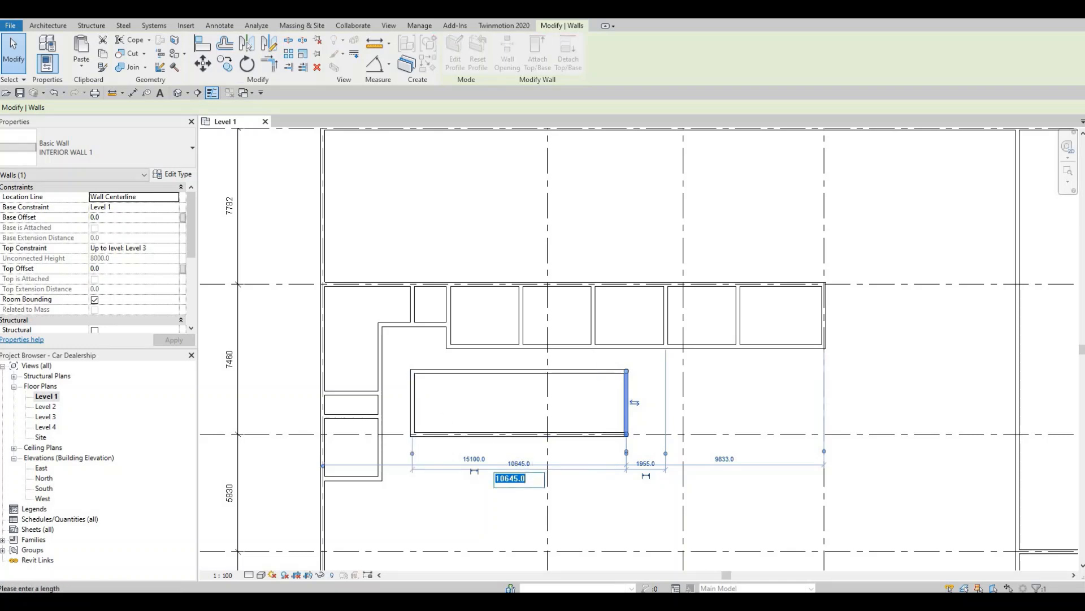
type("7500")
key("Return")
key("Escape")
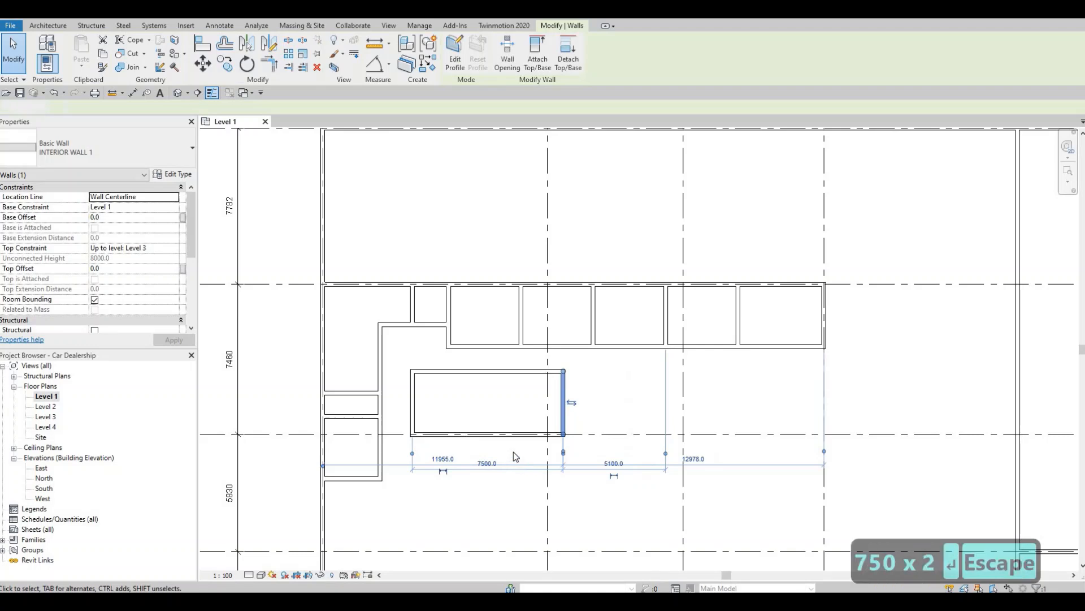
key("Escape")
key("Escape")
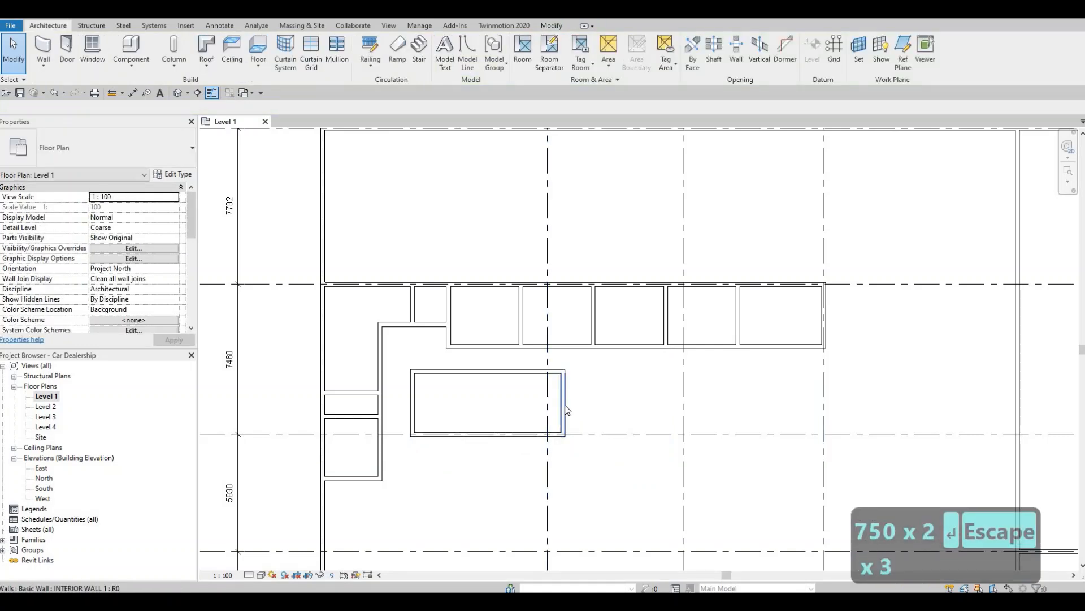
- Draw a matching INTERIOR WALL 1 segment 2650 mm to the right from the lower room's bottom right corner
left_click(567, 411)
key("c")
key("s")
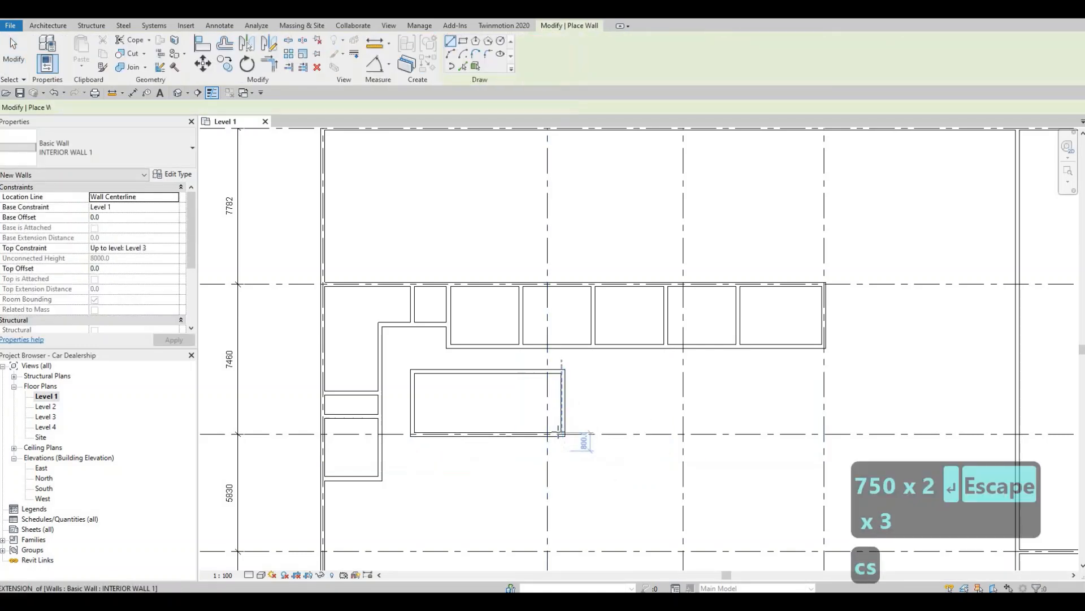
scroll(582, 443, "up", 2)
left_click(562, 430)
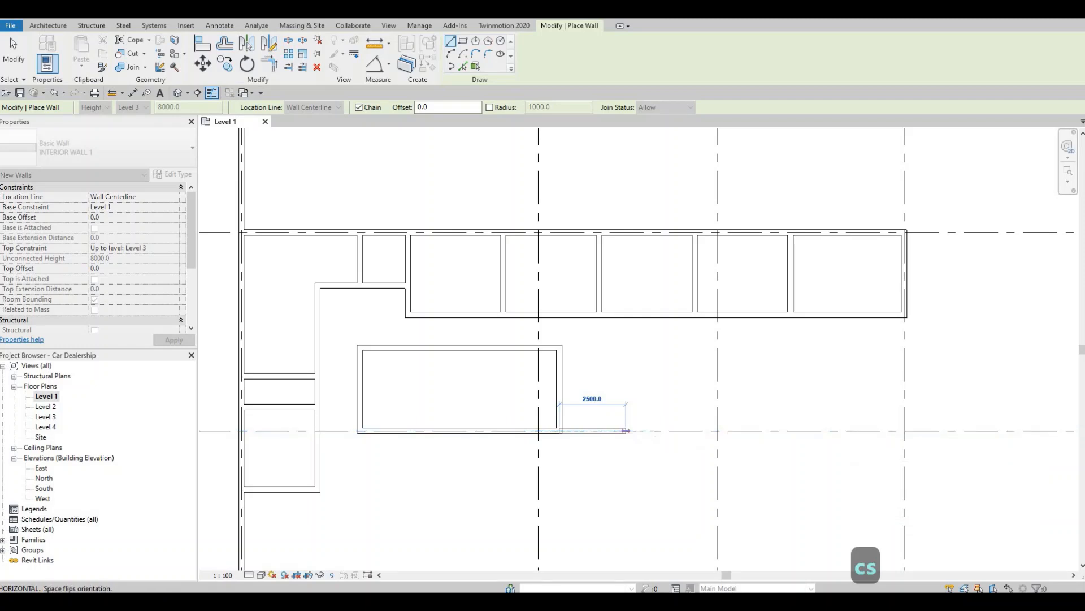
type("2650")
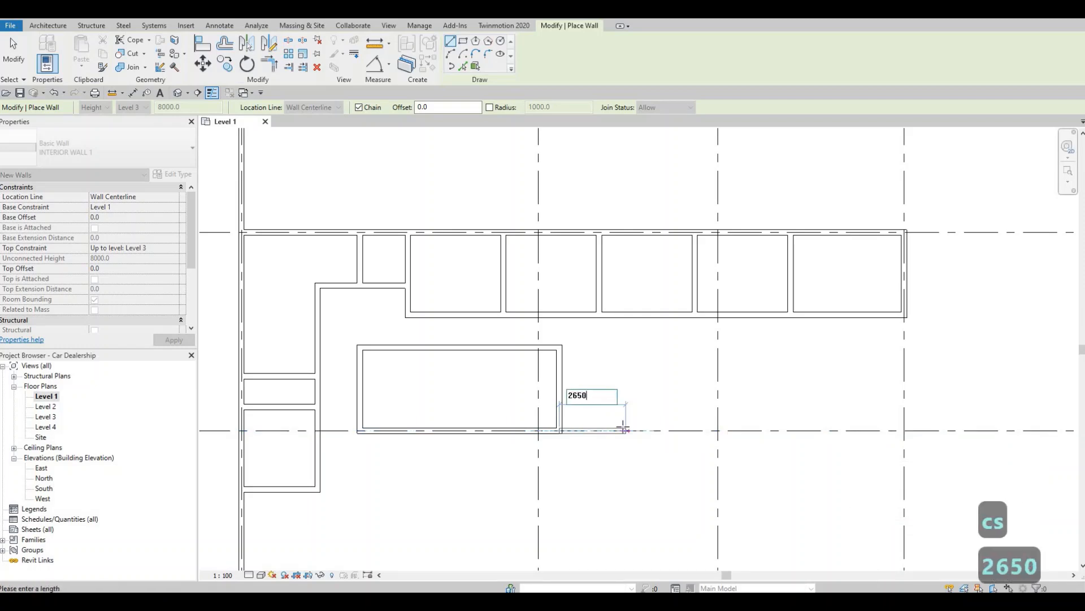
key("Return")
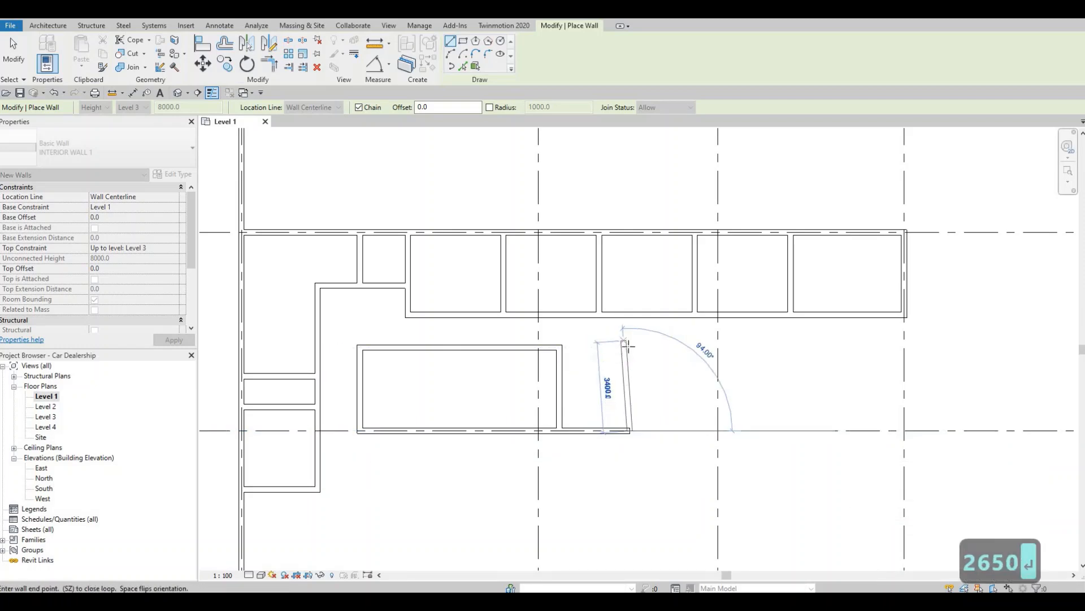
- Continue the new wall vertically upward until it is level with the lower room's upper wall
left_click(630, 348)
key("Escape")
key("Escape")
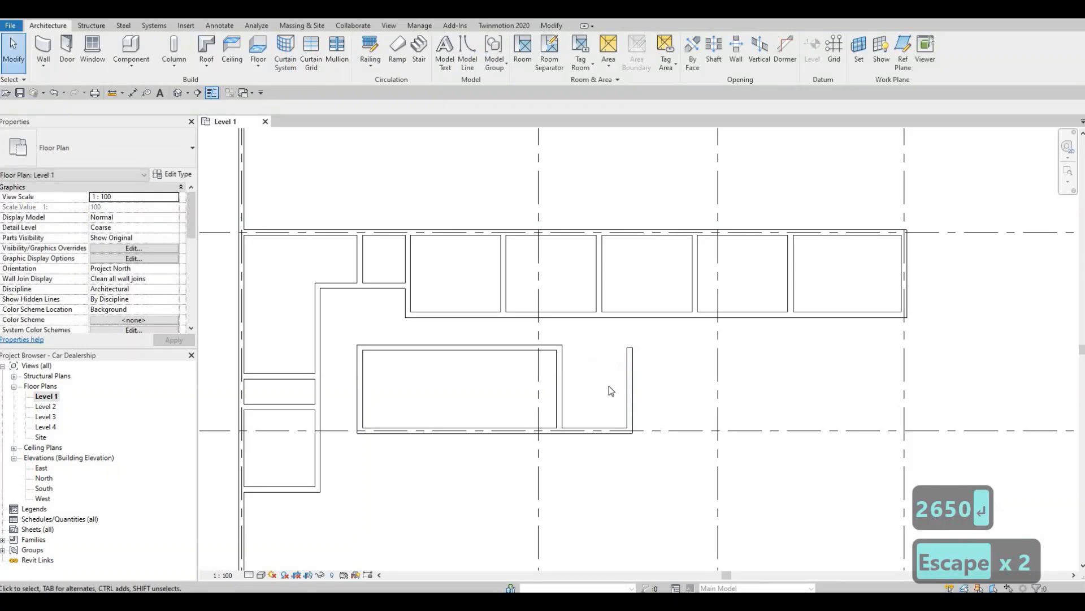
key("Escape")
key("Escape")
key("Escape")
left_click(629, 367)
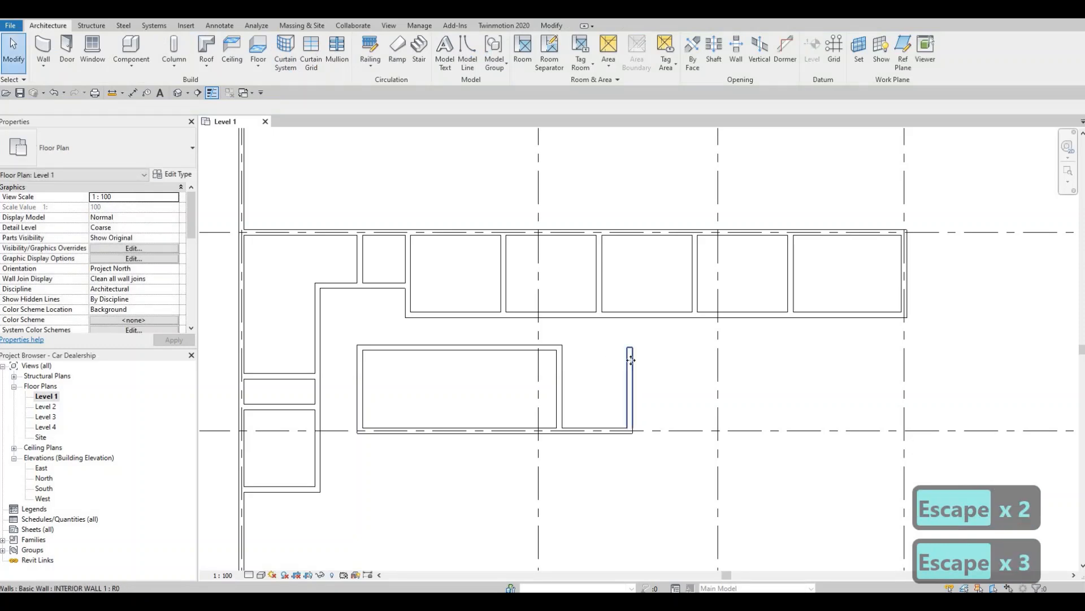
key("c")
key("s")
scroll(620, 340, "up", 2)
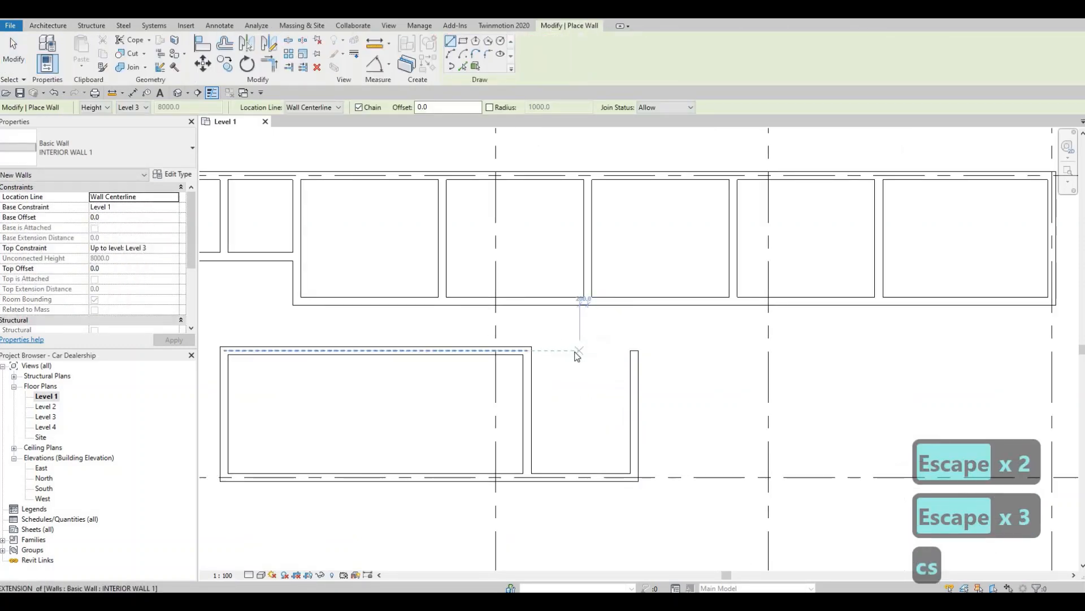
key("Escape")
key("Escape")
key("Escape")
- Trim/extend the lower room's upper wall and the new vertical wall to a corner, closing off the second room
left_click(528, 351)
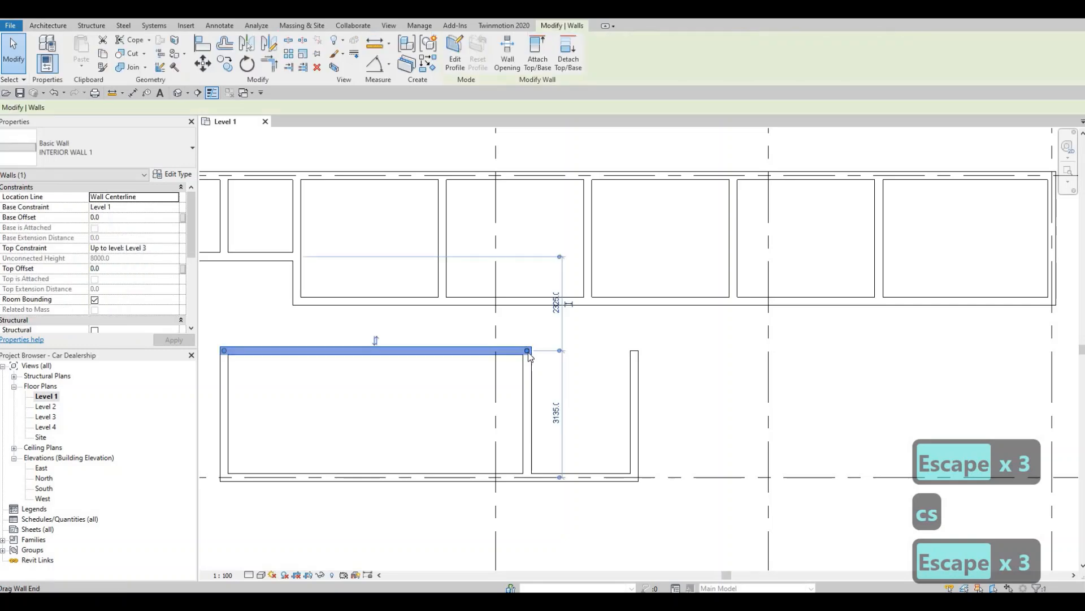
key("t")
key("r")
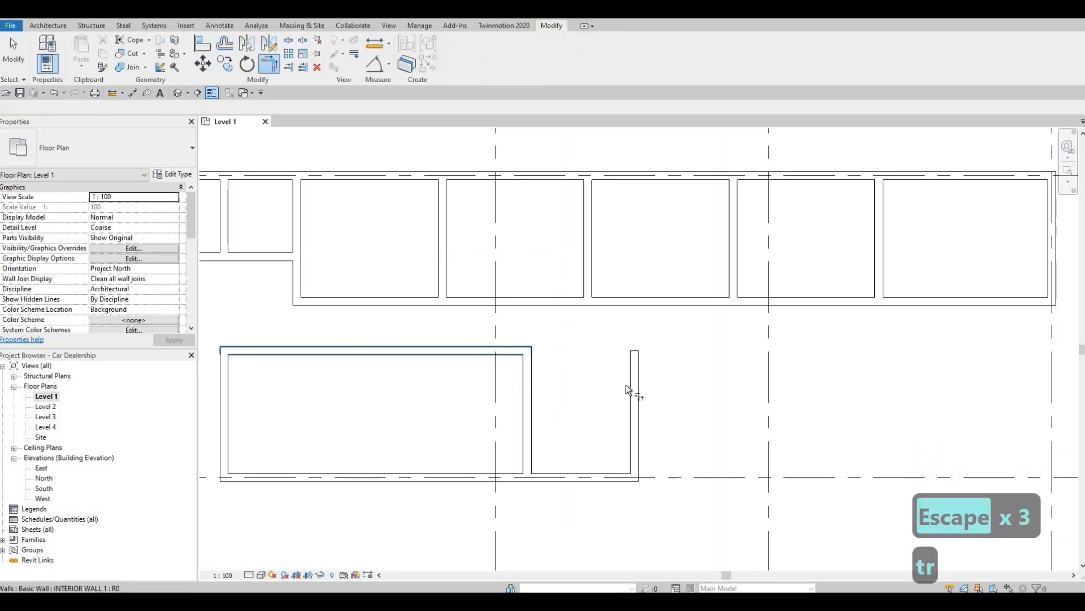
left_click(634, 389)
key("Escape")
scroll(598, 383, "down", 2)
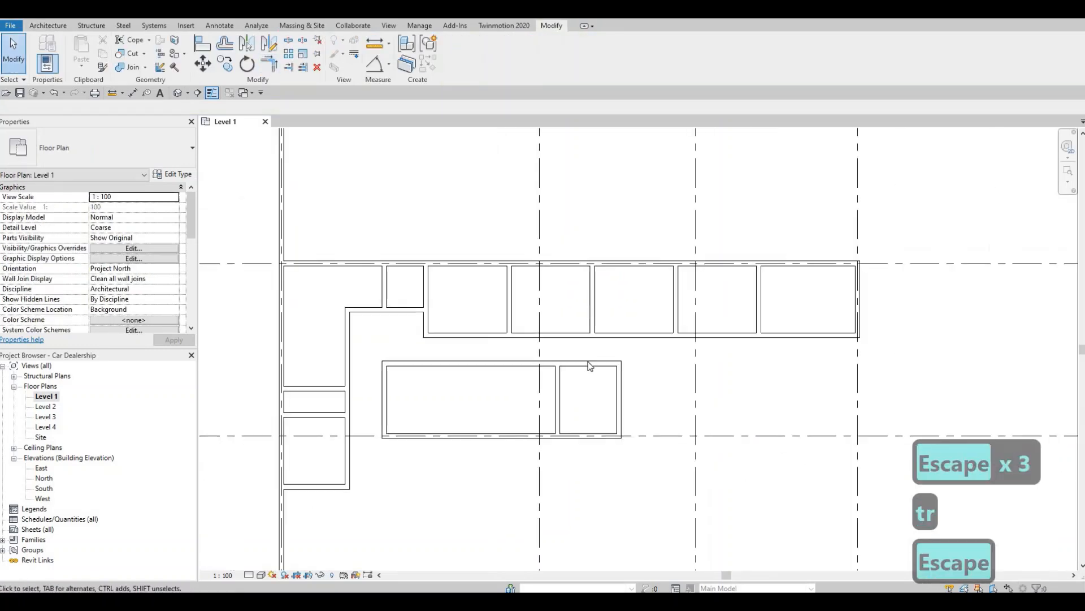
key("Escape")
- Examine the arrangement of the interior rooms on Level 1 and the open areas and walls surrounding them
scroll(589, 365, "up", 2)
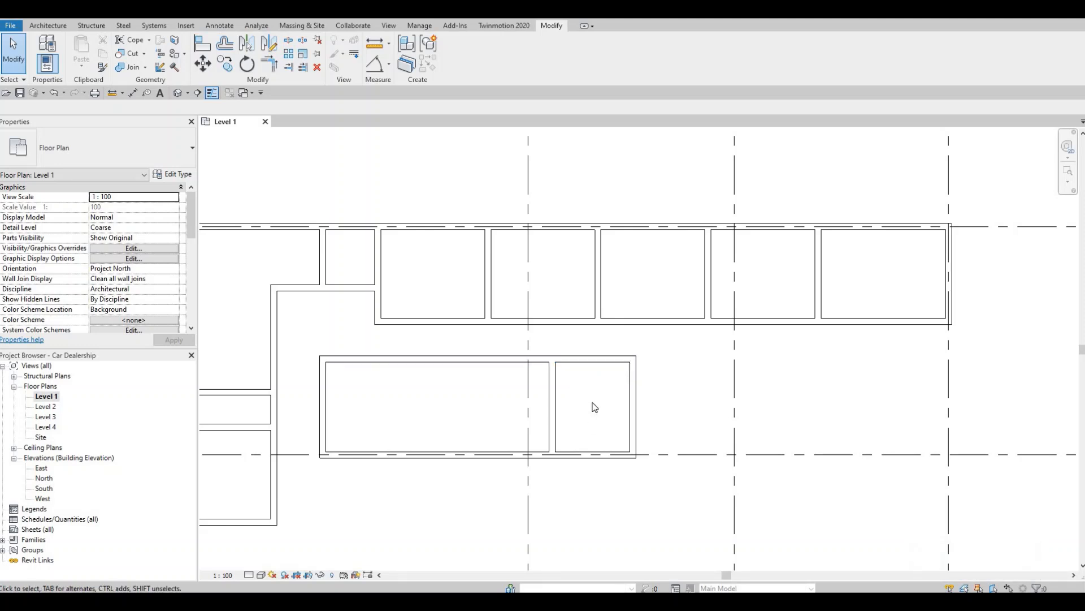
scroll(595, 407, "down", 4)
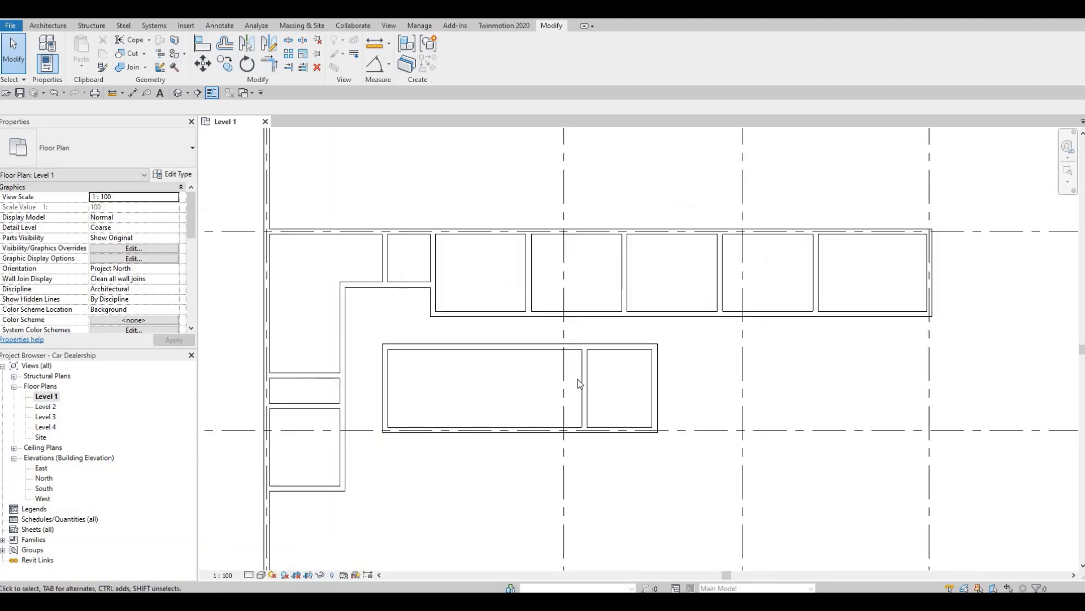
key("Escape")
scroll(567, 375, "left", 3, "shift")
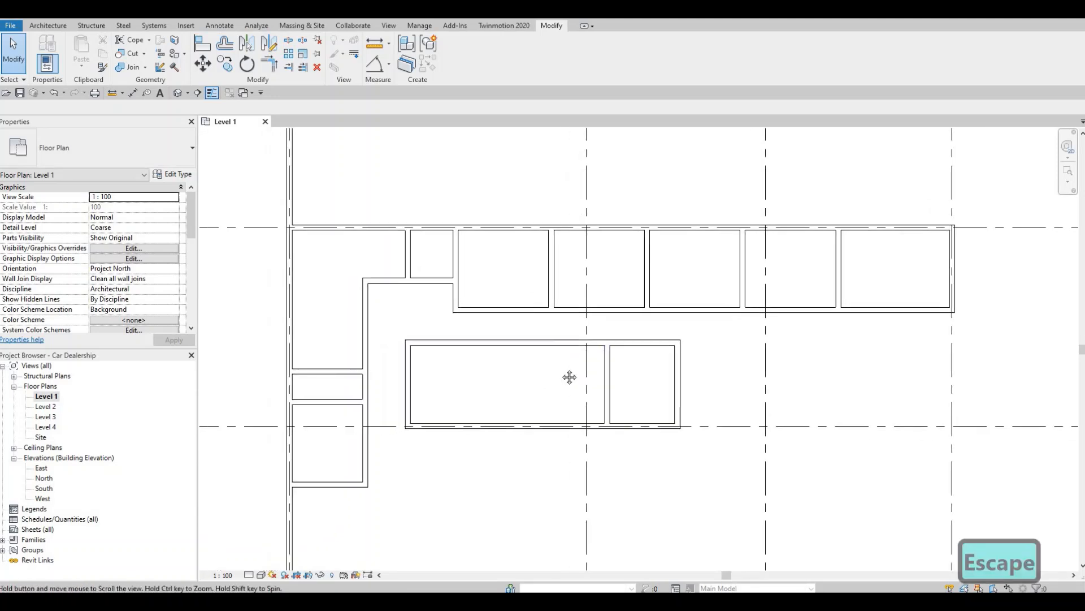
key("Escape")
middle_click_drag(575, 426, 595, 424)
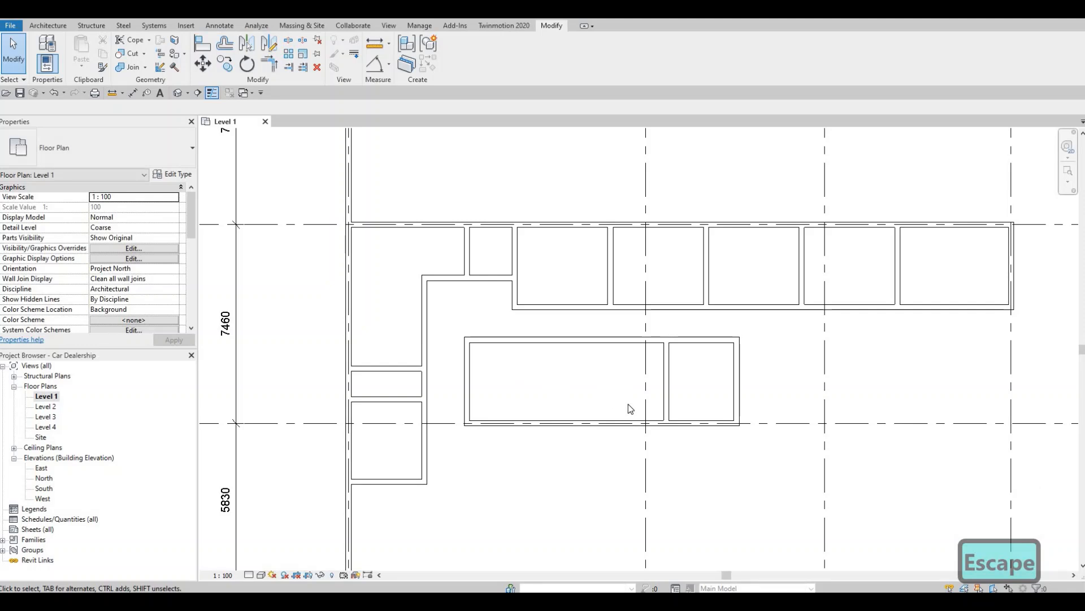
middle_click_drag(628, 405, 636, 380)
key("Escape")
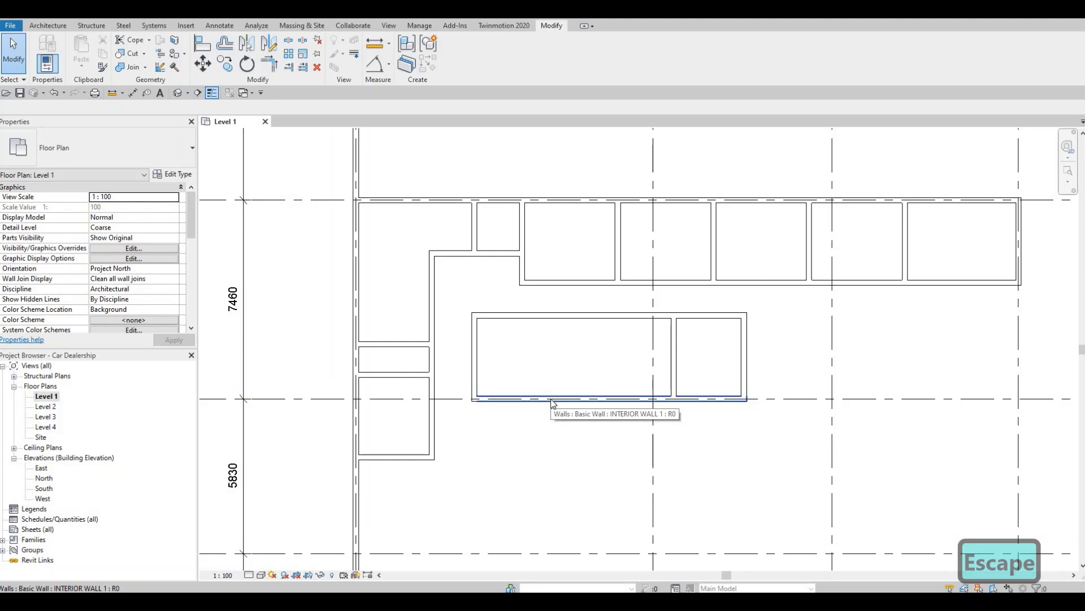
key("Escape")
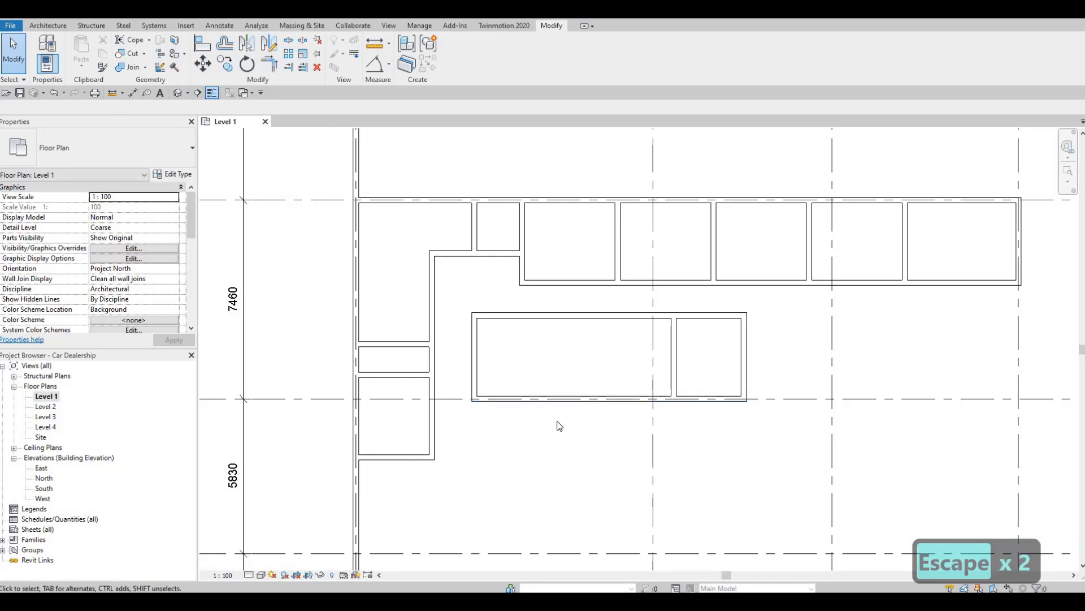
key("Escape")
key("Escape")
middle_click_drag(549, 400, 537, 413)
scroll(538, 413, "down", 3)
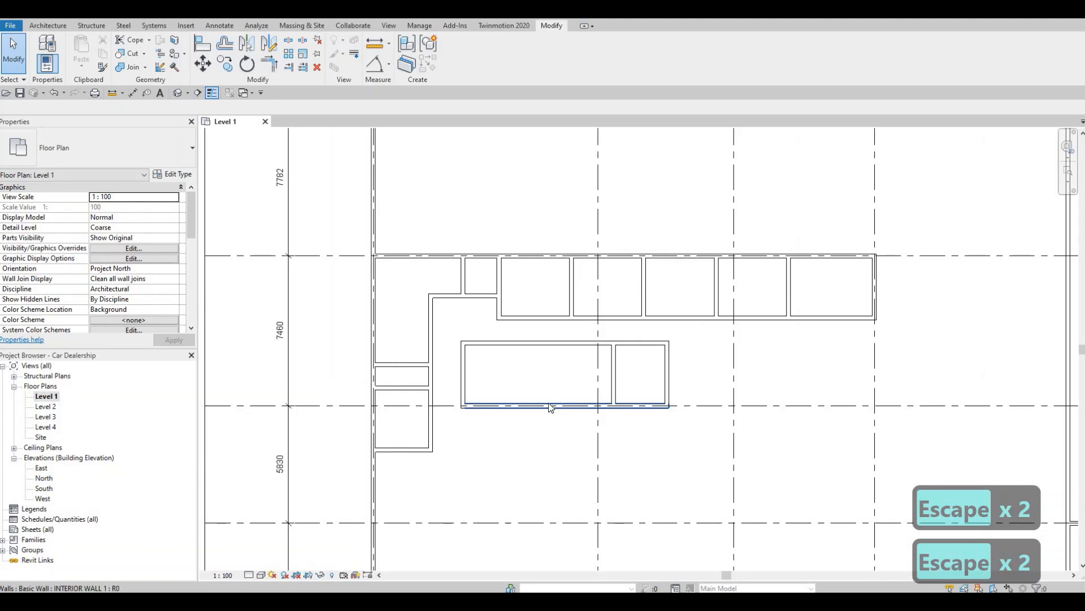
scroll(611, 407, "down", 1)
middle_click_drag(715, 378, 568, 383)
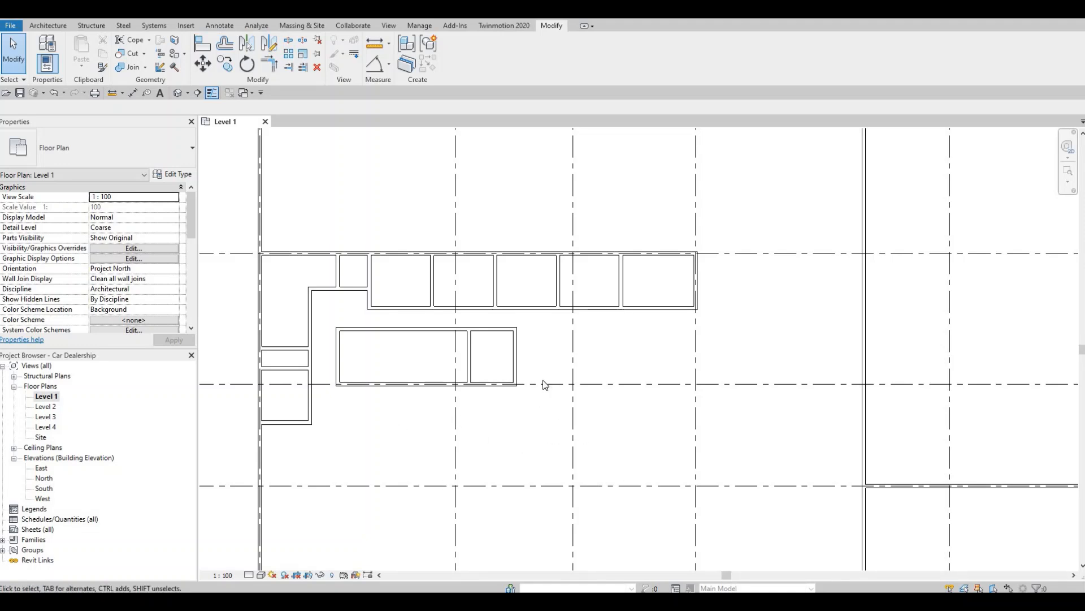
middle_click_drag(465, 439, 504, 401)
scroll(503, 390, "down", 1)
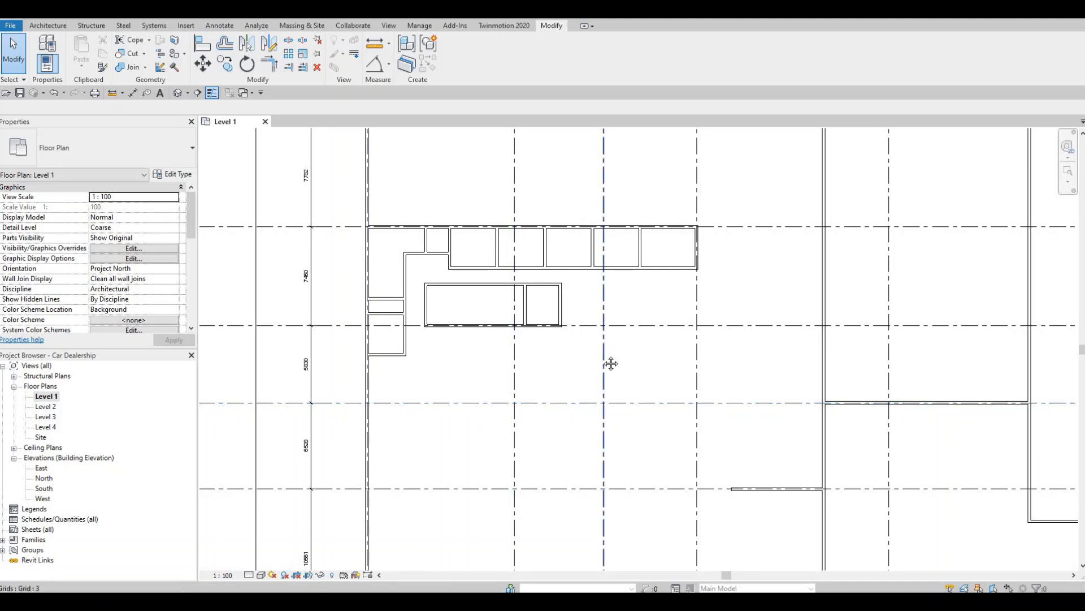
middle_click_drag(501, 382, 484, 405)
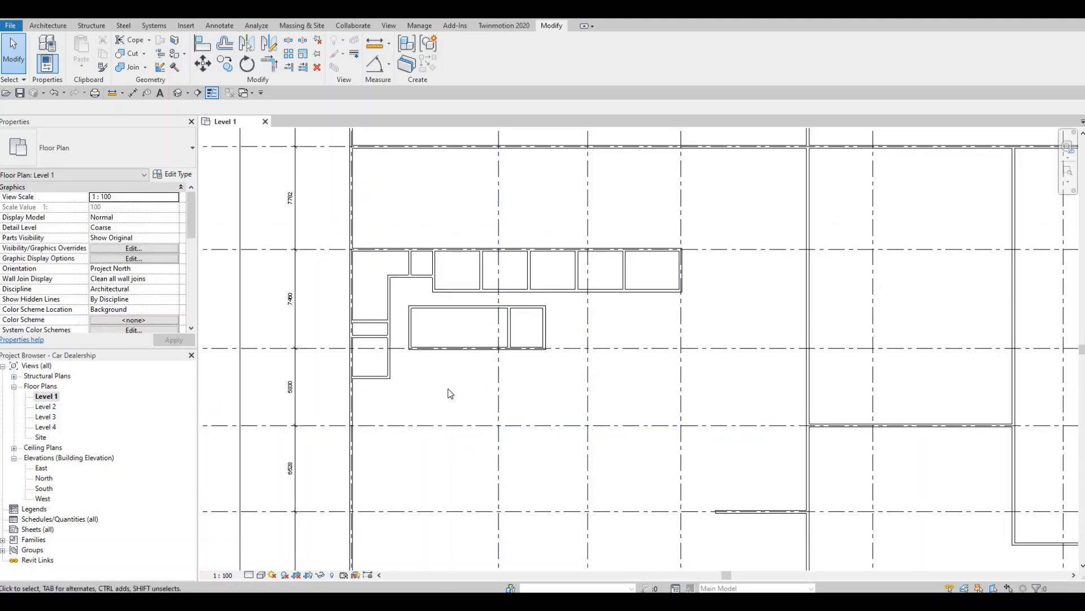
scroll(403, 367, "up", 5)
key("Escape")
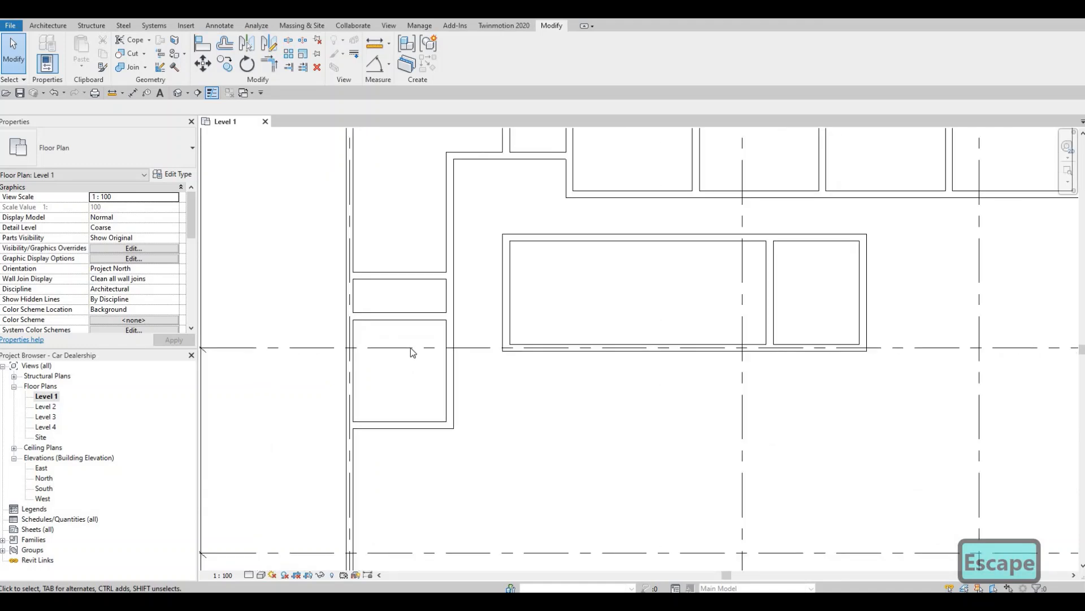
middle_click_drag(422, 349, 433, 395)
scroll(416, 394, "down", 3)
scroll(405, 295, "down", 1)
middle_click_drag(404, 296, 405, 339)
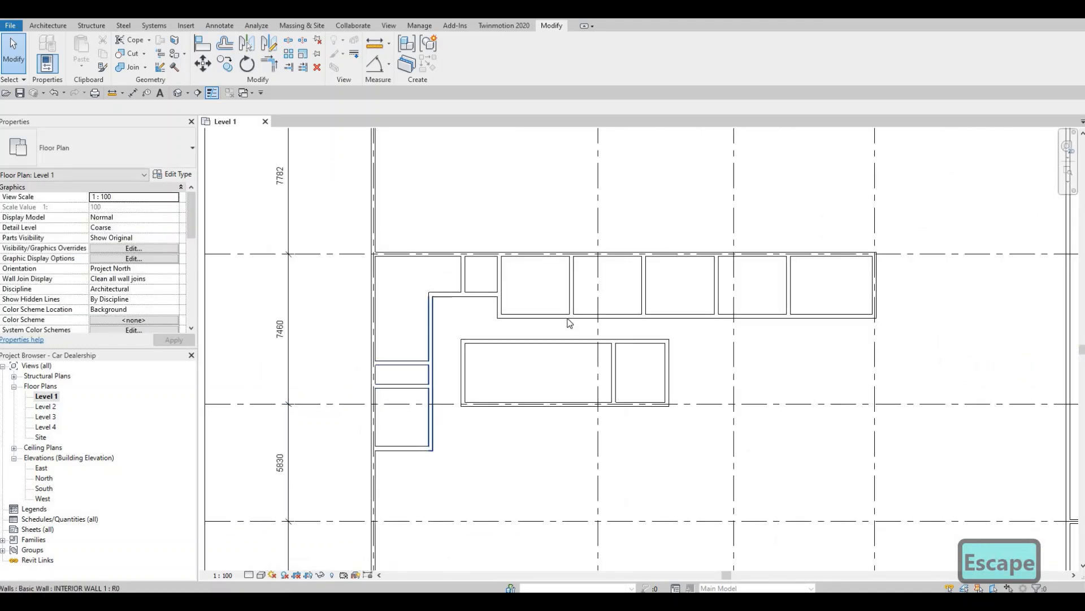
middle_click_drag(499, 325, 466, 321)
scroll(467, 325, "down", 1)
middle_click_drag(657, 387, 480, 362)
scroll(480, 363, "down", 2)
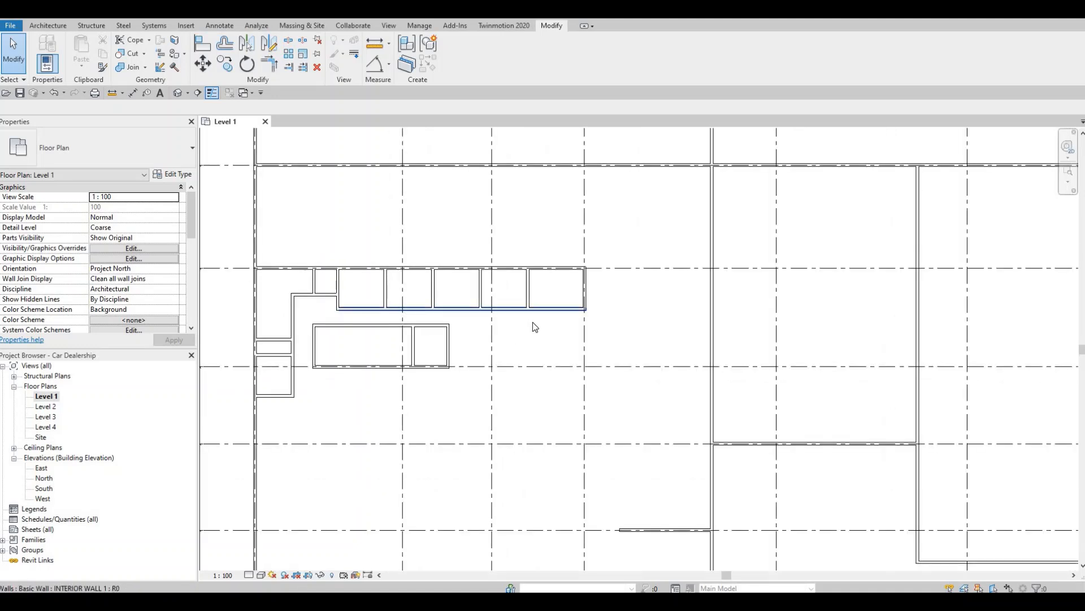
middle_click_drag(564, 266, 547, 325)
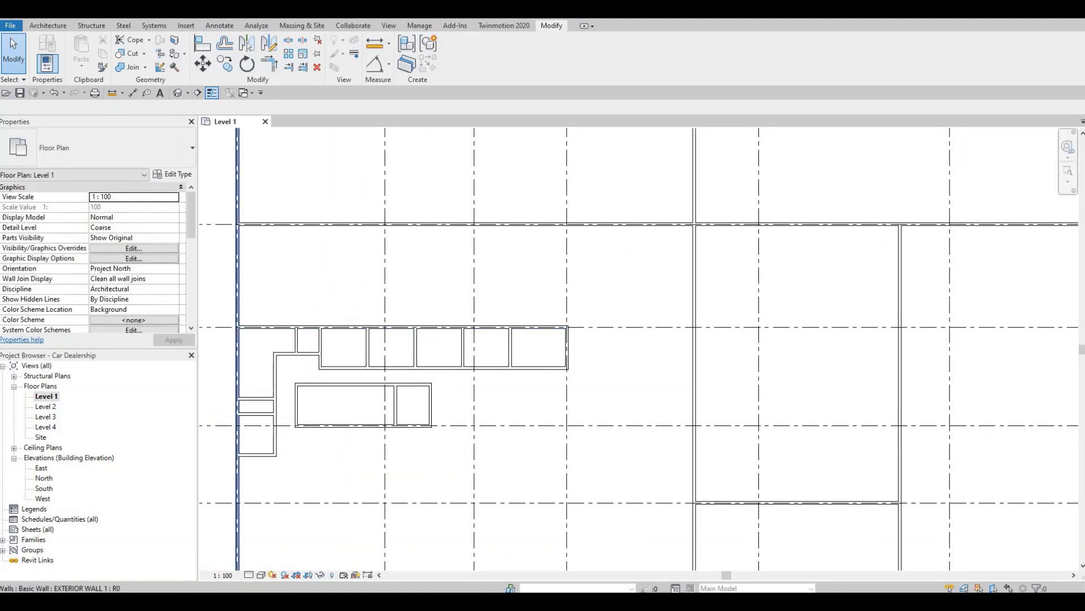
key("Escape")
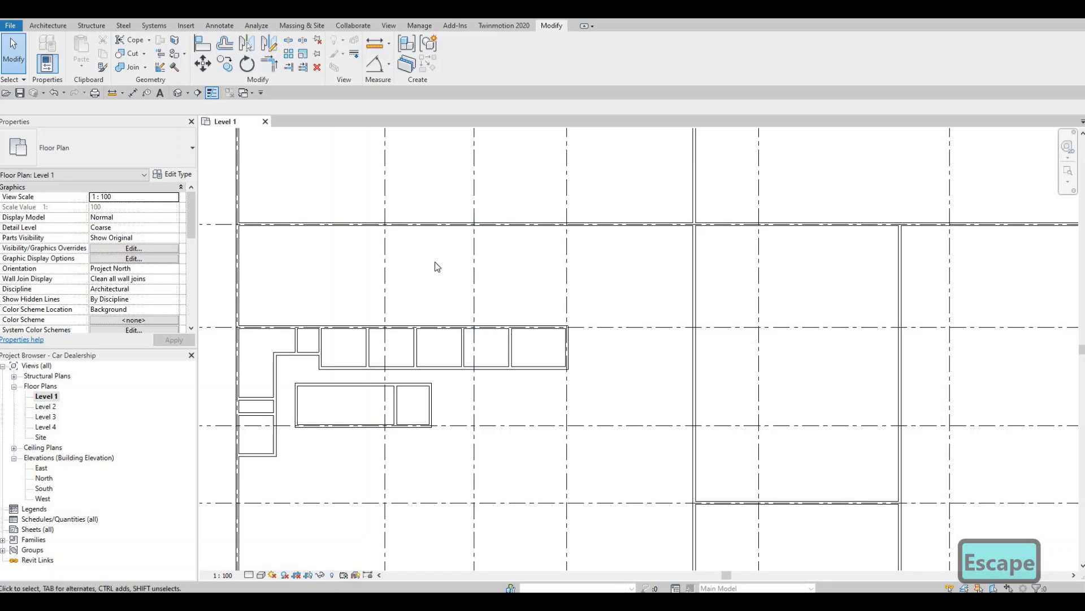
middle_click_drag(437, 265, 472, 311)
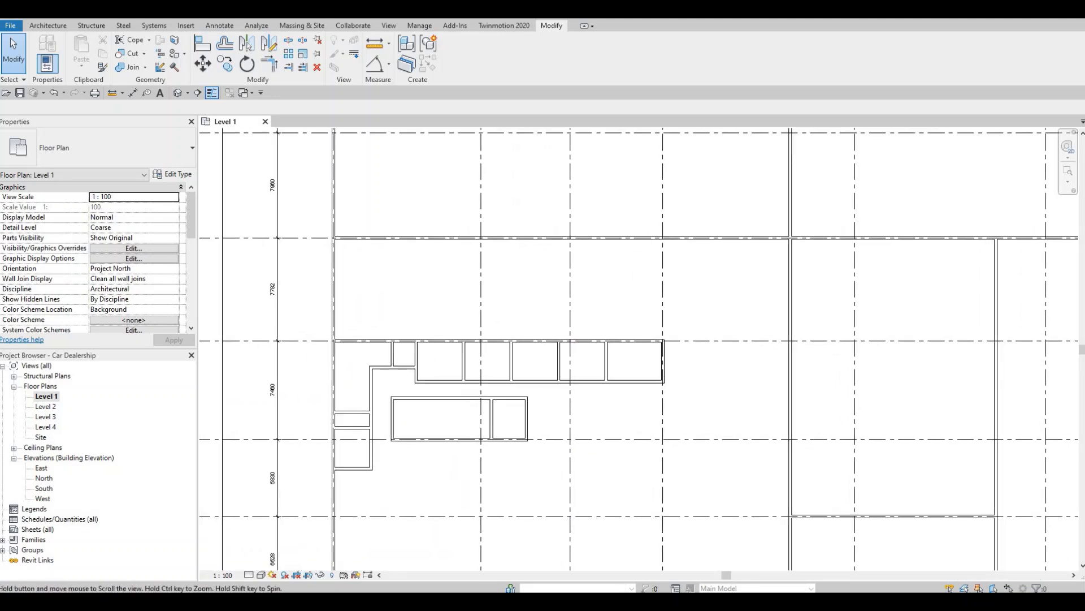
key("Escape")
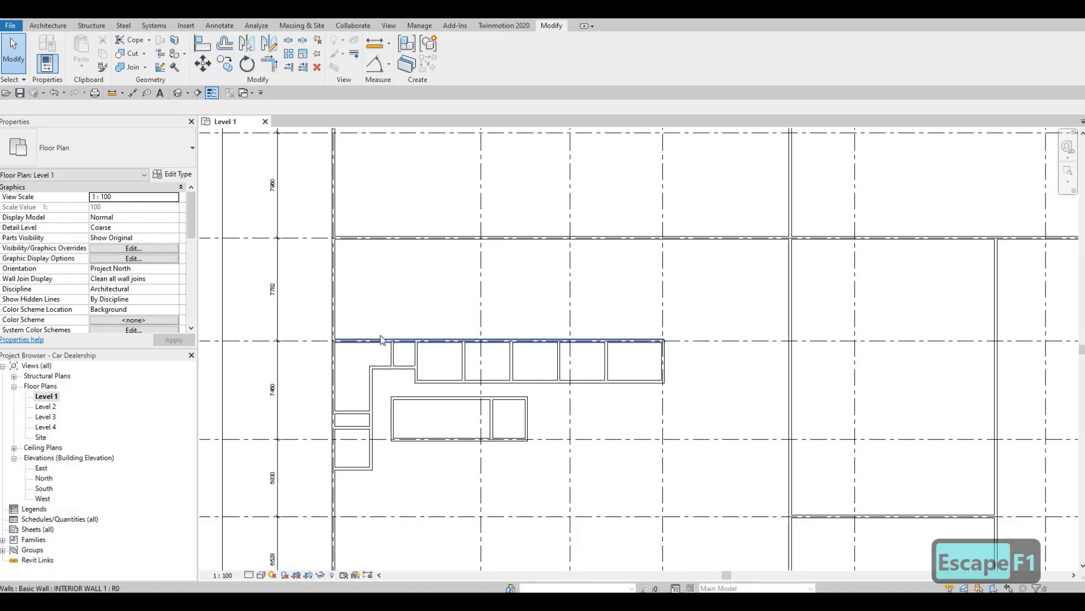
- Draw a vertical INTERIOR WALL 1 segment about 5400 mm down from the upper horizontal wall, aligned with the first large room's left wall
left_click(381, 339)
key("c")
key("s")
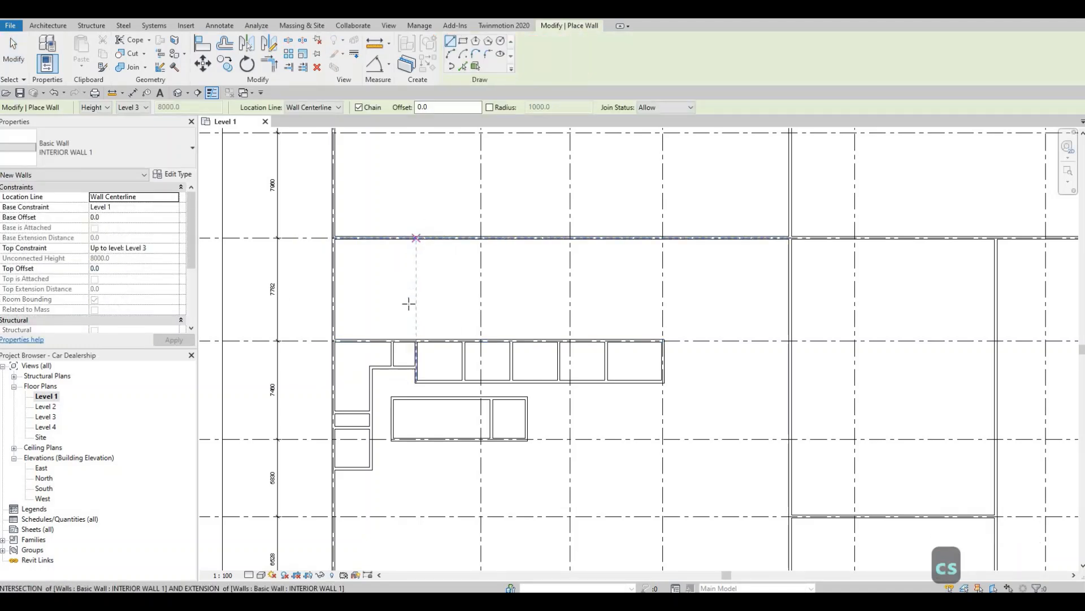
left_click(416, 237)
left_click(416, 309)
key("Escape")
key("Escape")
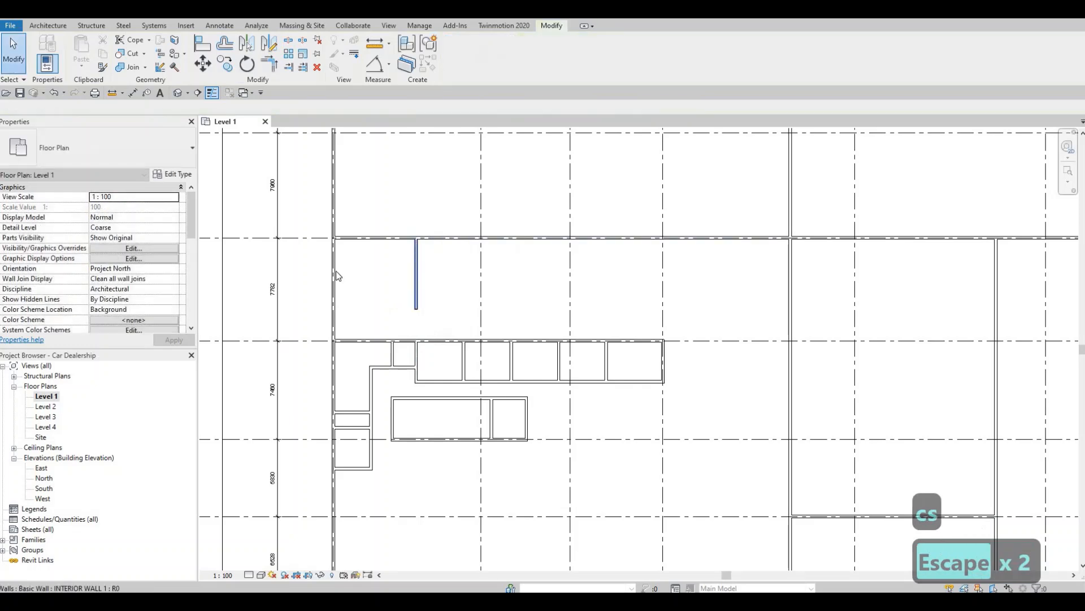
left_click(416, 302)
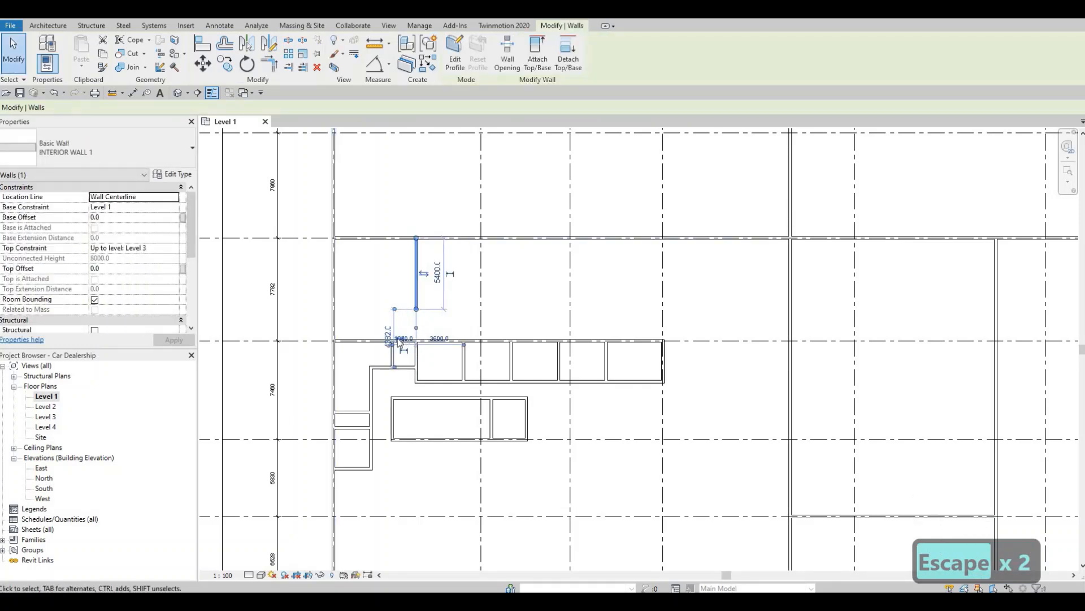
scroll(396, 308, "up", 2)
left_click_drag(394, 303, 348, 294)
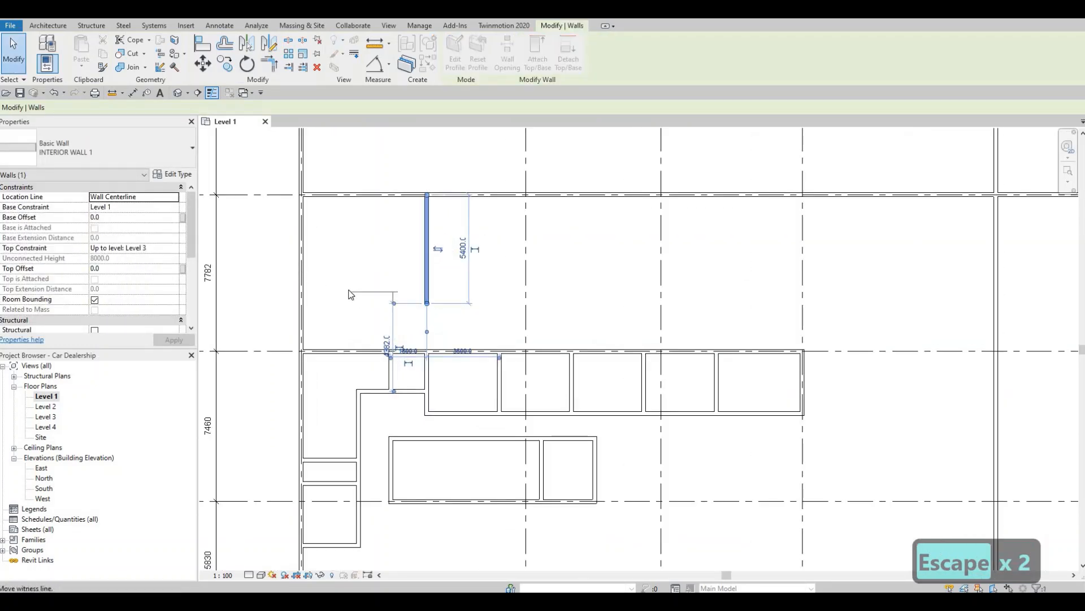
key("Escape")
key("Escape")
- Reference the new vertical wall's temporary dimension to the left exterior wall and set the distance to 6400 mm
left_click(428, 299)
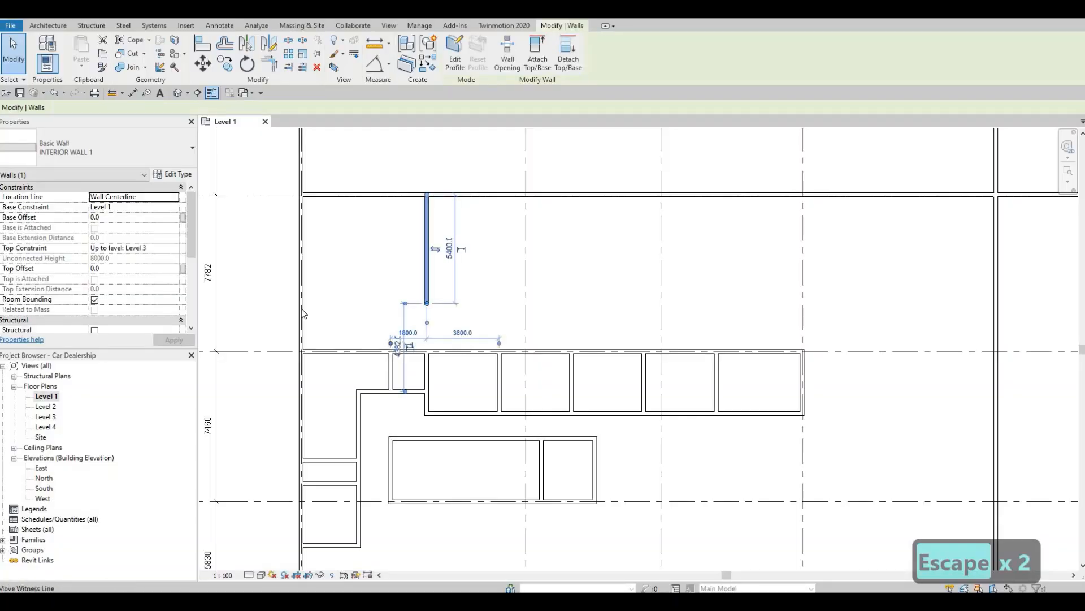
left_click_drag(390, 343, 302, 313)
left_click_drag(377, 313, 361, 332)
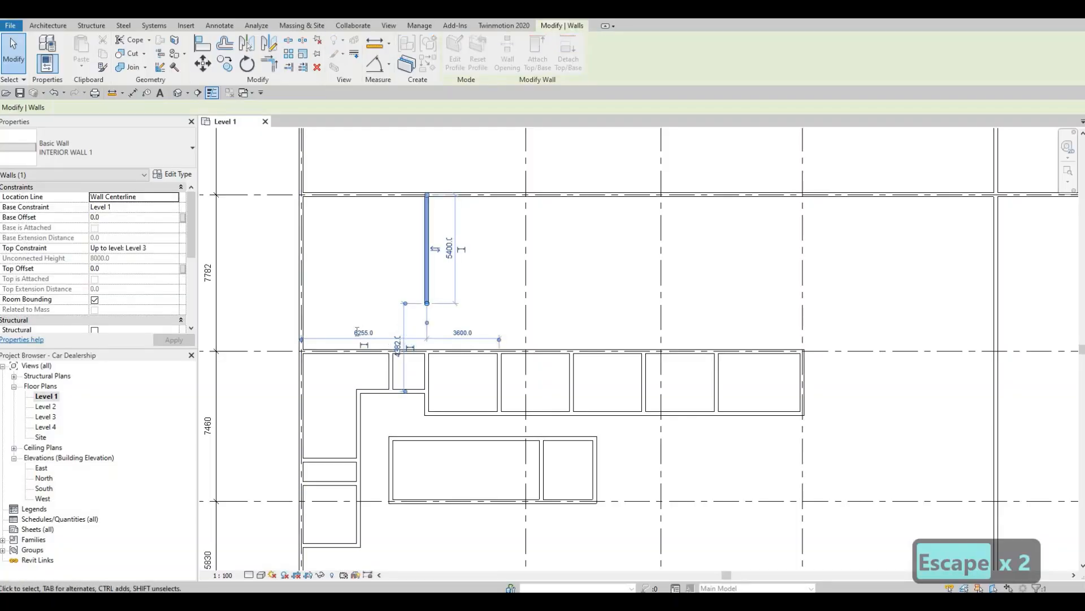
left_click(357, 332)
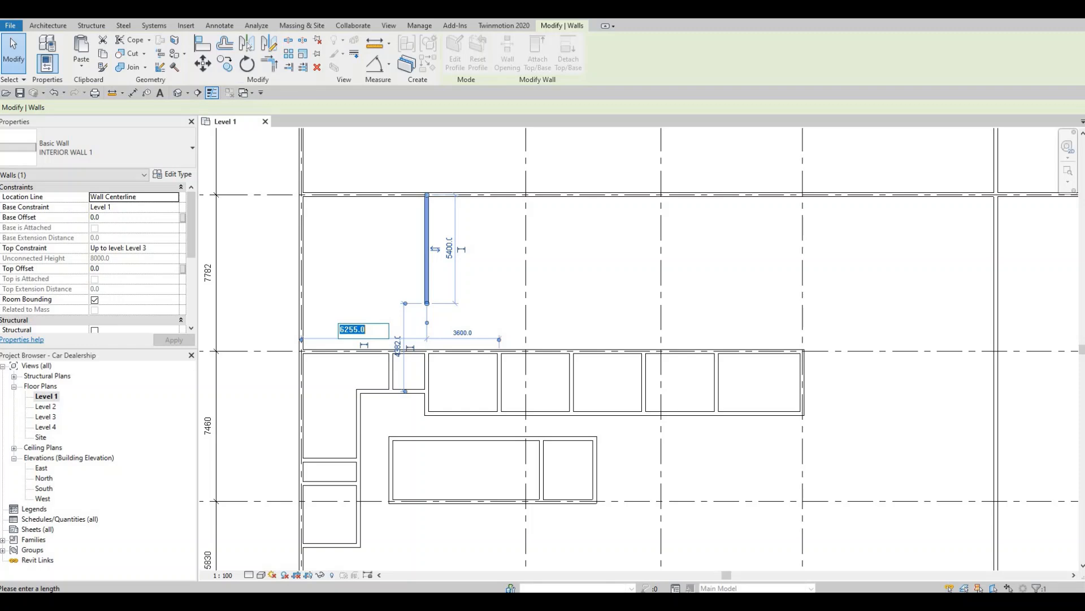
type("6400")
key("Return")
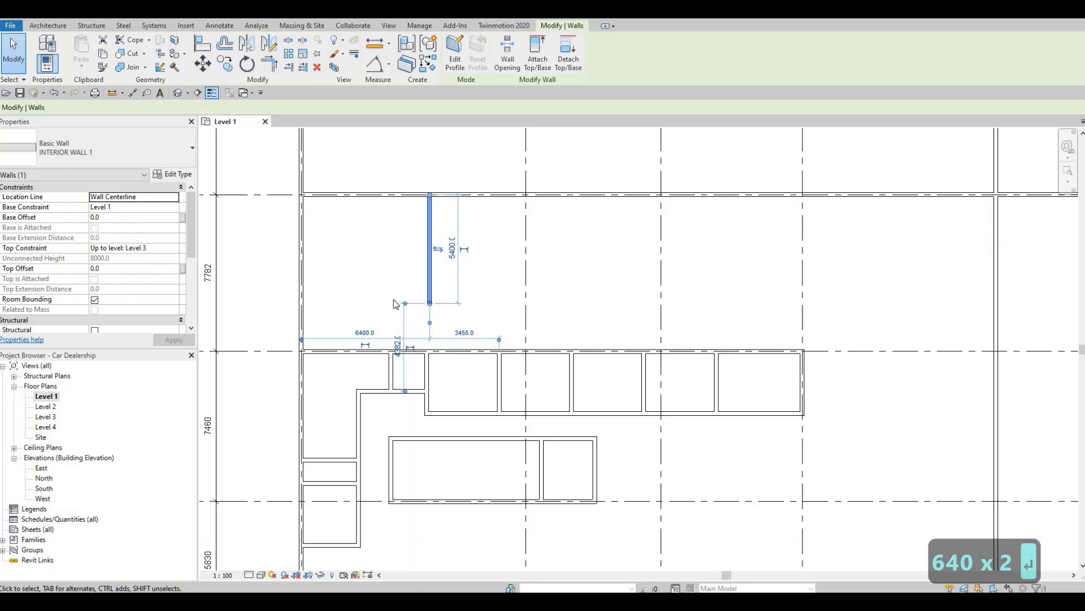
- Set the new vertical wall's length to 4800 mm
key("F1")
middle_click_drag(434, 265, 391, 271)
key("Escape")
key("Escape")
left_click(390, 270)
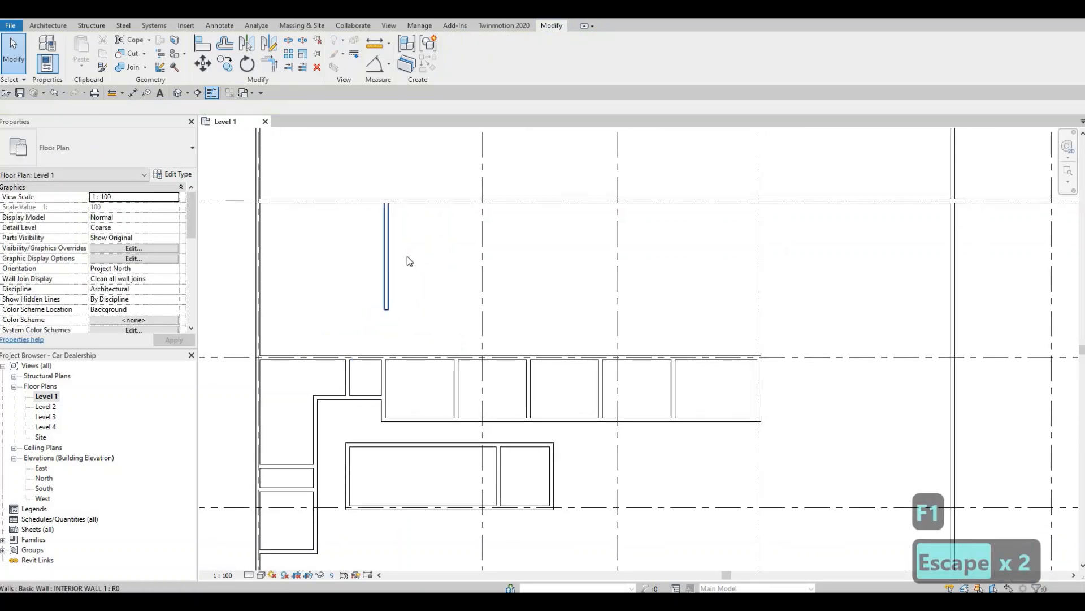
left_click(400, 256)
left_click(409, 255)
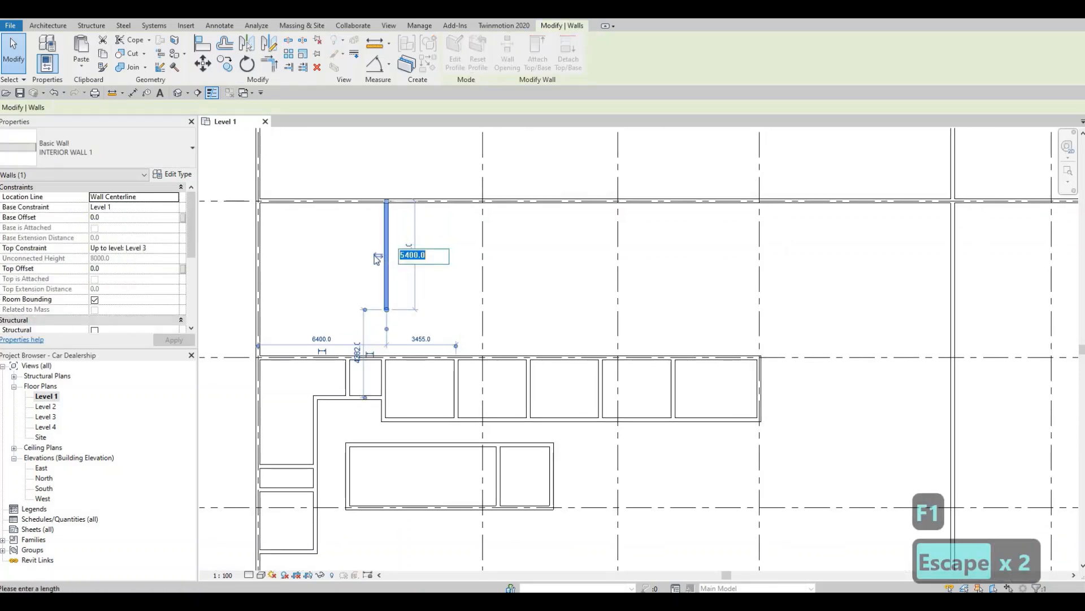
type("7800")
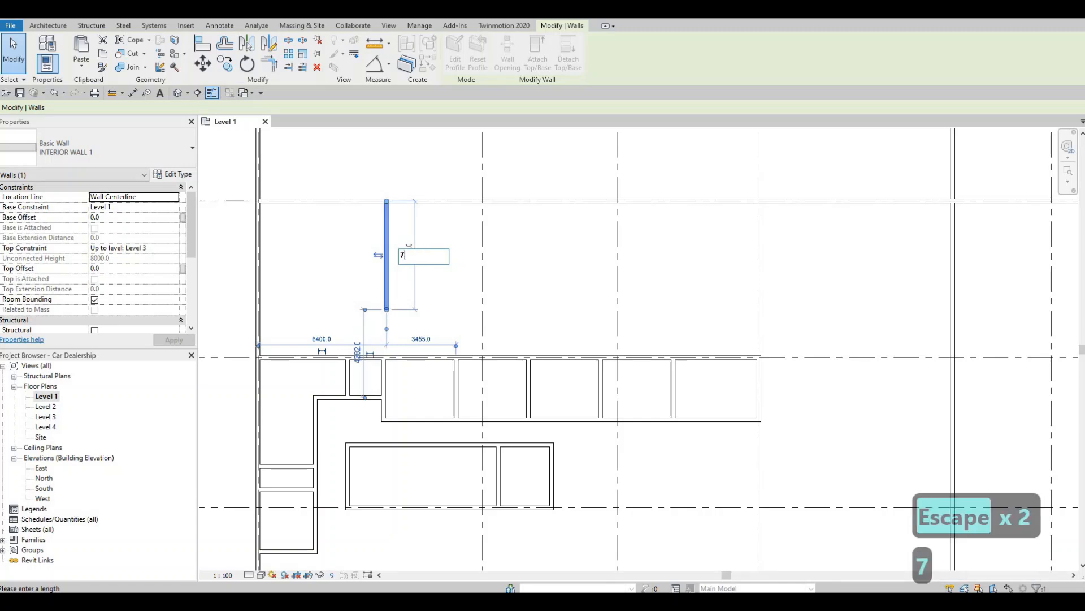
key("BackSpace")
key("BackSpace")
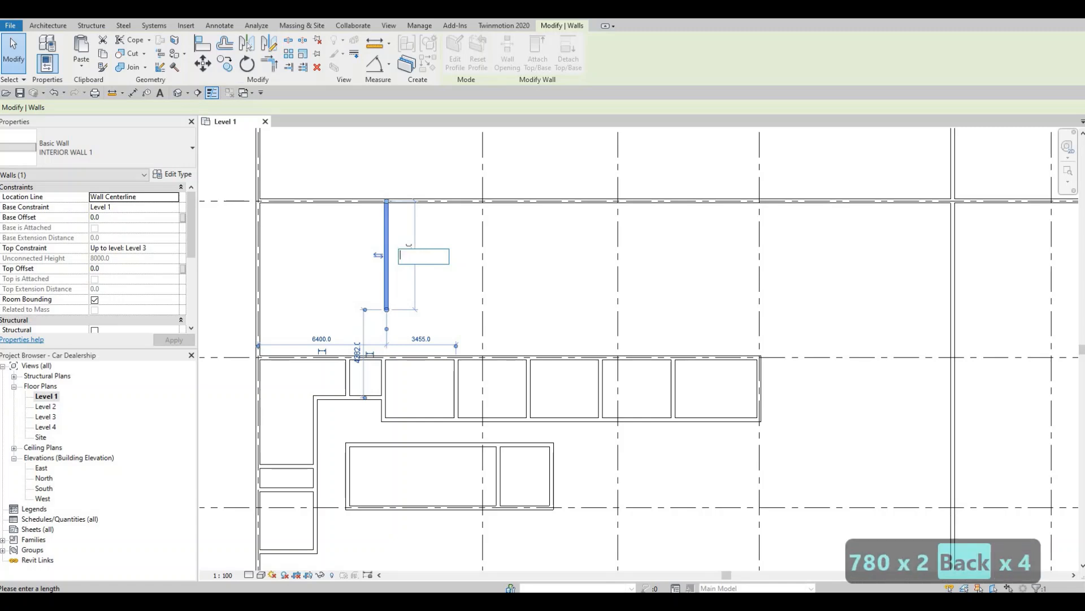
type("4800")
key("Return")
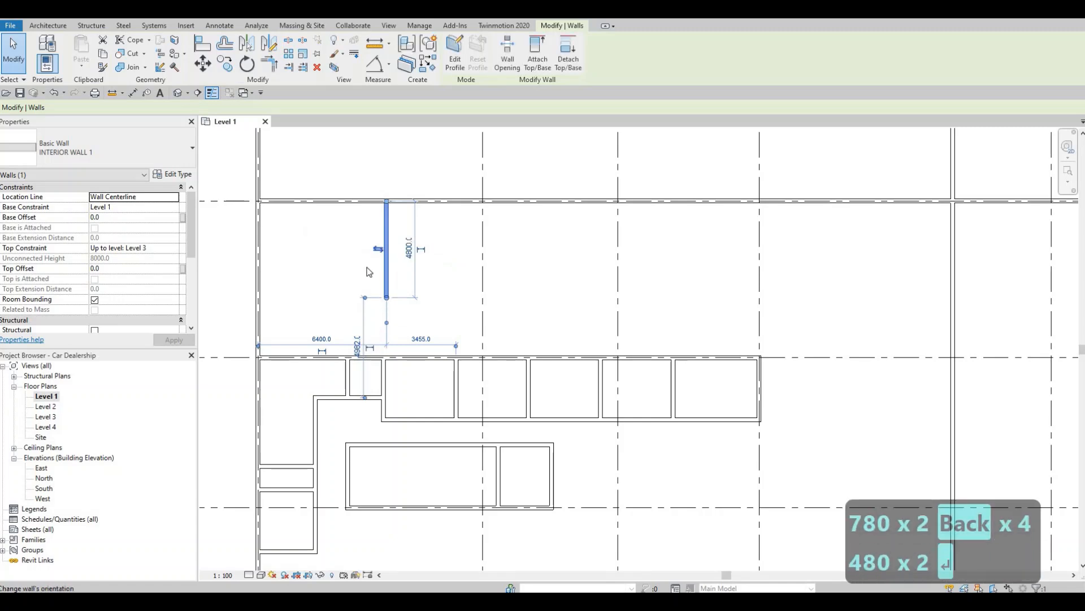
key("Escape")
key("Escape")
- Draw a matching wall 11128 mm to the right from the vertical wall's lower end, and close the room up to the upper horizontal wall
left_click(389, 288)
key("c")
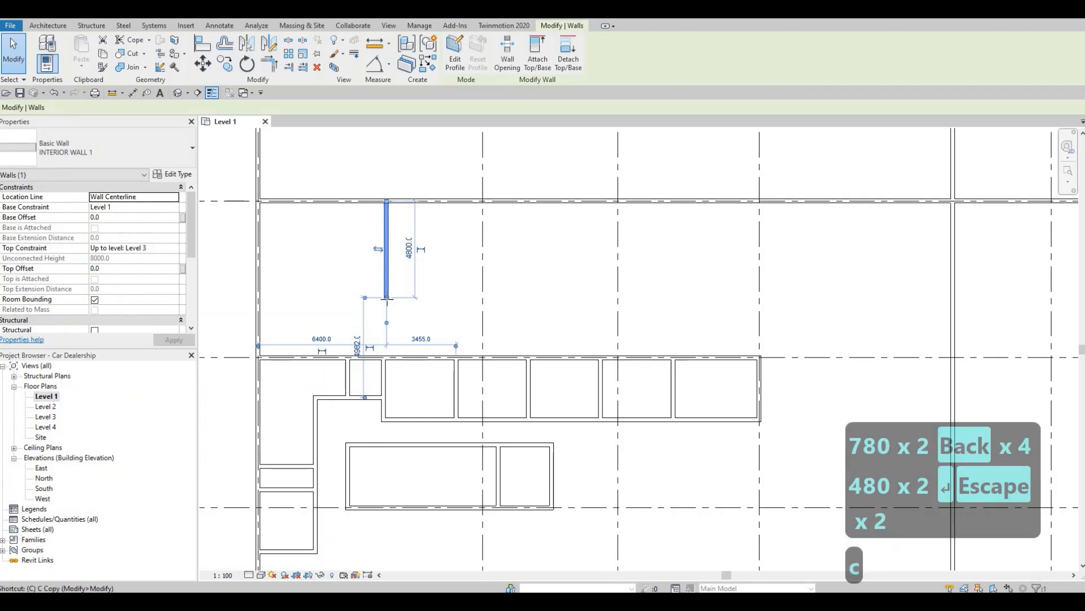
key("s")
left_click(388, 297)
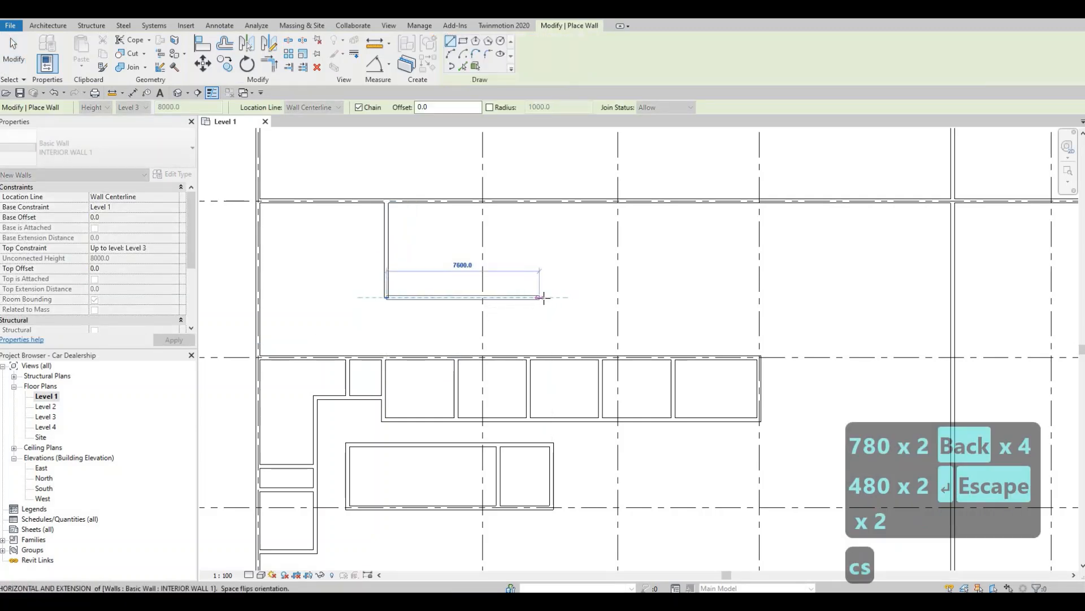
type("11")
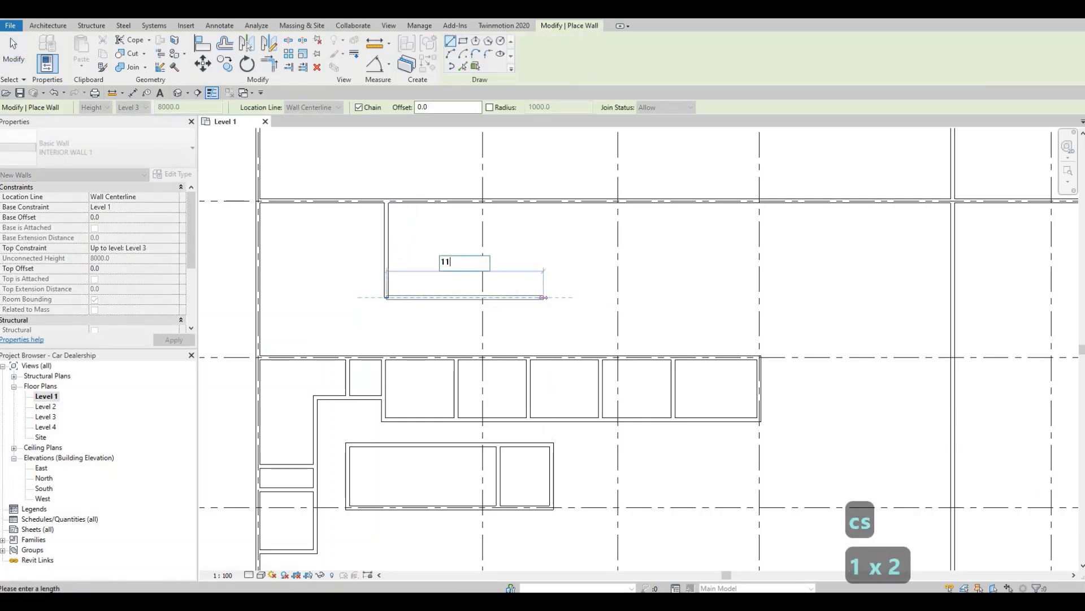
type("1")
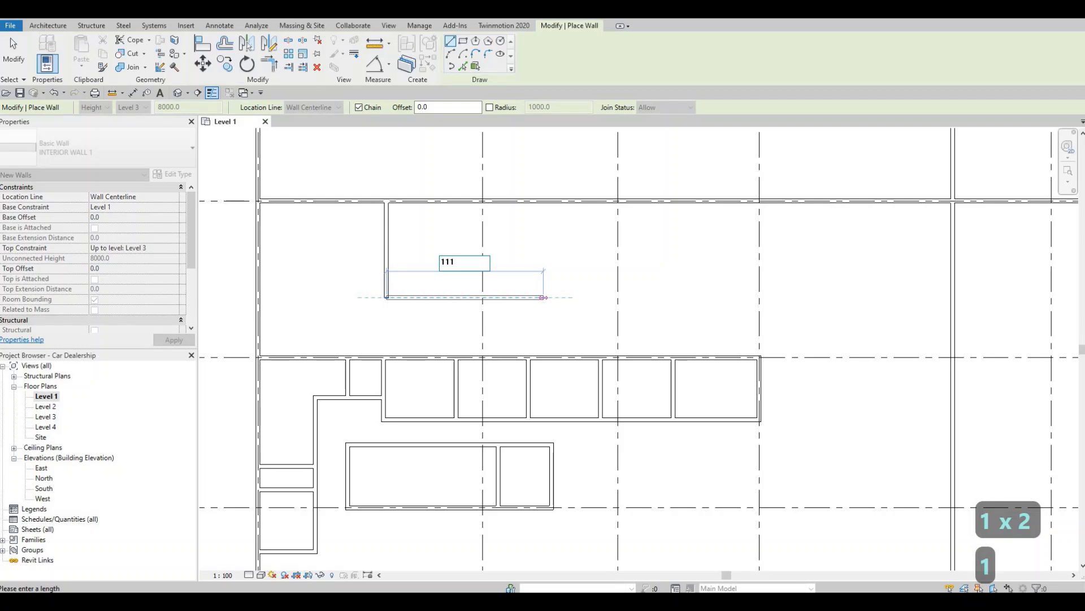
type("28")
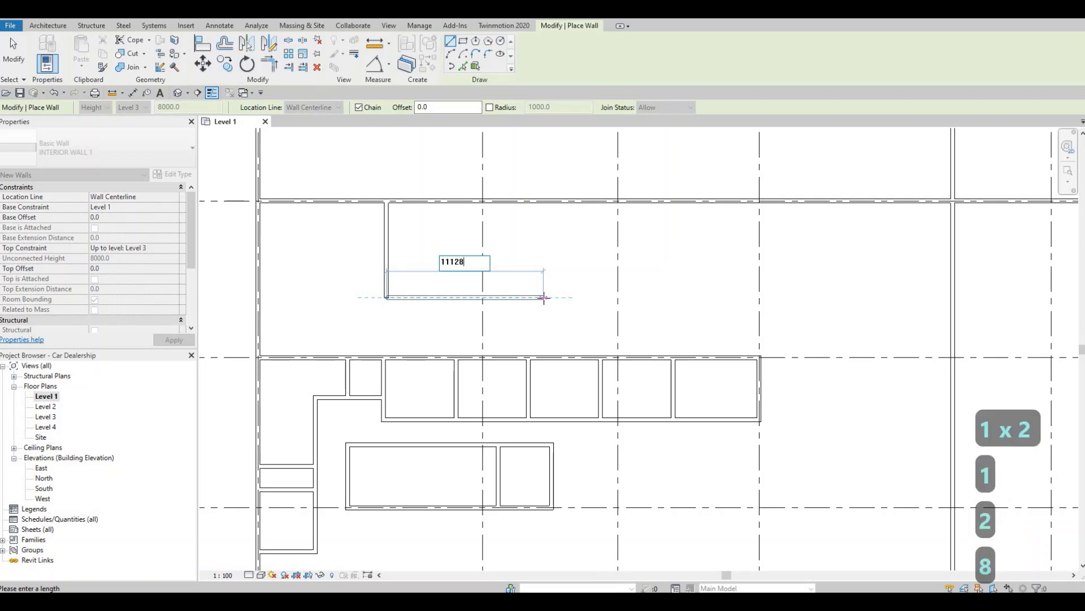
key("Return")
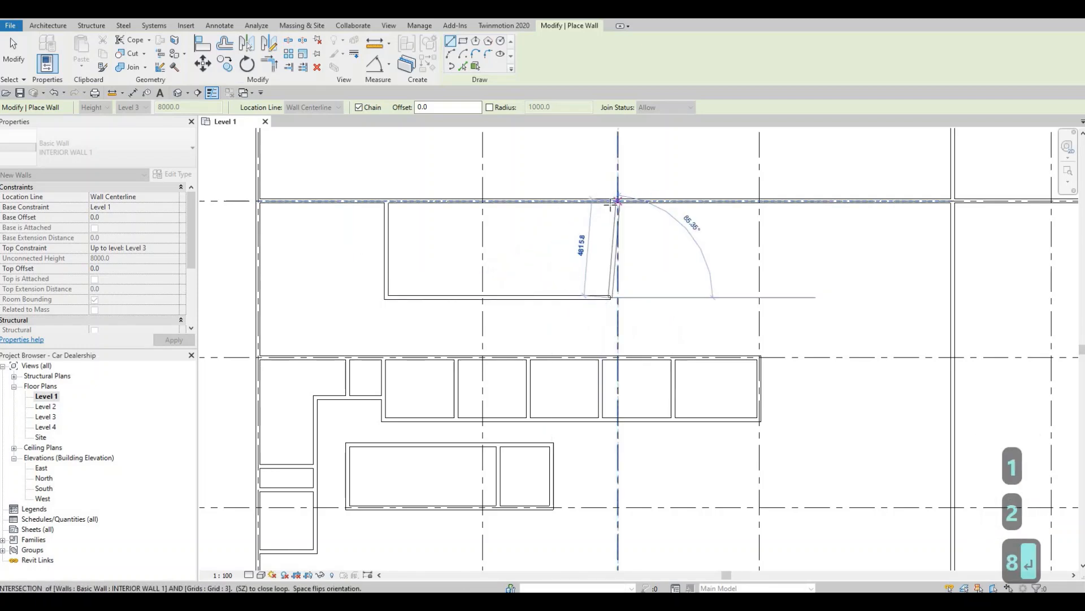
left_click(616, 201)
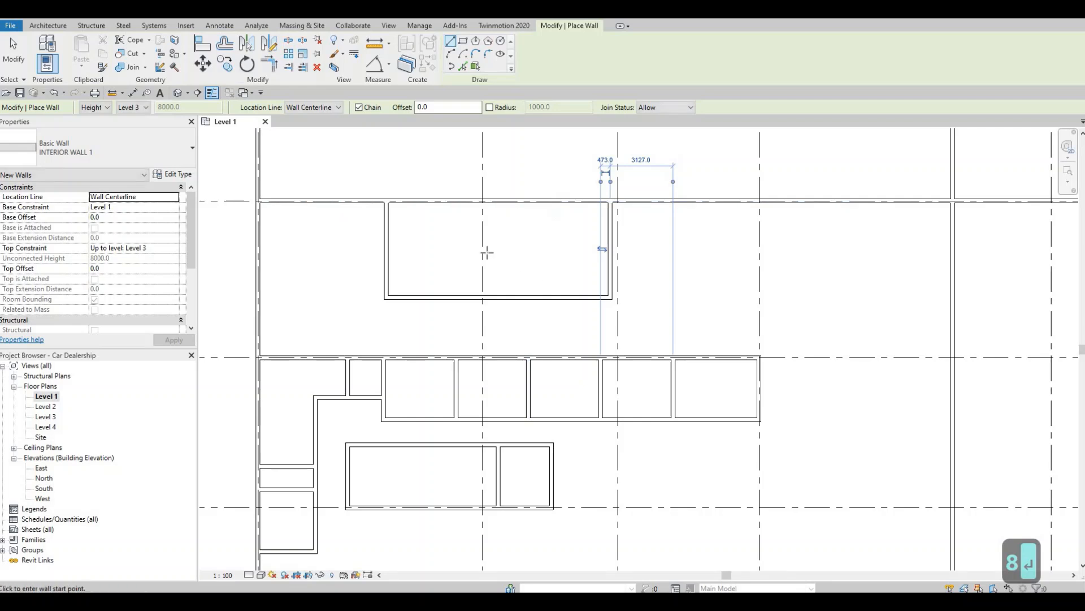
- Draw an INTERIOR WALL 1 segment 3000 mm upward from the top right corner of the row of rooms
middle_click_drag(490, 244, 472, 259)
scroll(466, 257, "down", 1)
middle_click_drag(456, 181, 434, 219)
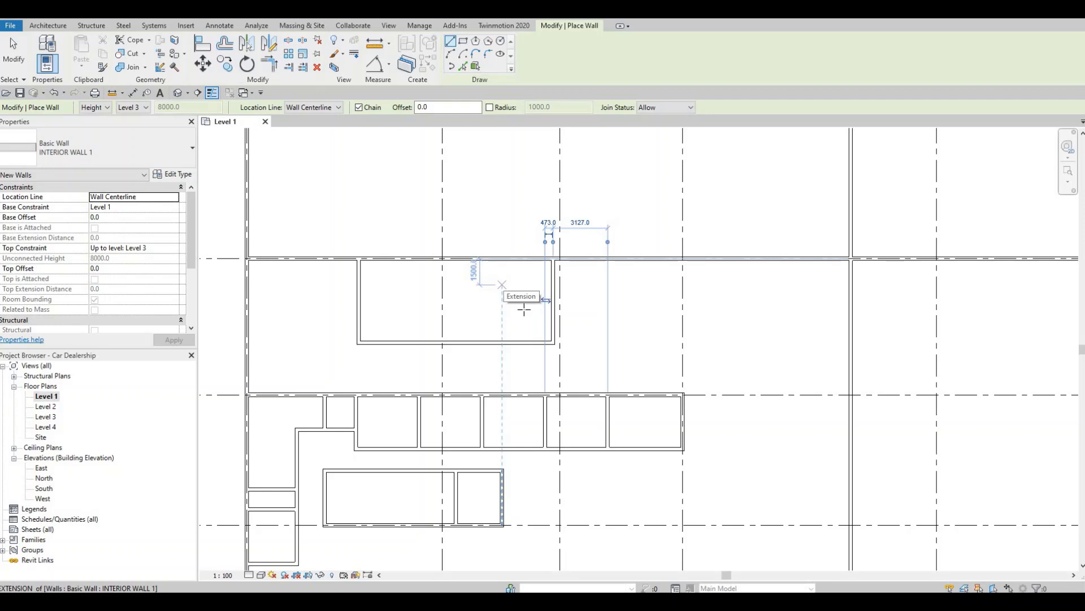
middle_click_drag(582, 329, 582, 304)
key("Escape")
scroll(611, 339, "up", 2)
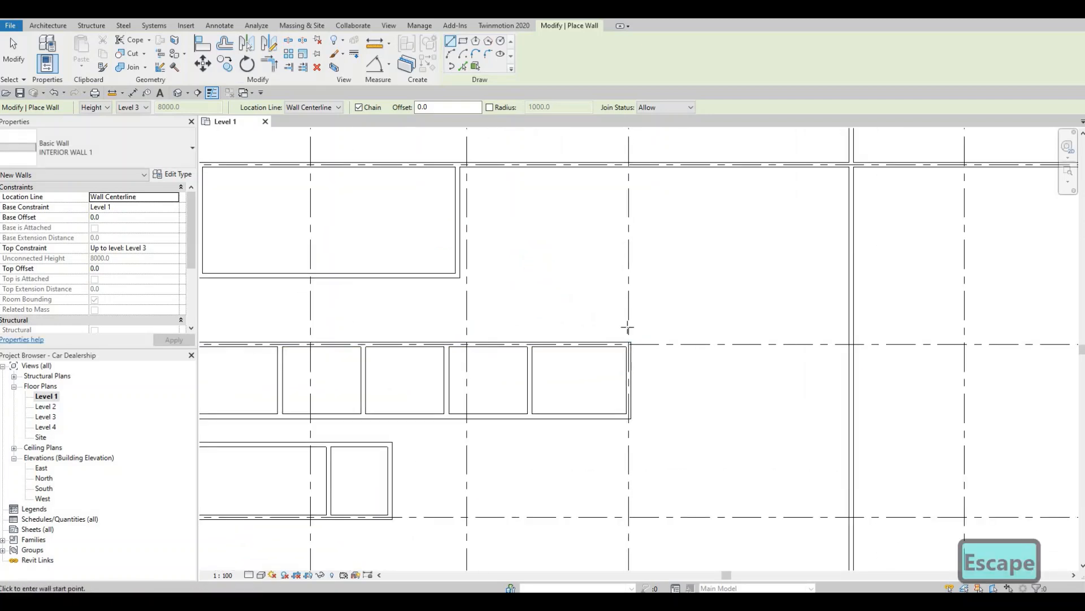
left_click(629, 344)
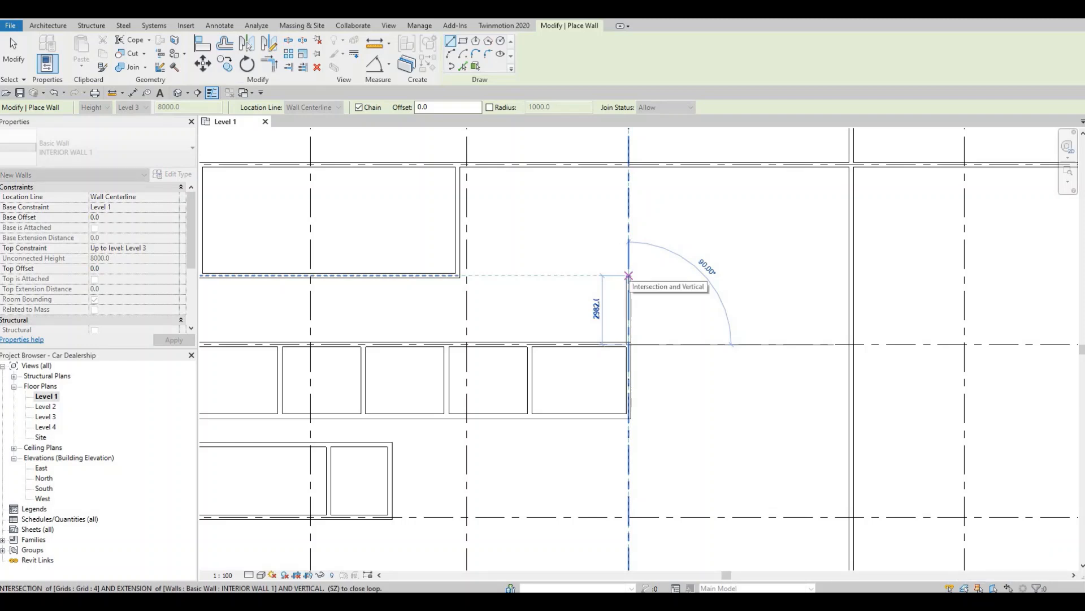
type("3000")
key("Return")
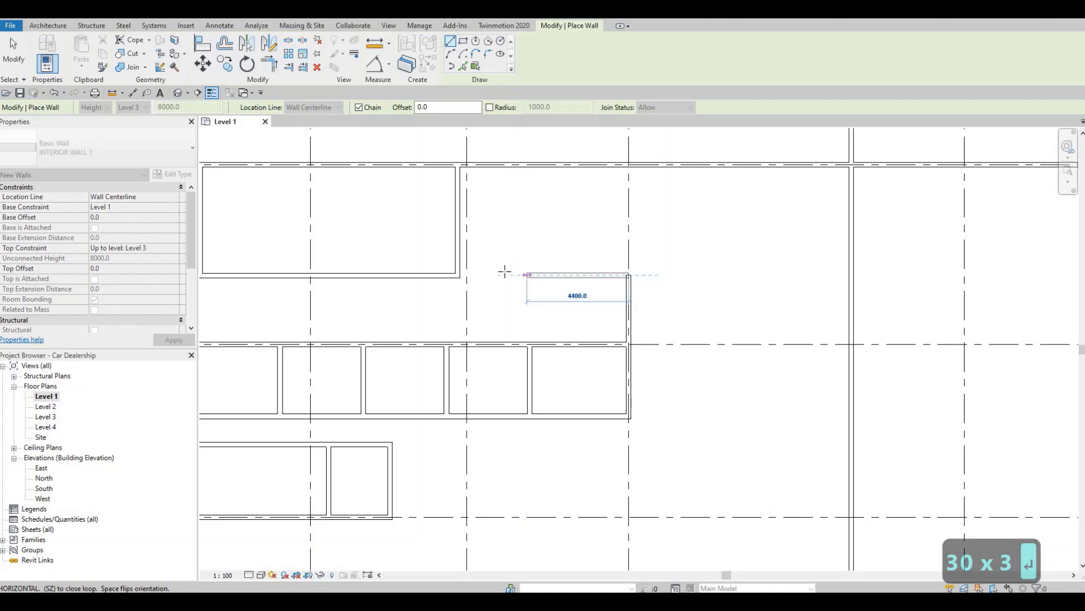
- Continue the wall about 4278 mm to the left and down to the row's upper wall, closing off the small room
left_click(529, 276)
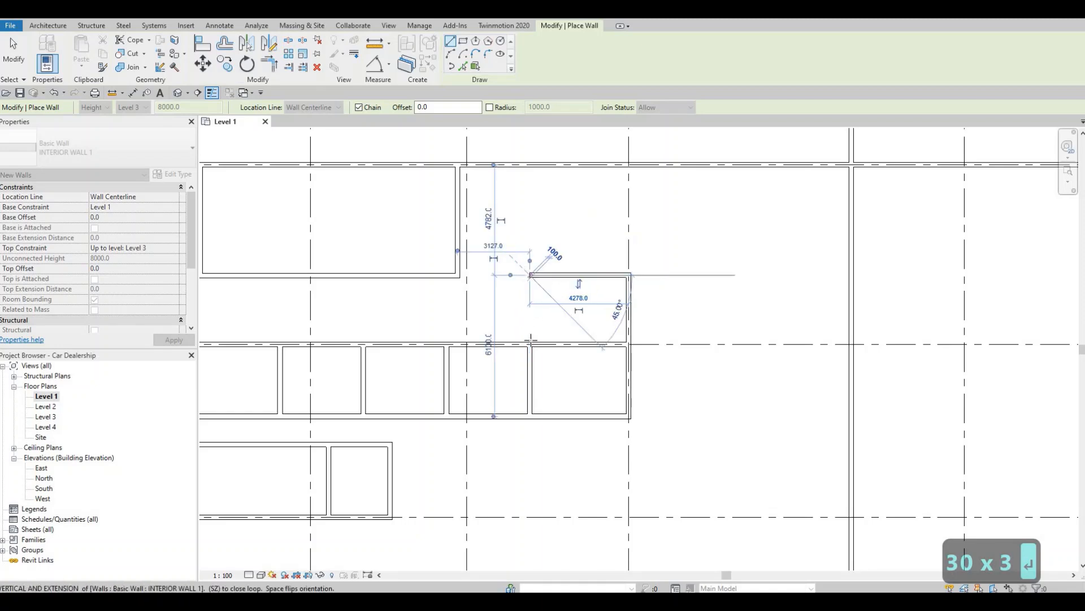
left_click(530, 342)
key("Escape")
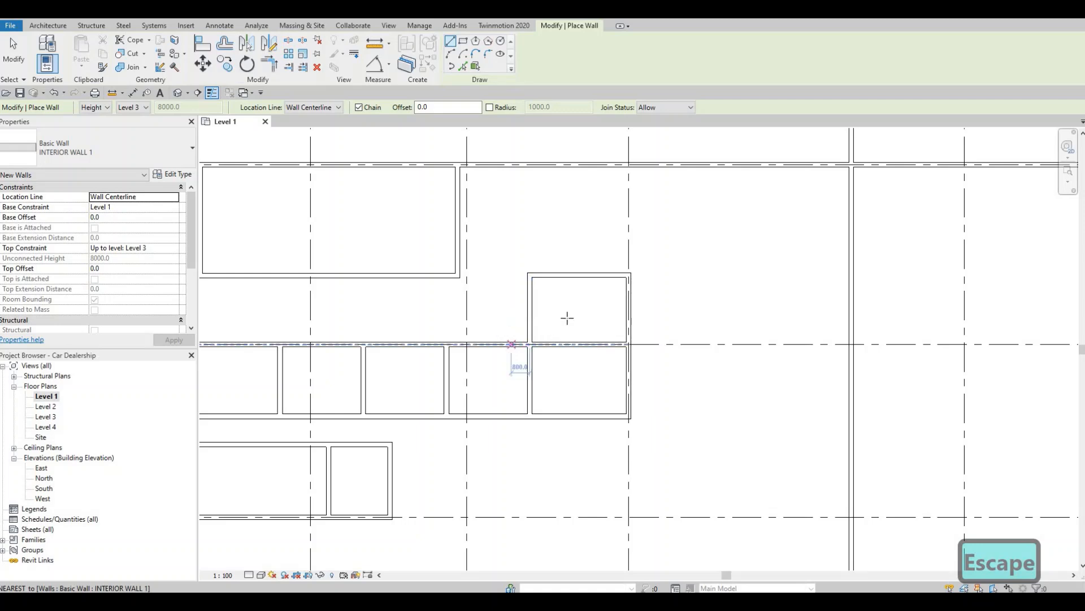
- Draw a stepped wall from the midpoint of the large upper room's right wall: about 5800 mm right, about 800 mm down, and right to grid 4
middle_click_drag(548, 316, 521, 343)
middle_click_drag(408, 296, 404, 311)
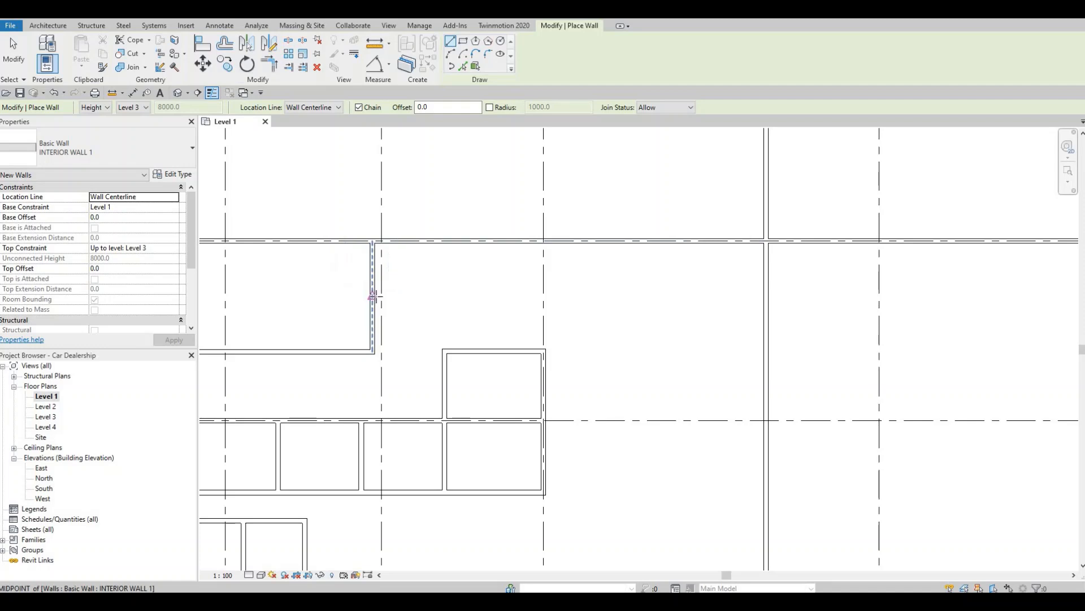
left_click(372, 296)
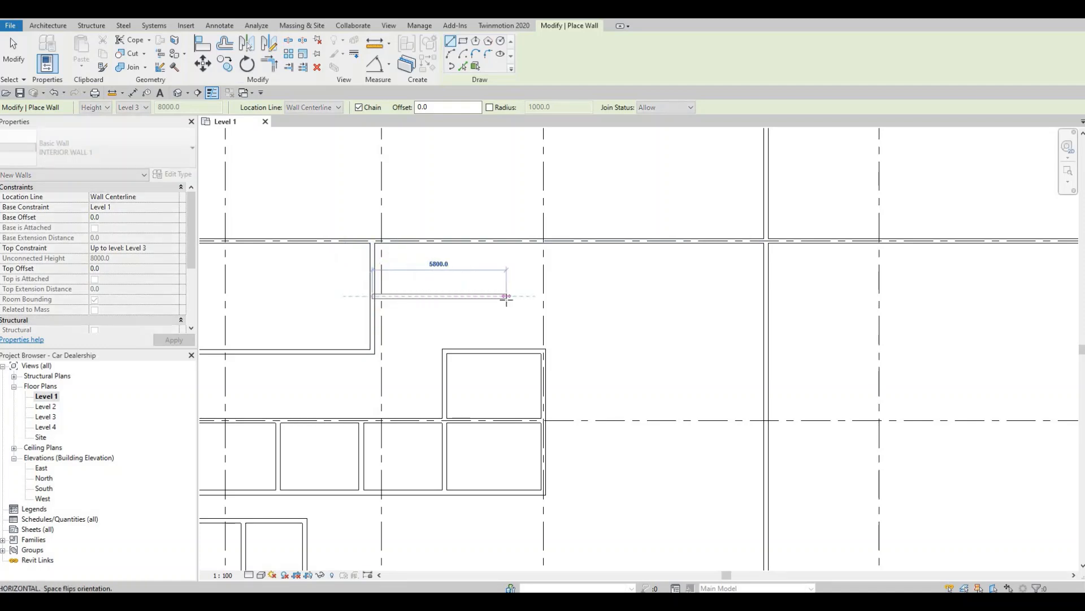
left_click(512, 321)
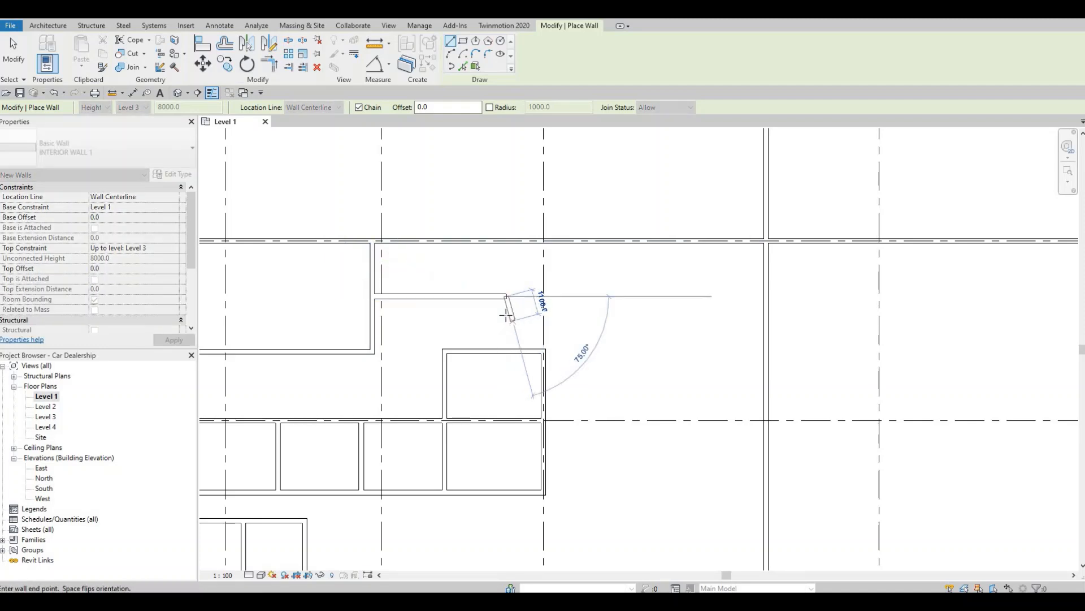
left_click(541, 311)
left_click(544, 314)
key("Escape")
key("Escape")
- Extend the small room's right vertical wall up to the end of the stepped wall
left_click(543, 369)
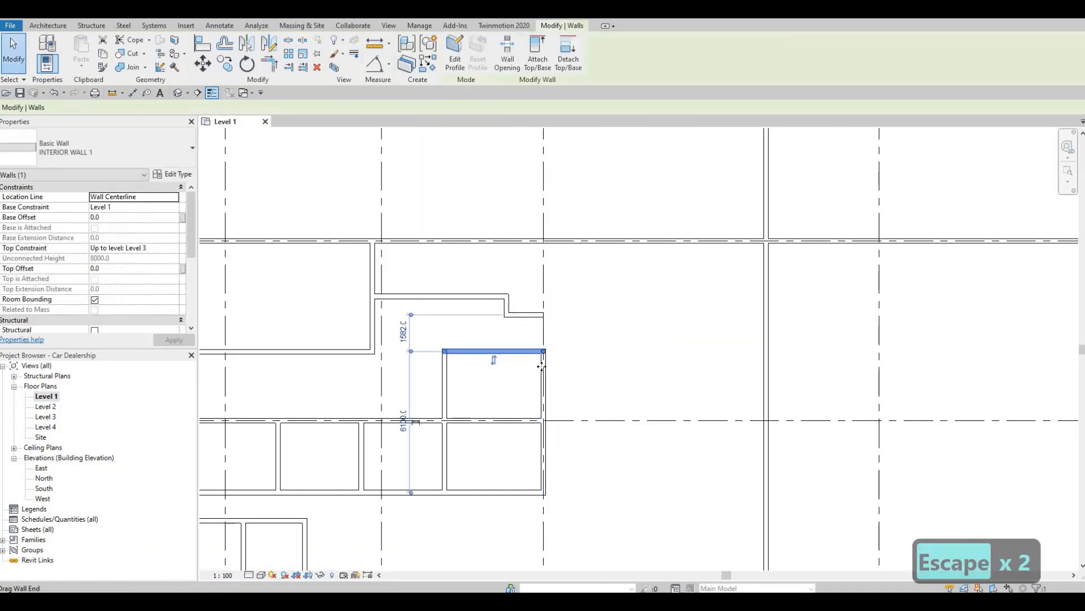
key("Escape")
left_click(544, 362)
left_click_drag(545, 315, 544, 315)
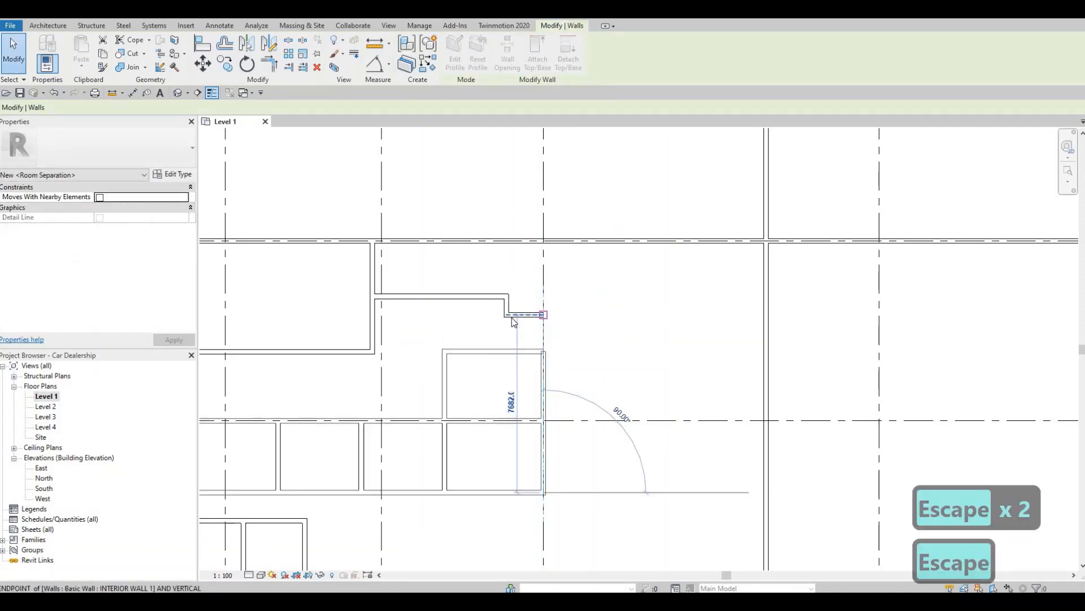
key("Escape")
- Set the distance between the stepped wall's long upper segment and the upper horizontal wall to 2000 mm
middle_click_drag(417, 297, 423, 317)
left_click(445, 312)
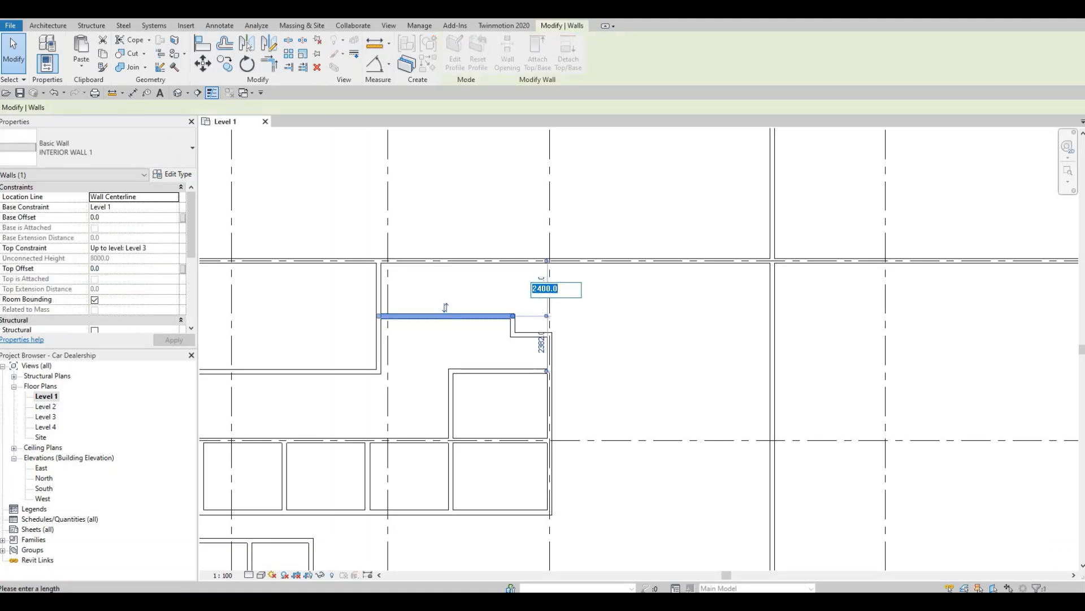
type("00")
key("Return")
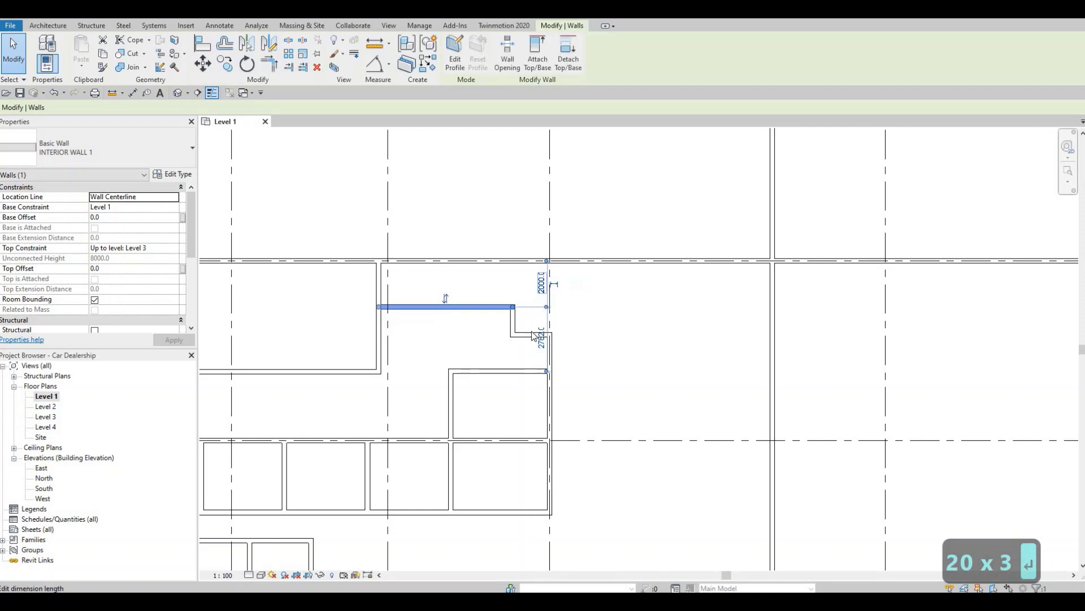
key("Escape")
key("Escape")
- Set the distance between the stepped wall's short lower segment and the small room's upper wall to 1600 mm
left_click(534, 334)
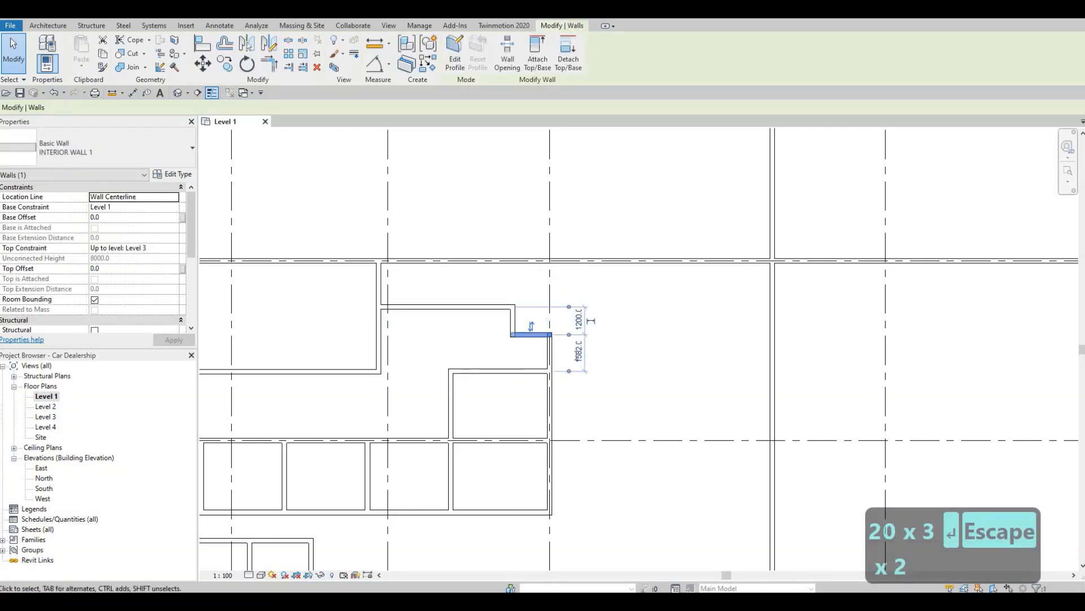
left_click(574, 354)
type("1600")
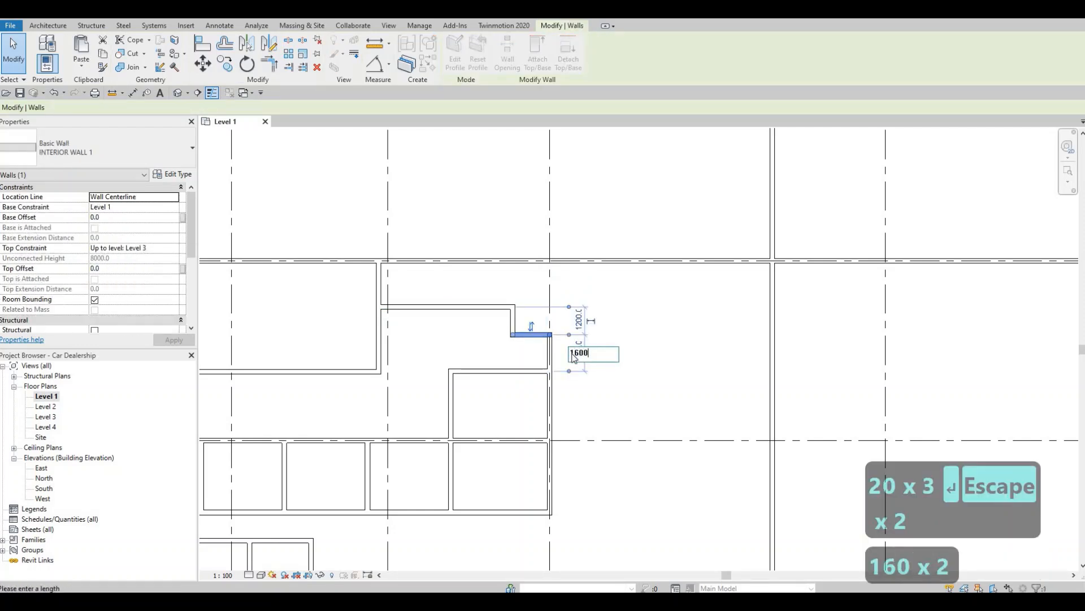
key("Return")
key("Escape")
key("Escape")
- Set the distance between the stepped wall's short vertical segment and the small room's right wall to 1600 mm
left_click(514, 323)
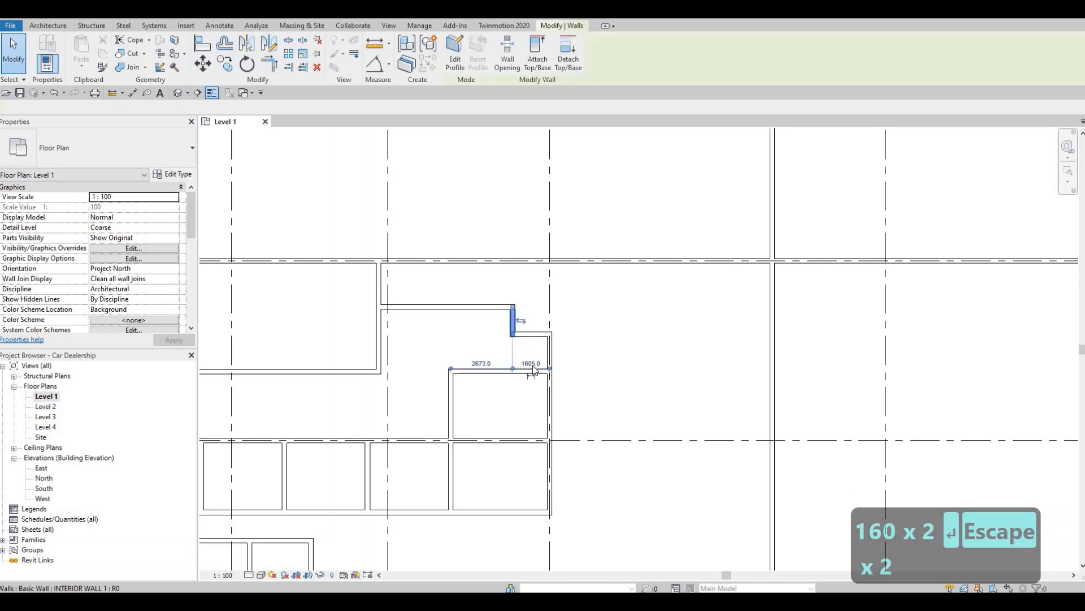
type("1600")
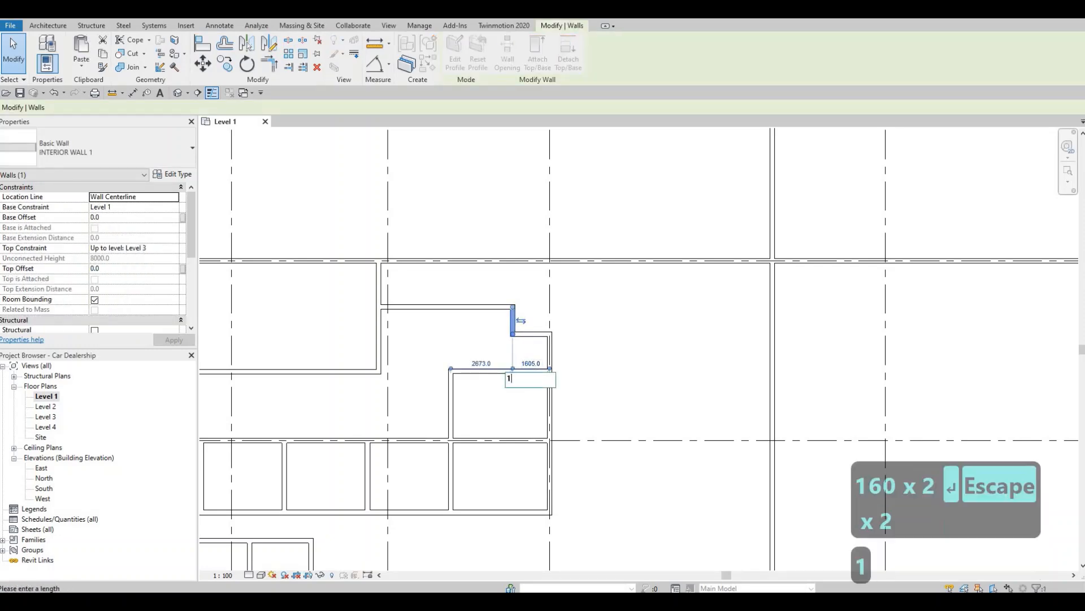
key("Return")
key("Escape")
key("Escape")
key("Escape")
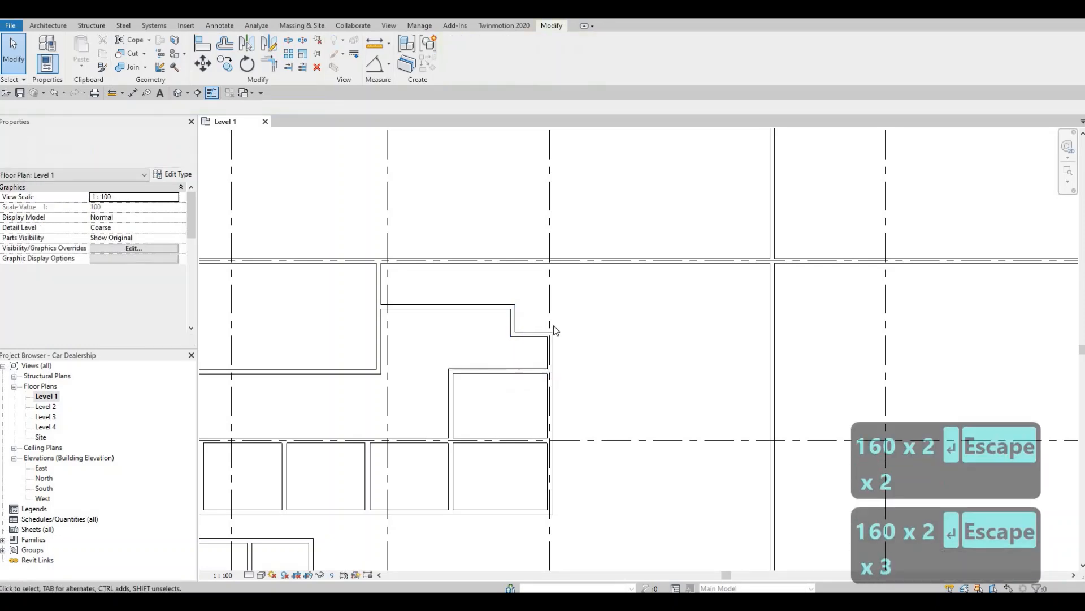
scroll(531, 345, "down", 2)
middle_click_drag(525, 338, 447, 337)
scroll(512, 338, "down", 1)
key("Escape")
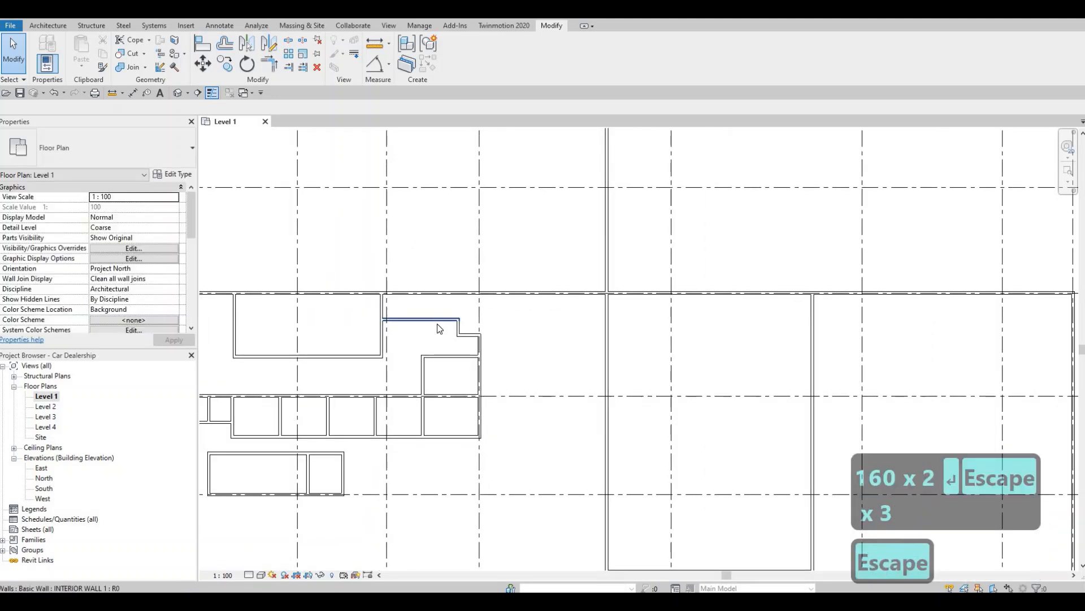
left_click(438, 320)
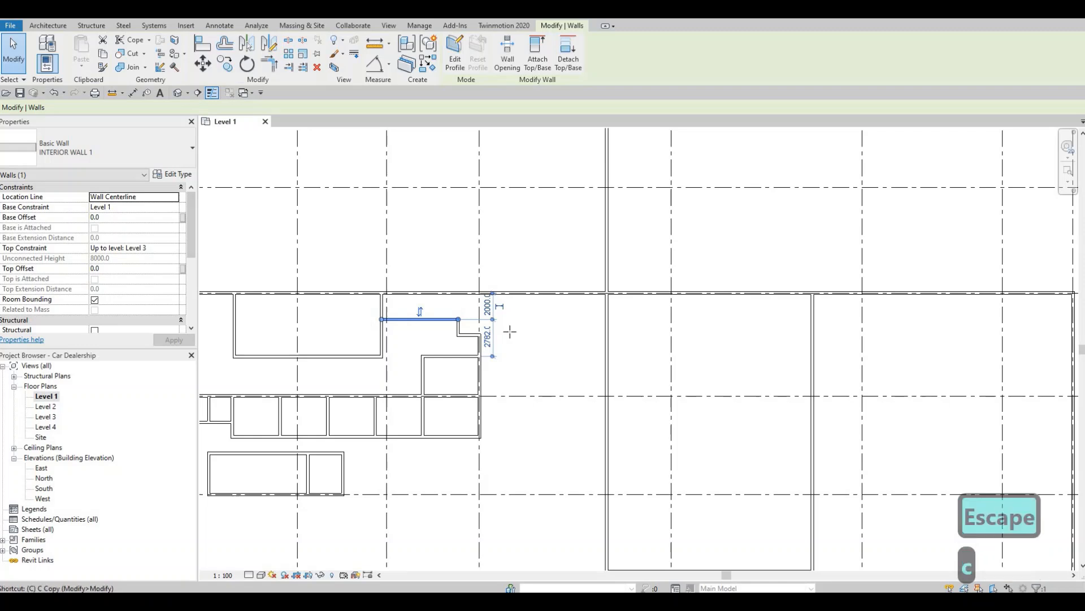
key("c")
key("s")
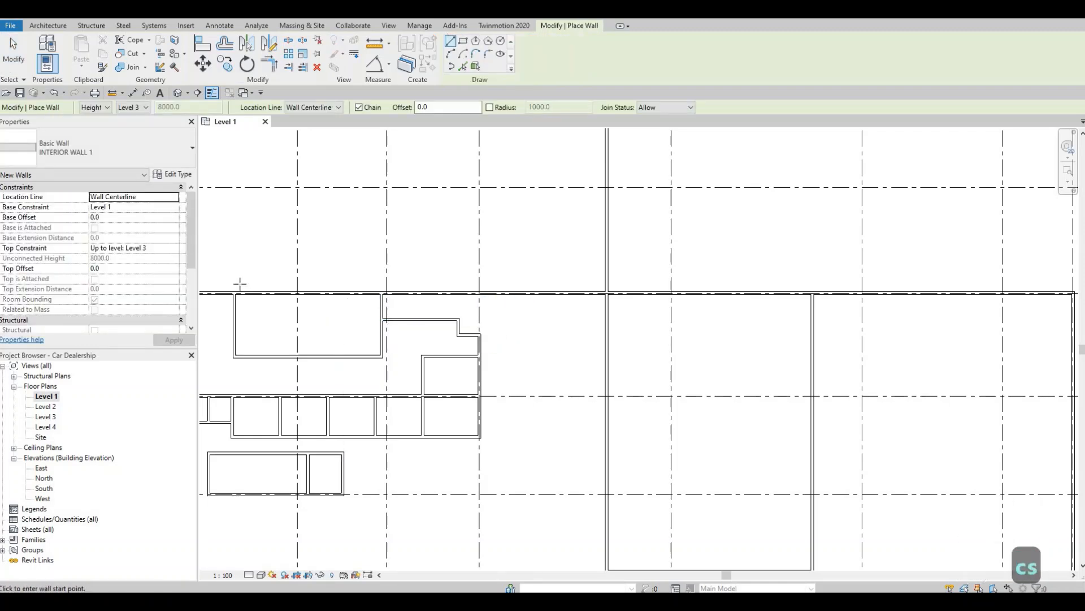
key("Escape")
key("Escape")
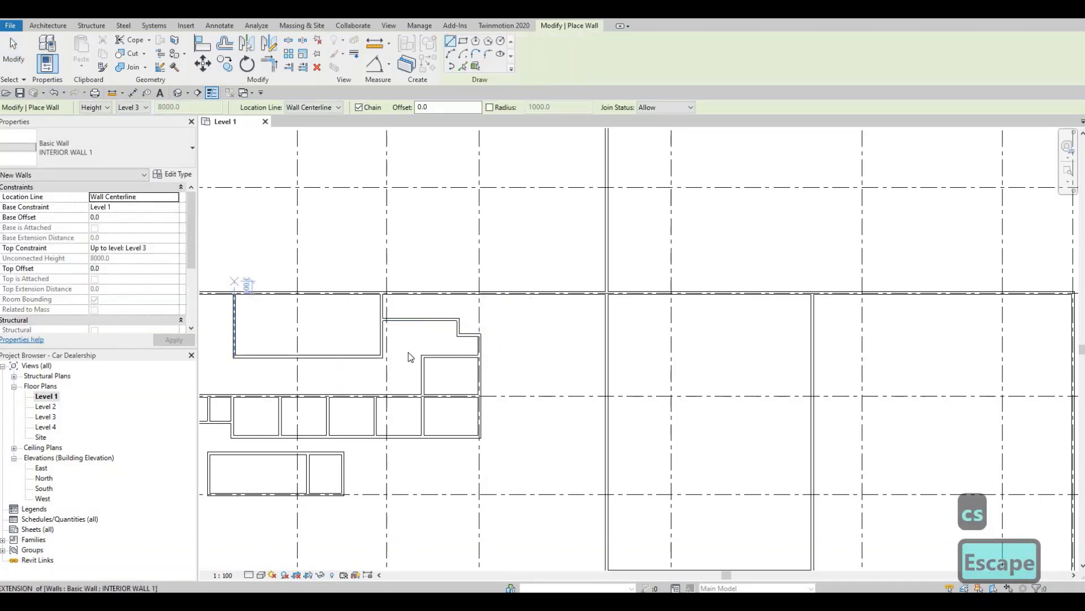
middle_click_drag(416, 301, 322, 282)
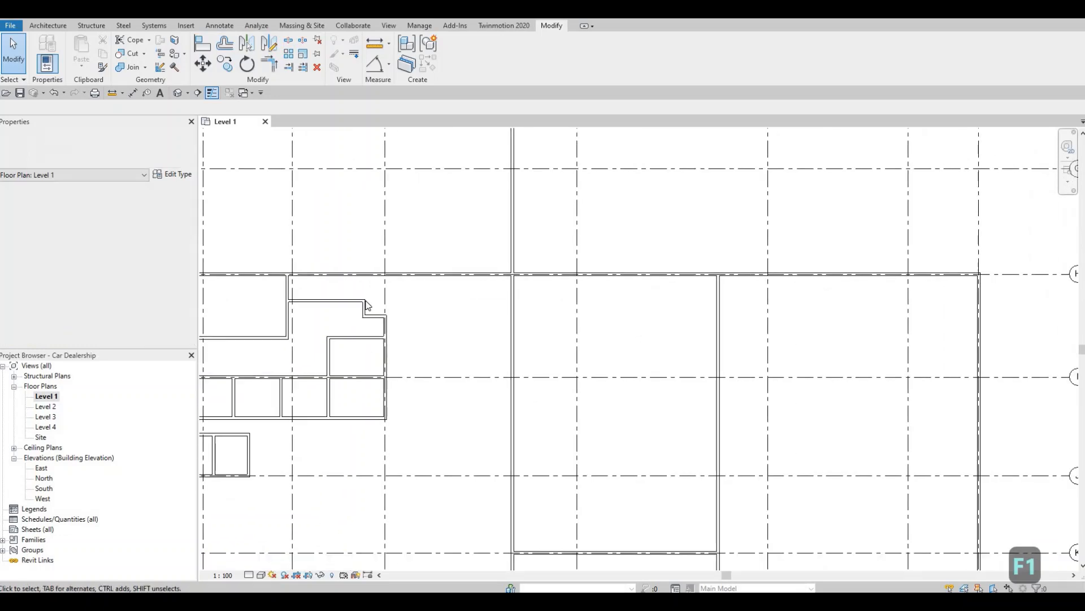
- Draw a 6600 mm interior wall leftward from the long vertical wall, in line with the stepped wall's lower segment
left_click(364, 308)
key("c")
key("s")
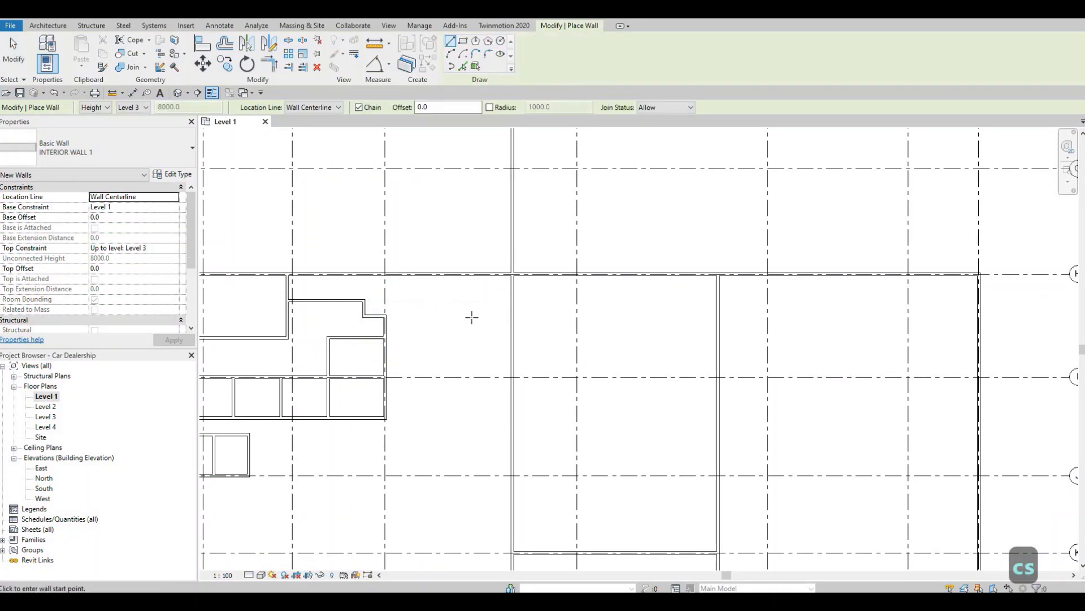
left_click(512, 315)
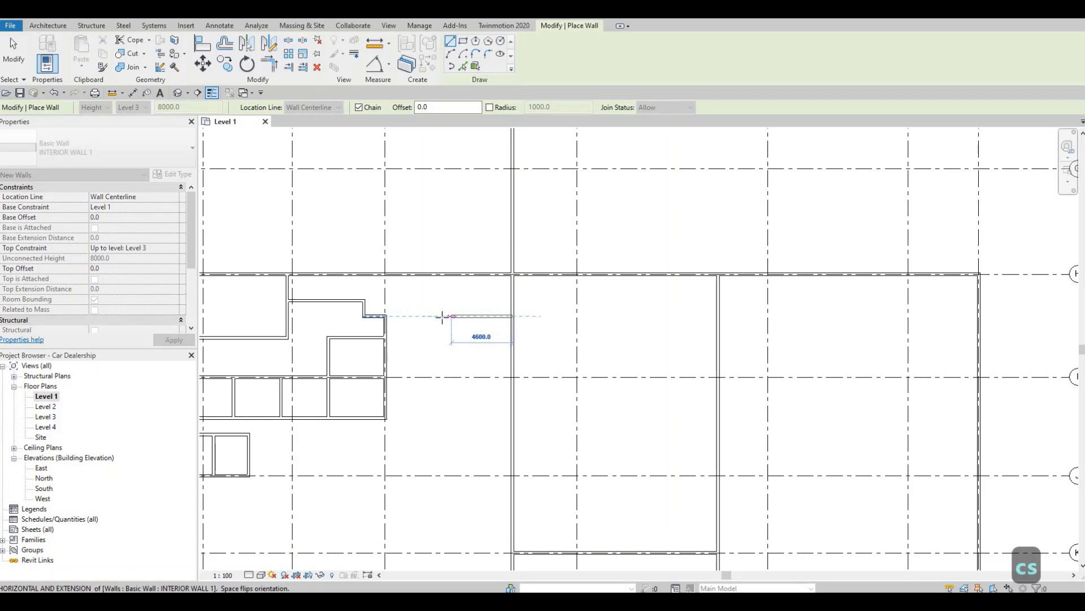
type("6")
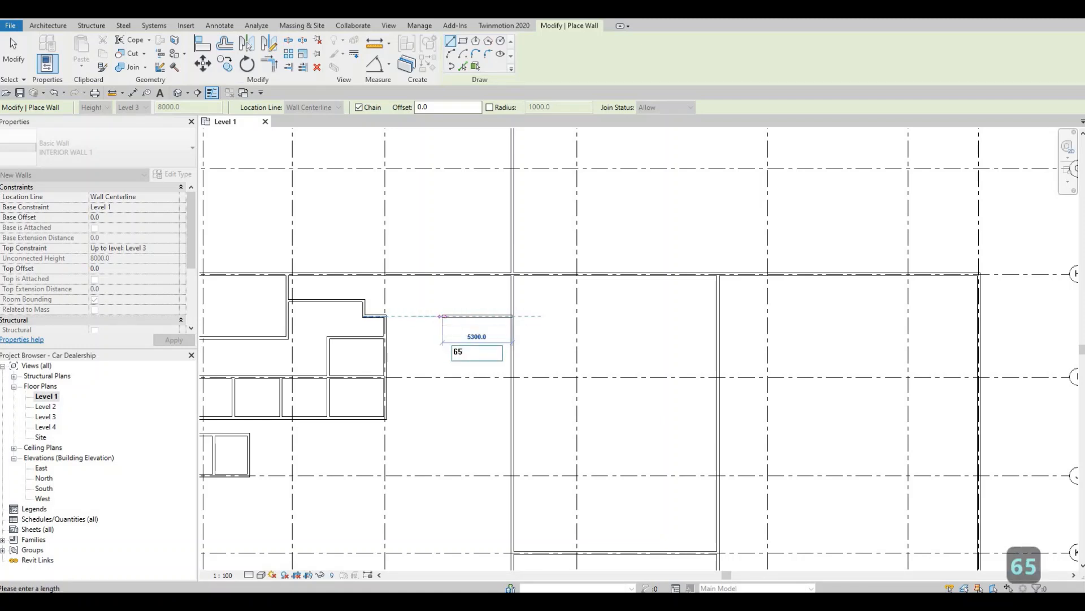
type("5")
key("BackSpace")
type("600")
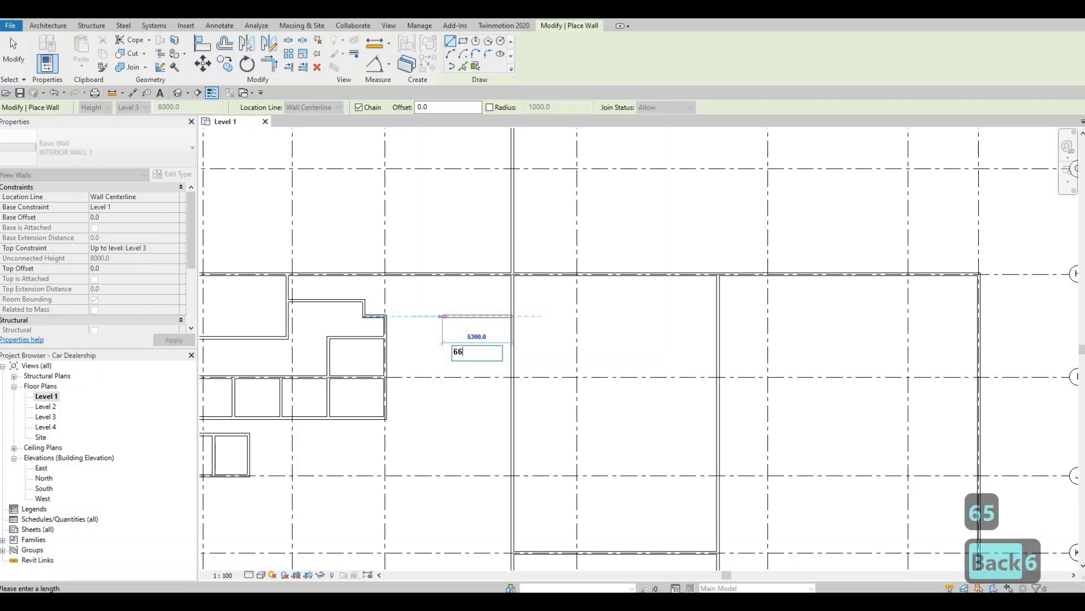
key("Return")
key("Escape")
key("Escape")
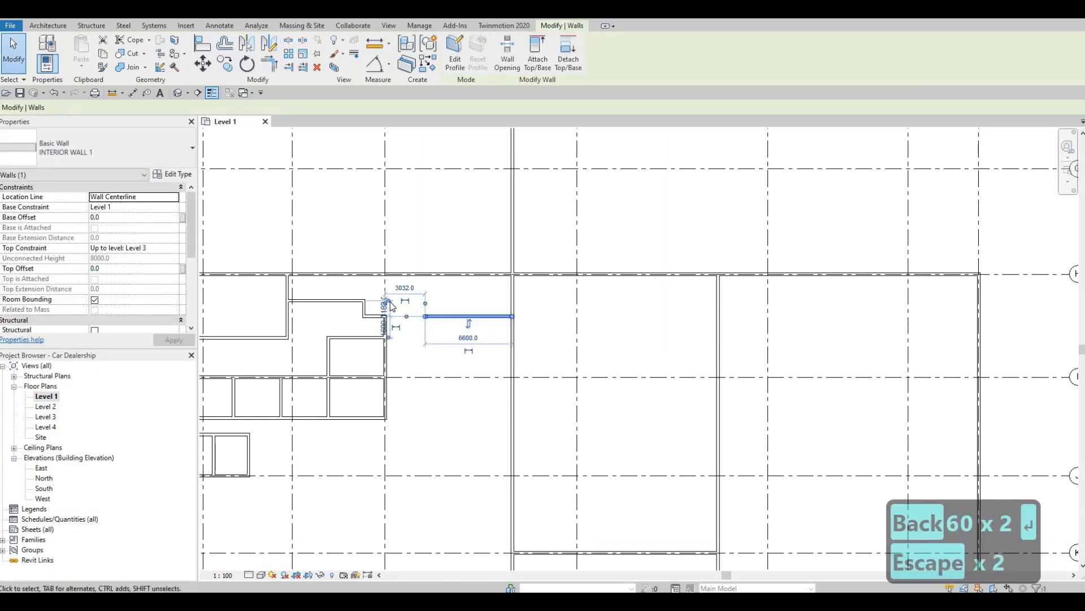
- Set the distance between the new 6600 mm wall and the upper horizontal wall to 2300 mm
scroll(391, 305, "up", 2)
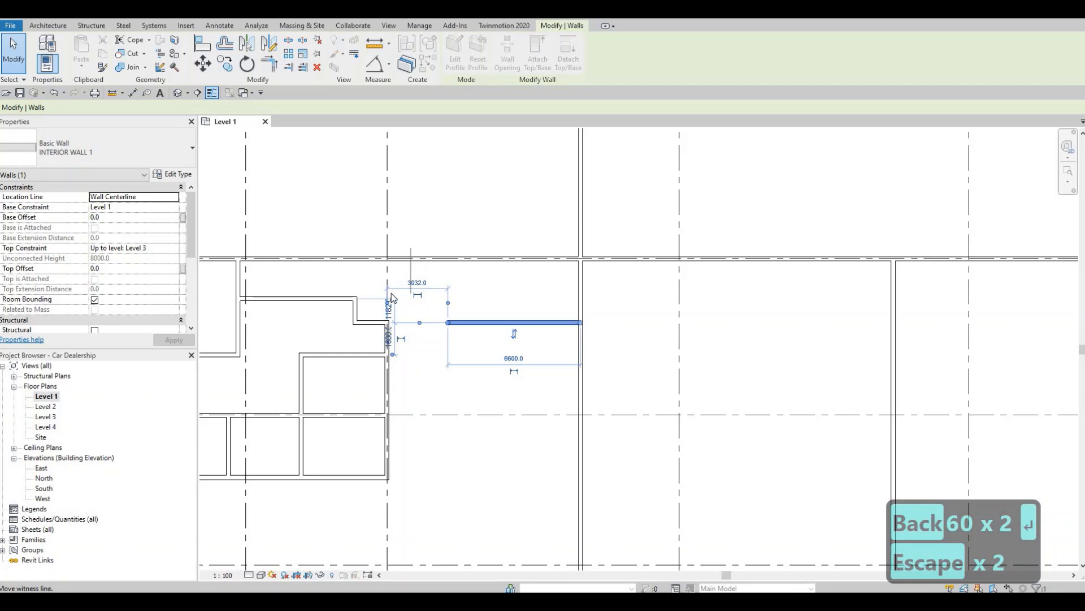
key("Escape")
key("Escape")
scroll(401, 316, "up", 2)
left_click(497, 342)
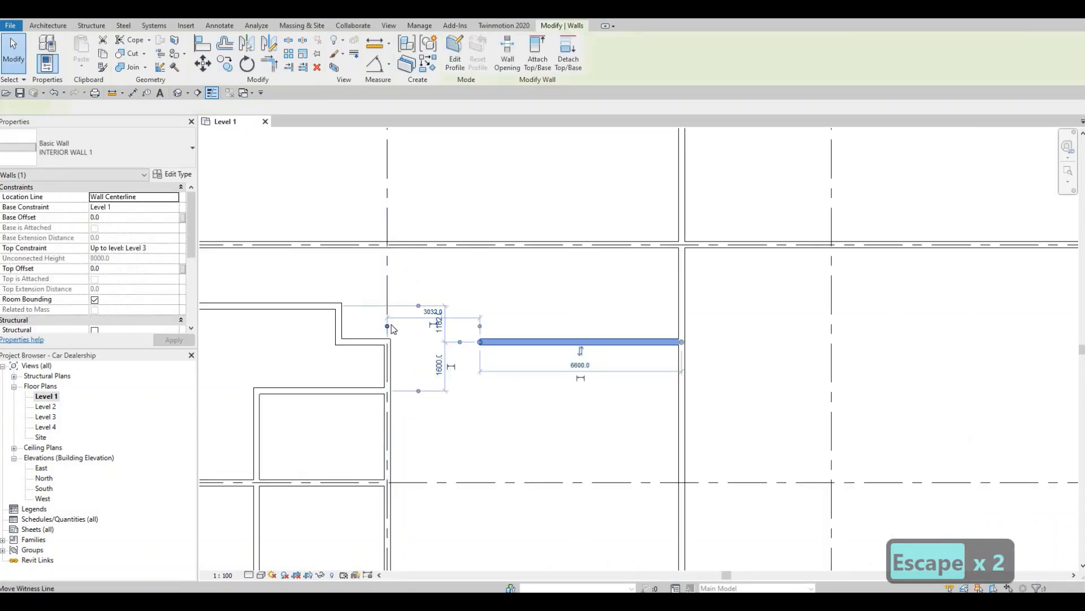
left_click_drag(447, 258, 450, 247)
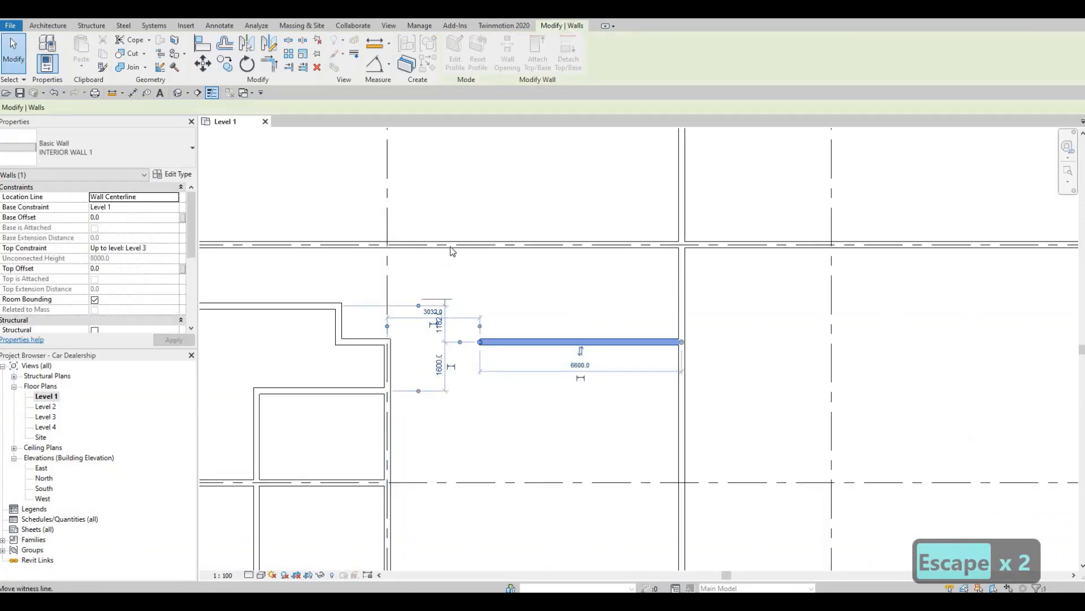
left_click(439, 292)
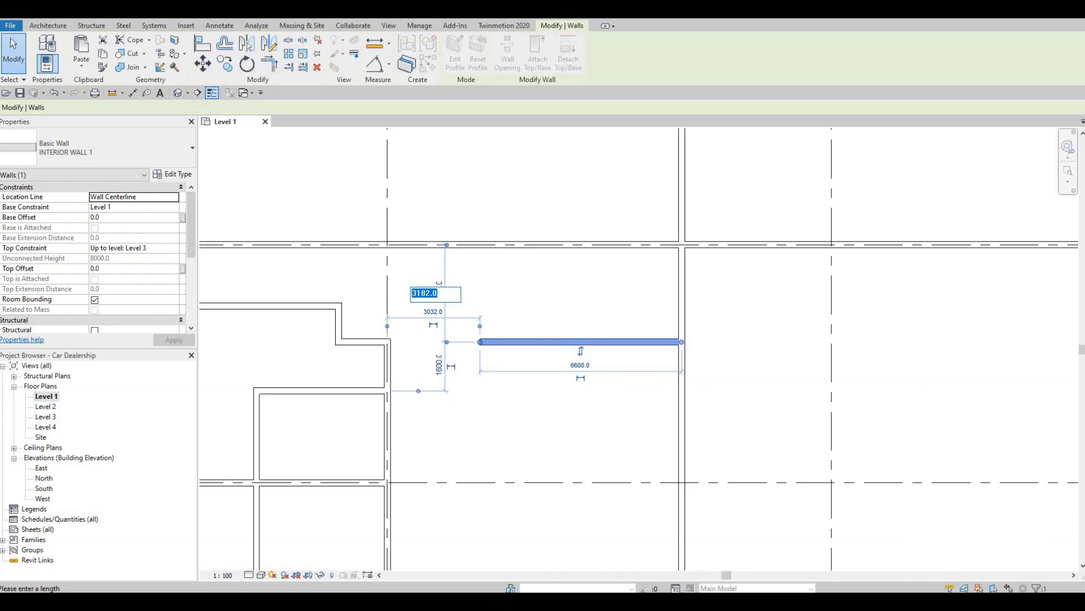
type("2300")
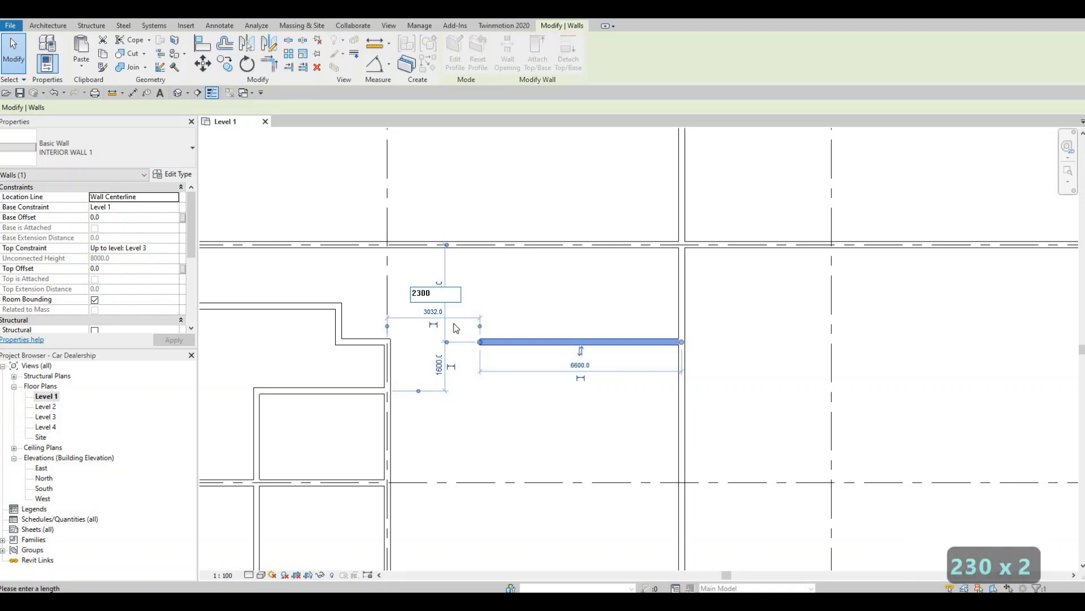
key("Return")
key("Escape")
key("Escape")
key("Escape")
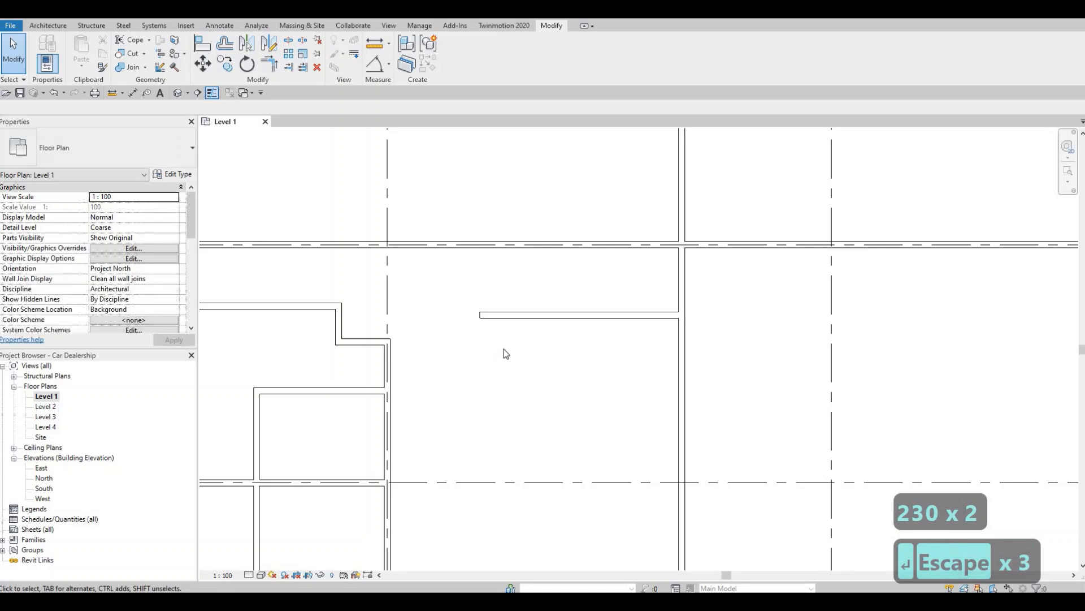
- Extend the left end of the 6600 mm horizontal wall to grid 4
middle_click_drag(506, 354, 494, 390)
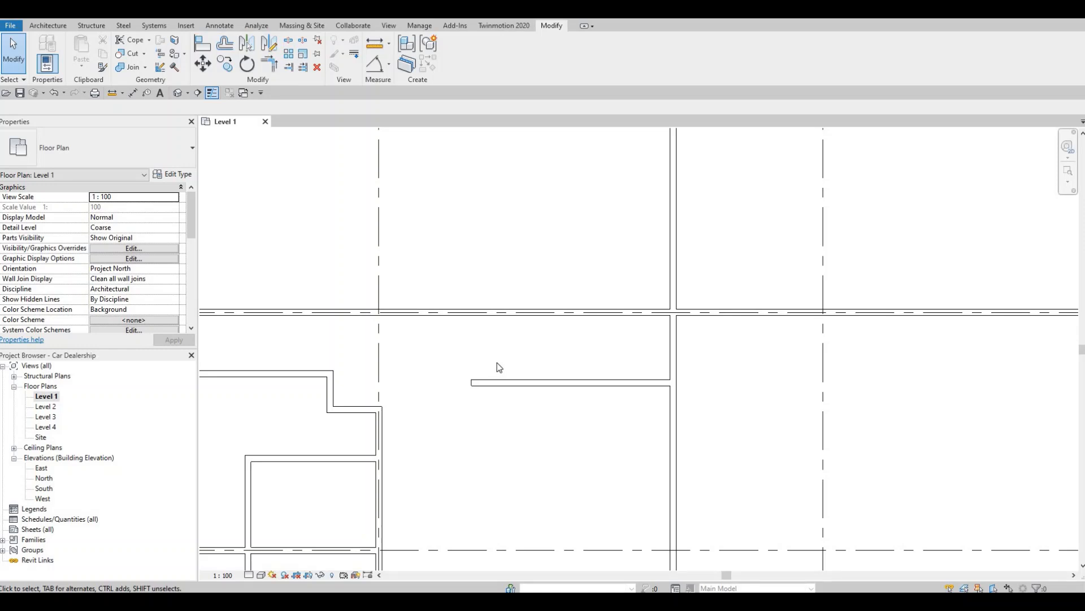
middle_click_drag(238, 334, 232, 347)
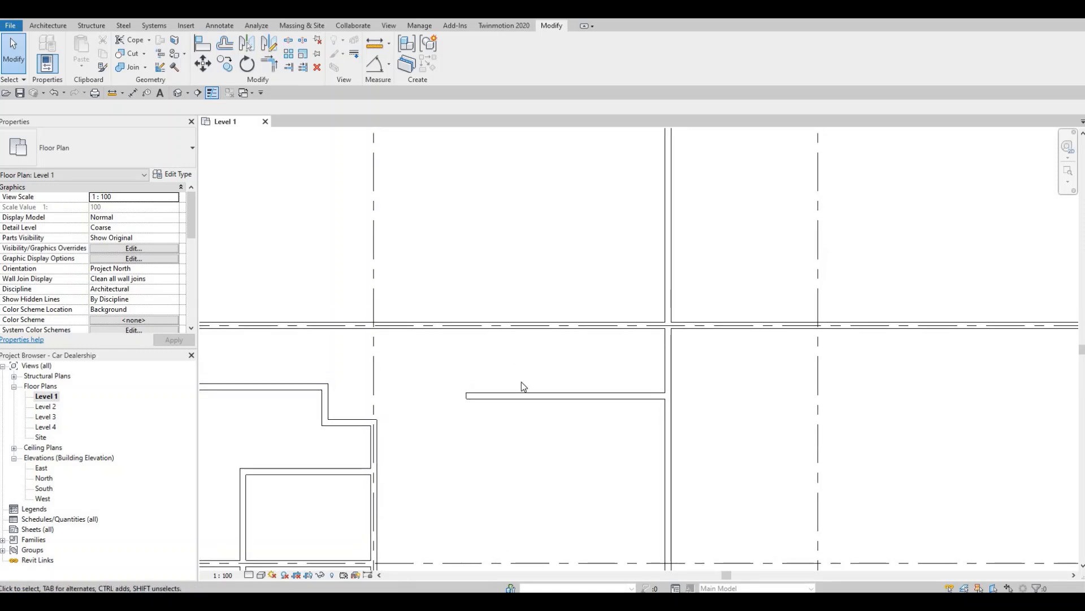
left_click(534, 396)
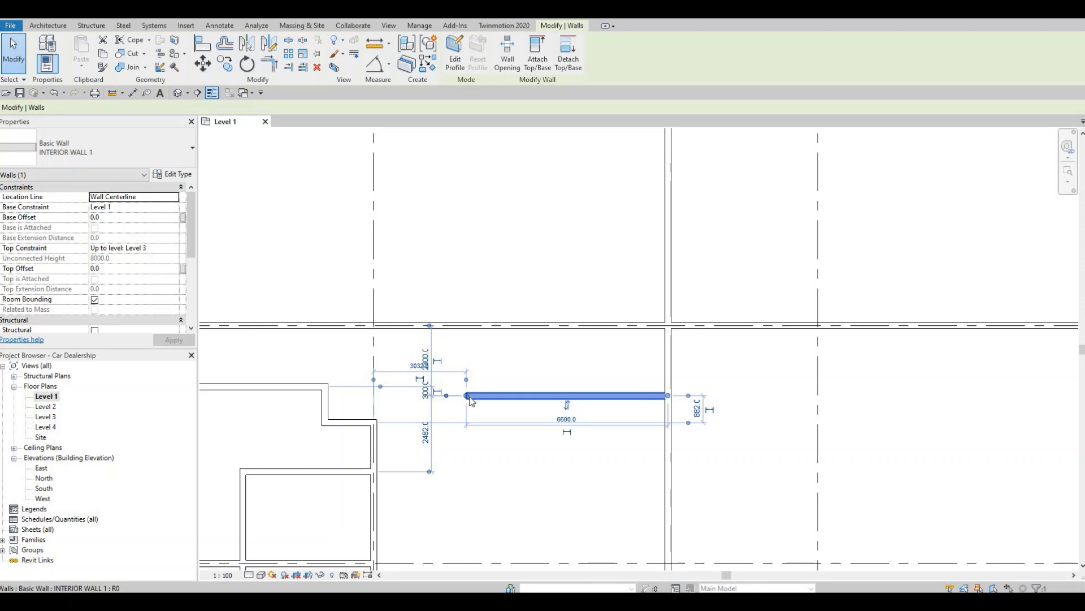
left_click_drag(472, 400, 376, 399)
key("Escape")
key("Escape")
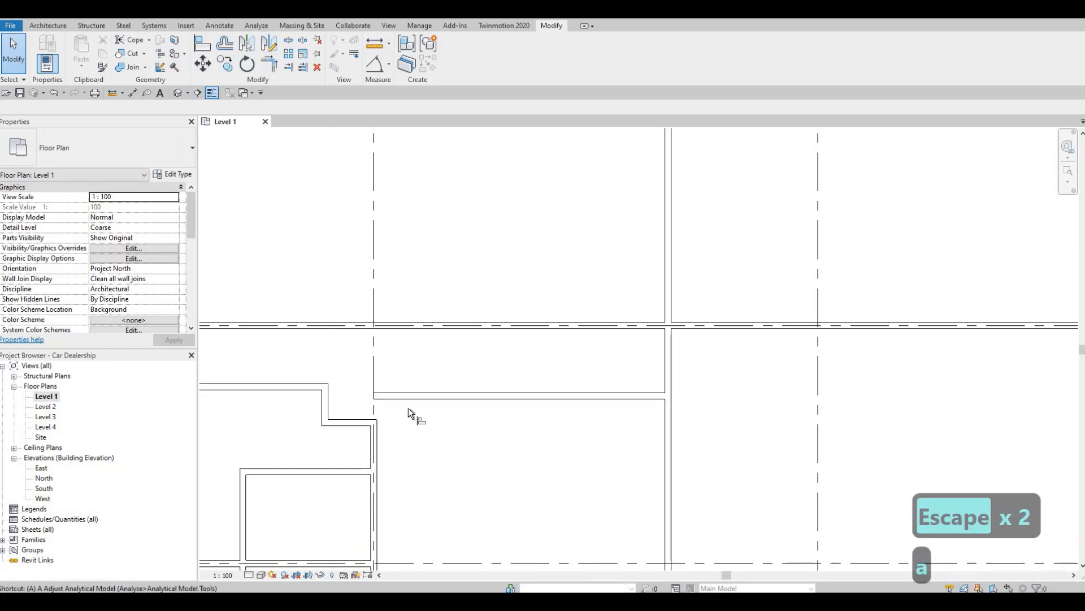
- Align the stepped wall's short lower segment with the horizontal wall on the other side of grid 4
key("a")
key("l")
left_click(401, 394)
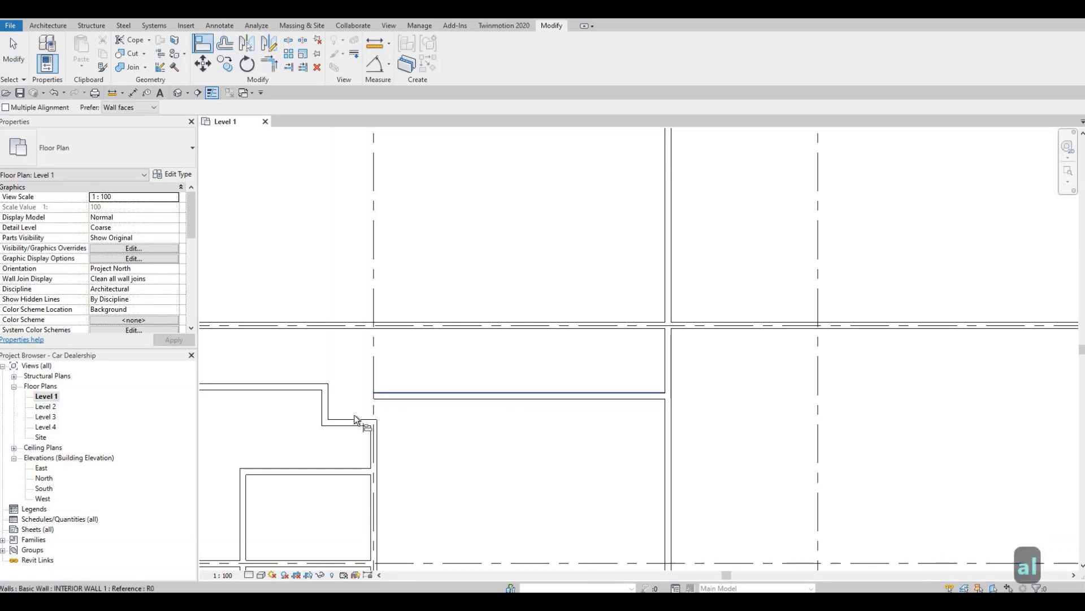
left_click(343, 411)
key("Escape")
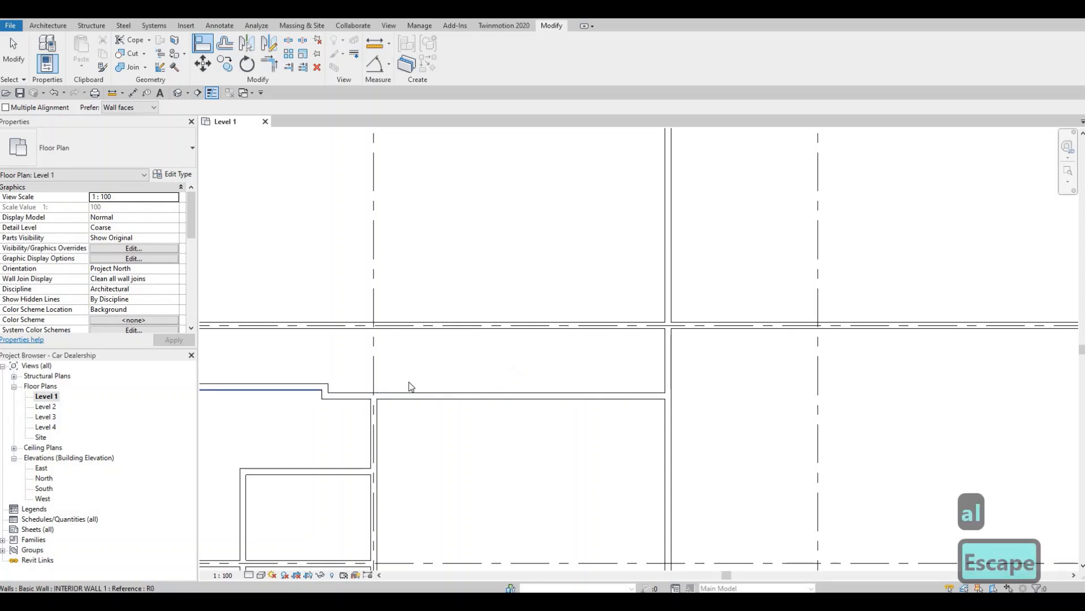
key("Escape")
middle_click_drag(409, 382, 440, 379)
scroll(439, 379, "down", 1)
key("Escape")
key("Escape")
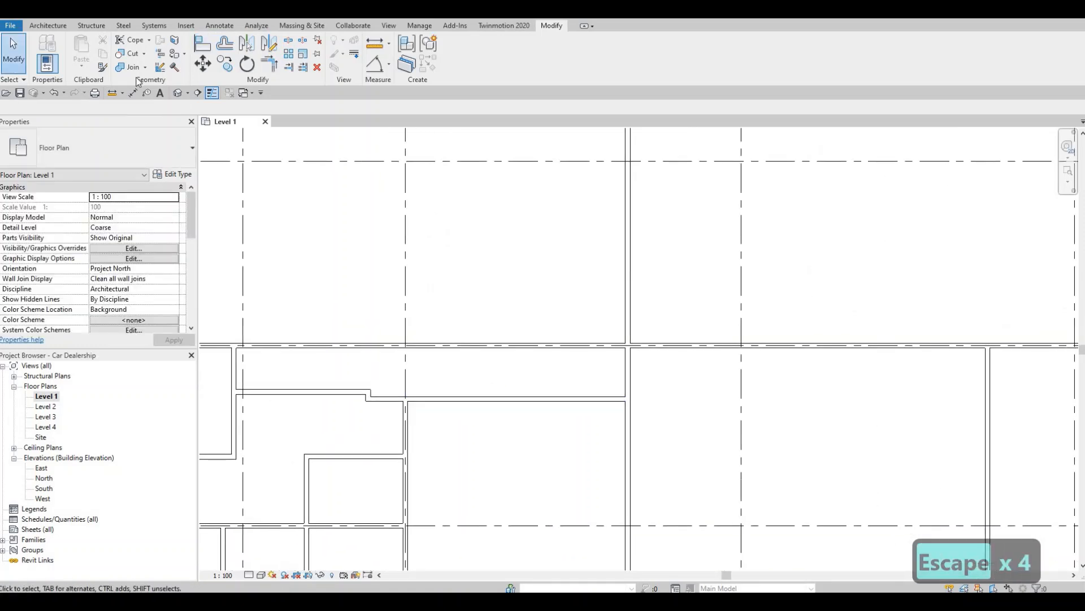
key("Escape")
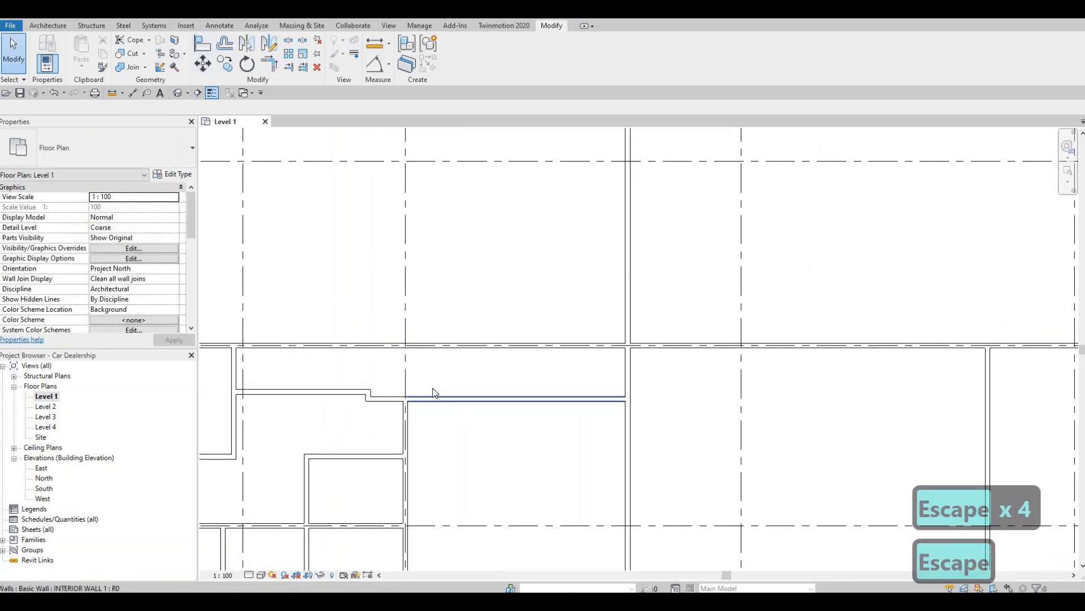
- Set the distance between the stepped wall's long upper segment and the upper horizontal wall to 1500 mm
left_click(462, 400)
key("Escape")
left_click(310, 391)
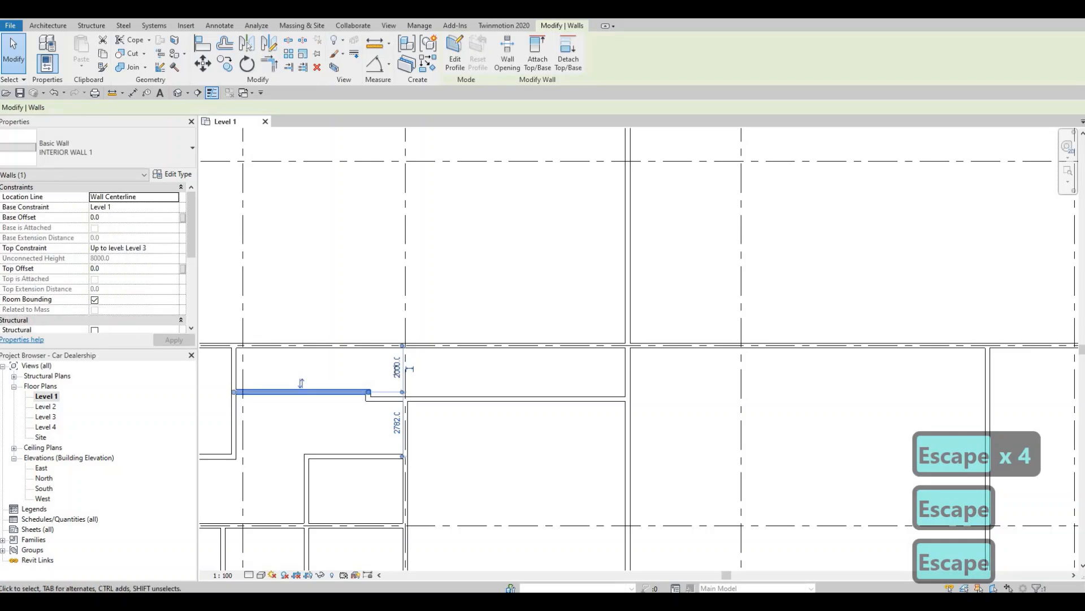
left_click(396, 368)
type("1500")
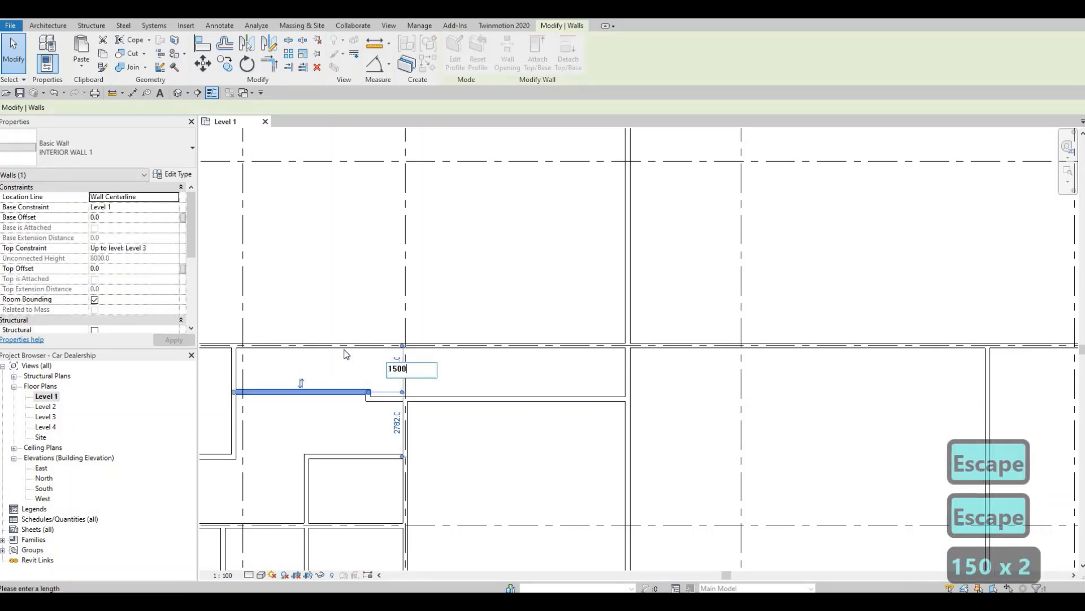
key("Return")
key("Escape")
key("Escape")
left_click(355, 379)
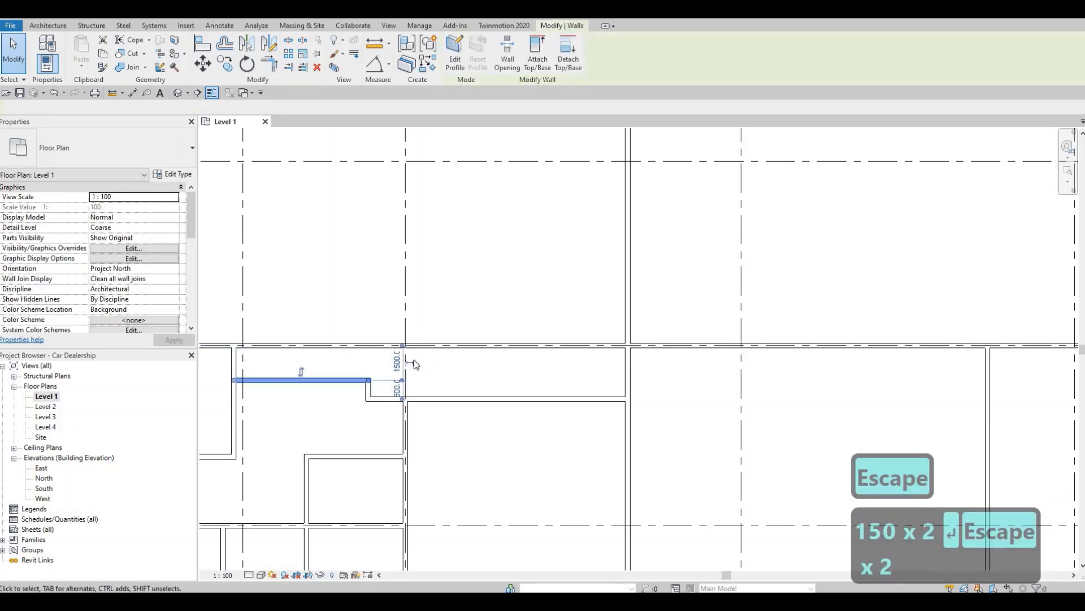
key("Escape")
key("Escape")
middle_click_drag(507, 411, 488, 412)
left_click(497, 405)
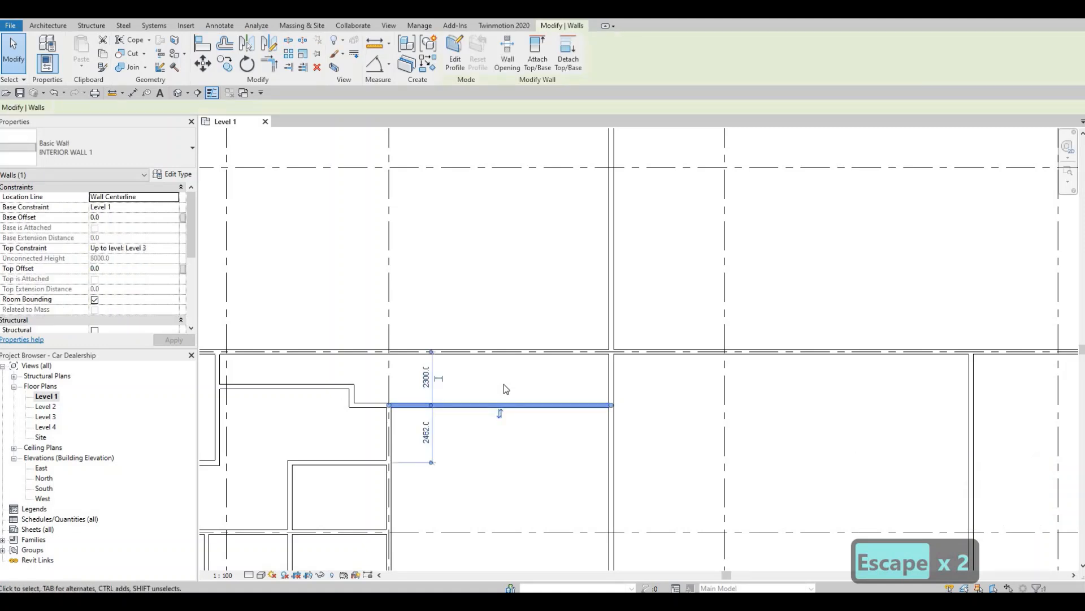
key("c")
key("m")
key("Escape")
key("Escape")
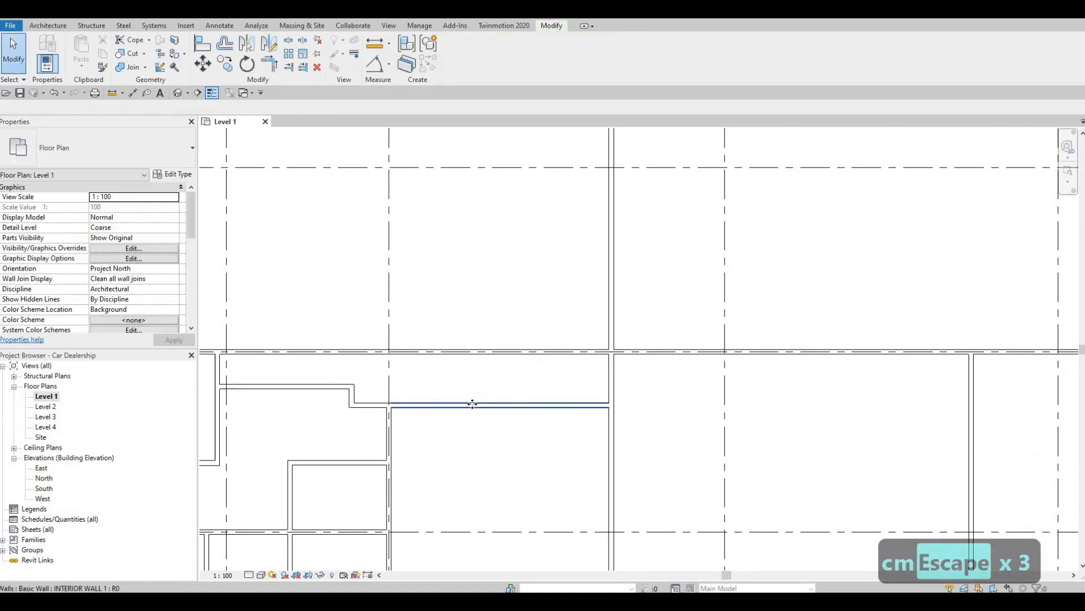
- Draw a matching vertical interior wall from the 6600 mm horizontal wall up to the upper horizontal wall
left_click(491, 405)
key("c")
key("s")
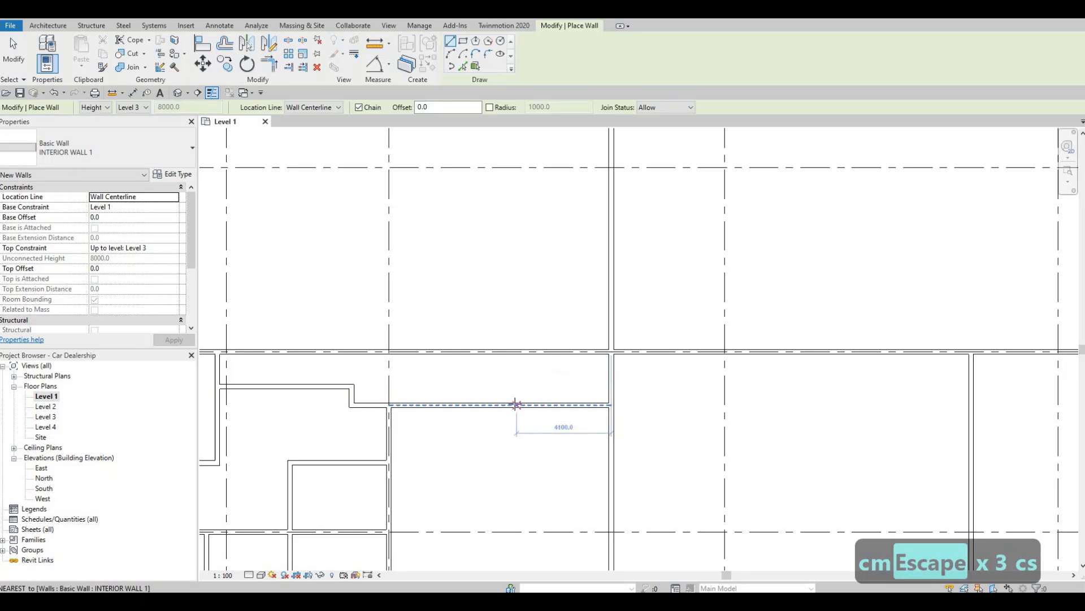
left_click(489, 404)
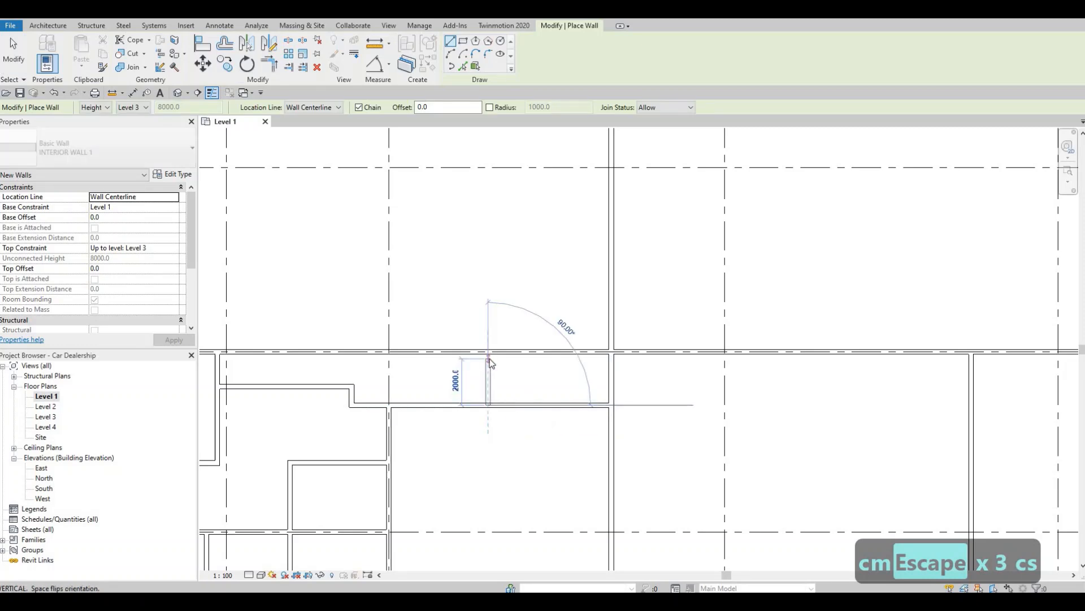
left_click(489, 353)
key("Escape")
key("Escape")
- Set the distance between the new vertical partition and the long vertical wall to 6570 mm
left_click(488, 379)
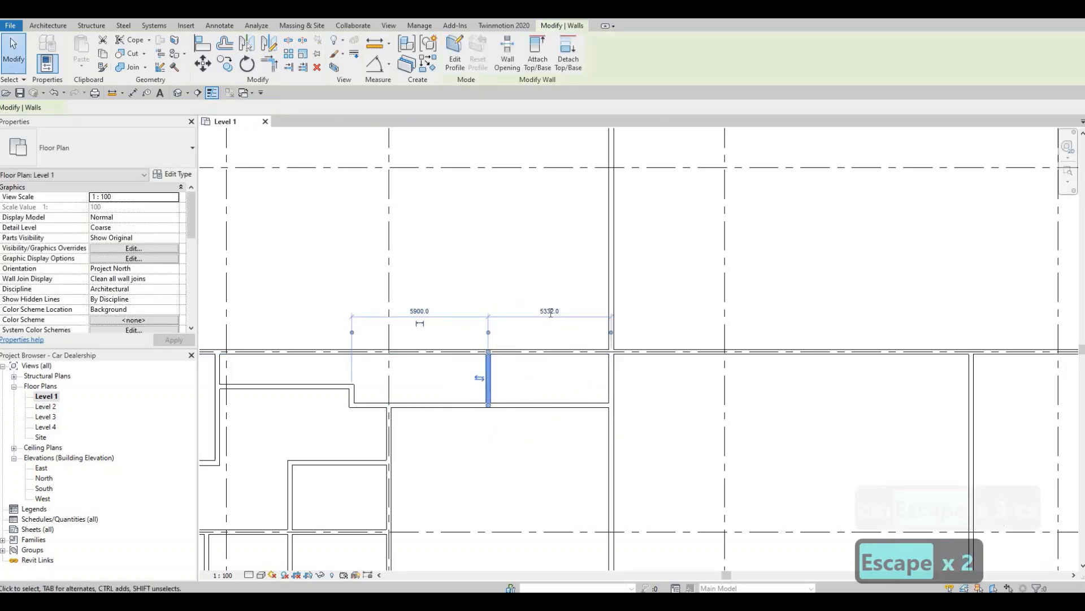
left_click(549, 311)
type("65")
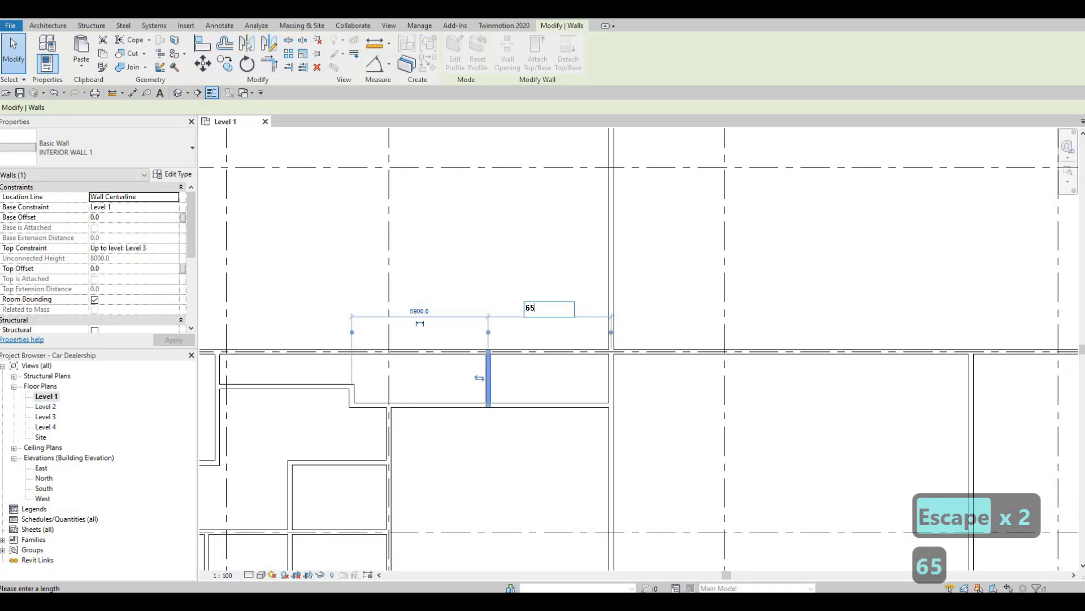
type("70")
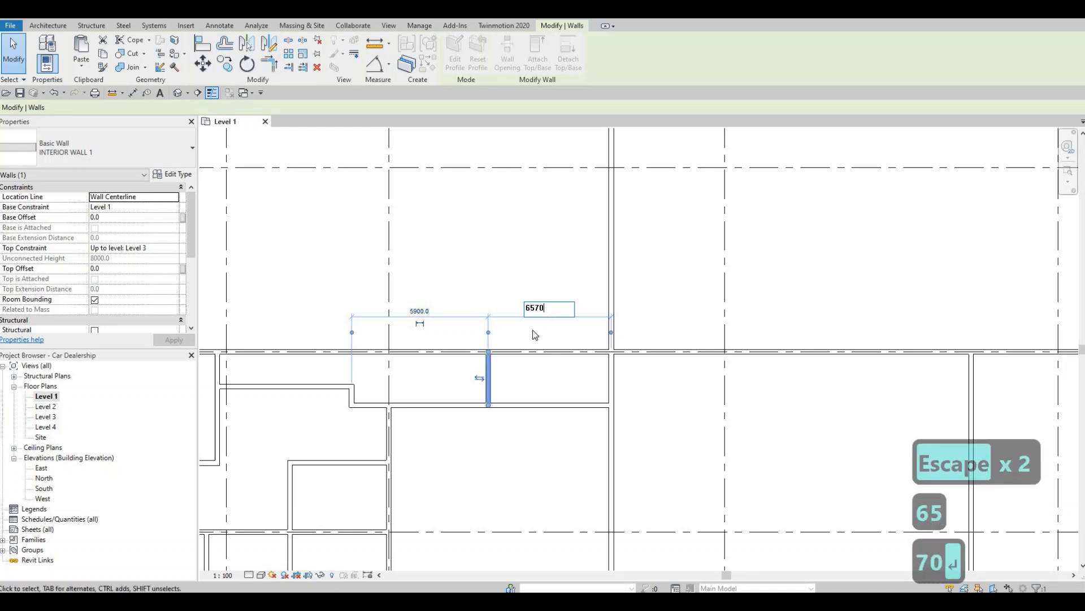
key("Return")
middle_click_drag(506, 363, 561, 369)
key("Escape")
key("Escape")
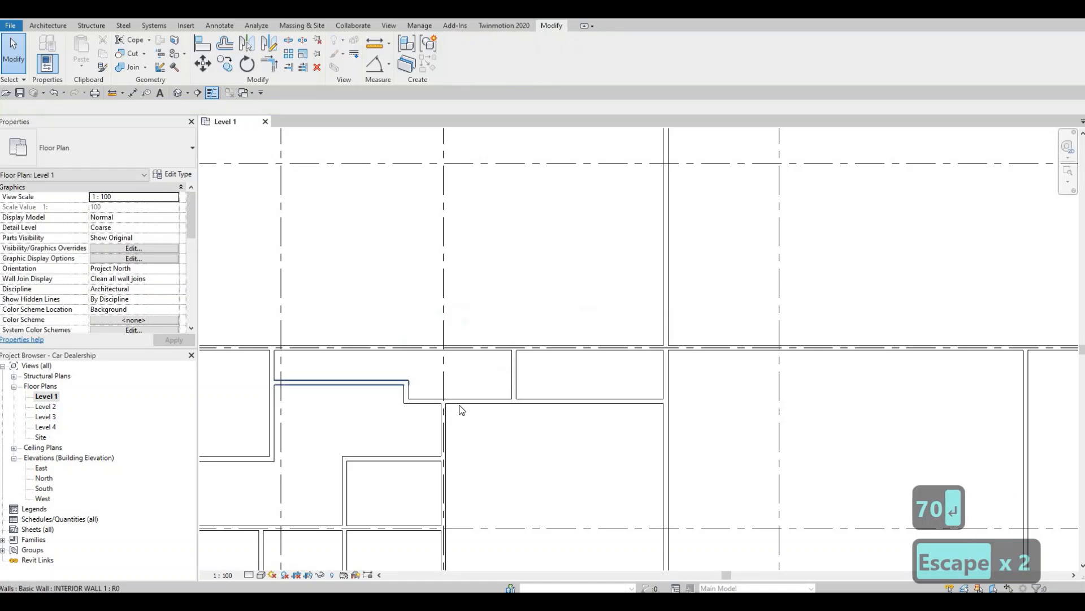
- Draw a second vertical partition just east of grid 4, between the lower and upper horizontal walls
left_click(514, 379)
key("c")
key("s")
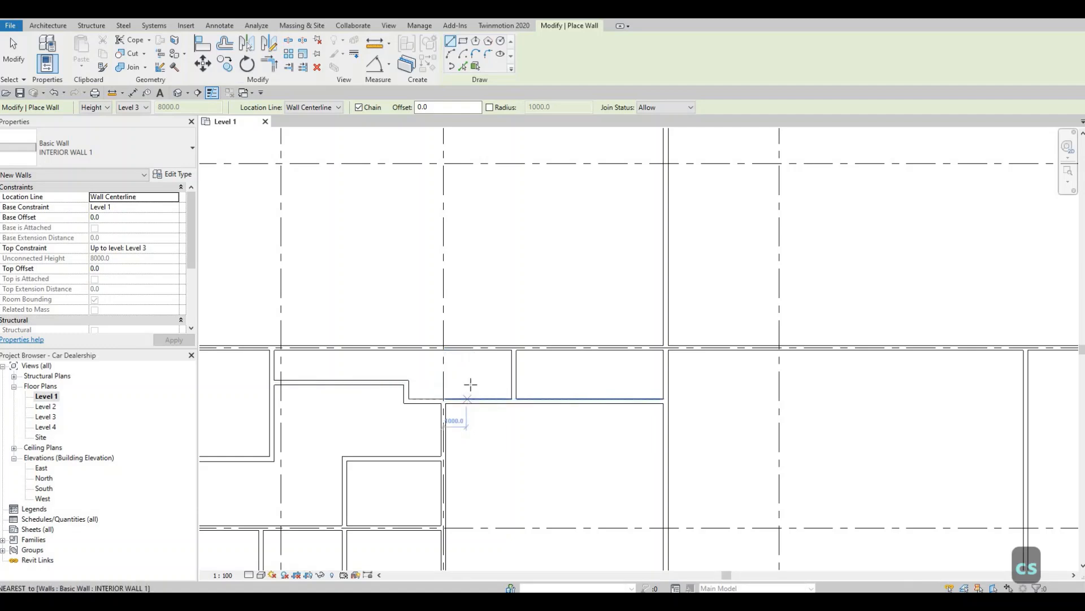
left_click(467, 346)
key("Escape")
key("Escape")
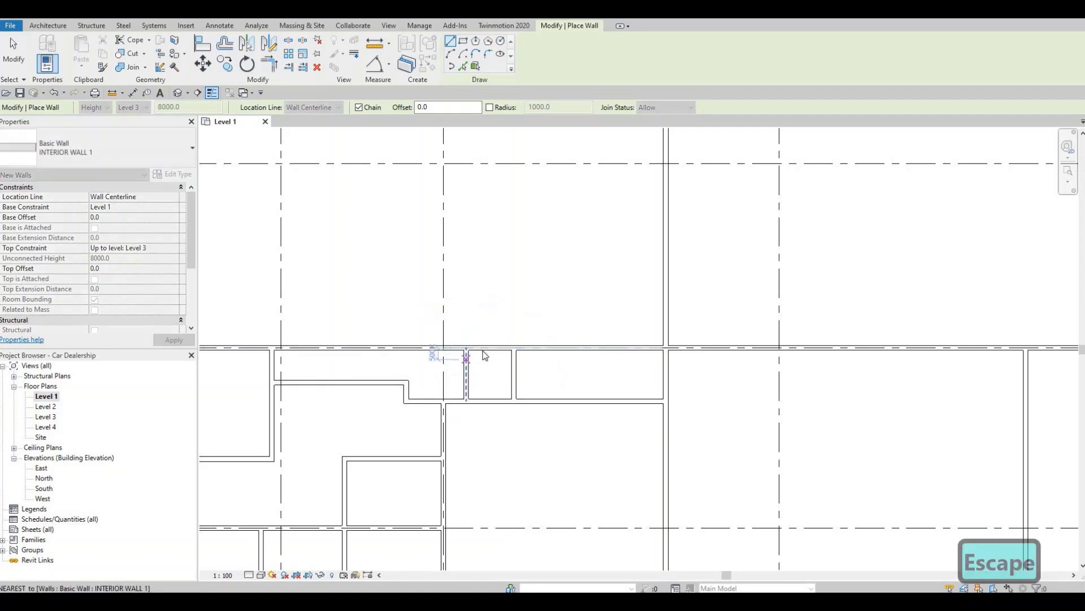
- Set the distance between the second vertical partition and the first one to 3650 mm
left_click(489, 306)
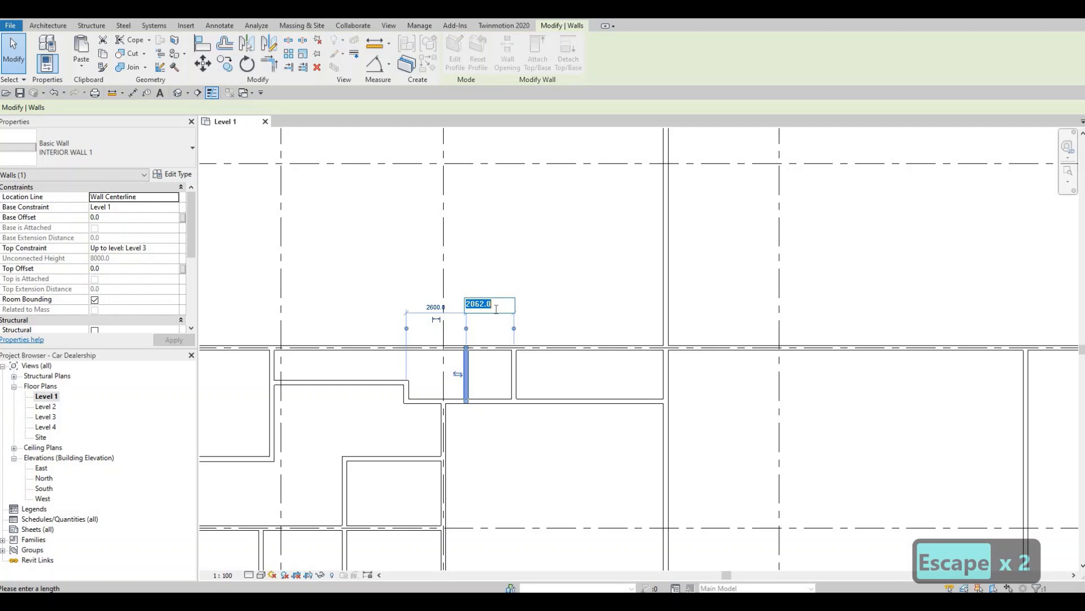
type("36")
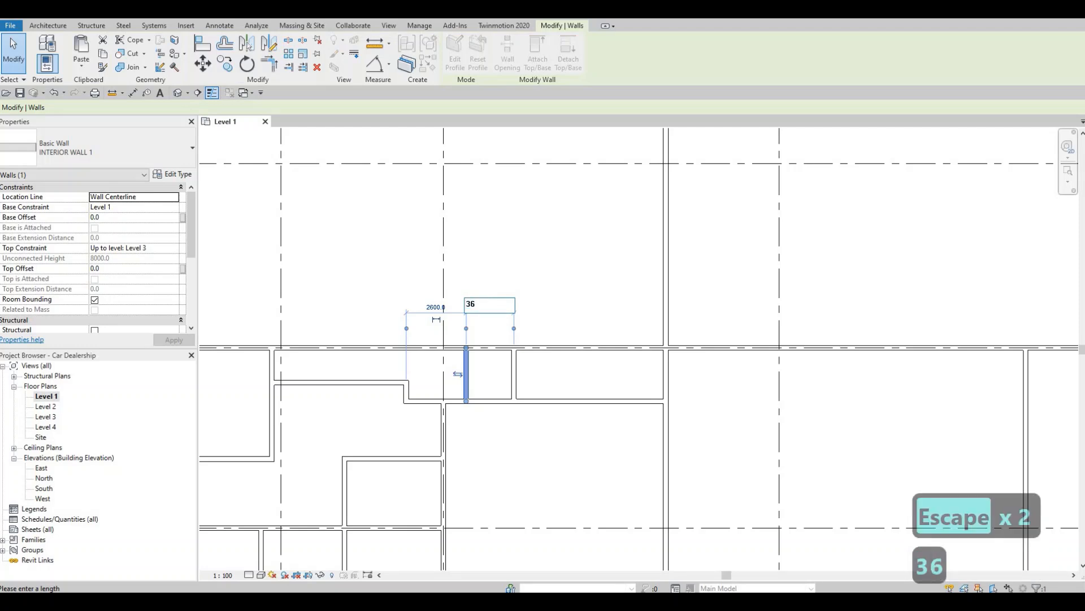
type("50")
key("Return")
key("Escape")
key("Escape")
key("Escape")
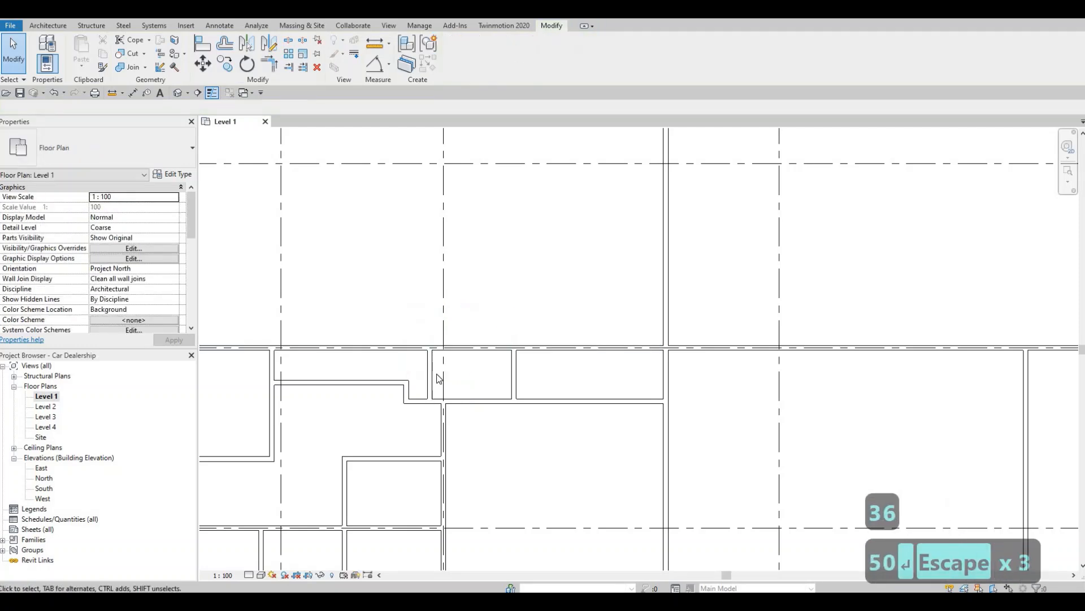
- Set the distance between the stepped wall's short vertical segment and the vertical wall to its west to 3500 mm
scroll(439, 378, "up", 5)
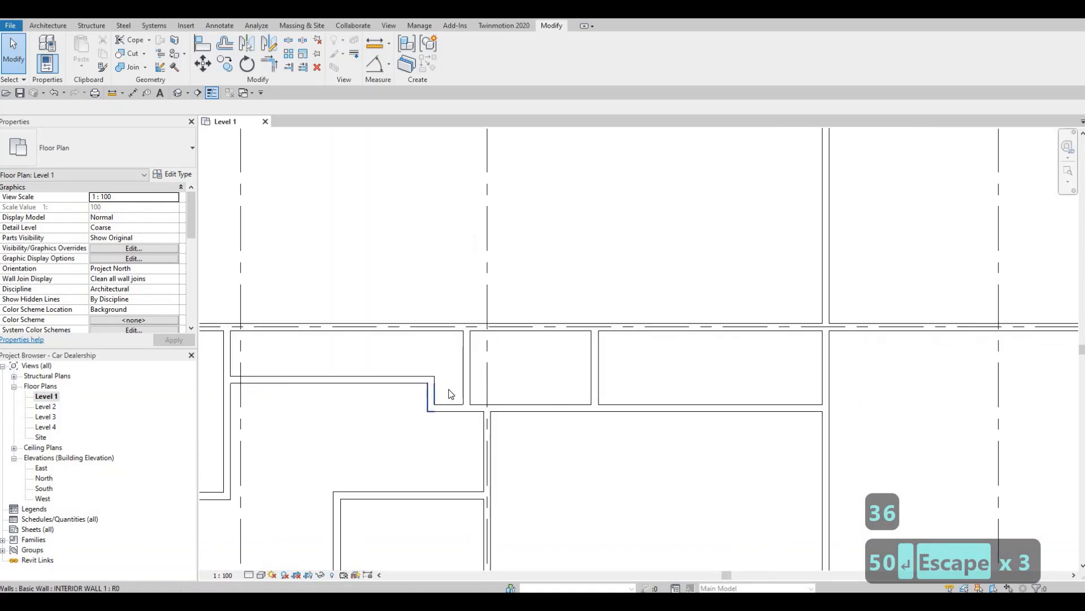
left_click(451, 394)
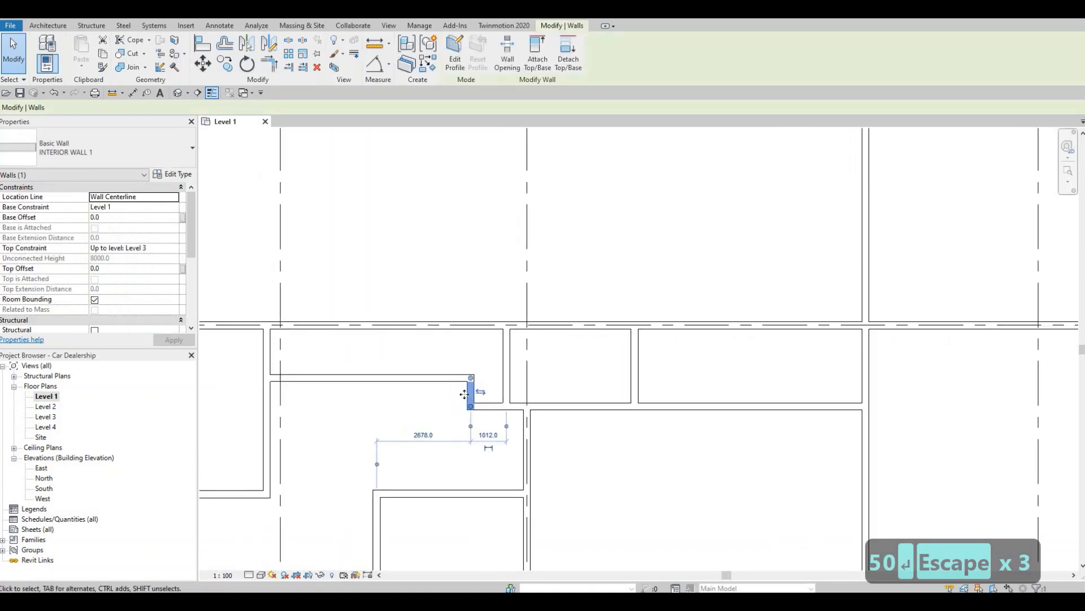
left_click_drag(377, 464, 268, 381)
left_click(368, 435)
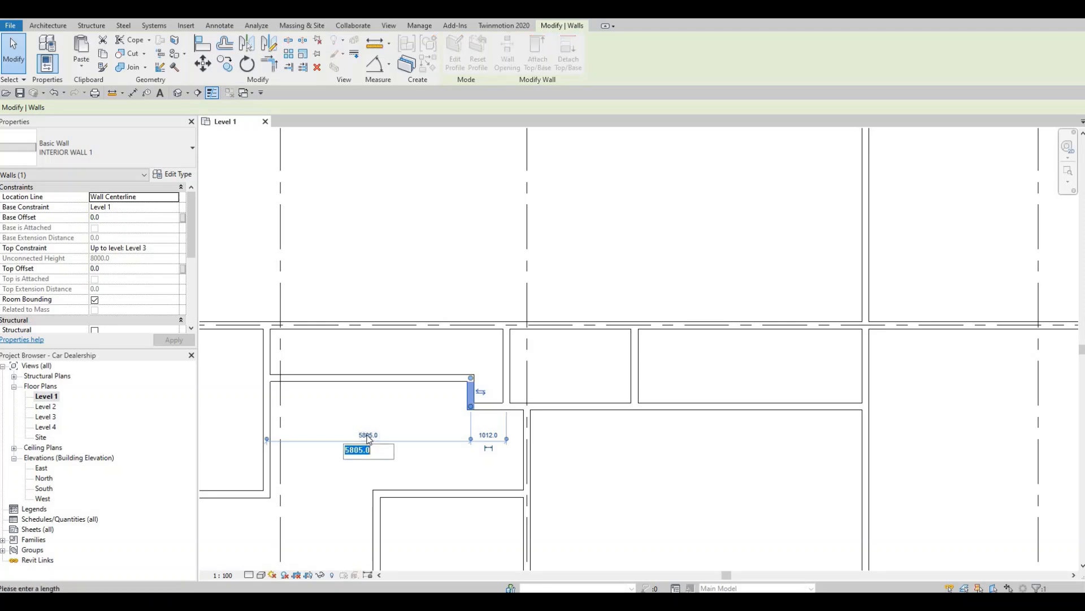
type("3500")
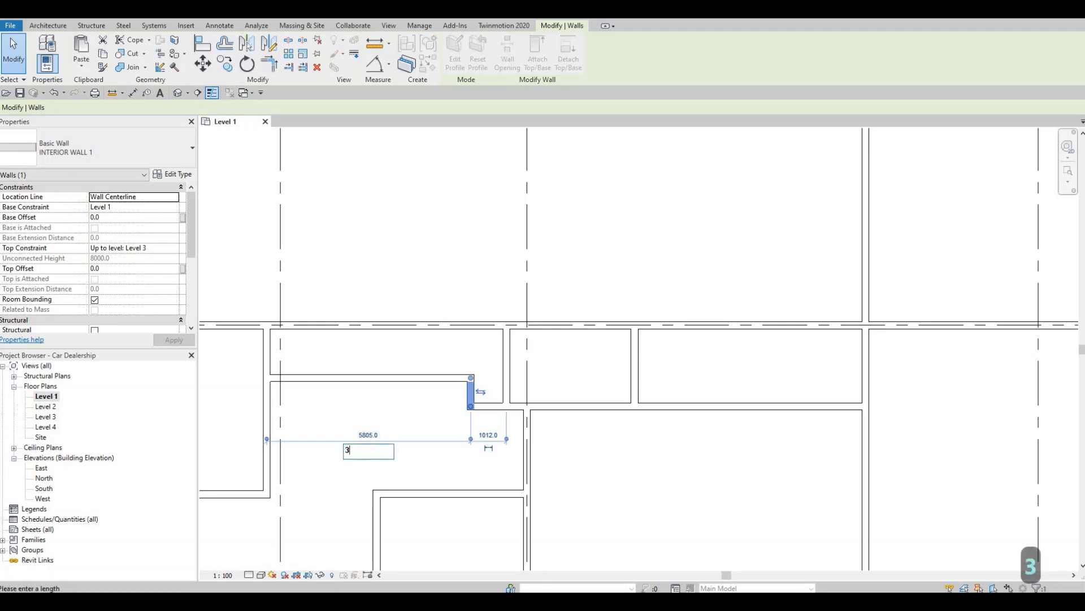
key("Return")
key("Escape")
key("Escape")
key("Escape")
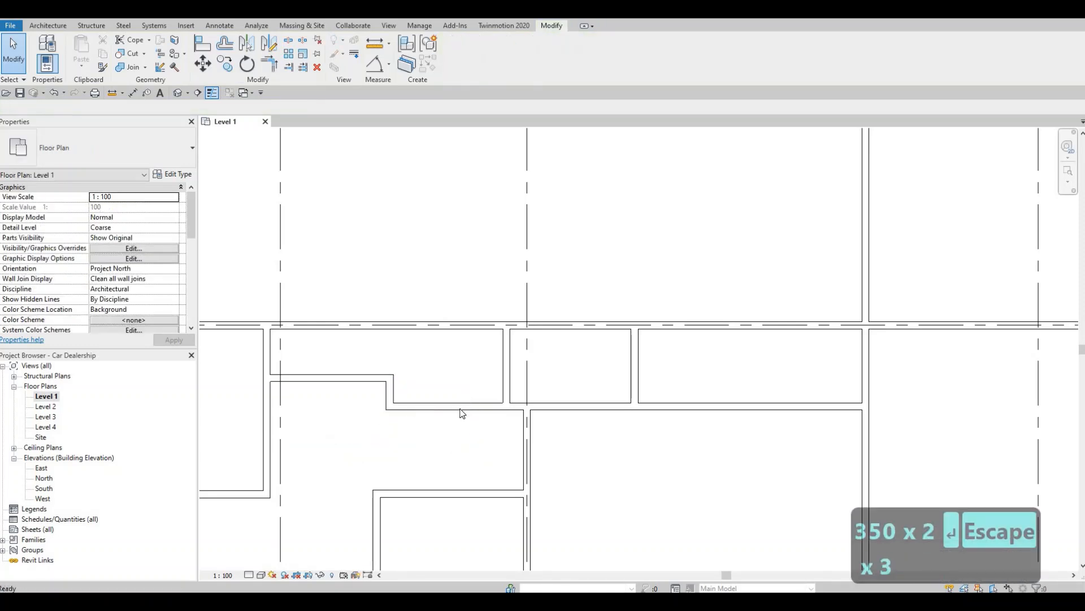
- Shorten the long vertical interior wall so its upper end stops about 1170 mm below the upper horizontal wall
middle_click_drag(460, 414, 470, 395)
scroll(470, 395, "down", 5)
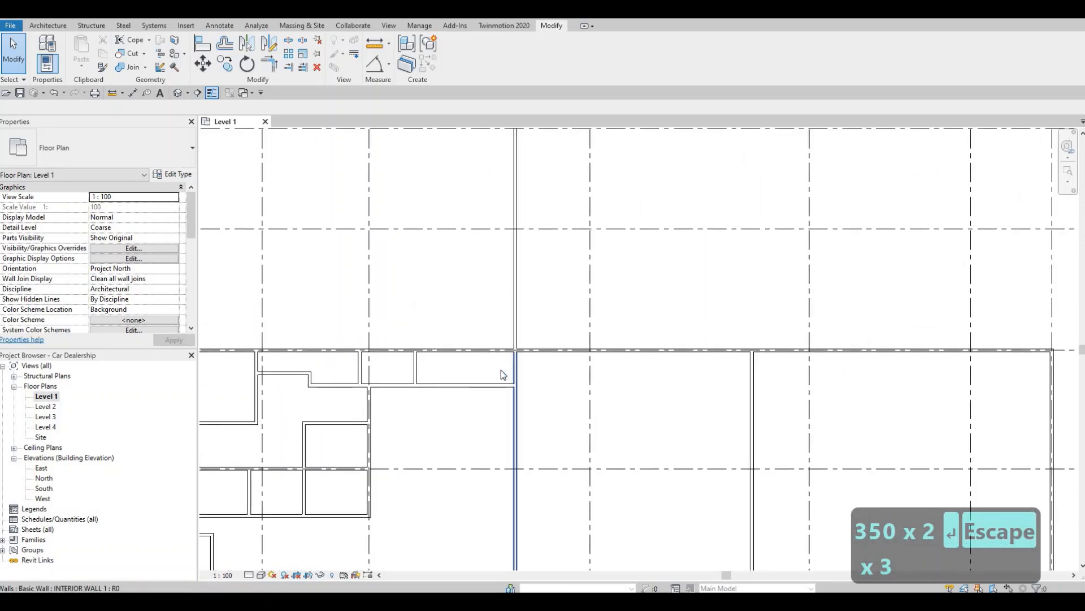
middle_click_drag(502, 375, 474, 378)
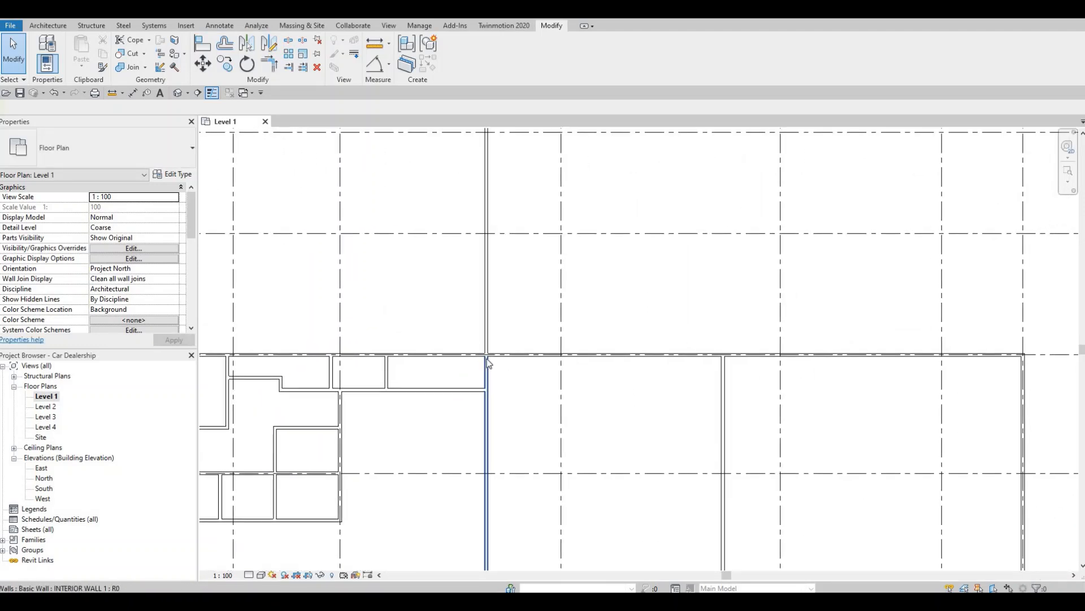
left_click(487, 364)
key("r")
key("s")
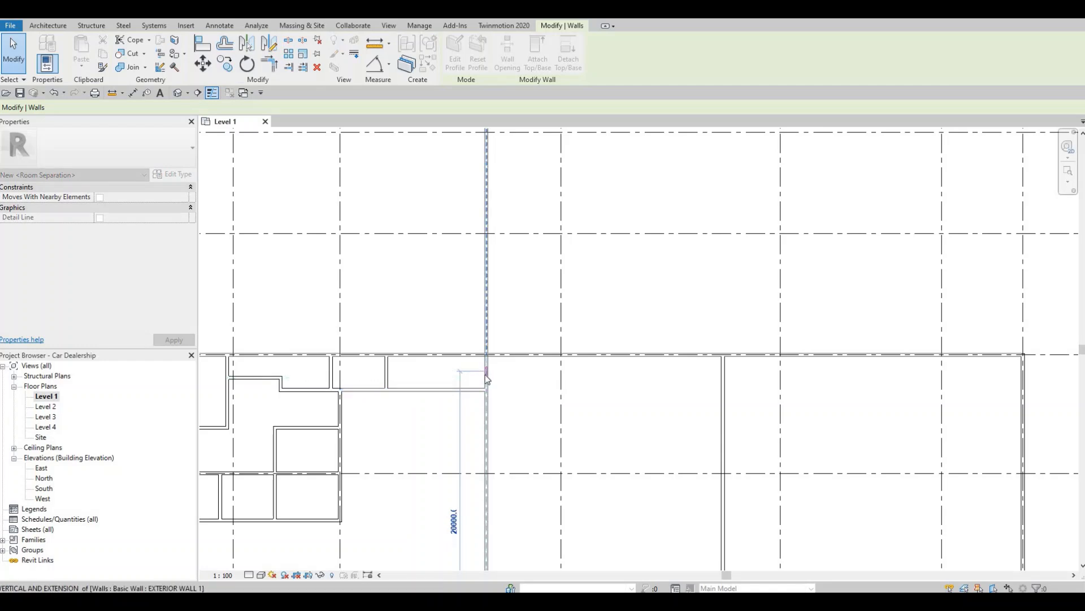
key("Escape")
key("Escape")
- Draw a stepped wall from the shortened wall's upper end, about 1900 mm east and then up to the upper horizontal wall
left_click(486, 375)
key("c")
key("s")
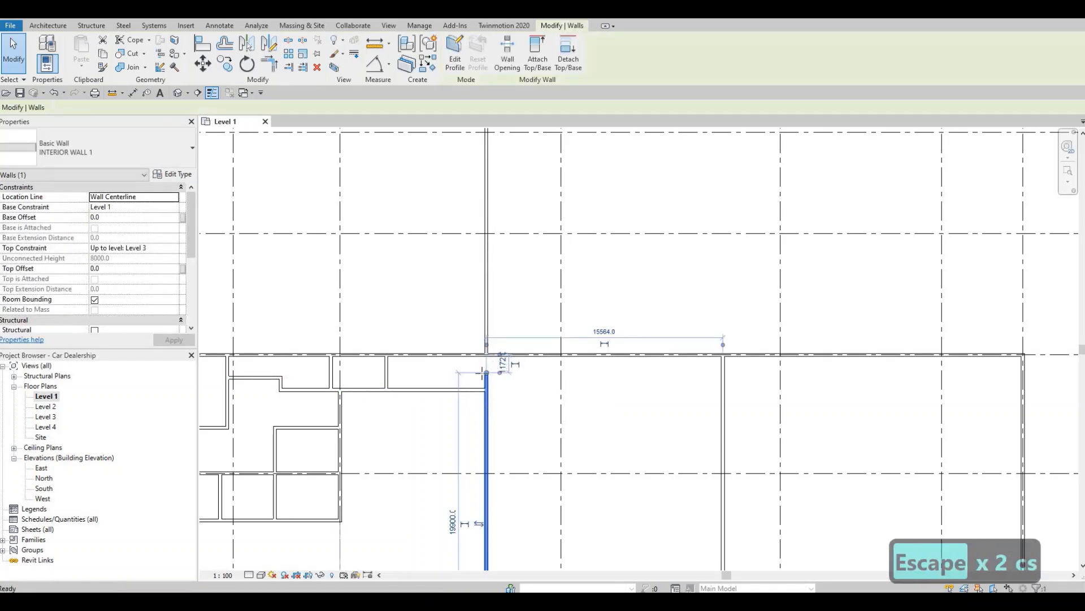
scroll(486, 373, "up", 2)
left_click(486, 372)
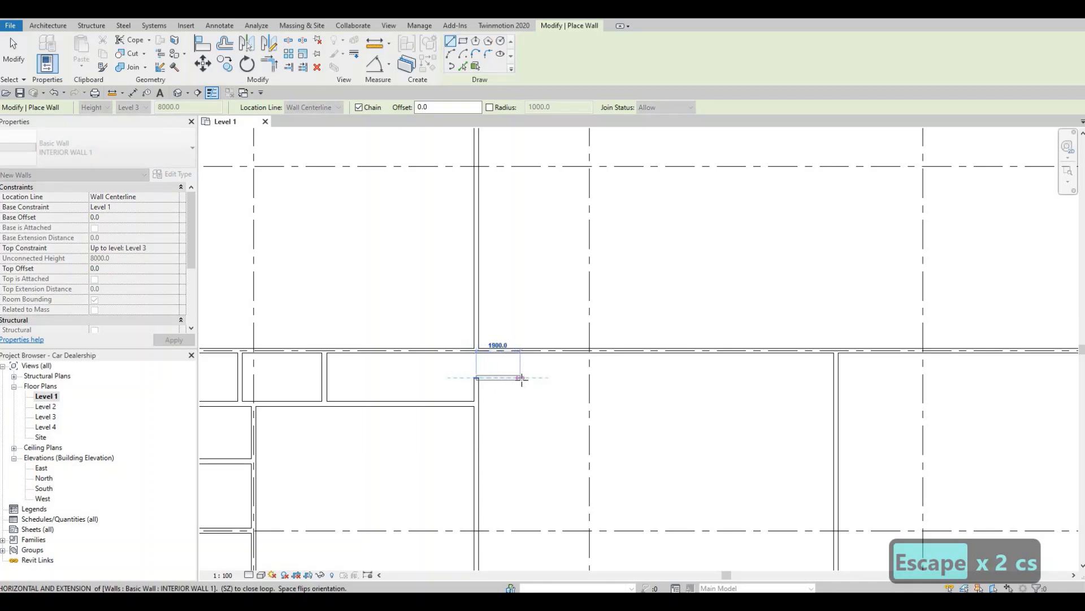
left_click(521, 377)
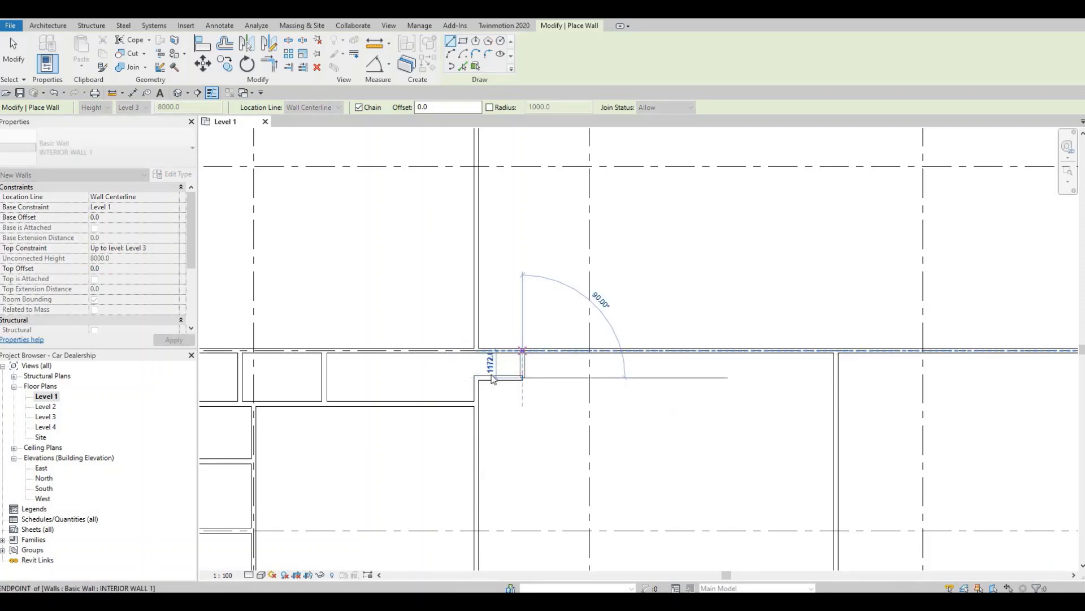
left_click(523, 351)
key("Escape")
key("Escape")
- Set the distance between the new step's short horizontal wall and the upper horizontal wall to 1300 mm
left_click(520, 377)
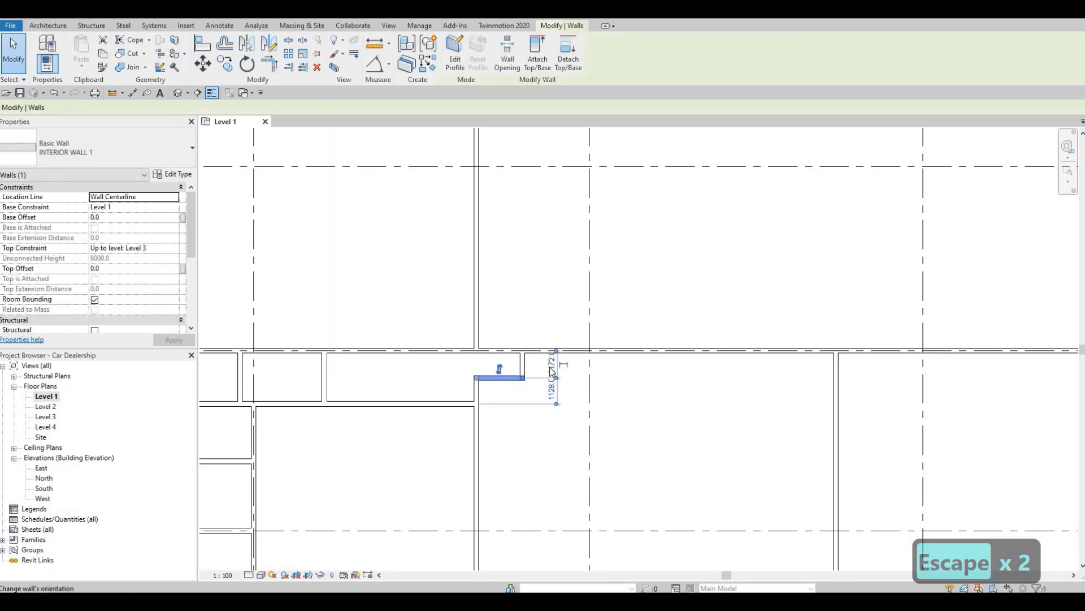
left_click(553, 364)
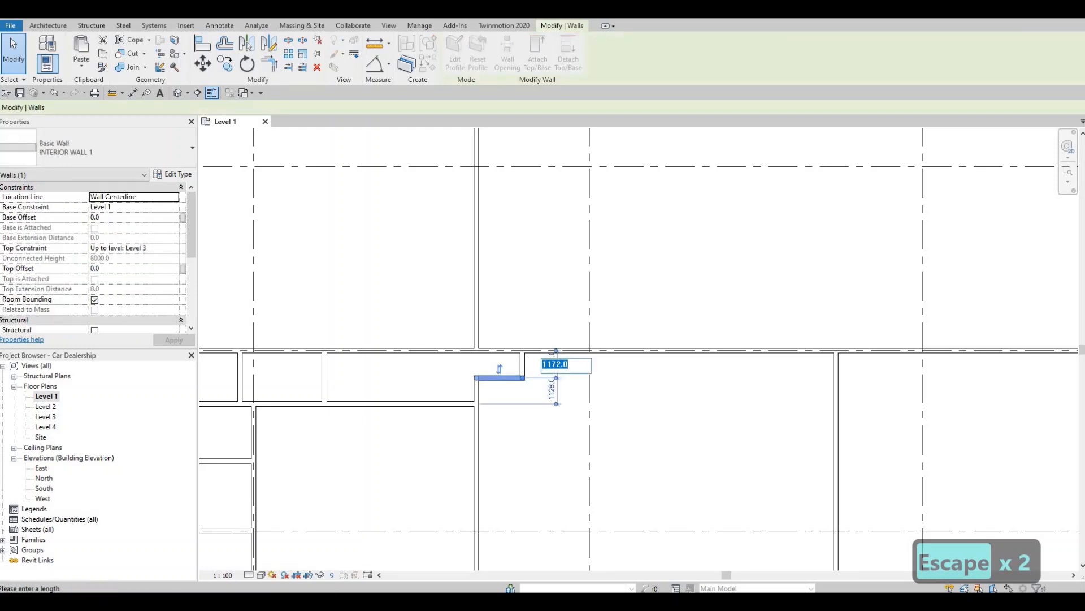
type("1300")
key("Return")
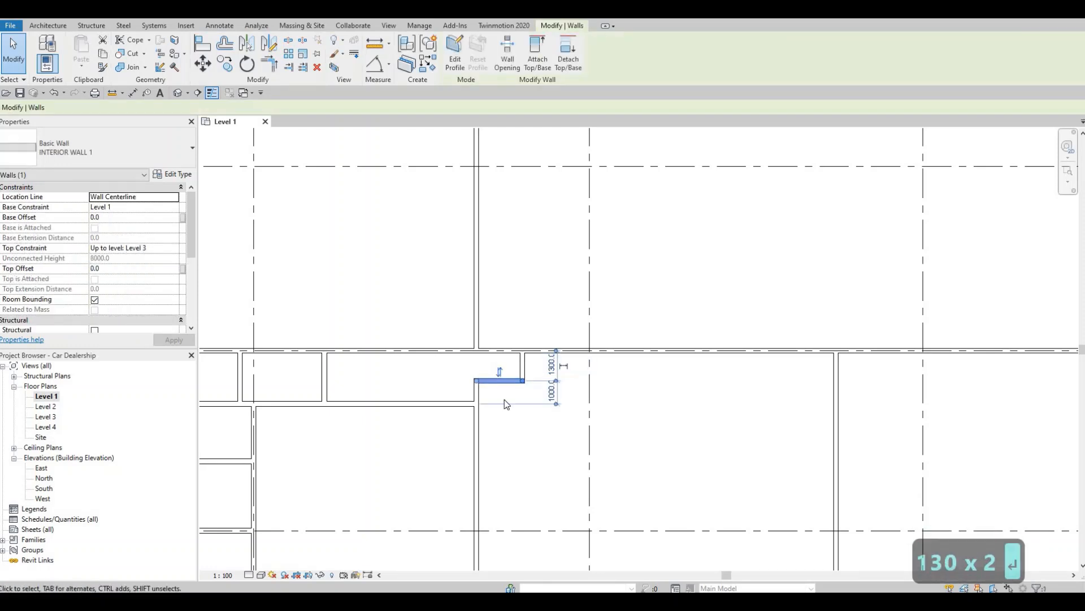
key("Escape")
key("Escape")
key("Escape")
- Draw an L-shaped interior wall from the west exterior wall, about 3300 mm east and then down to the horizontal wall above the row of rooms
middle_click_drag(499, 373, 513, 355)
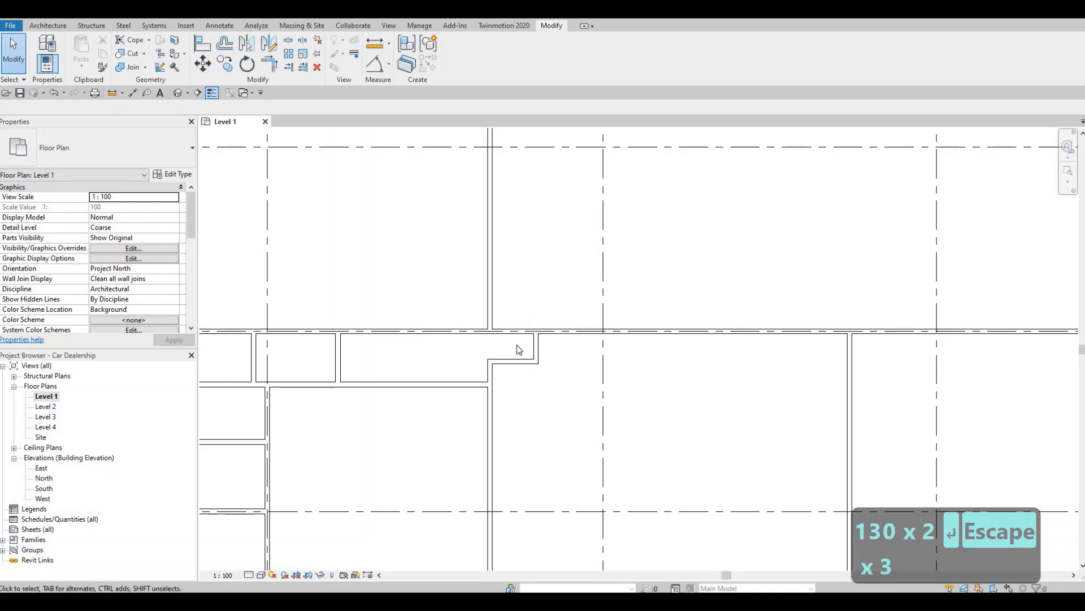
scroll(458, 303, "down", 1)
middle_click_drag(483, 309, 486, 333)
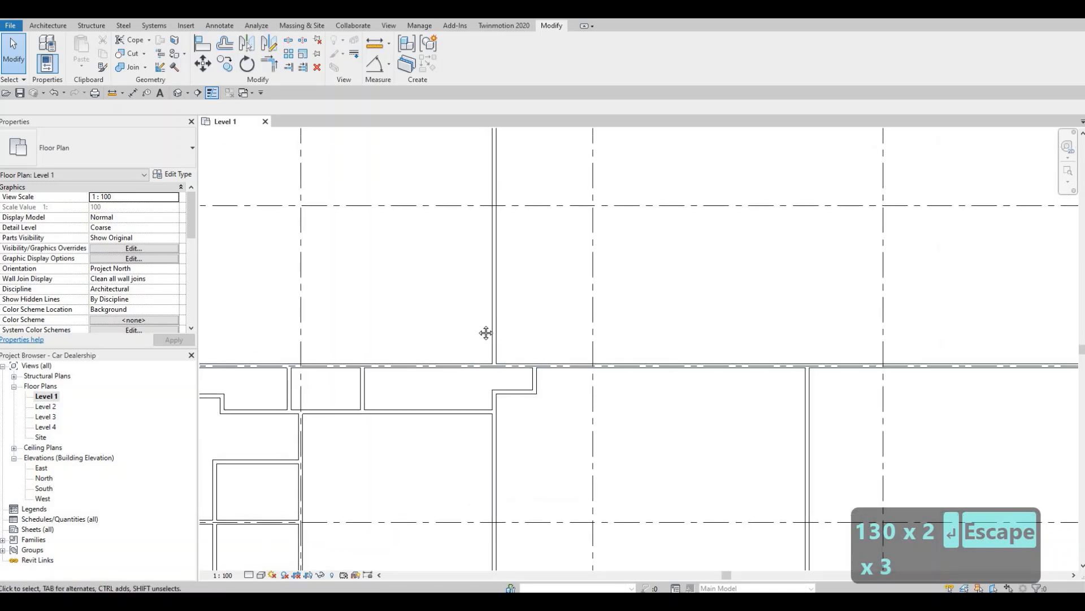
scroll(579, 390, "down", 3)
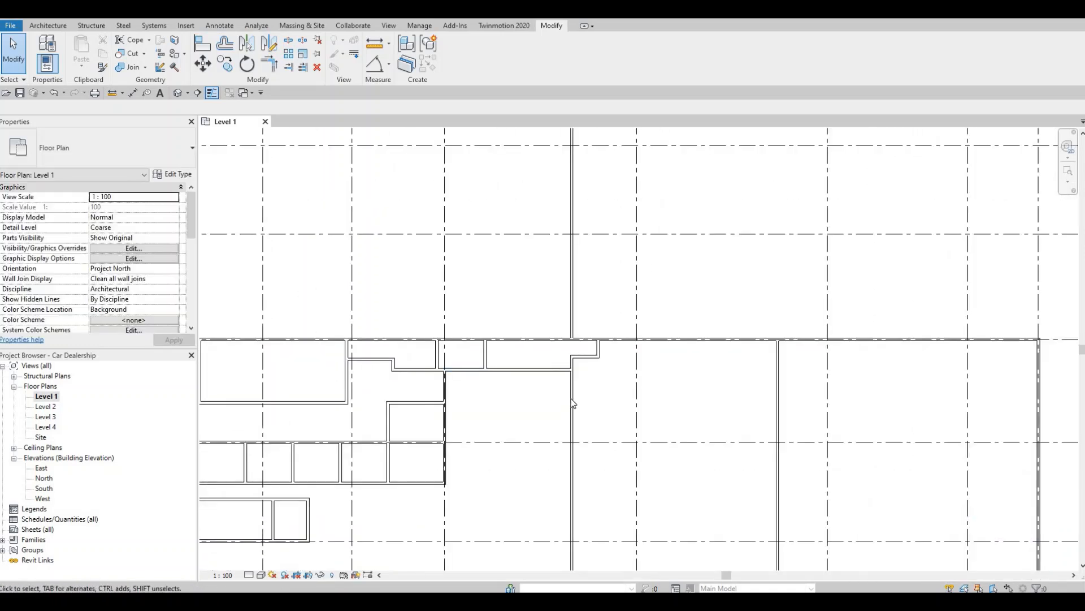
middle_click_drag(510, 407, 564, 390)
scroll(489, 414, "down", 1)
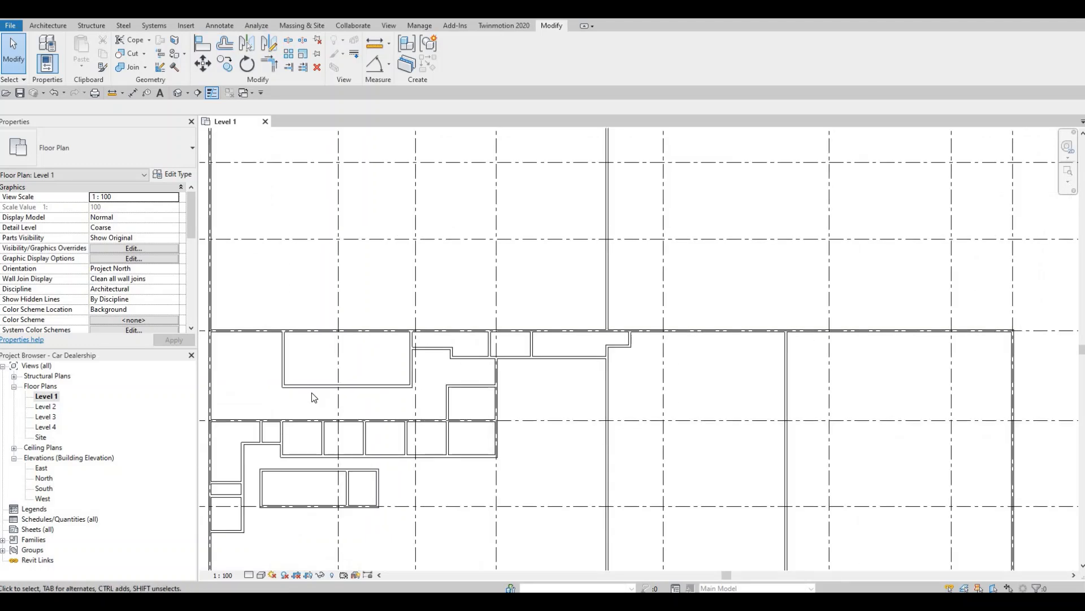
key("F1")
middle_click_drag(312, 394, 413, 371)
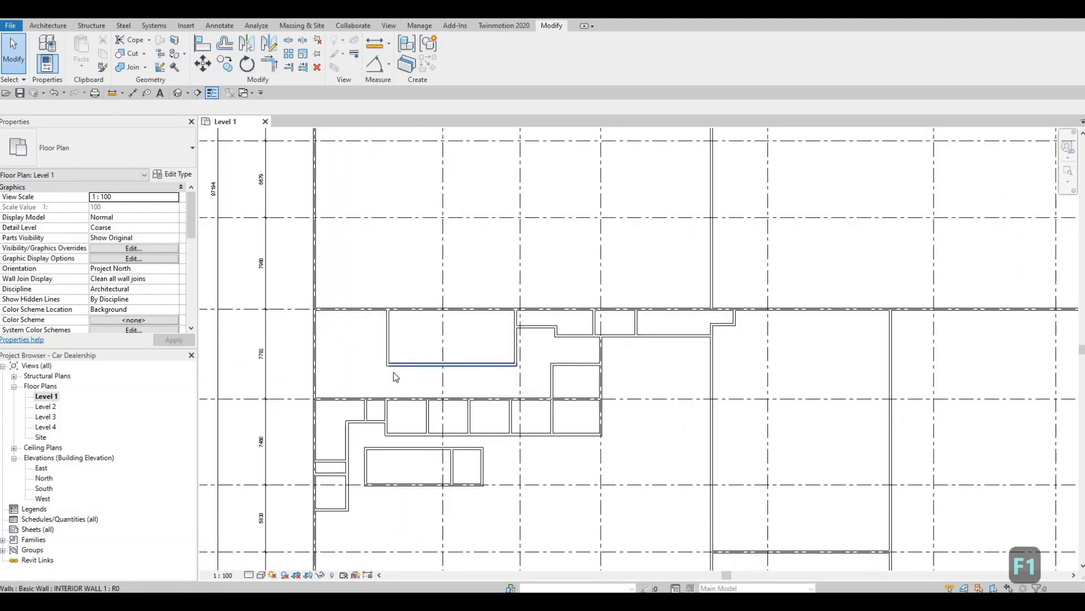
left_click(393, 366)
key("c")
key("s")
scroll(316, 381, "up", 1)
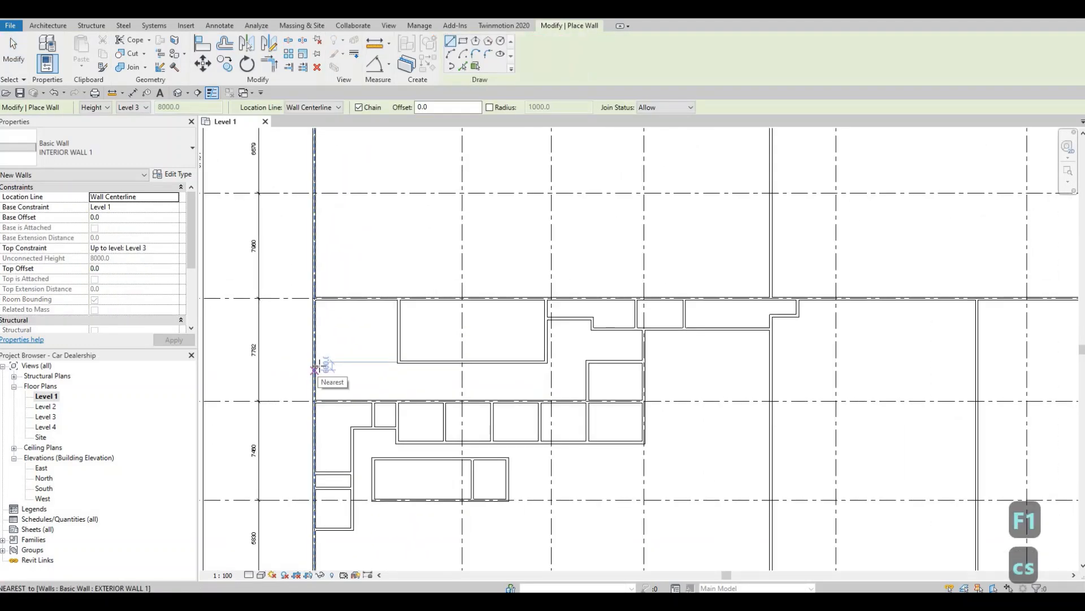
left_click(315, 362)
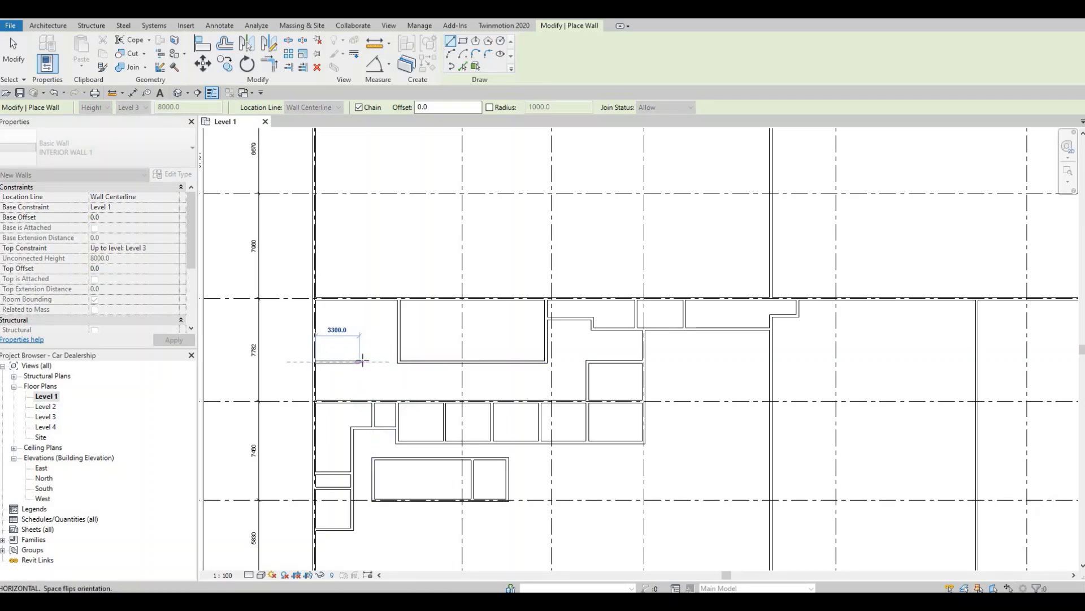
left_click(363, 362)
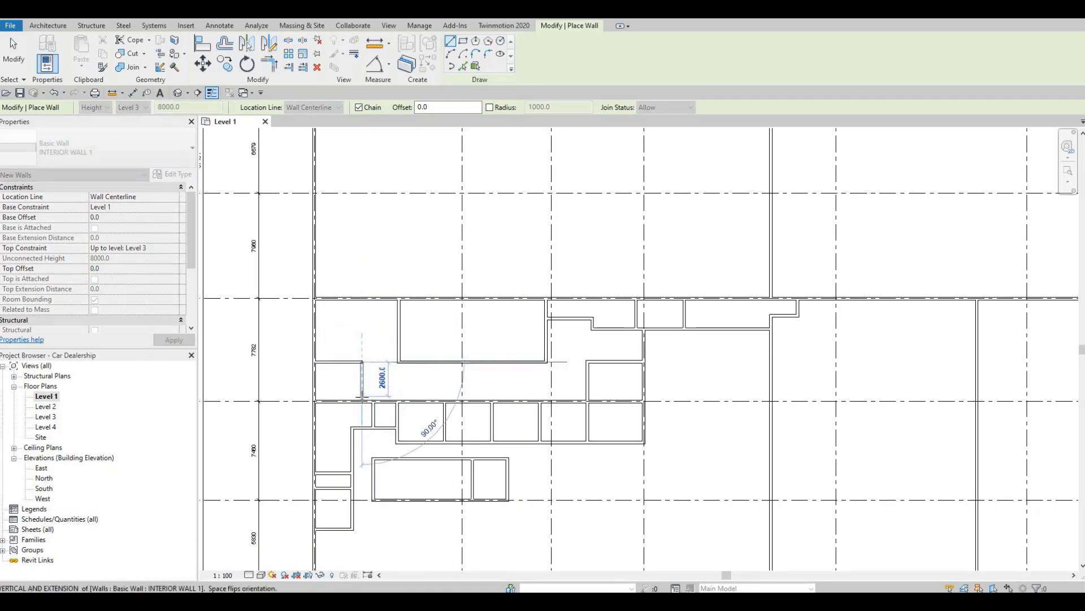
left_click(364, 400)
key("Escape")
middle_click_drag(368, 393, 397, 352)
key("Escape")
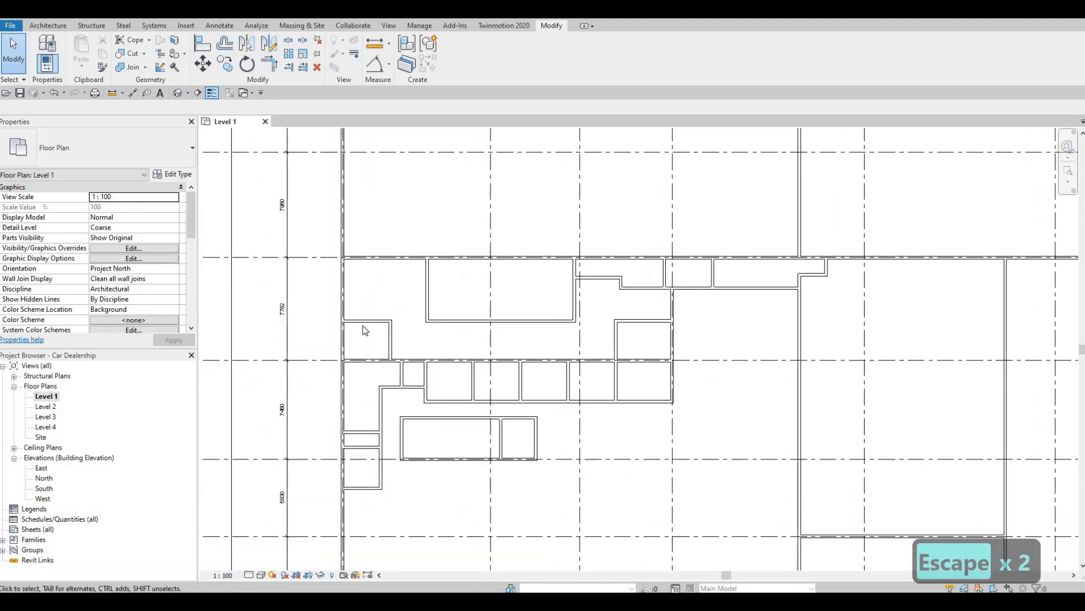
- Align the upper wall of the small northwest room with the lower wall of the large room to its east
left_click(366, 322)
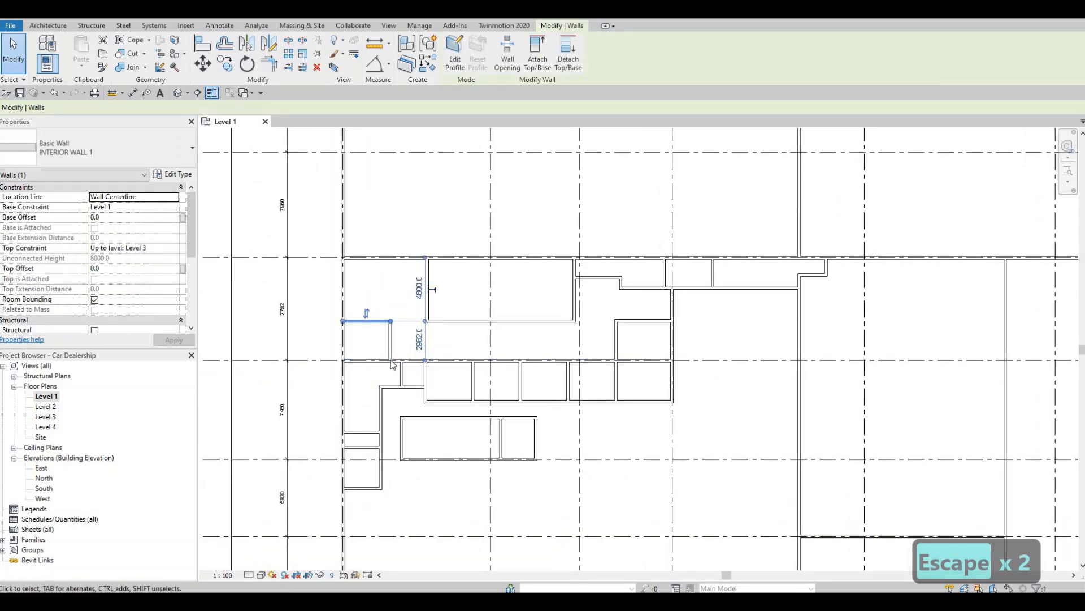
left_click(418, 340)
key("Escape")
key("Escape")
scroll(410, 318, "up", 3)
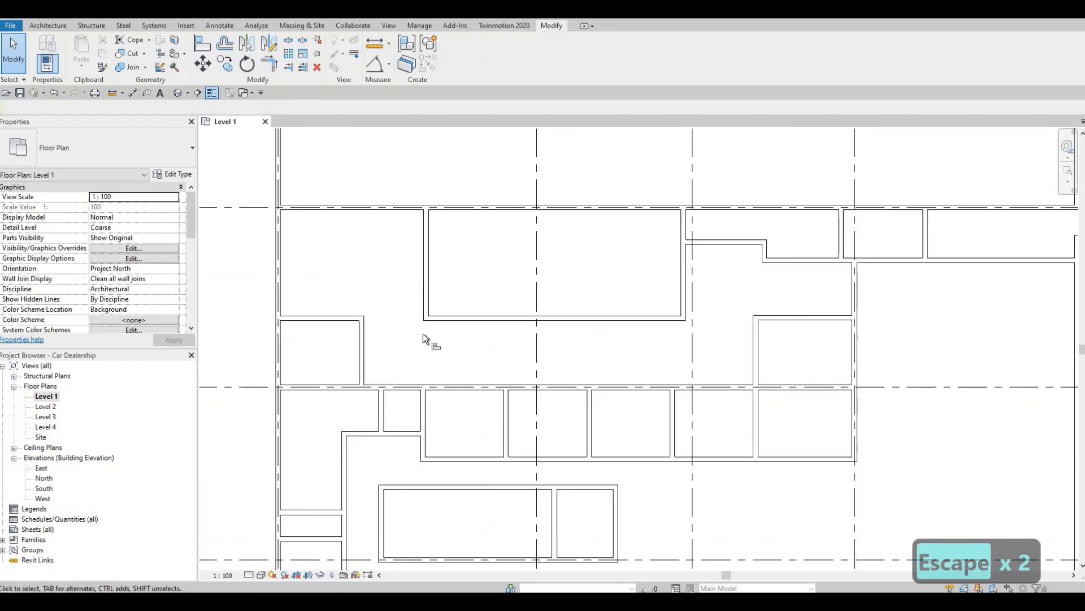
key("a")
key("l")
left_click(449, 316)
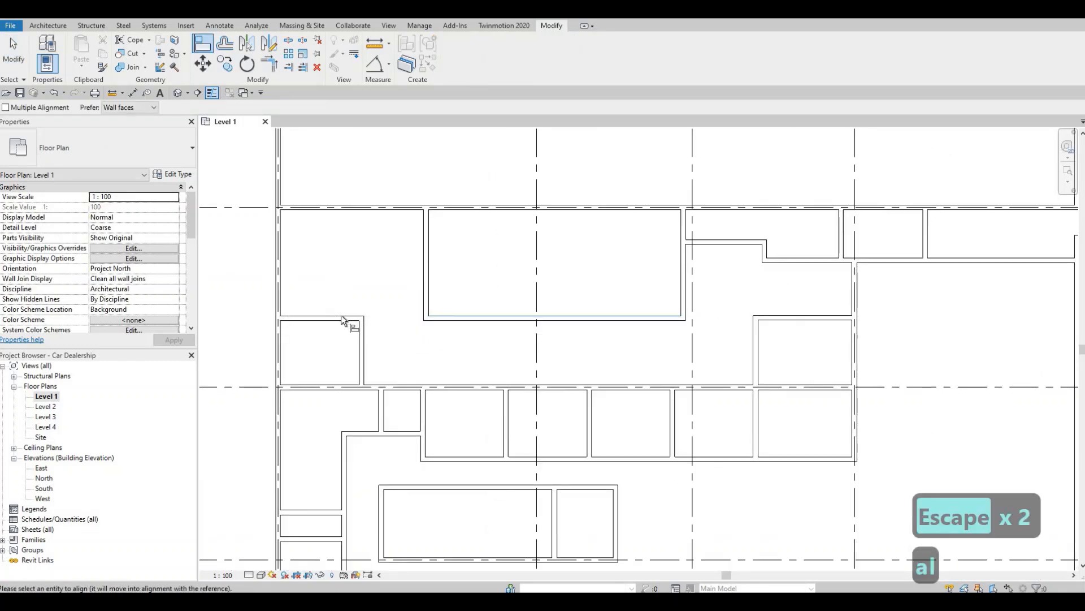
scroll(419, 328, "down", 3)
key("Escape")
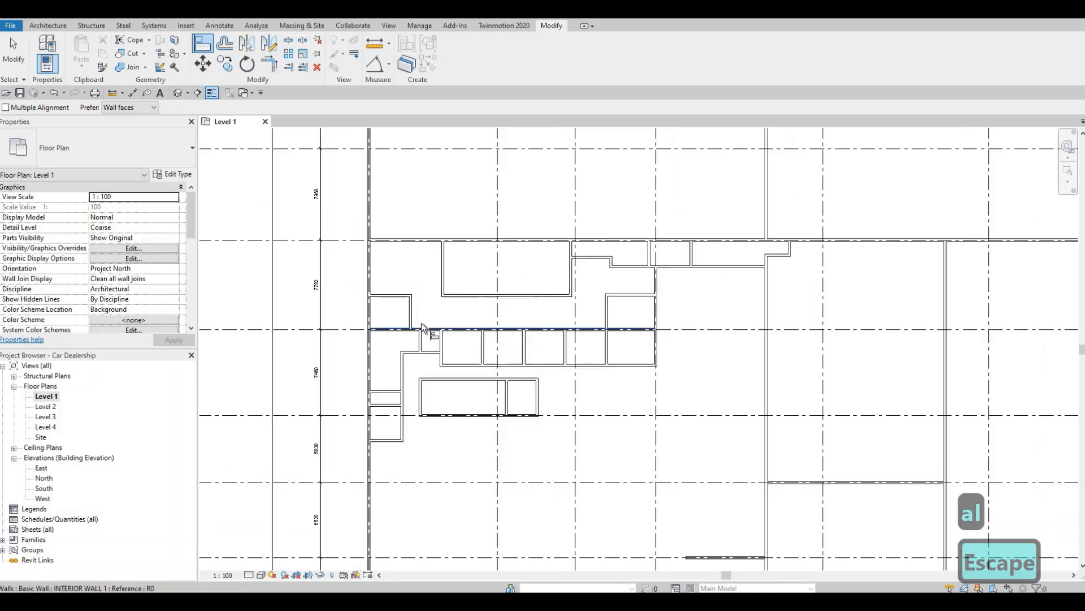
middle_click_drag(372, 367, 371, 372)
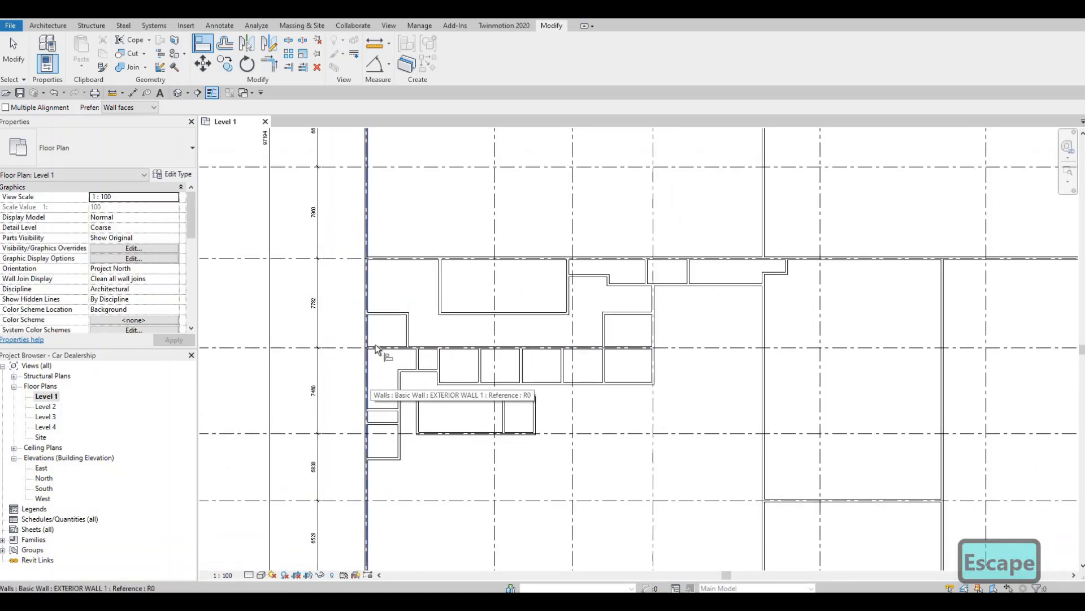
key("F1")
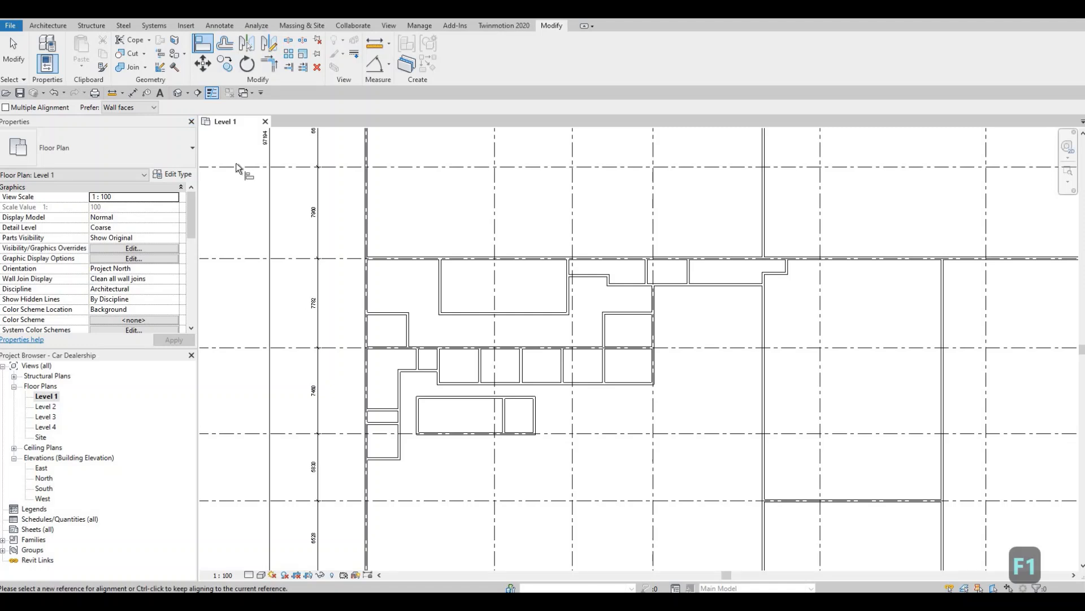
middle_click_drag(235, 163, 216, 151)
key("Escape")
- Start loading a family and browse the metric library to the Commercial folder within Doors
left_click(186, 26)
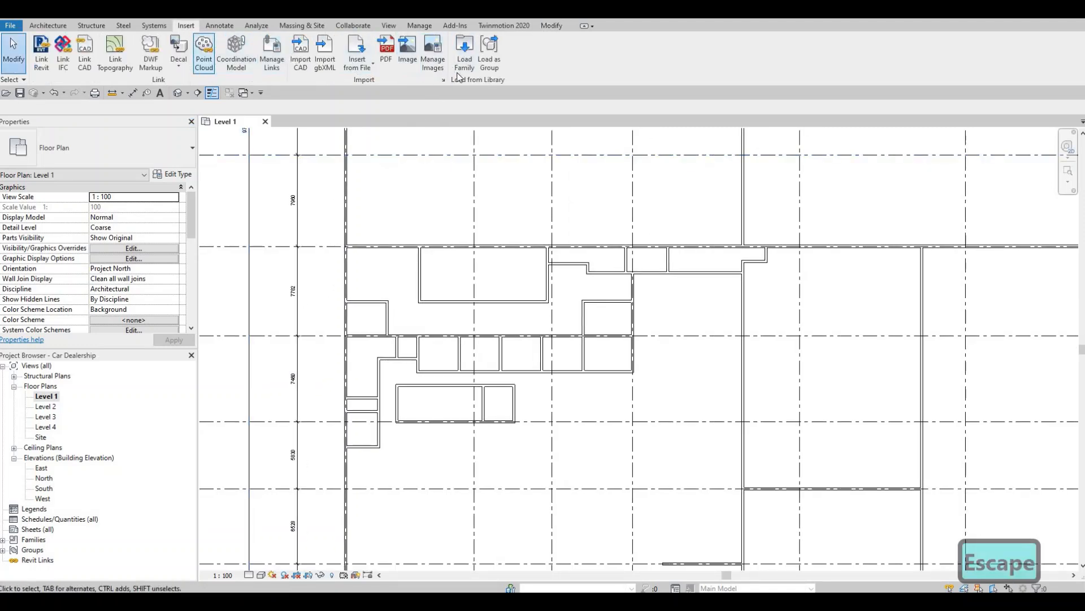
left_click(464, 52)
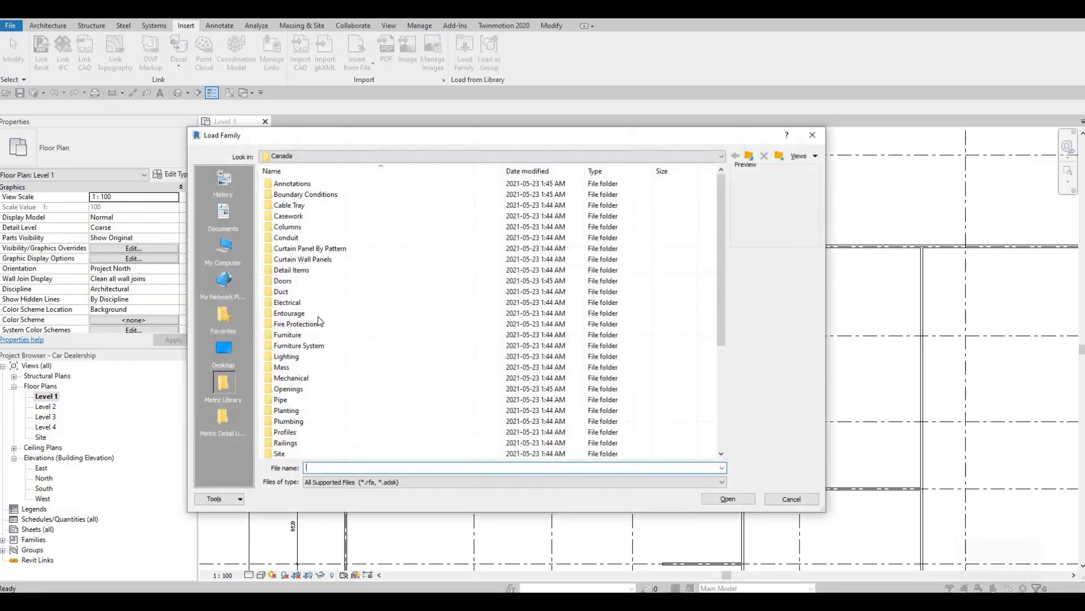
double_click(299, 282)
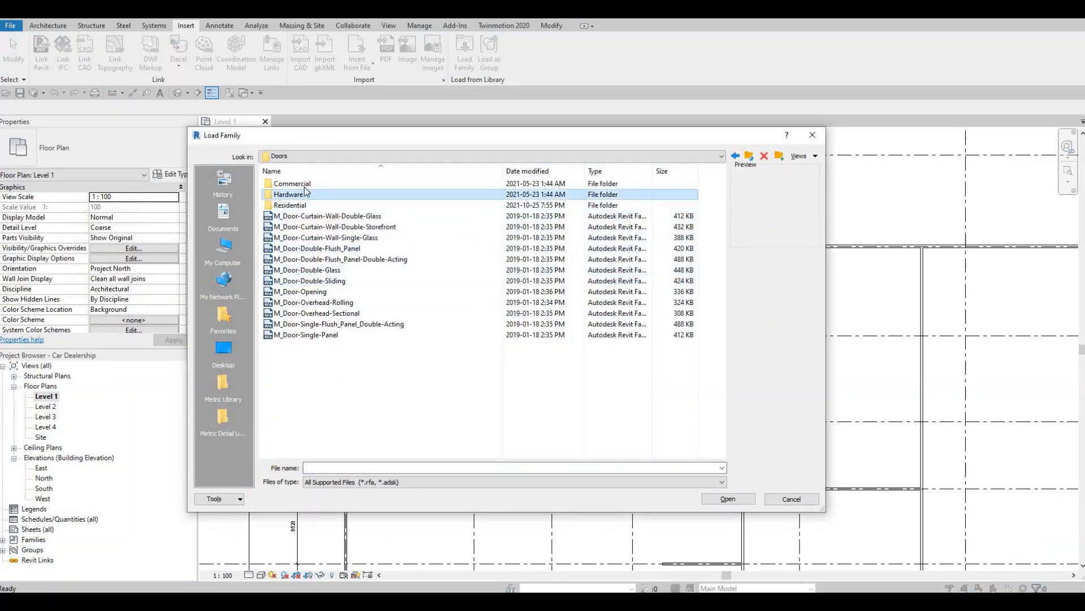
double_click(295, 184)
left_click(326, 184)
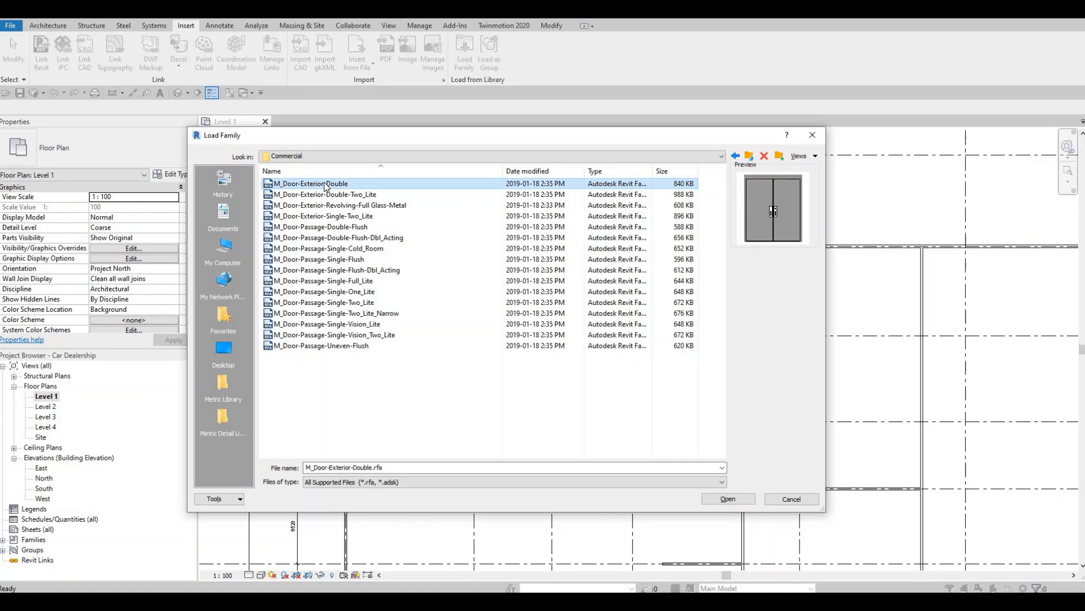
- Preview the commercial door families and choose M_Door-Passage-Single-Full_Lite for loading
key("Down")
key("Down")
key("Down")
key("Down")
key("Down")
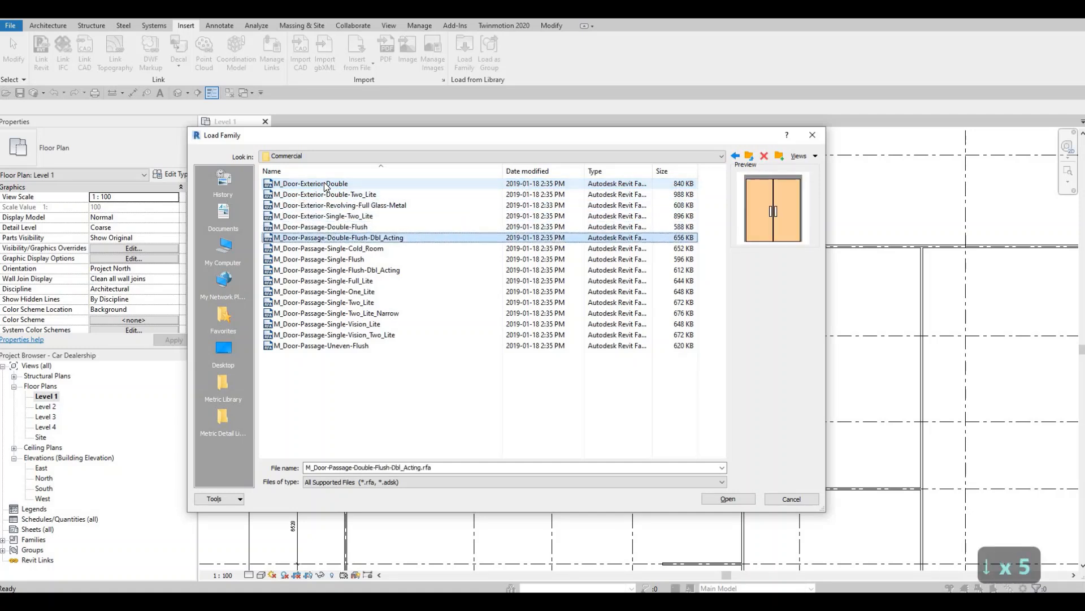
key("Up")
key("Down")
key("Down")
key("Down")
key("Down")
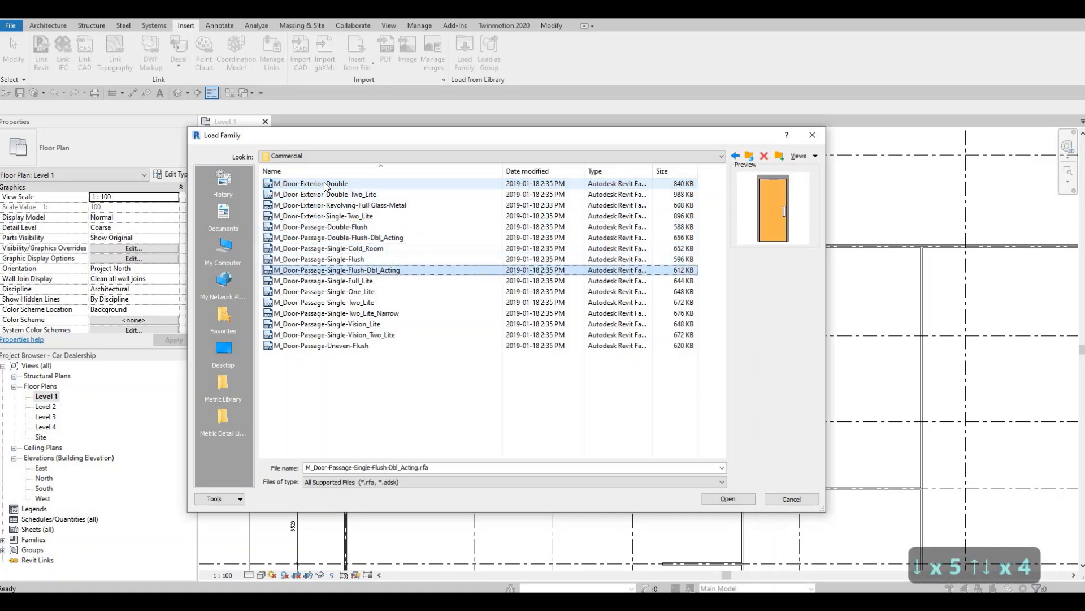
key("Down")
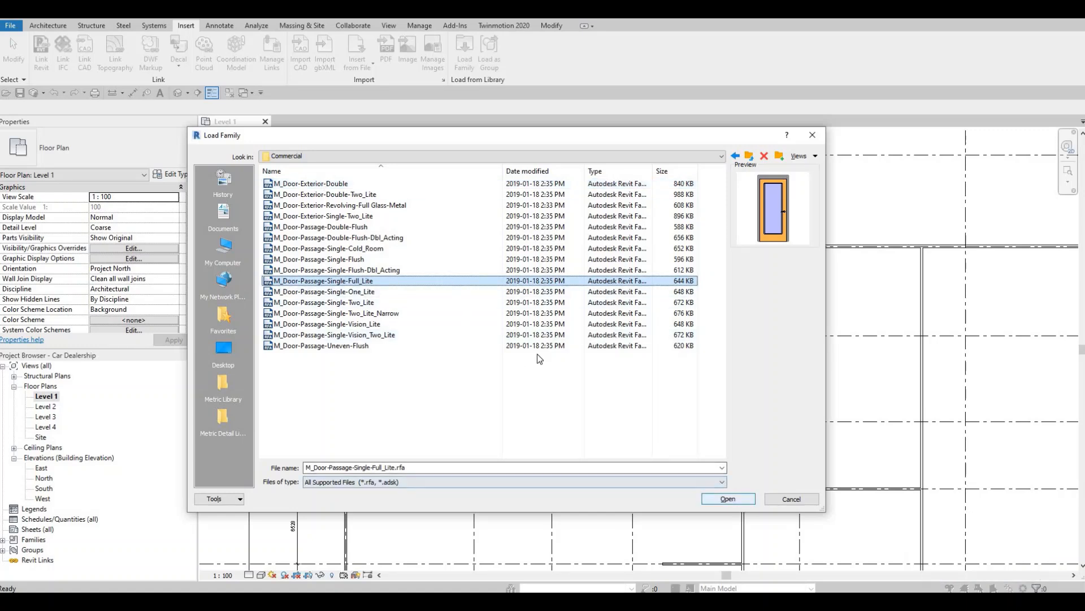
key("Return")
- Load all the listed size types of the single full-lite passage door into the project
left_click(480, 285)
scroll(480, 316, "down", 5)
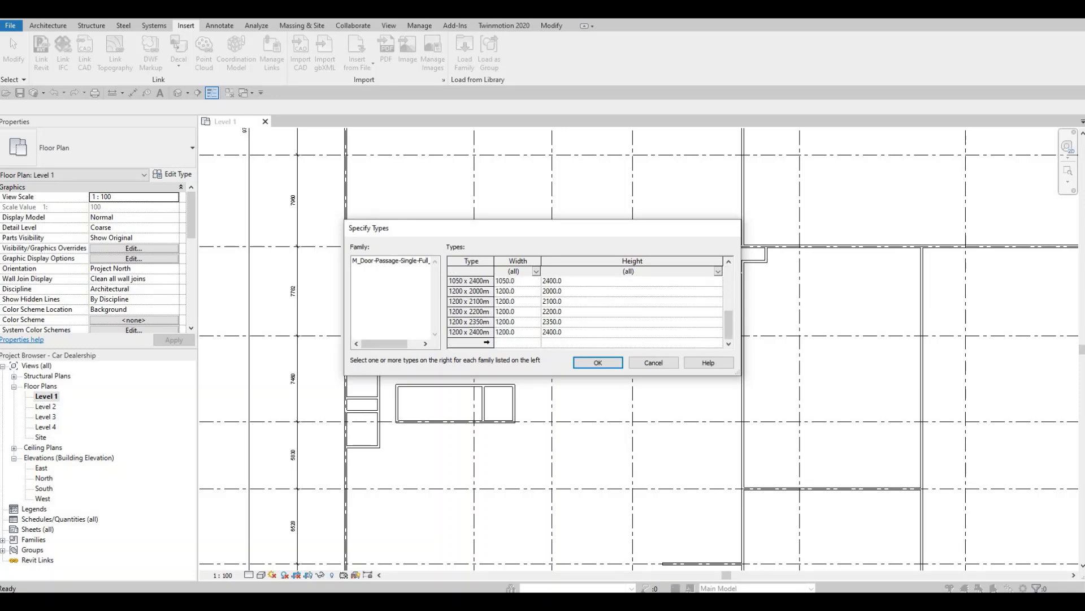
left_click(487, 342, "shift")
left_click(578, 363)
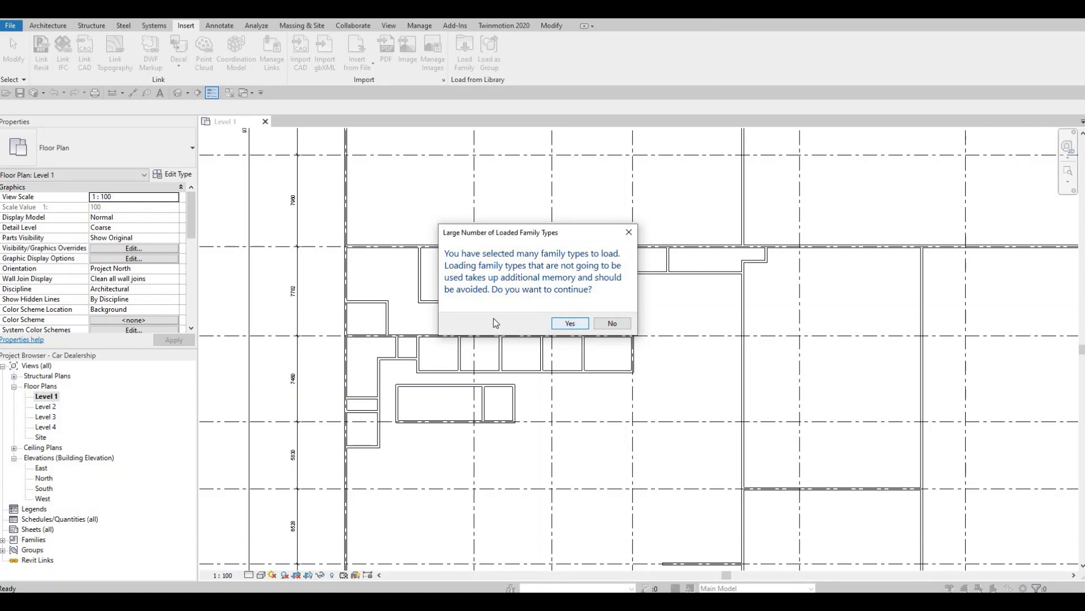
key("Return")
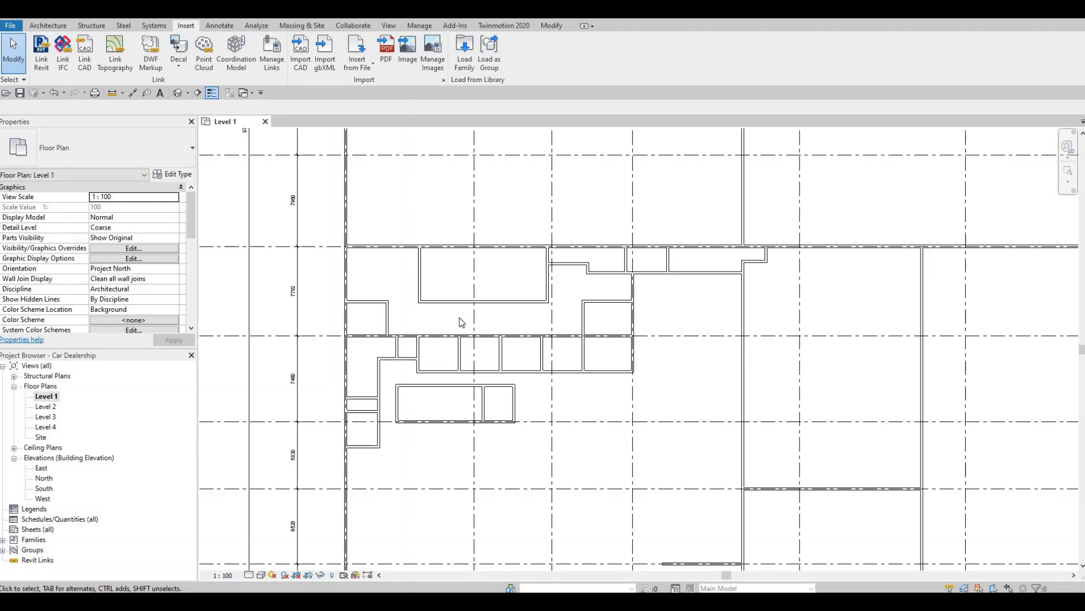
- Place a 900 x 2000mm full-lite door in the west exterior wall, centred about 800 mm north of the small northwest room's upper wall
key("d")
key("r")
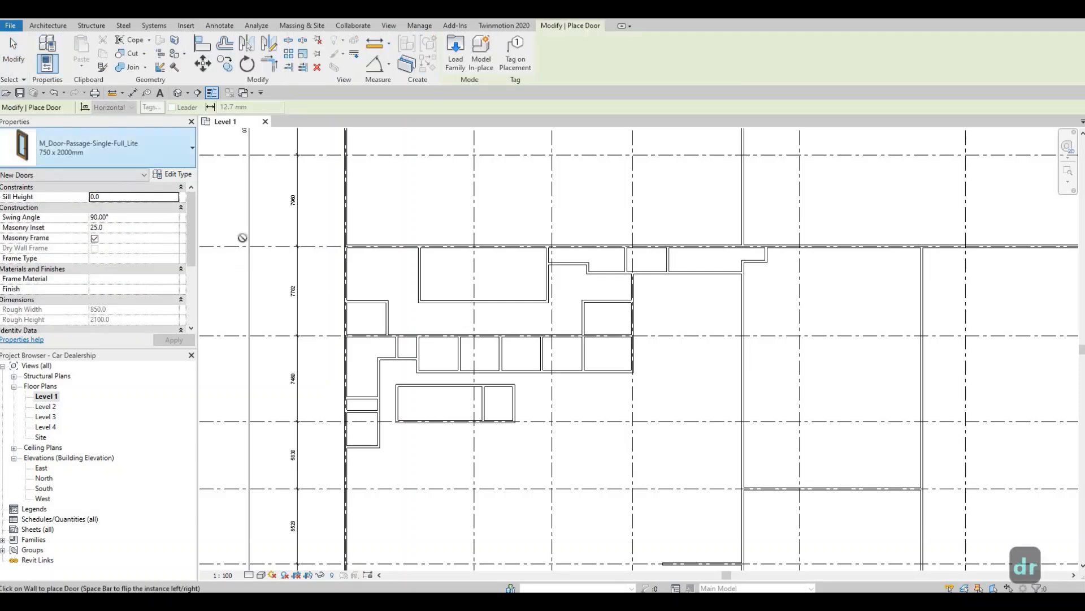
scroll(345, 301, "up", 4)
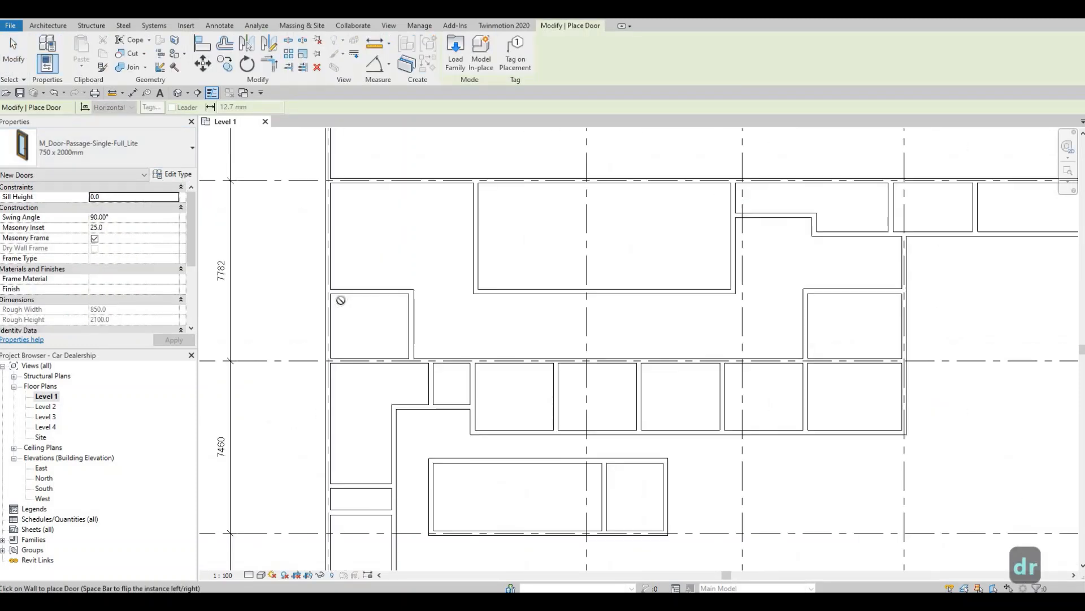
scroll(341, 300, "up", 1)
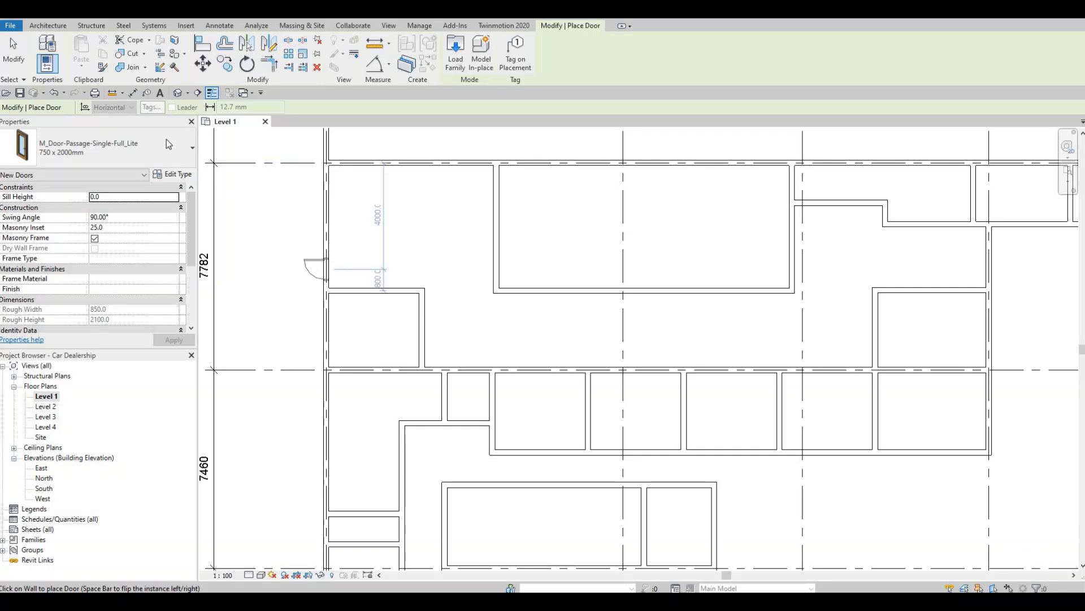
left_click(89, 160)
left_click(322, 269)
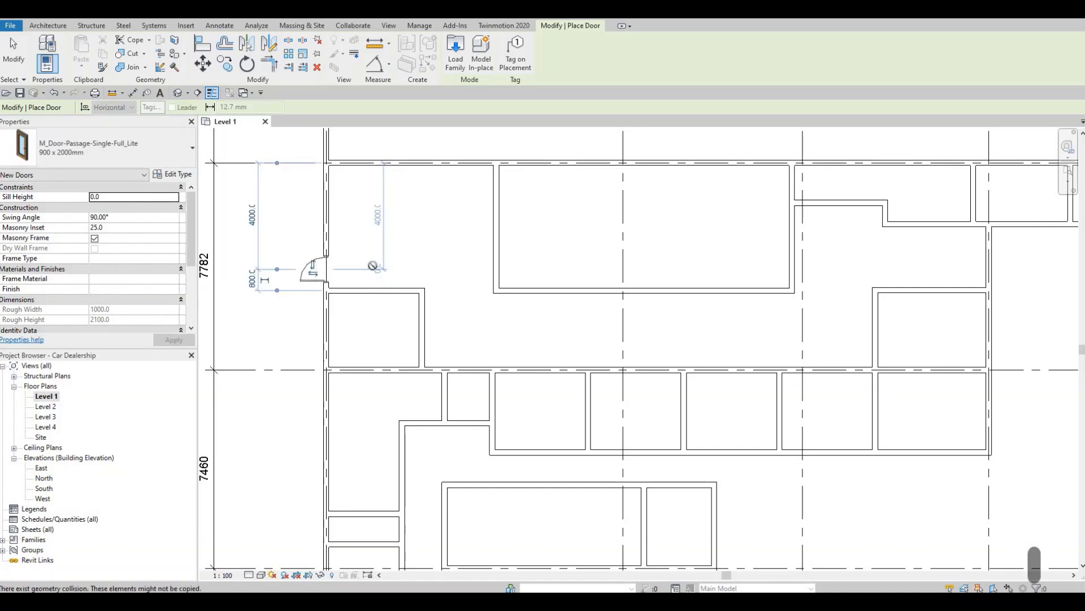
scroll(554, 226, "down", 2)
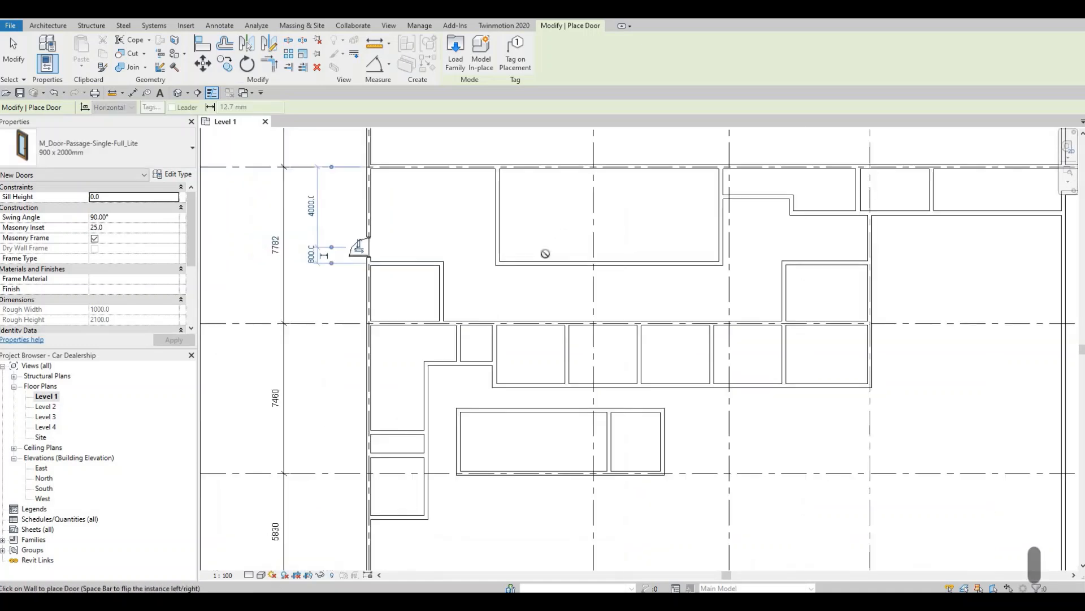
middle_click_drag(458, 329, 422, 279)
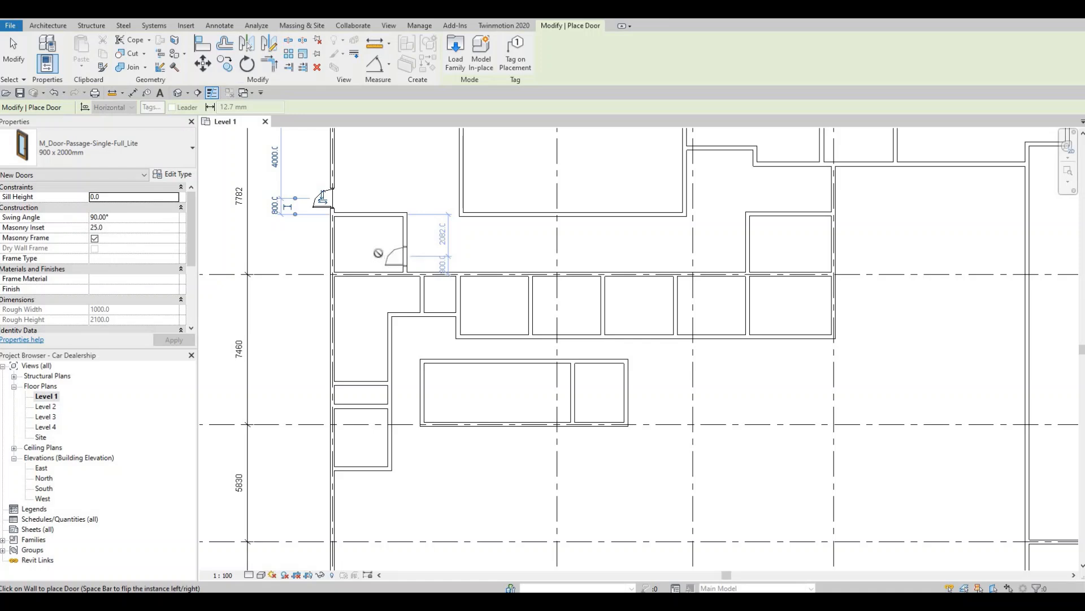
middle_click_drag(378, 253, 428, 261)
key("Escape")
key("Escape")
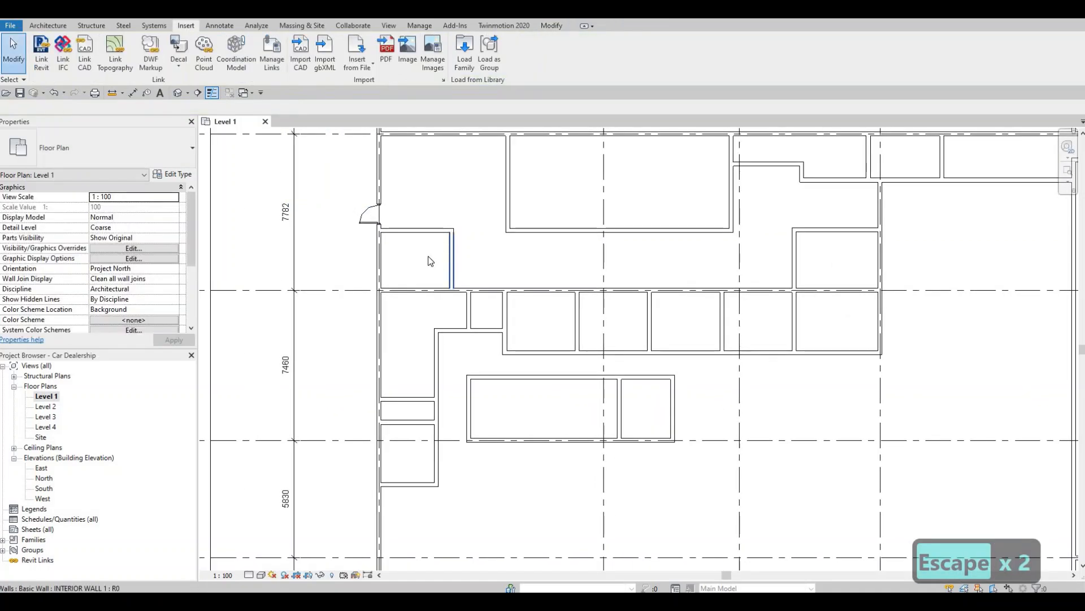
- Align the small northwest room's east wall with the long vertical interior wall of the rooms below it
left_click(428, 257)
key("a")
key("l")
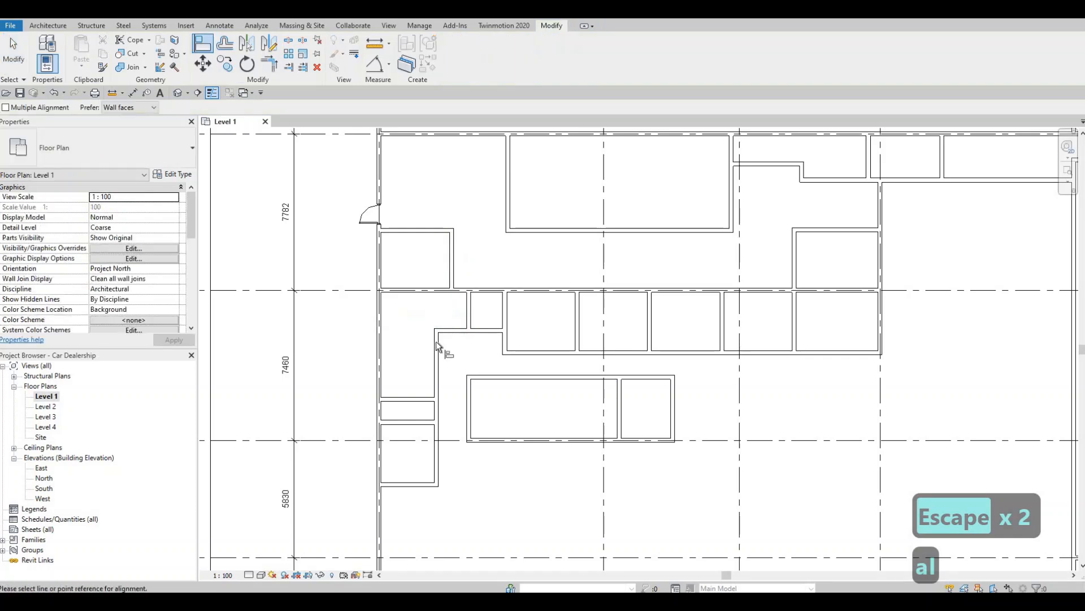
left_click(436, 341)
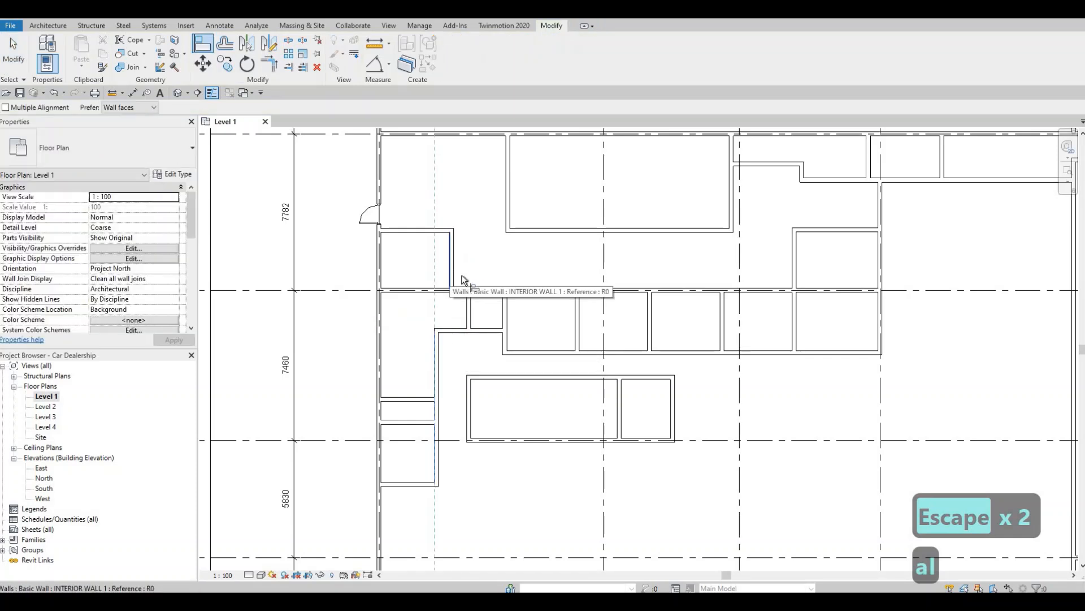
key("Escape")
key("Escape")
scroll(407, 290, "up", 1)
key("Escape")
key("Escape")
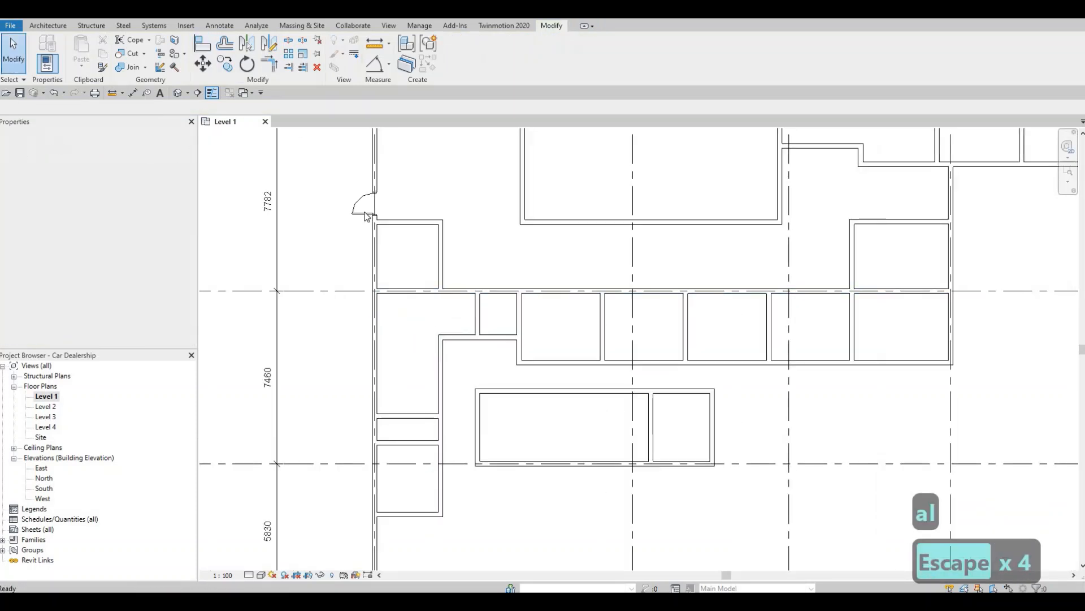
- Place a matching 900 x 2000mm door in the northwest room's east wall, flipped and centred about 800 mm from the horizontal wall below
left_click(368, 216)
key("c")
key("s")
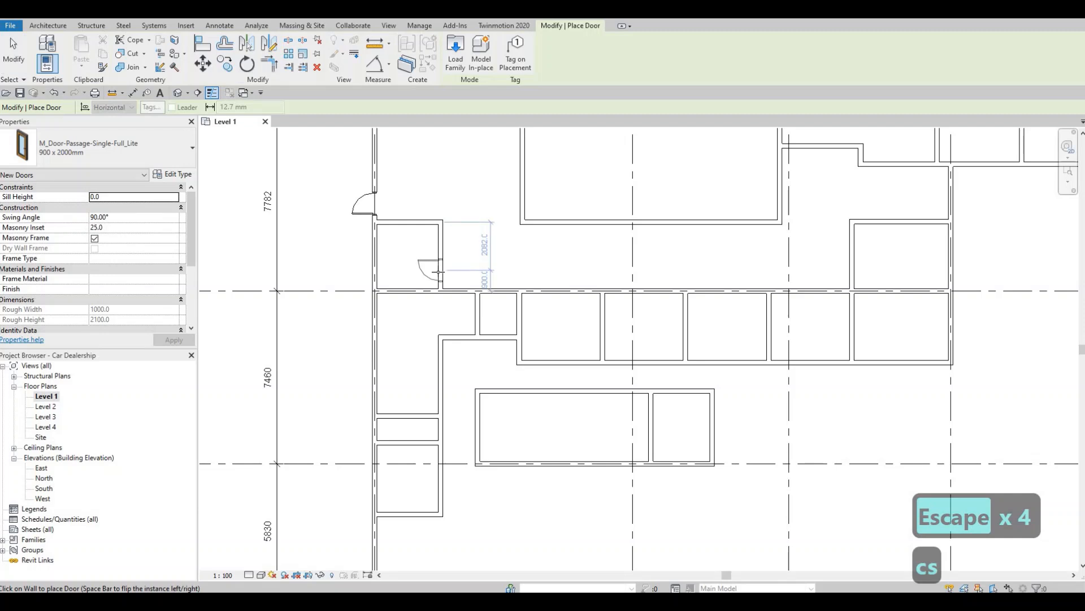
key("space")
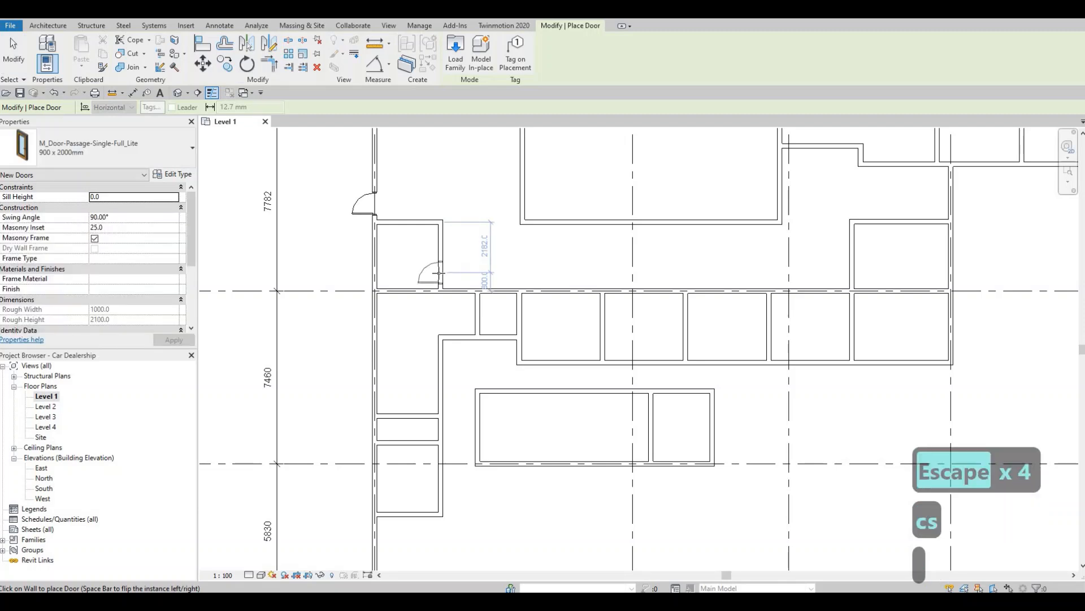
- Place doors in the two horizontal walls of the space south of the northwest room, plus one in its west exterior wall about 700 mm down
middle_click_drag(461, 294, 477, 237)
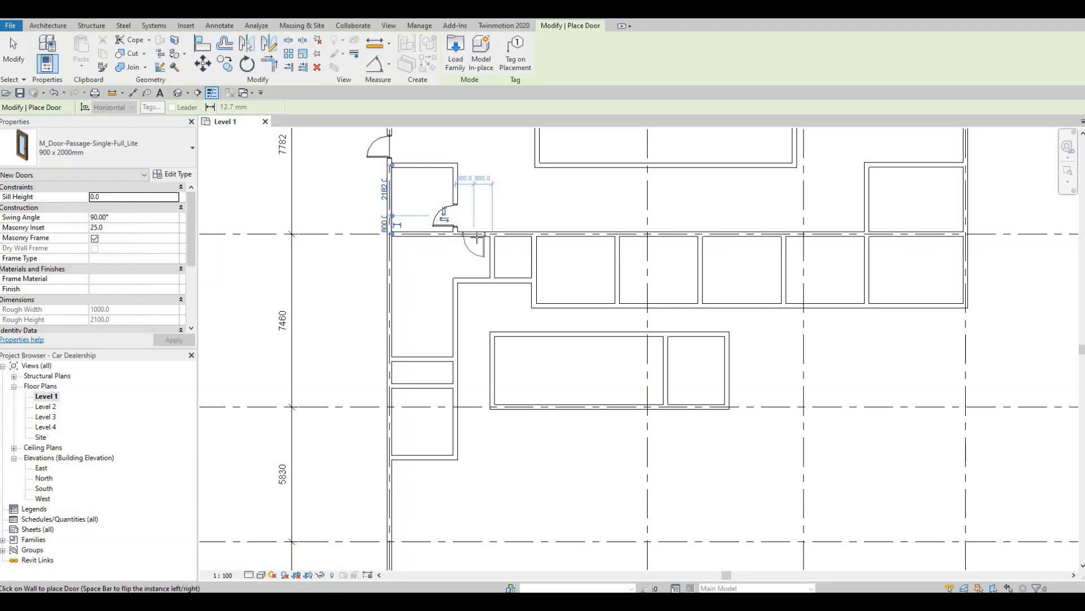
left_click(445, 228)
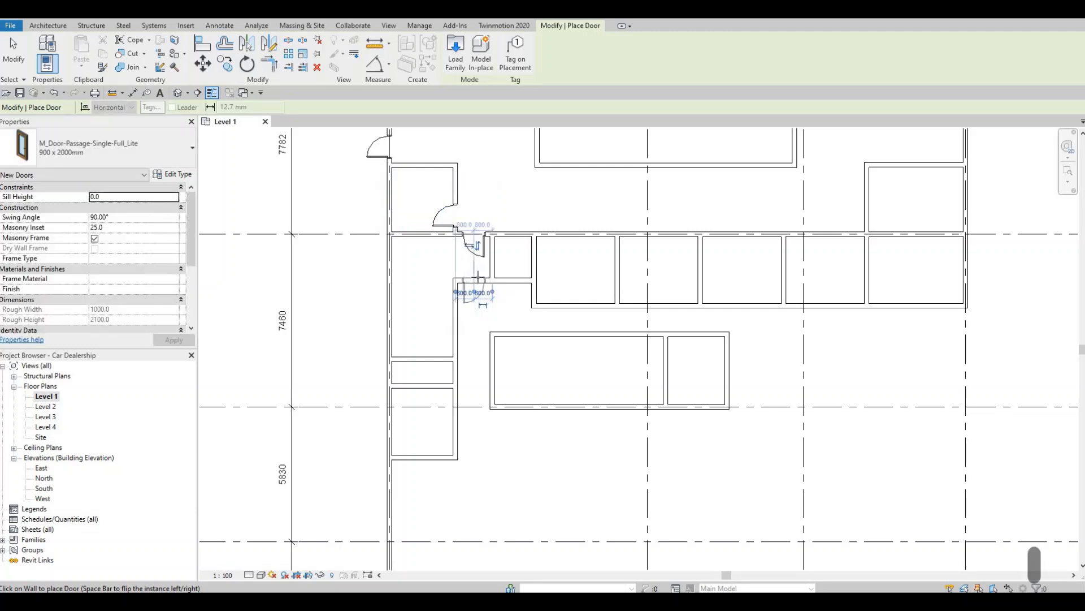
left_click(465, 287)
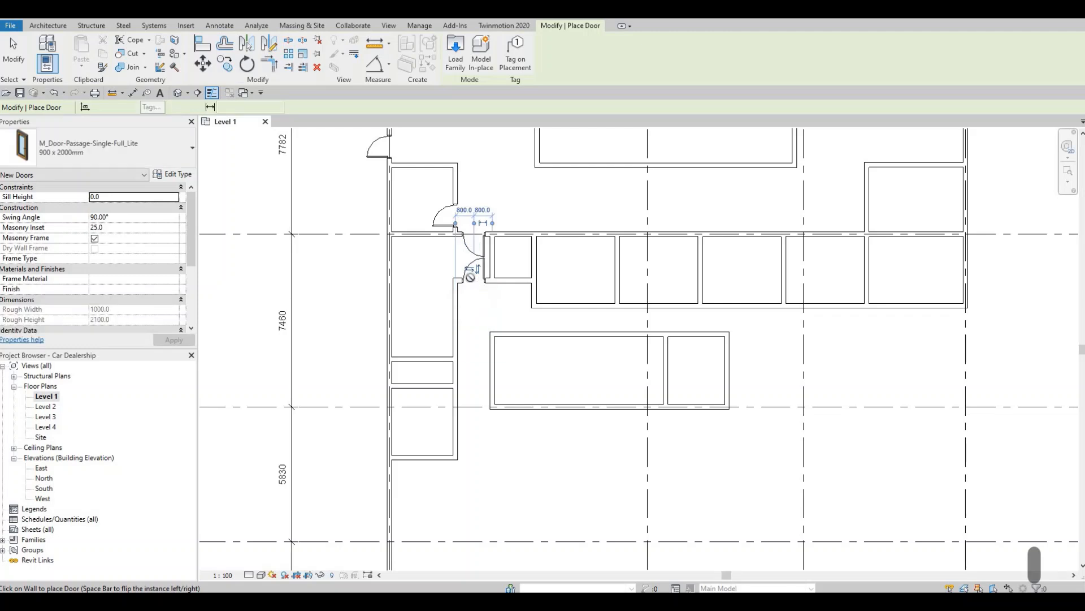
middle_click_drag(440, 295, 482, 261)
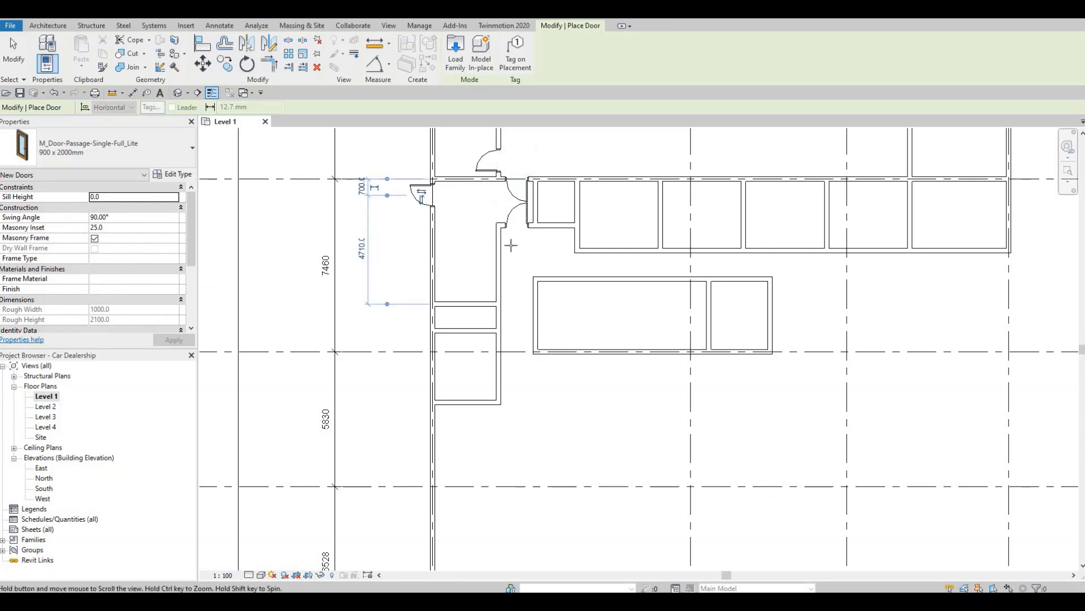
- Place inward-swinging 900 x 2000mm doors in the south wall of the row of rooms, each near its room's east partition
middle_click_drag(511, 243, 501, 246)
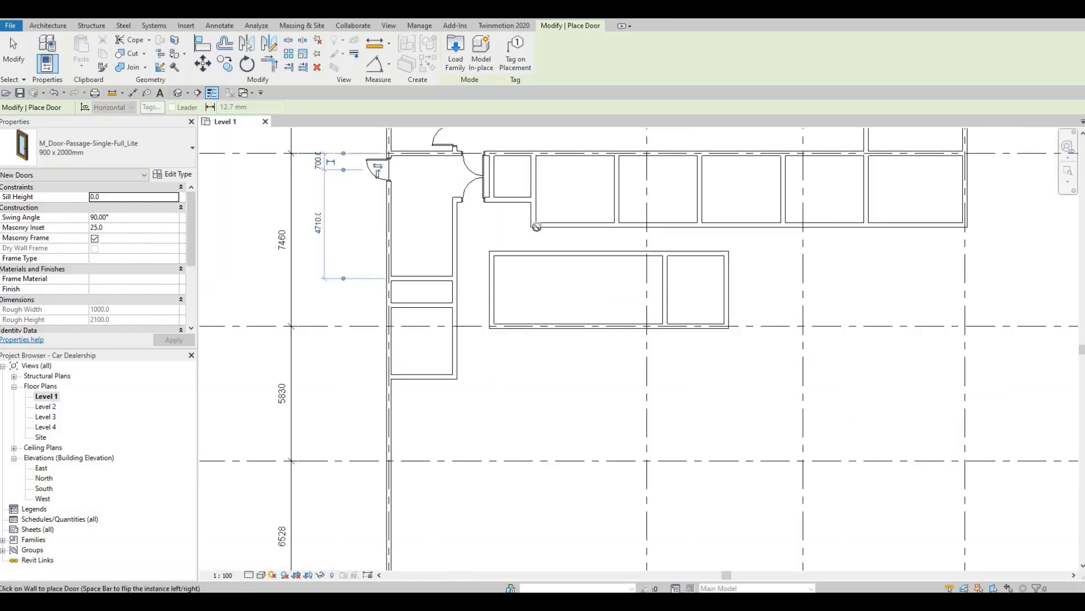
scroll(537, 226, "down", 3)
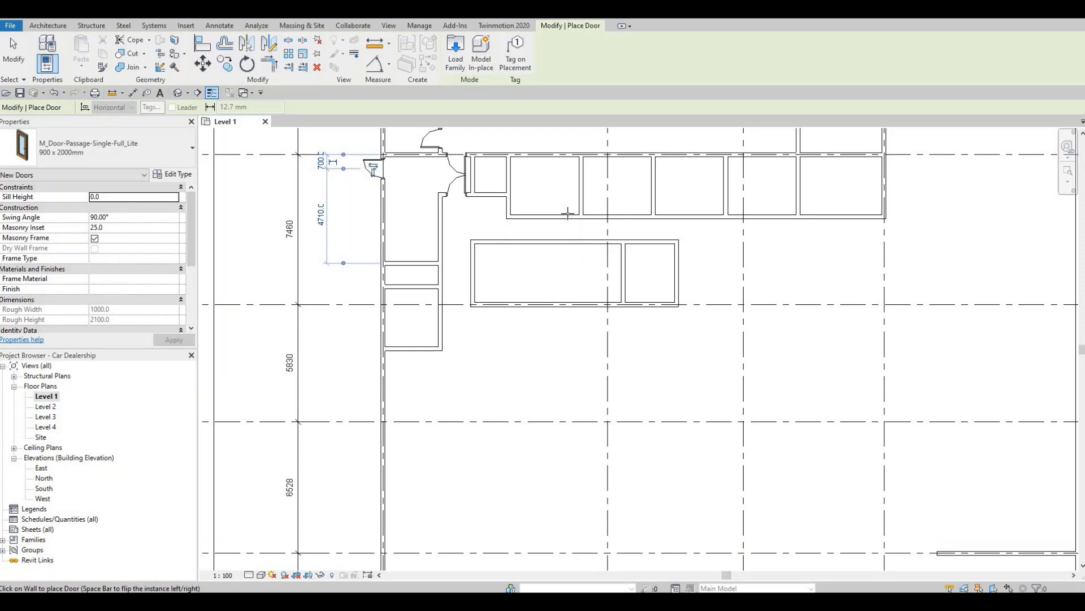
left_click(570, 214)
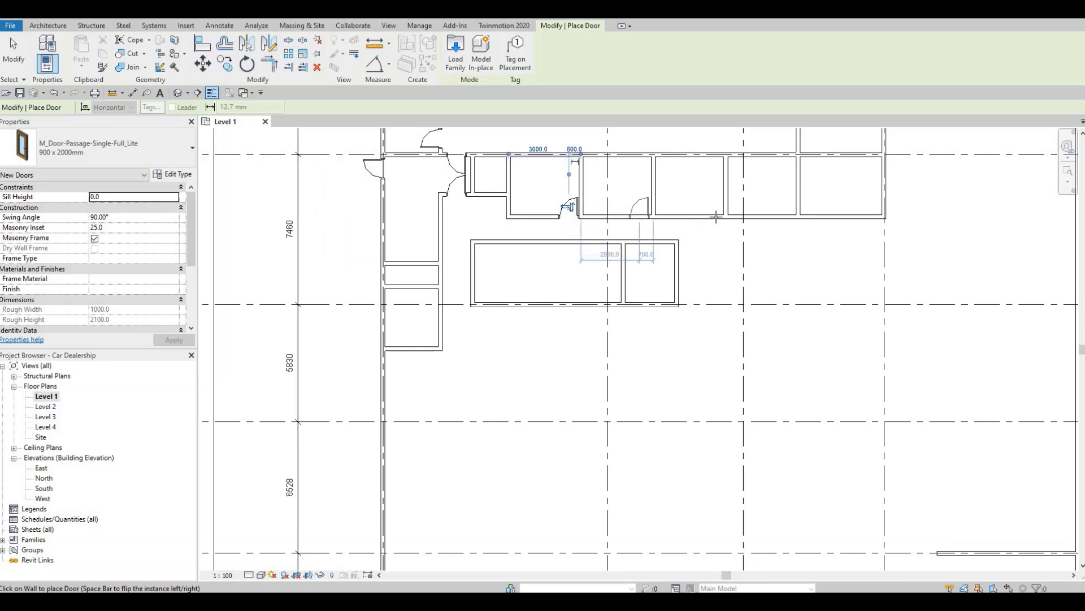
left_click(707, 214)
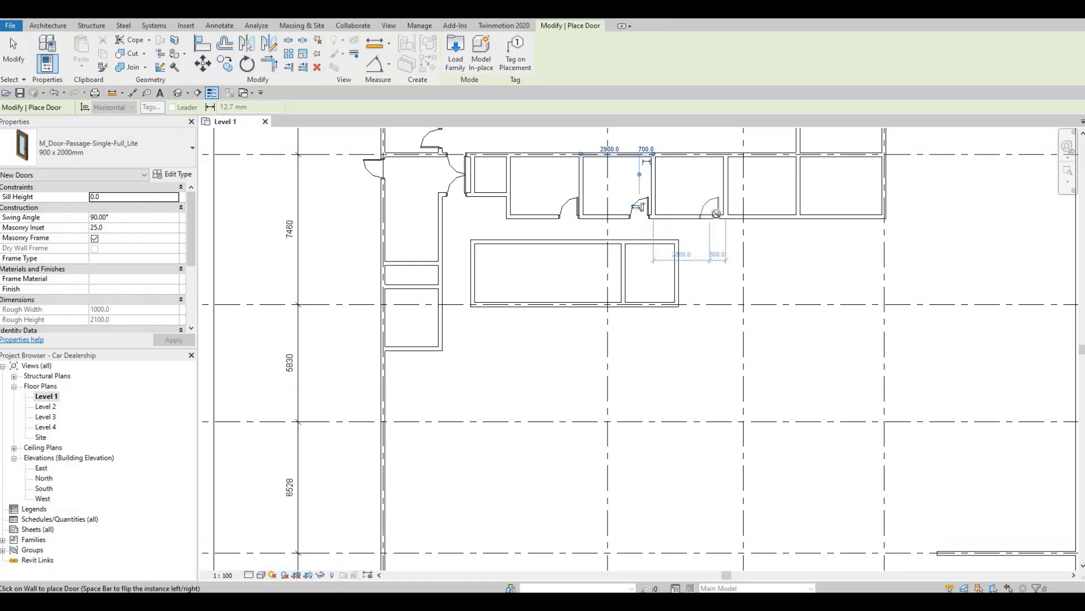
- Place 900 x 2000mm single full-lite doors in the lower walls of the three remaining rooms of the office row
left_click(714, 212)
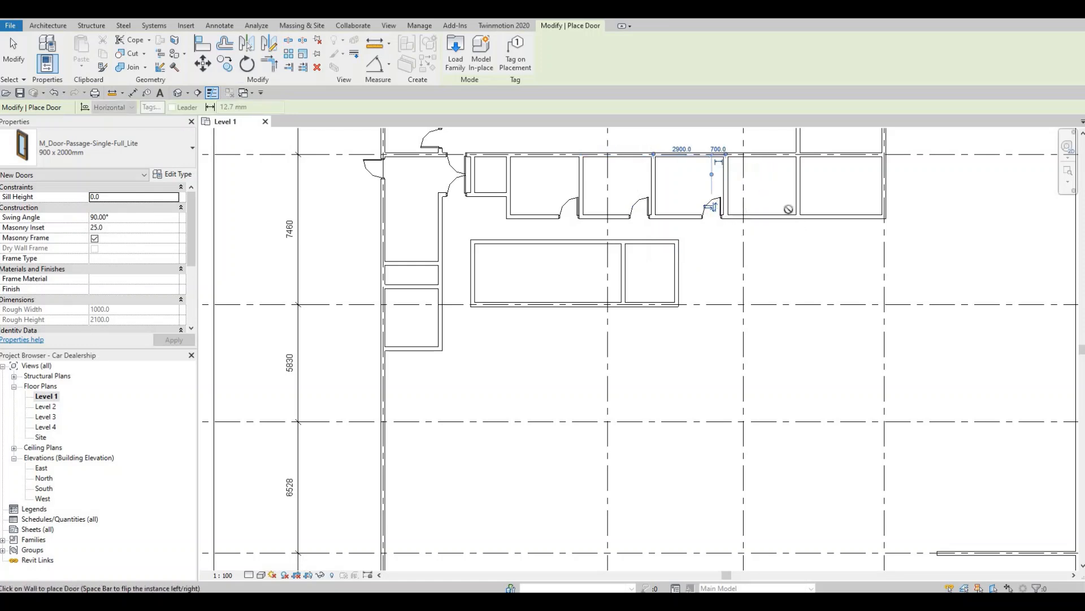
left_click(784, 216)
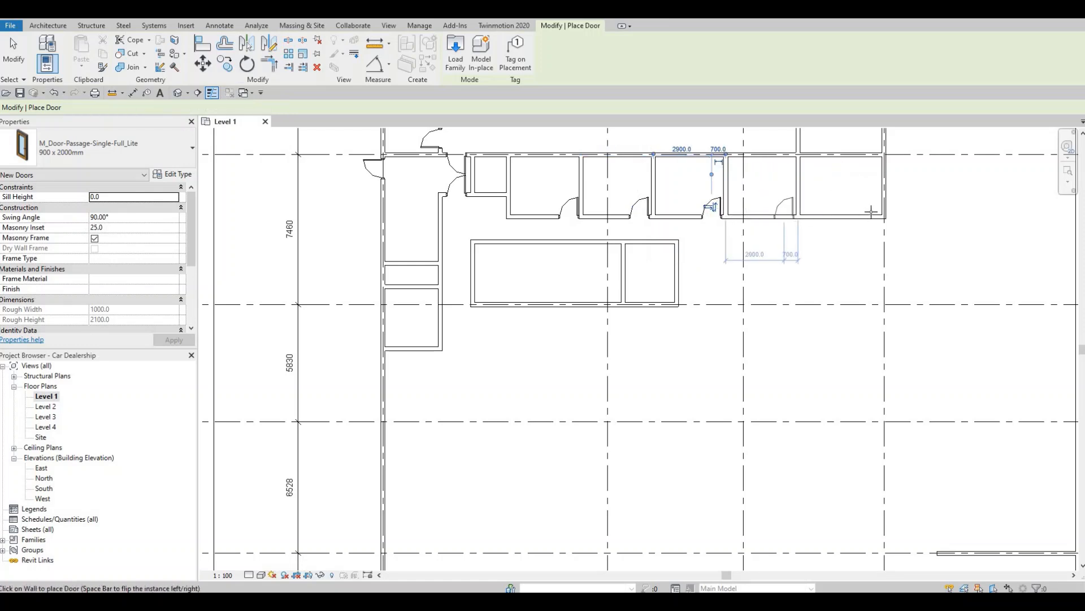
left_click(868, 216)
- Place doors in the wall closing the corridor's right end and in the upper wall of the small room beside it
middle_click_drag(813, 219, 703, 308)
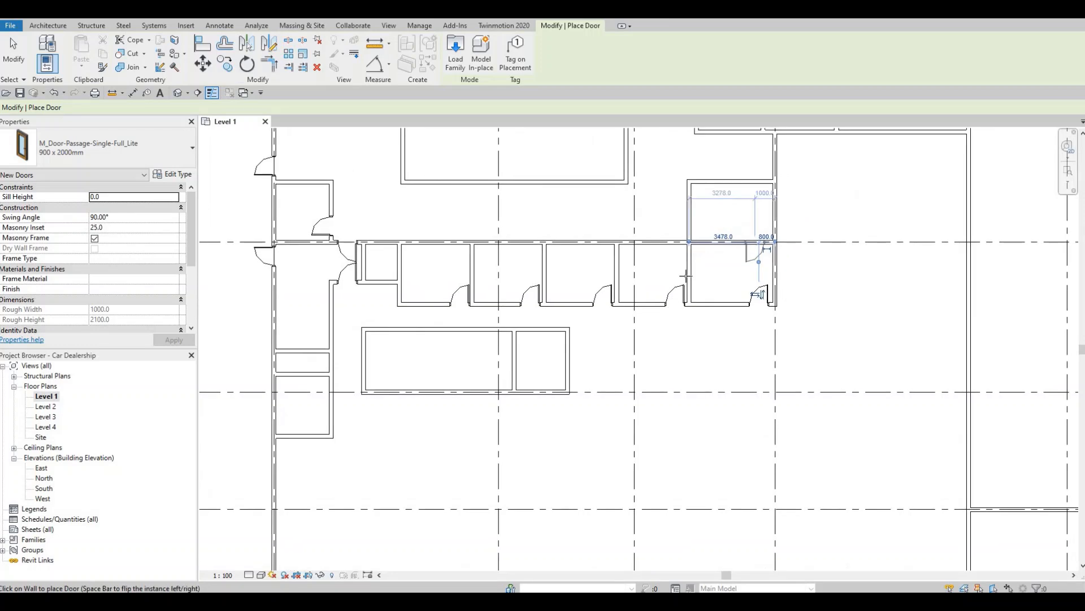
middle_click_drag(723, 244, 686, 274)
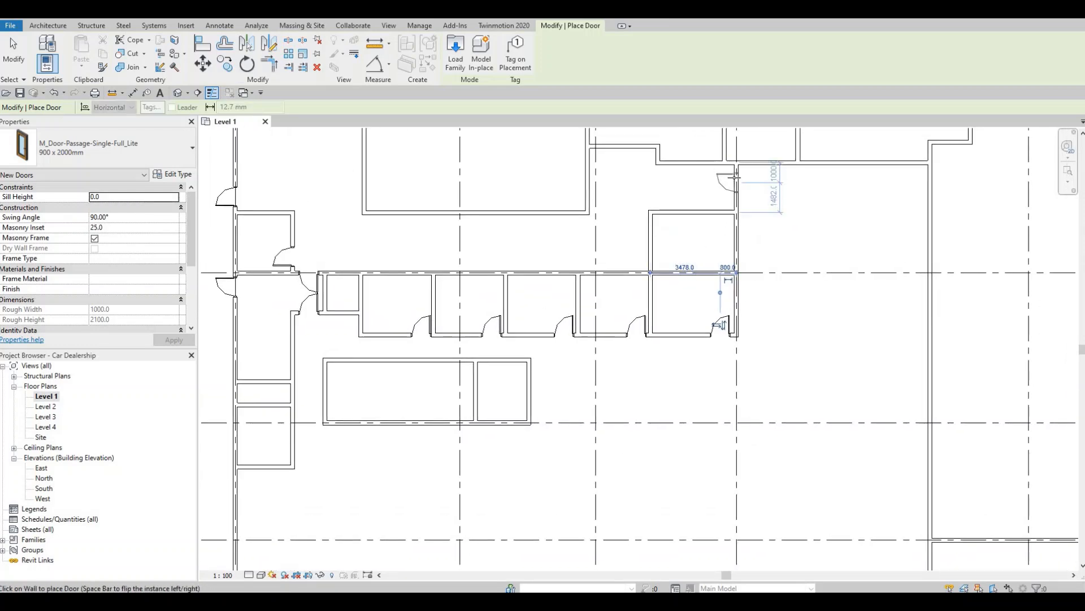
left_click(734, 221)
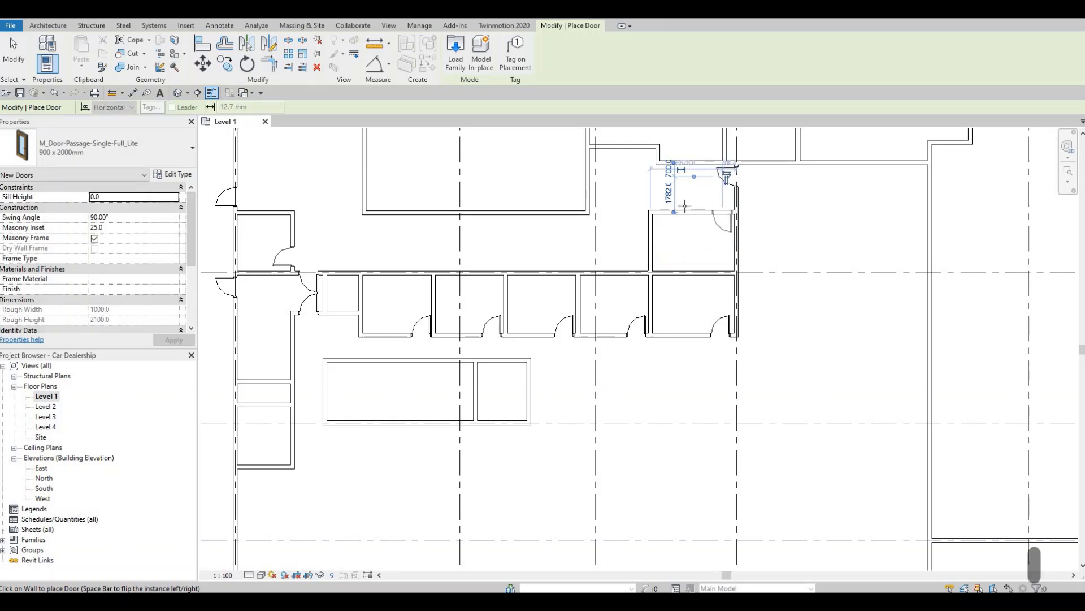
left_click(684, 205)
- Place doors in the lower walls of the small and long upper rooms and an outward-swinging door in the alcove's outer wall
middle_click_drag(687, 223, 688, 225)
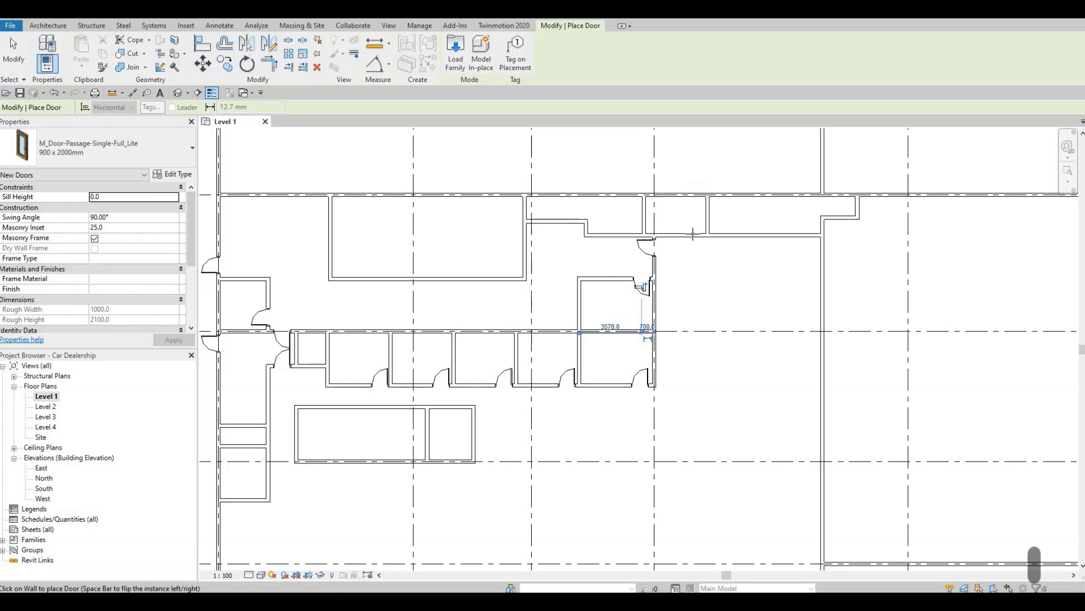
scroll(692, 234, "up", 1)
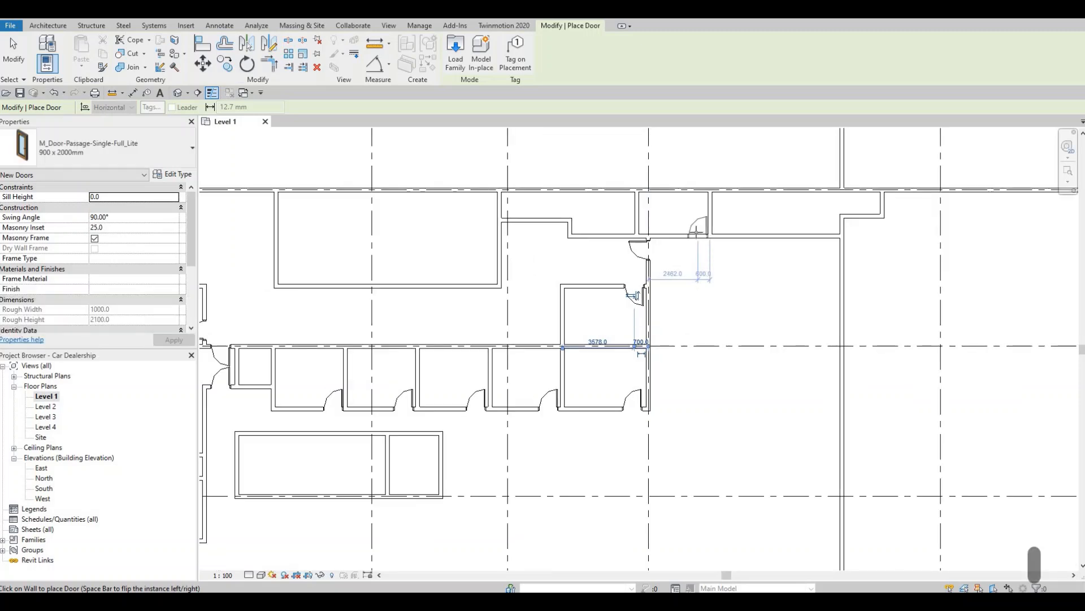
scroll(697, 231, "up", 1)
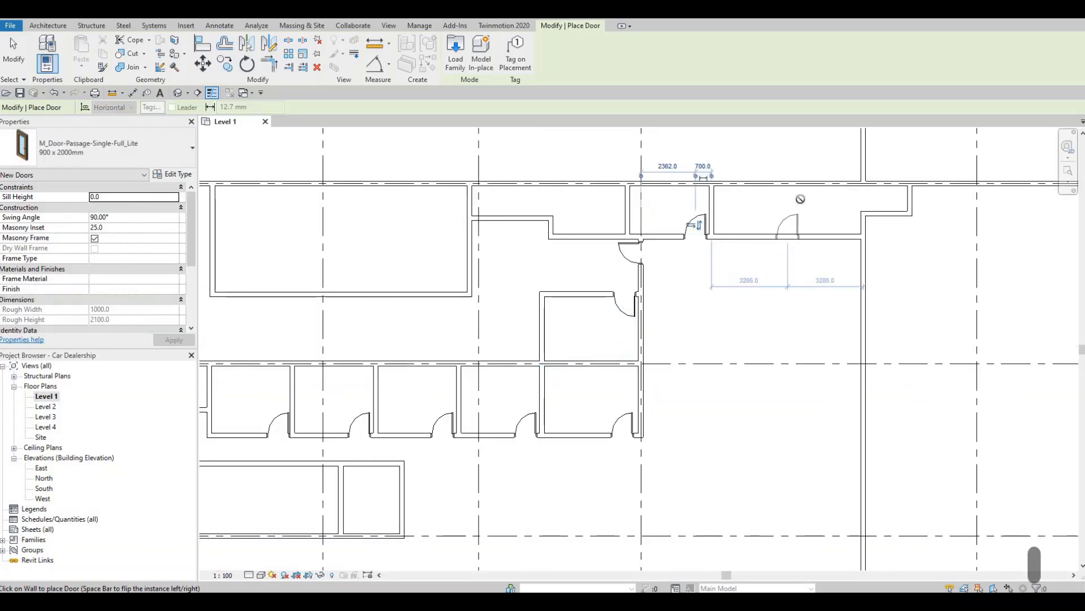
middle_click_drag(890, 185, 805, 194)
key("space")
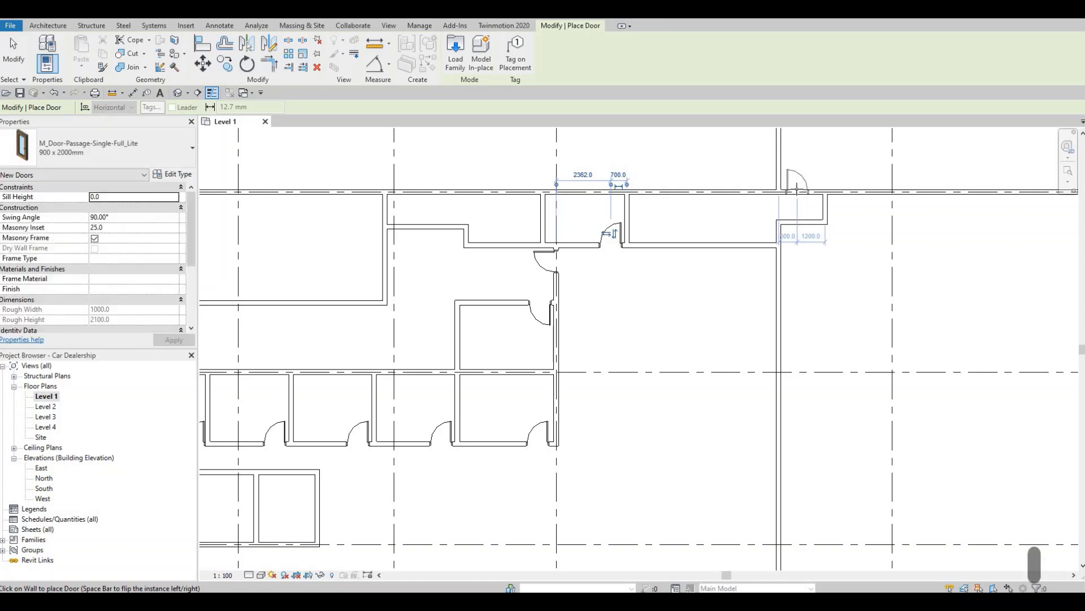
left_click(793, 215)
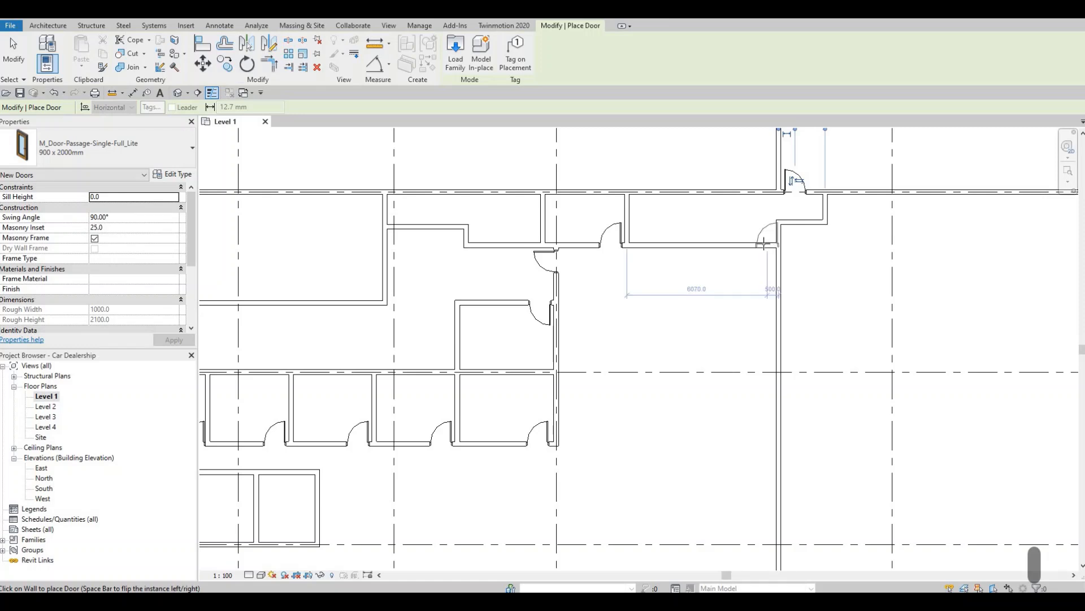
left_click(742, 261)
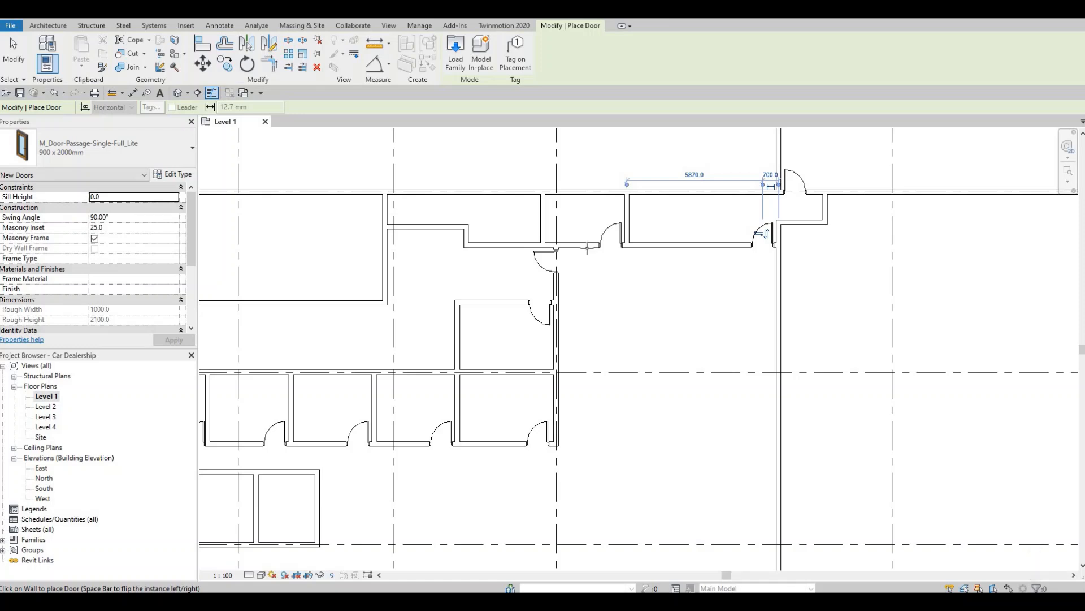
- Place a door in the outer wall of the L-shaped upper room, about 700 mm from its left wall
middle_click_drag(595, 282, 667, 306)
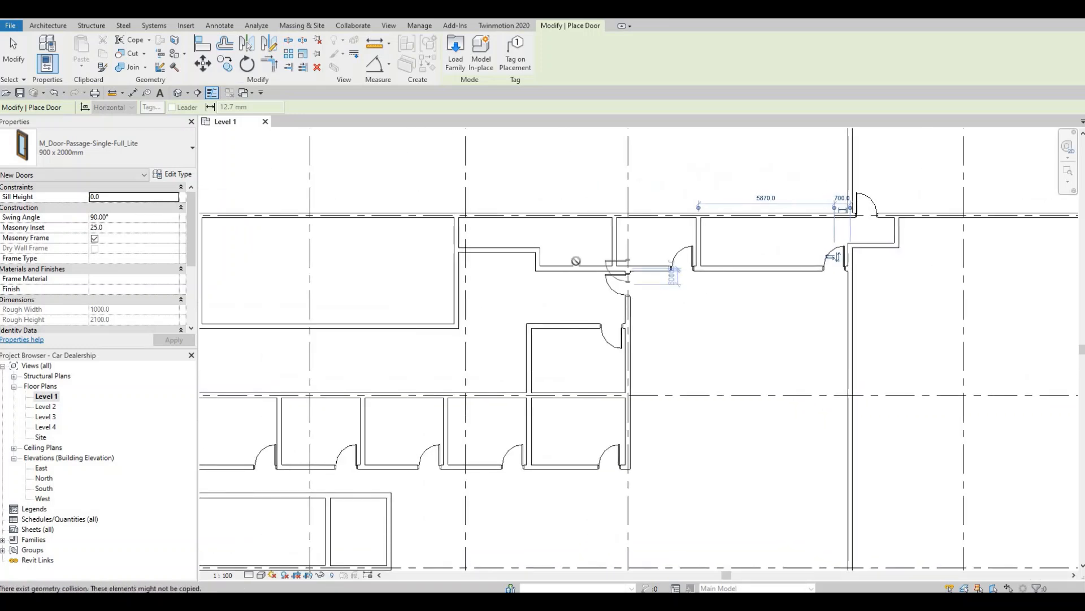
middle_click_drag(576, 260, 590, 288)
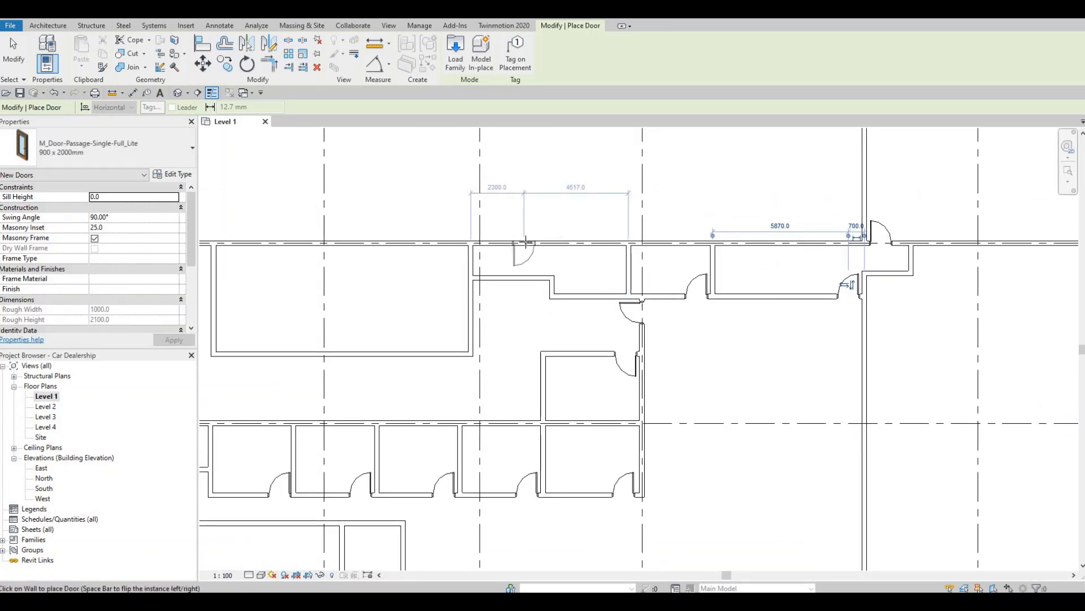
left_click(520, 241)
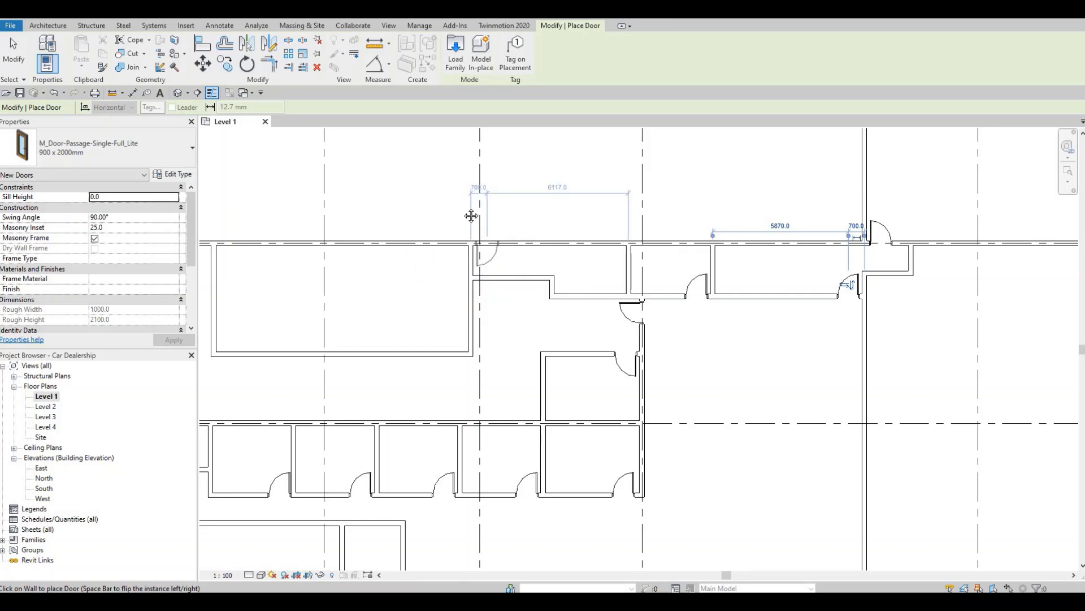
left_click(485, 243)
- Place a door centred in the right wall of the narrow room along the building's left side
scroll(413, 249, "down", 1)
middle_click_drag(410, 251, 478, 215)
middle_click_drag(376, 373, 437, 305)
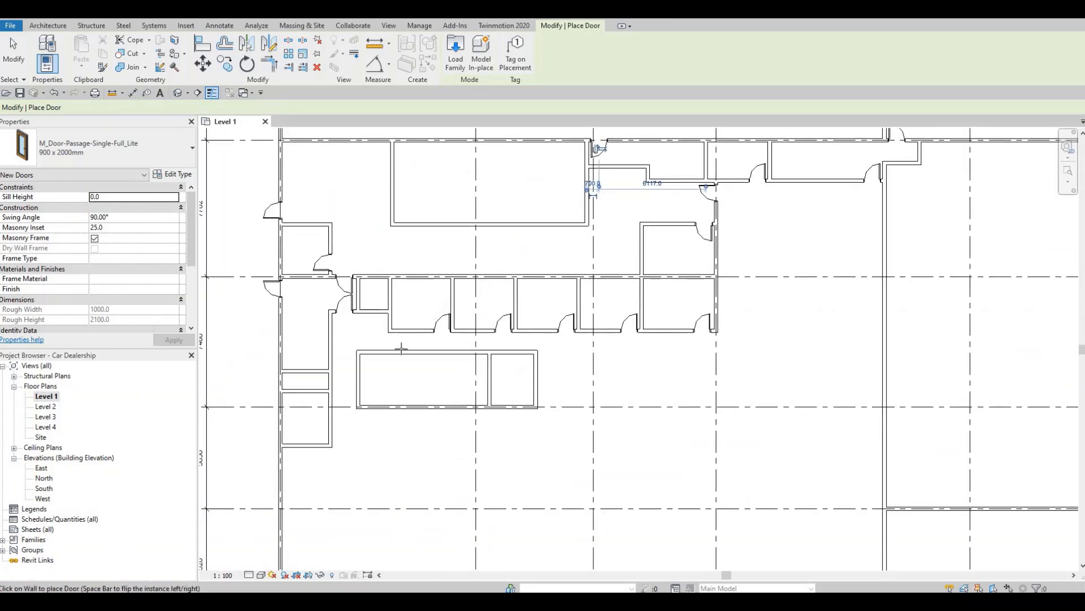
middle_click_drag(366, 380, 388, 316)
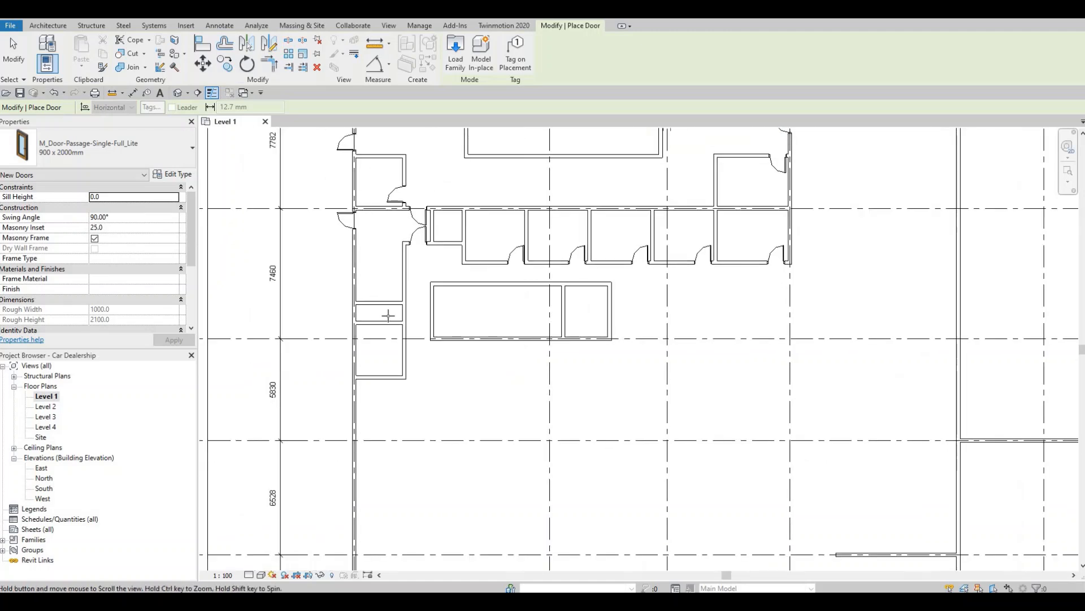
scroll(388, 315, "up", 4)
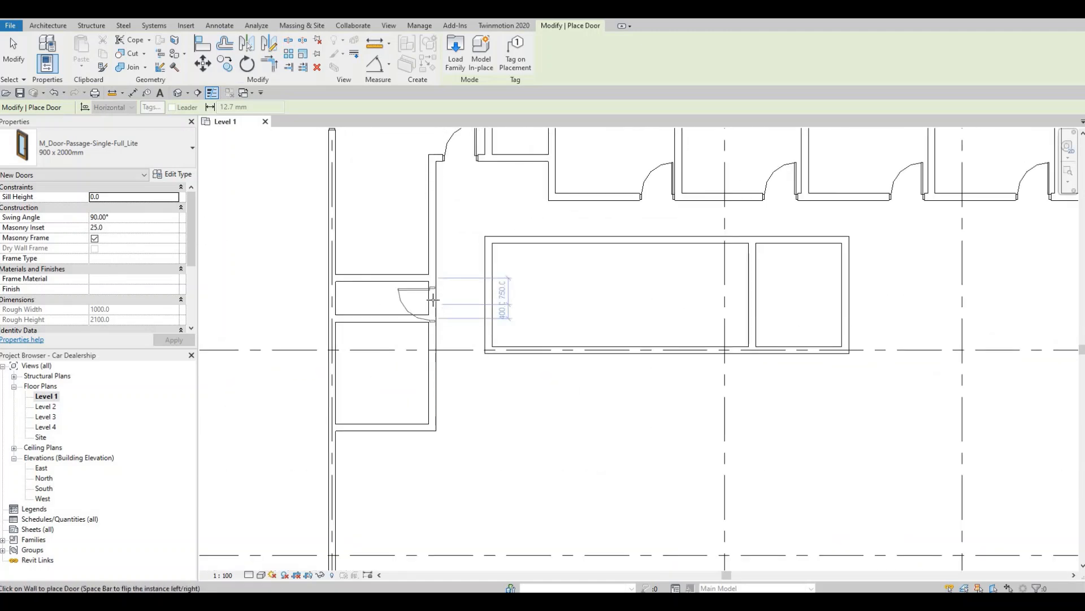
left_click(407, 298)
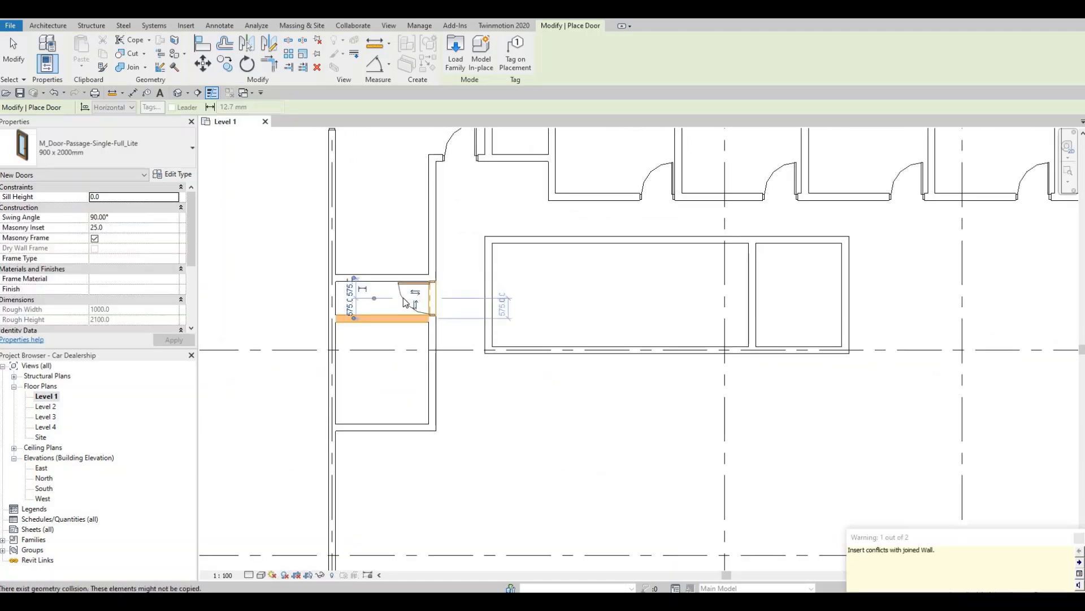
key("Escape")
key("Escape")
left_click(113, 148)
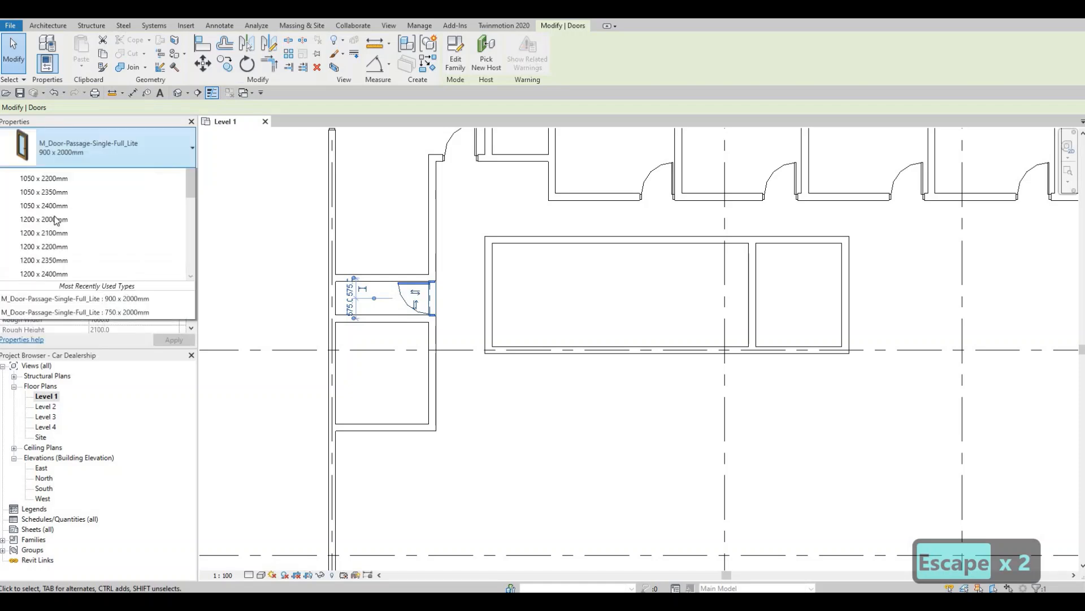
left_click(41, 211)
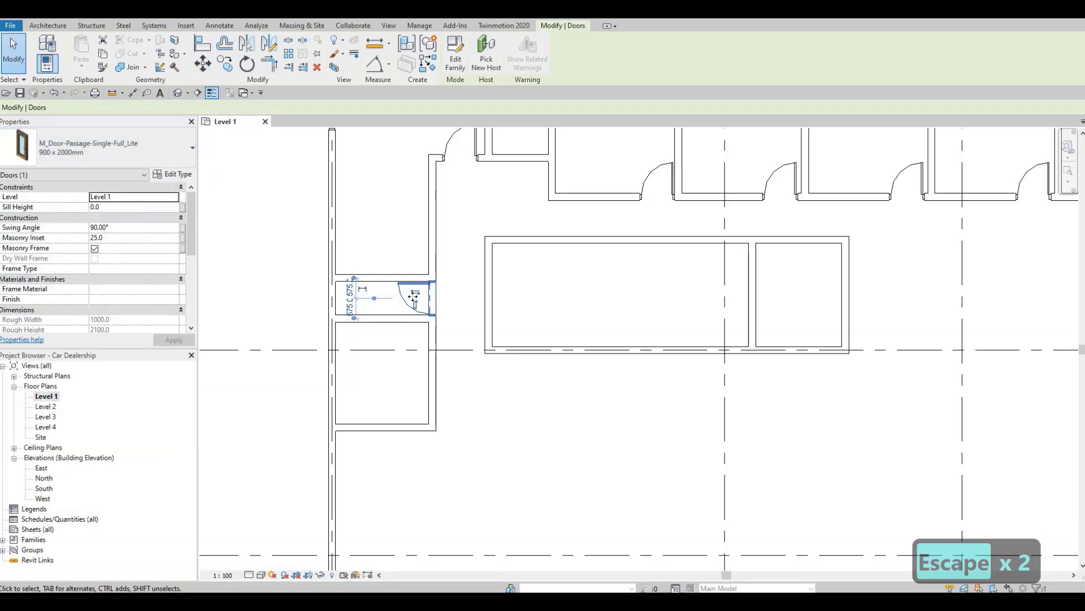
scroll(409, 296, "up", 2)
key("Escape")
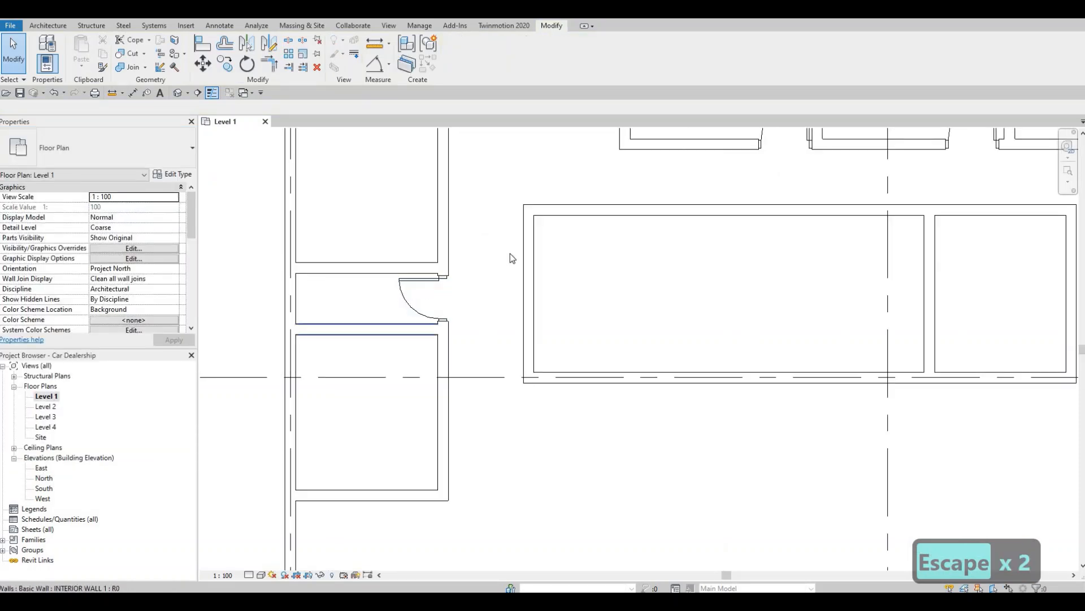
scroll(546, 259, "down", 3)
key("Escape")
left_click(580, 237)
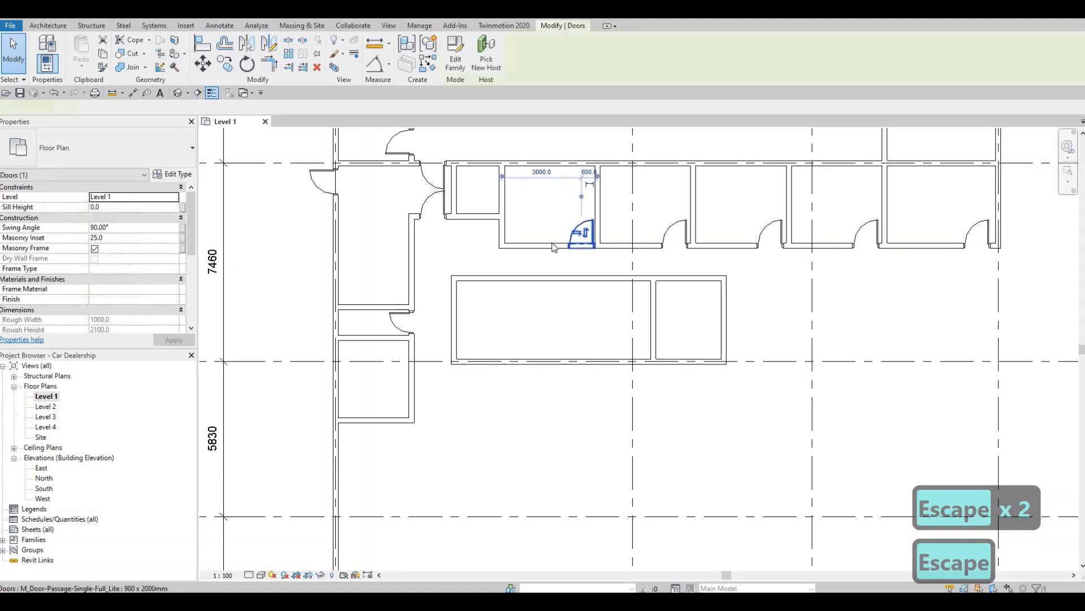
key("c")
key("s")
middle_click_drag(687, 332, 650, 298)
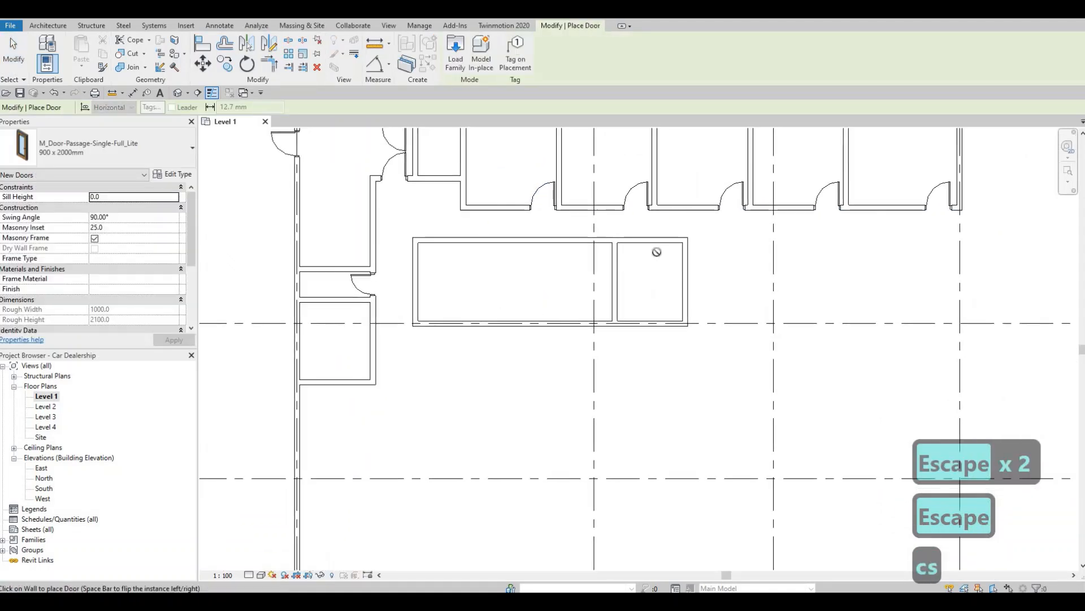
key("Escape")
scroll(670, 268, "up", 1)
key("Escape")
- Cut a wall opening about 1282 mm wide in the upper wall of the smaller central room
left_click(645, 238)
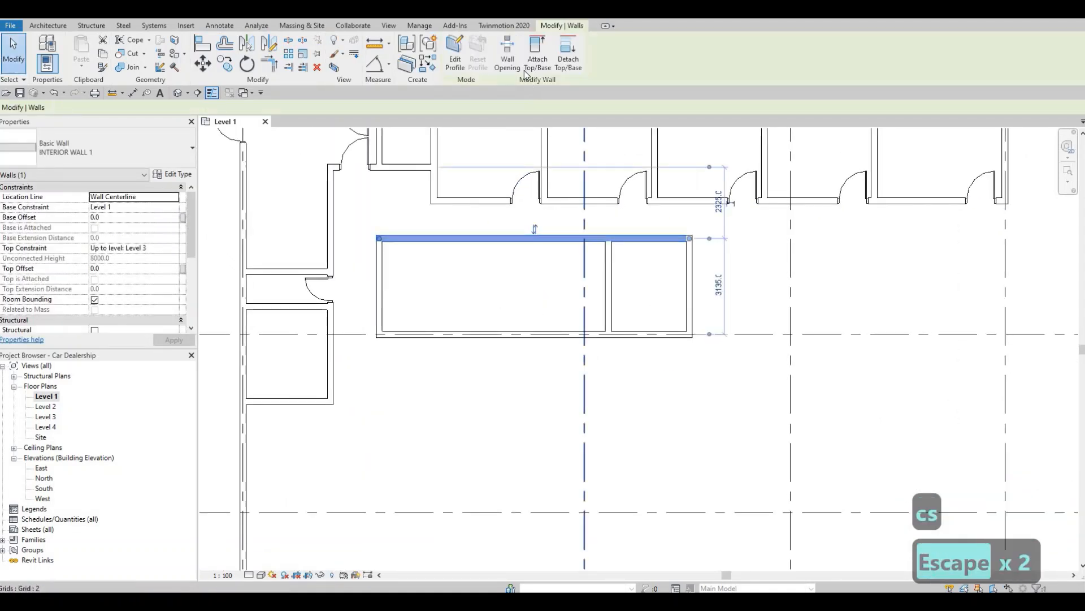
left_click(507, 53)
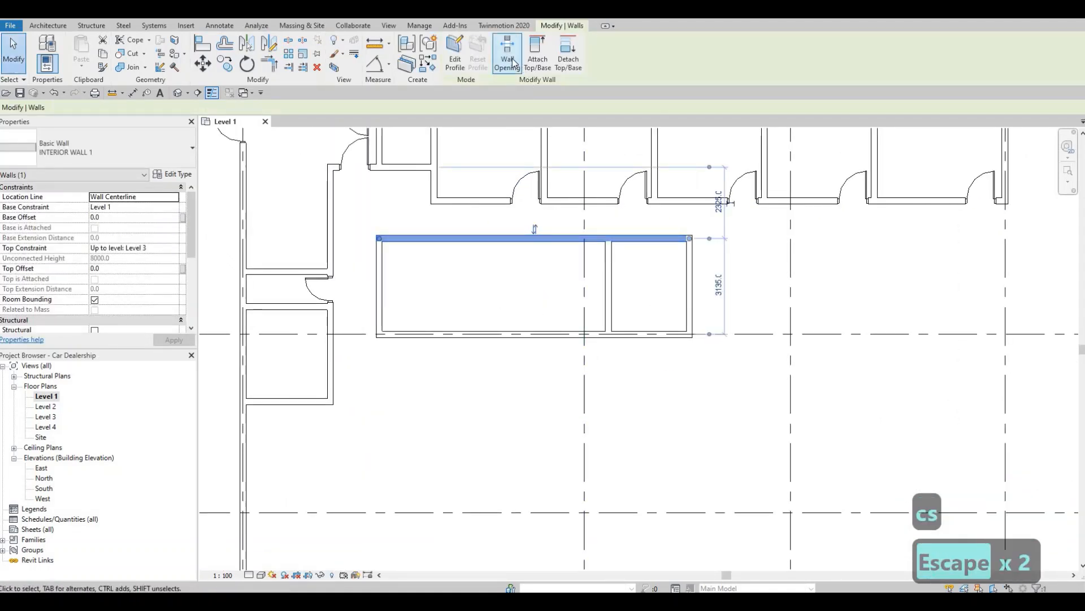
left_click(623, 238)
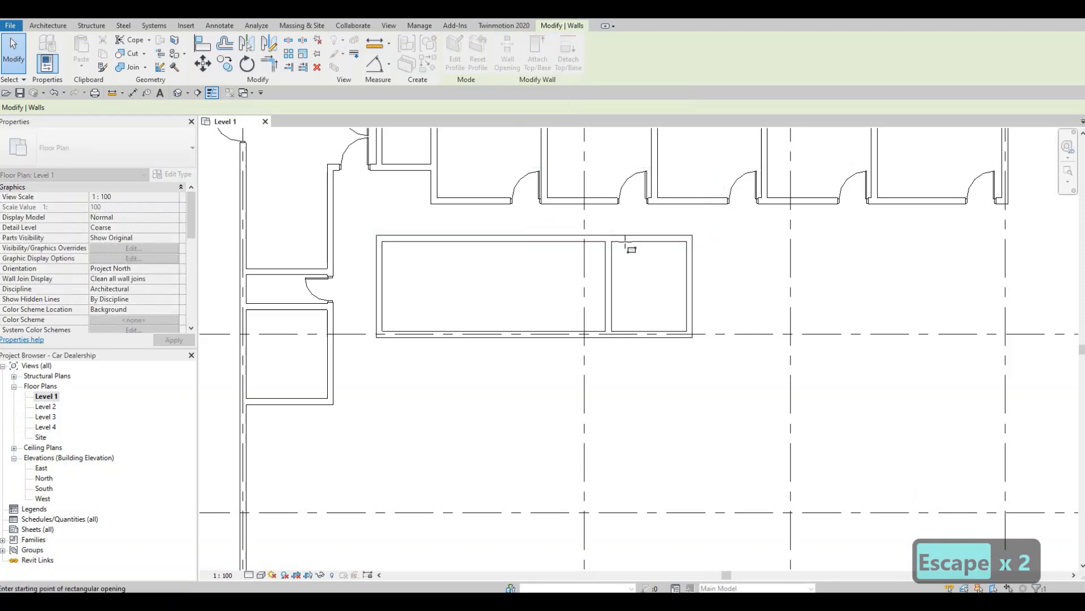
left_click(680, 244)
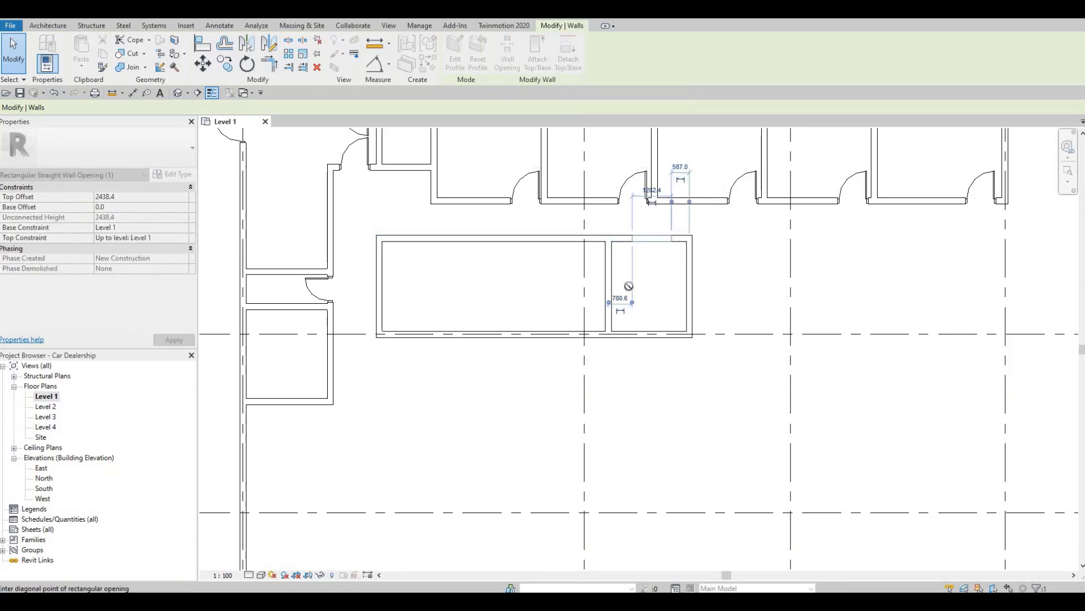
key("Escape")
scroll(633, 215, "down", 2)
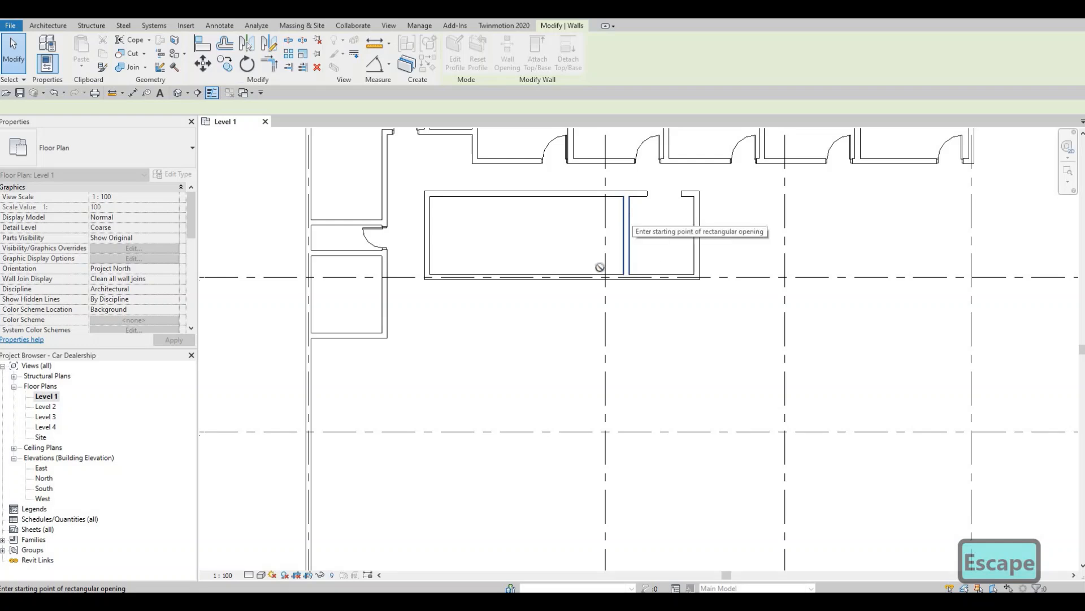
key("Escape")
key("Escape")
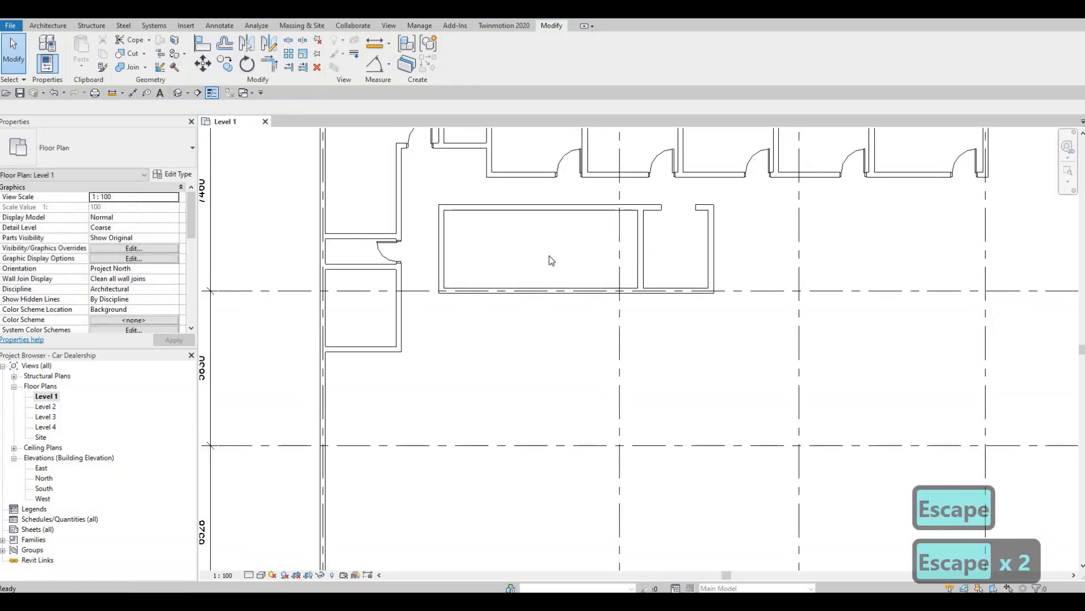
- Cut a wall opening about 5985 mm wide in the lower wall of the larger central room
left_click(523, 290)
left_click(507, 59)
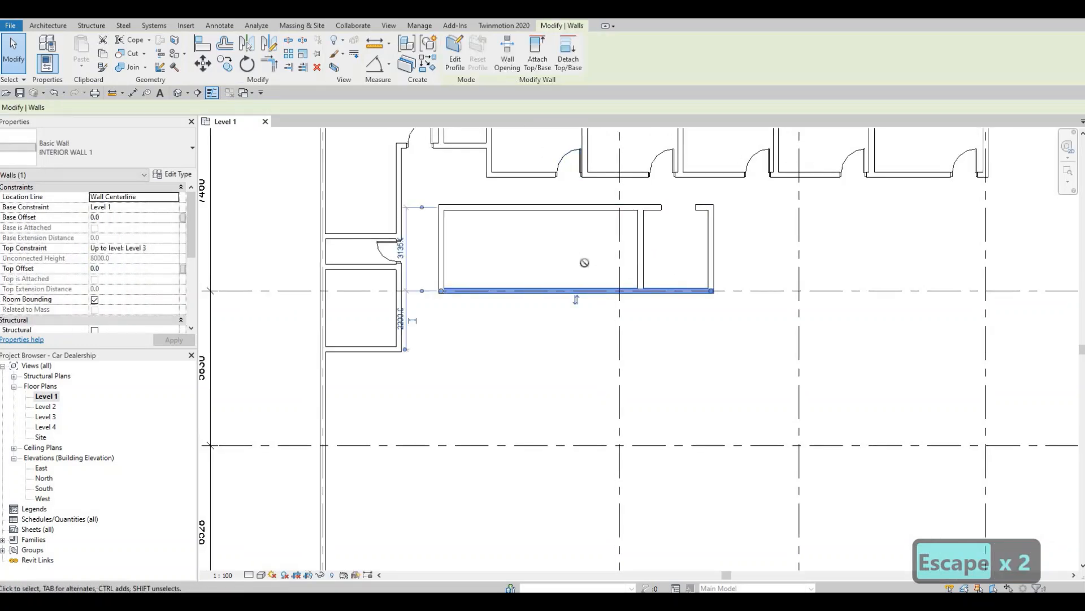
left_click(622, 292)
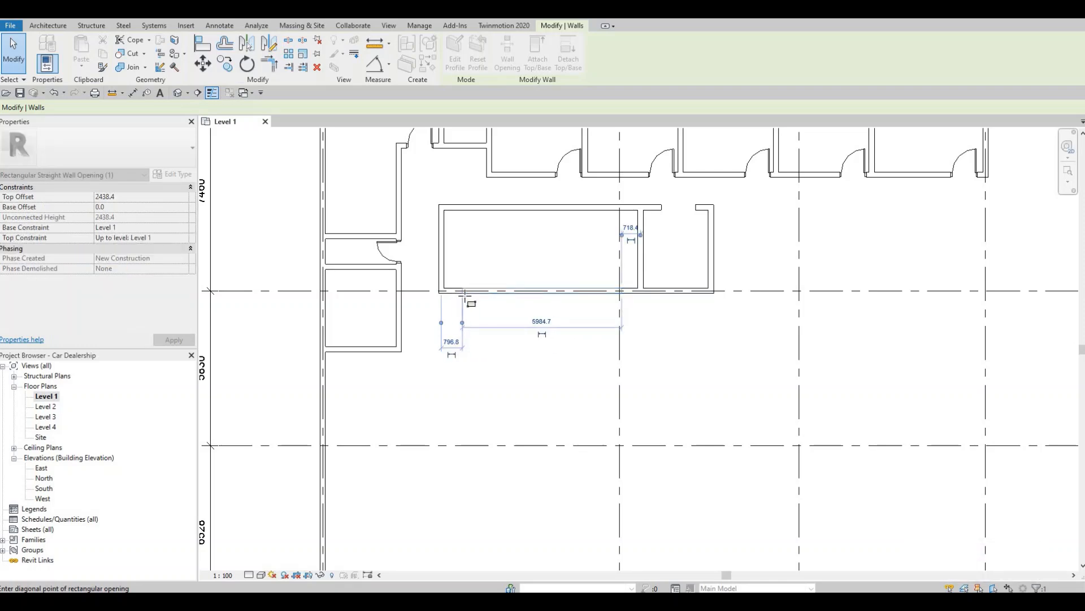
key("Escape")
key("Escape")
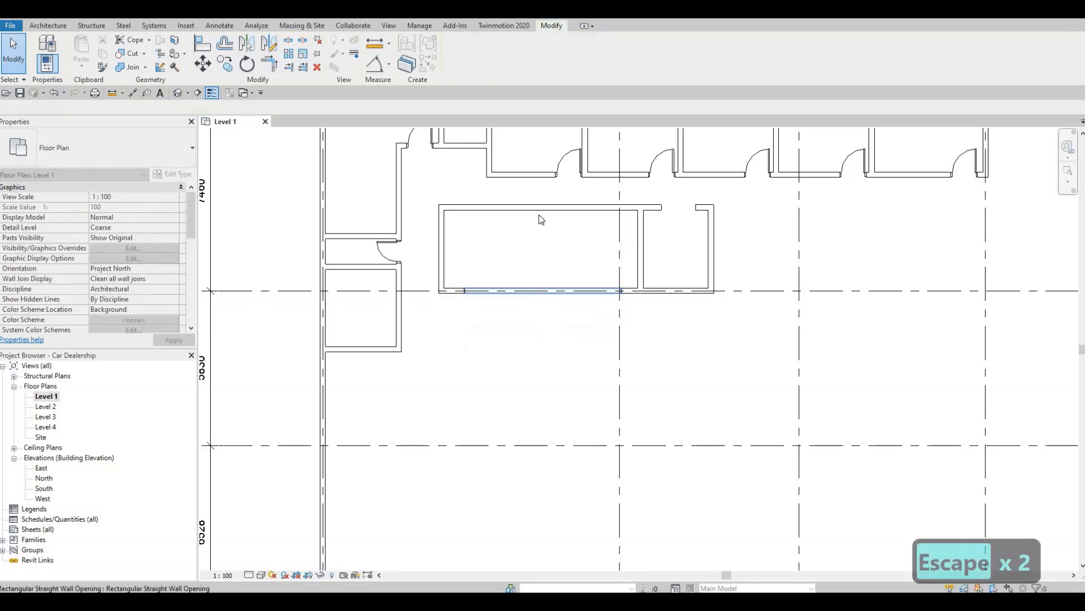
scroll(538, 215, "down", 2)
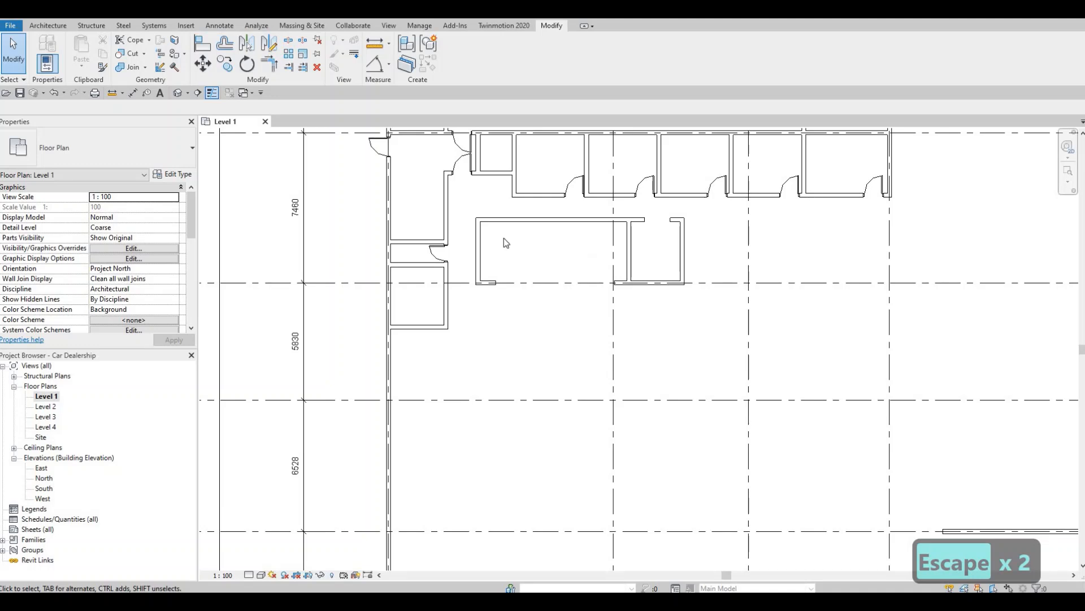
scroll(505, 241, "up", 2)
scroll(514, 220, "down", 4)
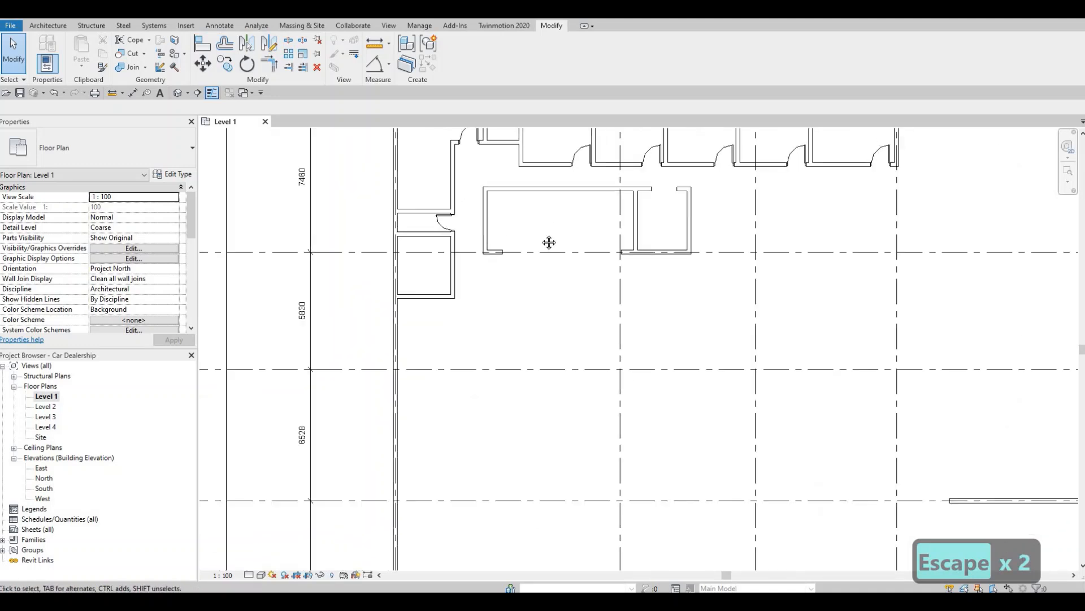
key("Escape")
key("Escape")
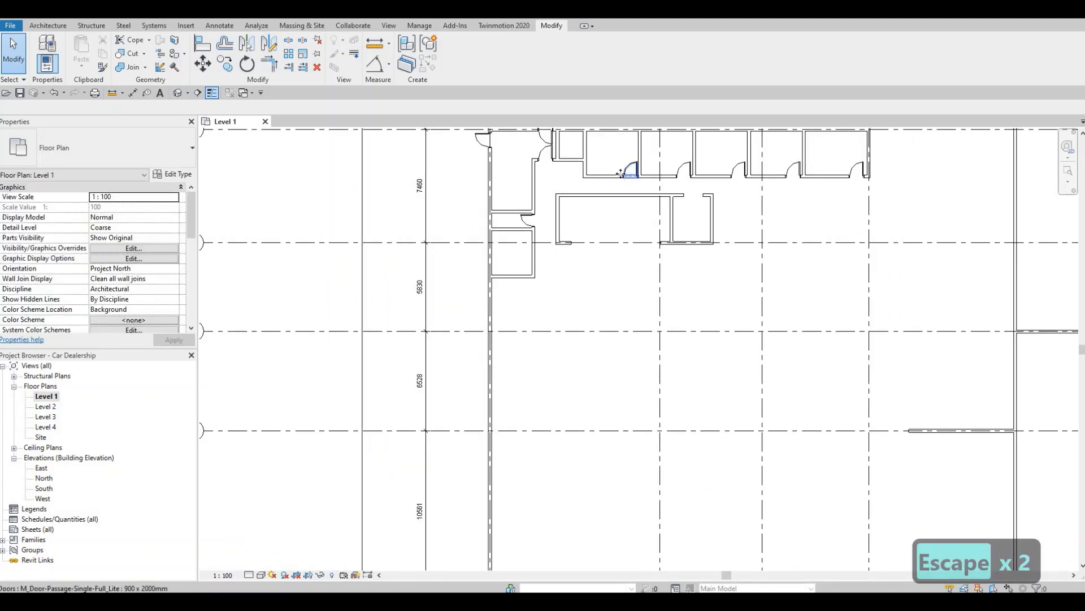
- Place a matching door in the right wall of the small room below the narrow room, 600 mm from its upper wall
left_click(625, 173)
key("c")
key("s")
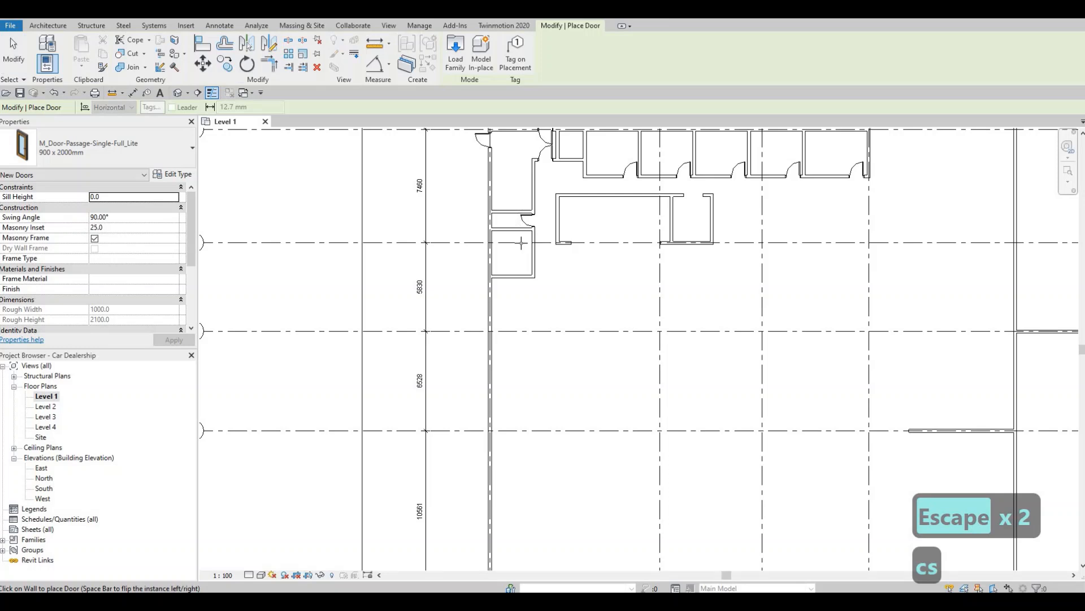
scroll(521, 243, "up", 2)
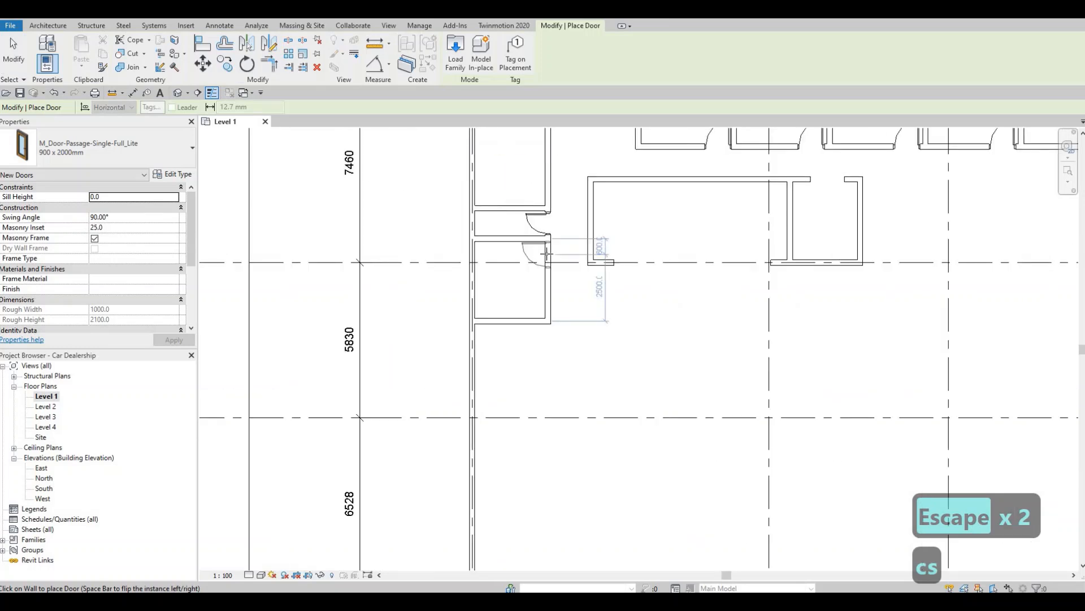
left_click(546, 253)
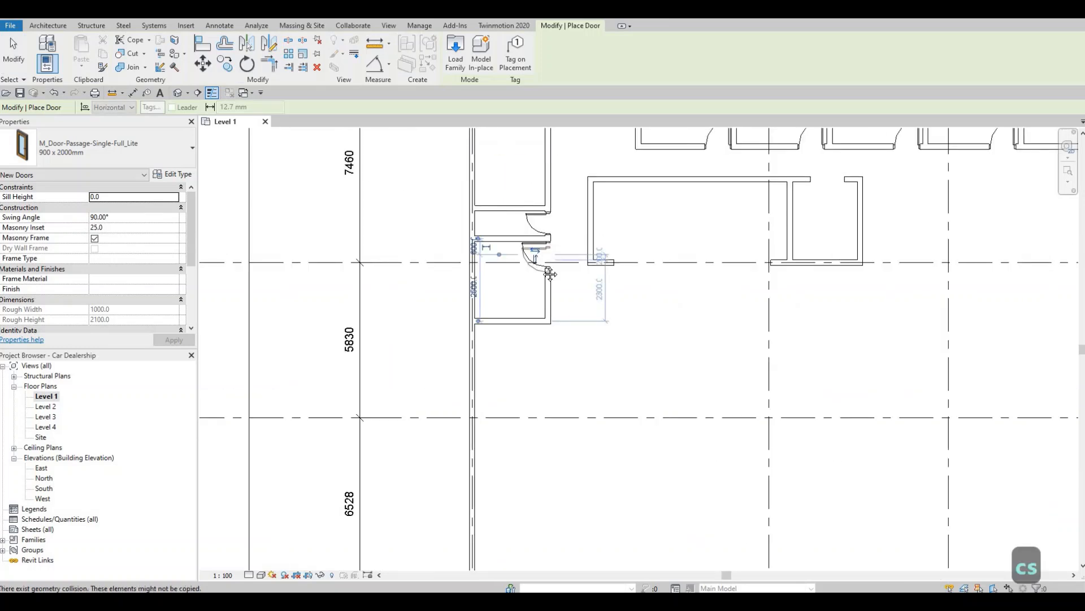
key("Escape")
key("Escape")
scroll(535, 274, "down", 1)
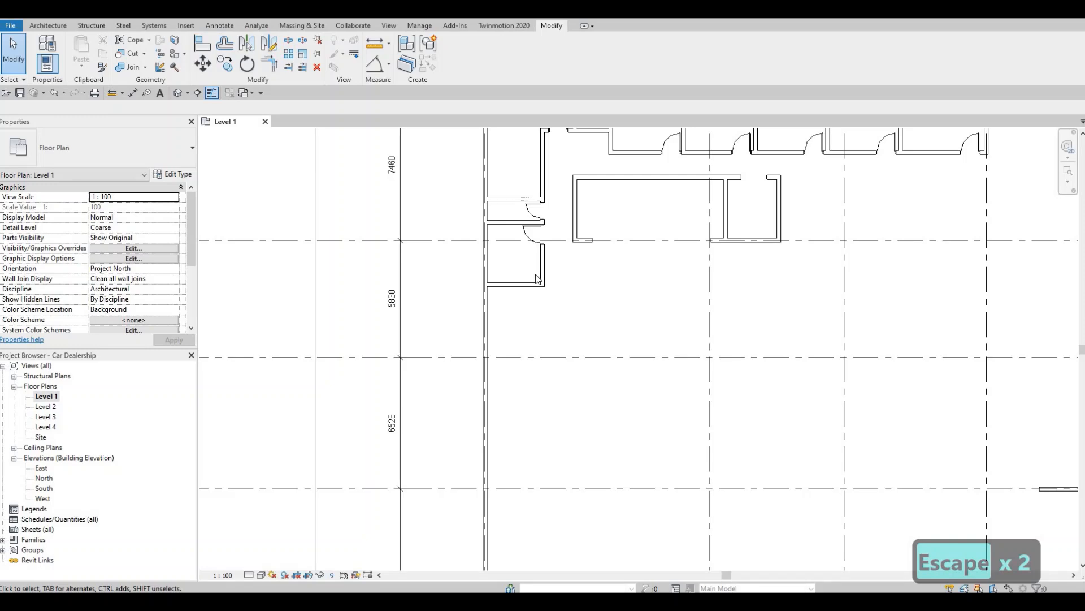
- Extend the free left end of the short interior wall on grid L to grid 4, making the wall 9632 mm long
scroll(572, 258, "down", 2)
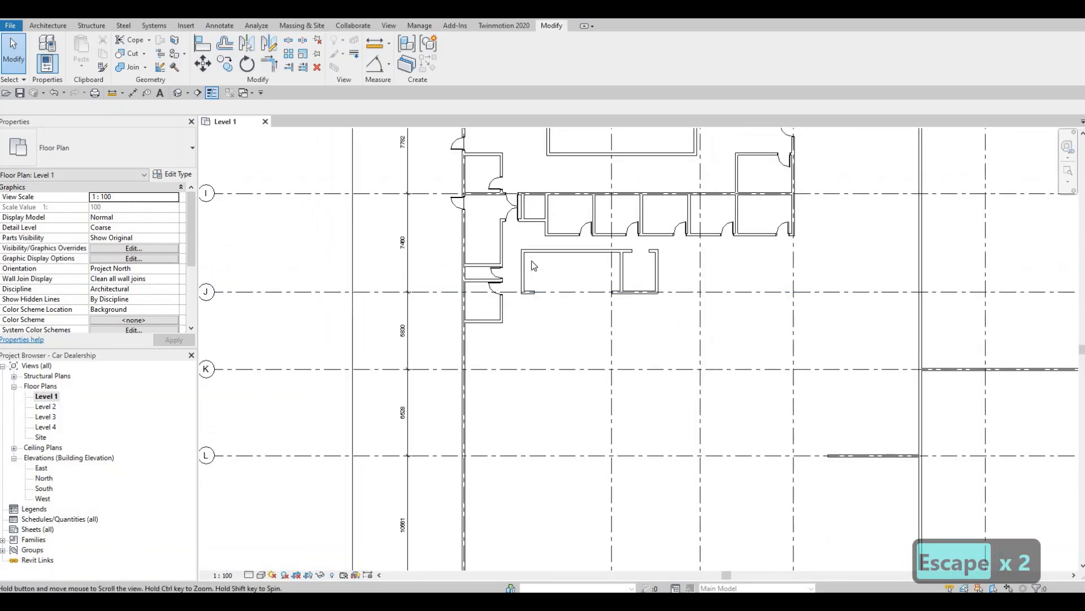
scroll(517, 294, "down", 4)
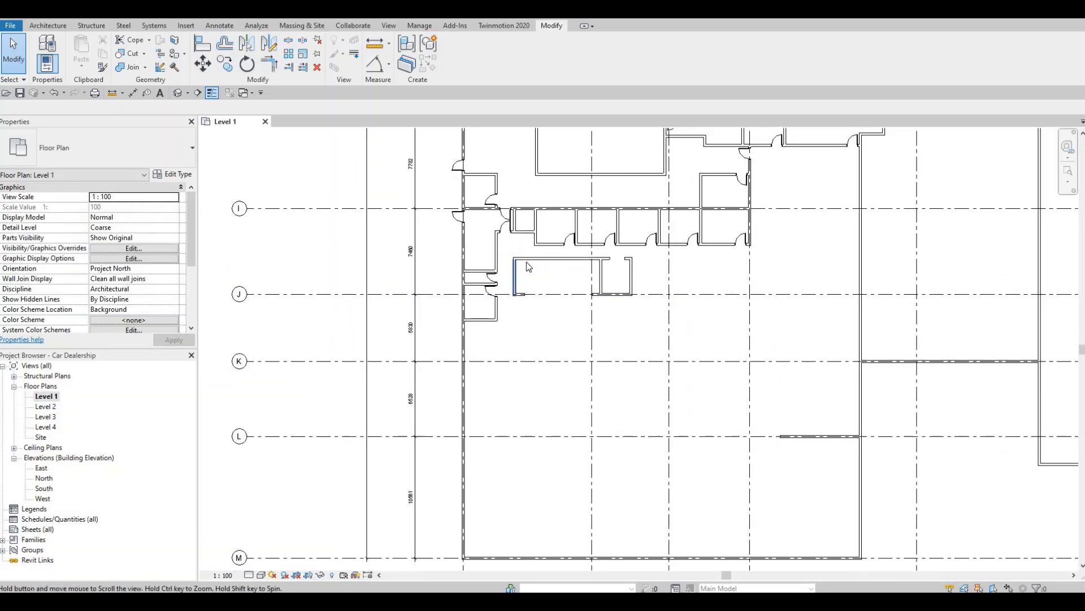
scroll(521, 296, "down", 1)
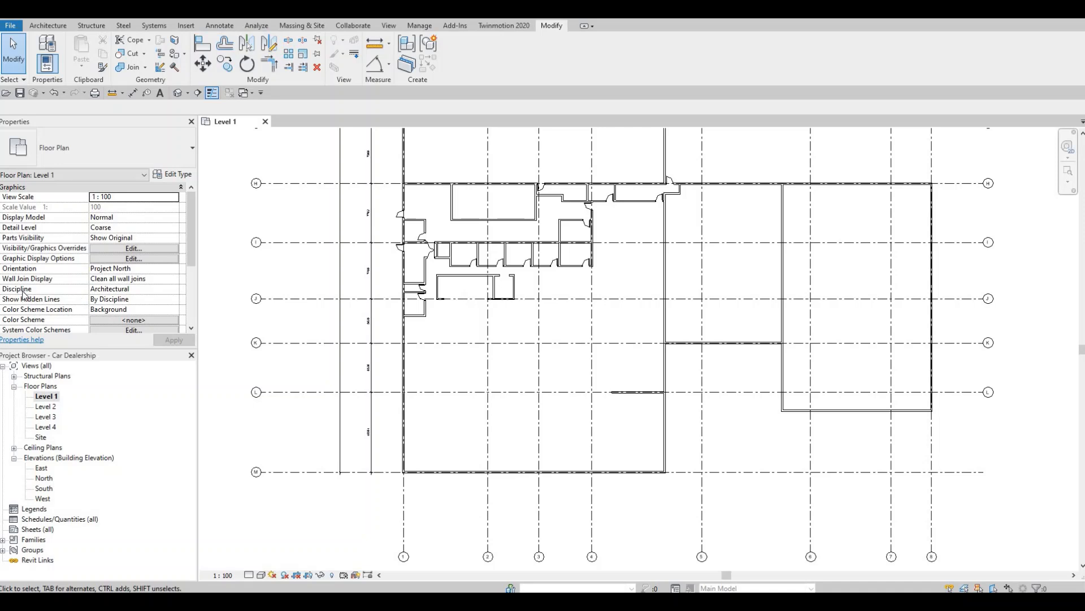
scroll(517, 296, "up", 1)
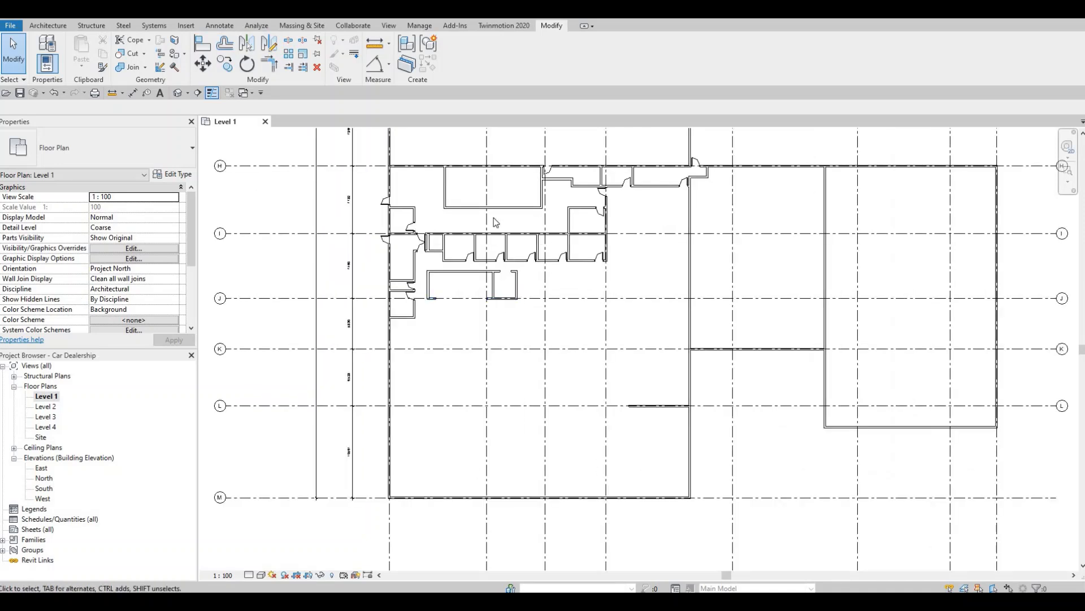
middle_click_drag(500, 345, 524, 233)
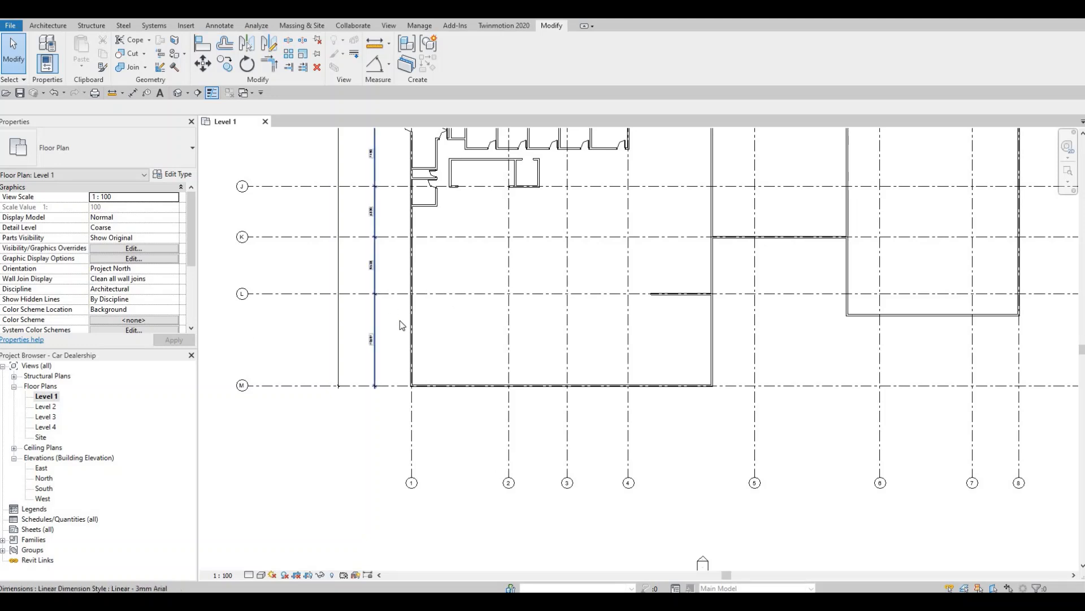
middle_click_drag(602, 339, 530, 357)
middle_click_drag(604, 309, 550, 329)
scroll(550, 329, "up", 2)
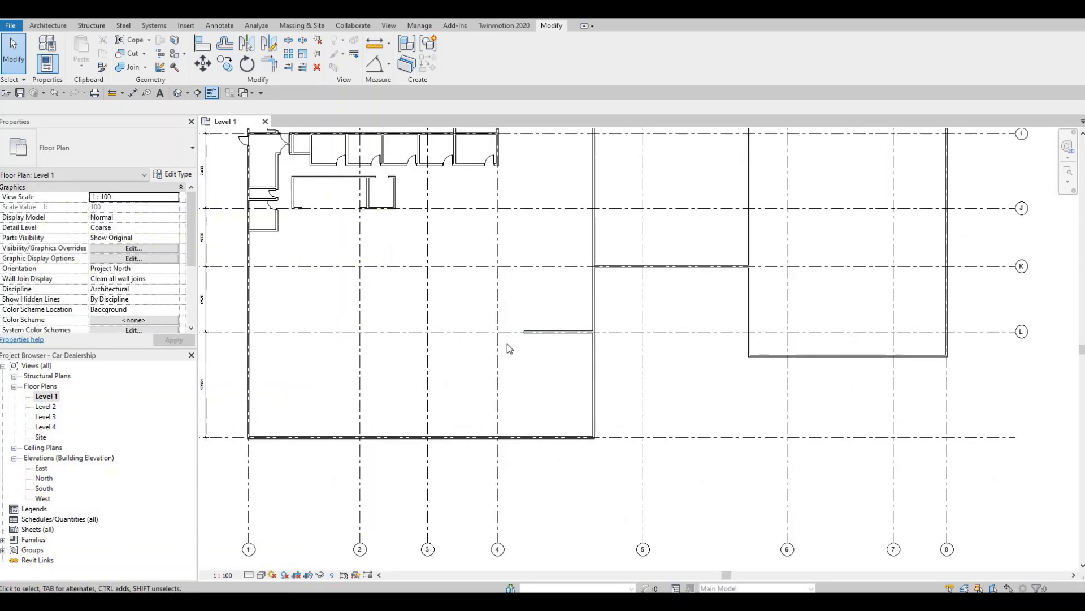
scroll(498, 371, "up", 1)
scroll(506, 422, "up", 1)
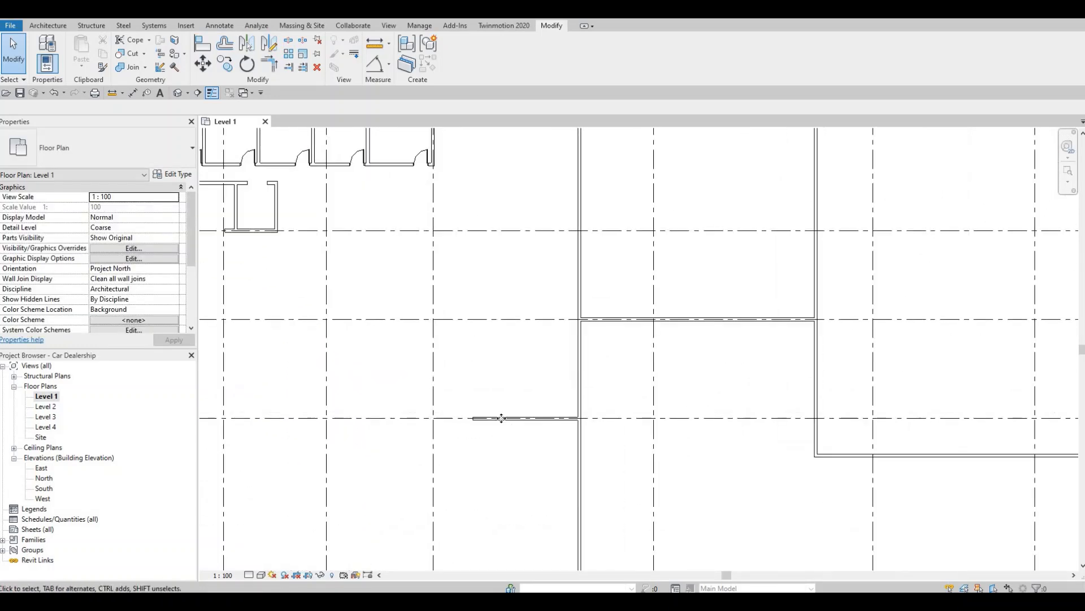
left_click(497, 416)
scroll(489, 388, "up", 1)
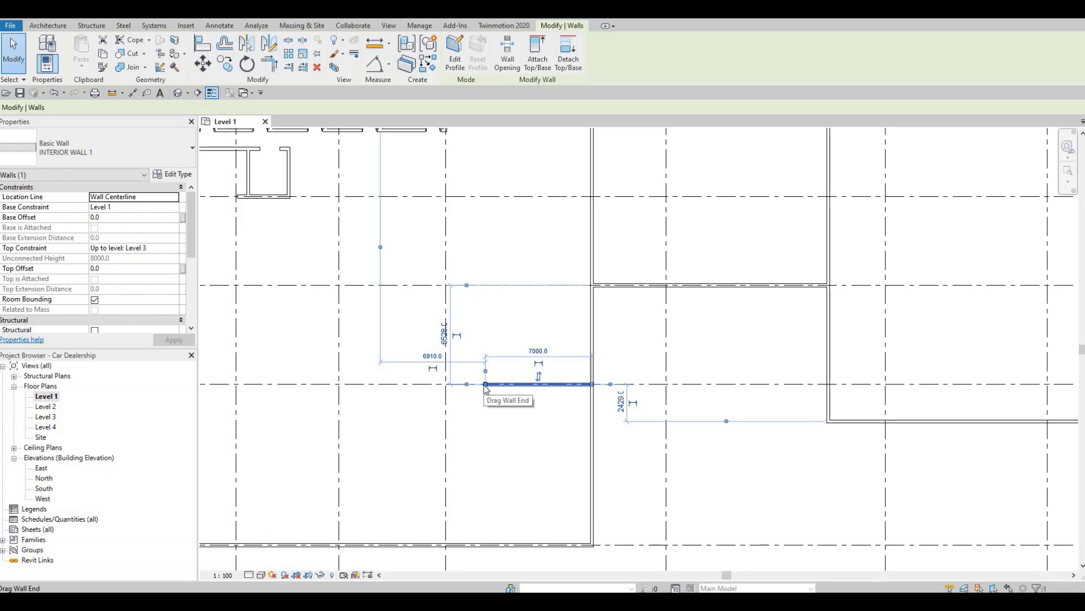
left_click_drag(472, 385, 446, 384)
- Examine the extended grid L wall's ends and its position relative to the exterior walls and gridlines
scroll(498, 418, "down", 3)
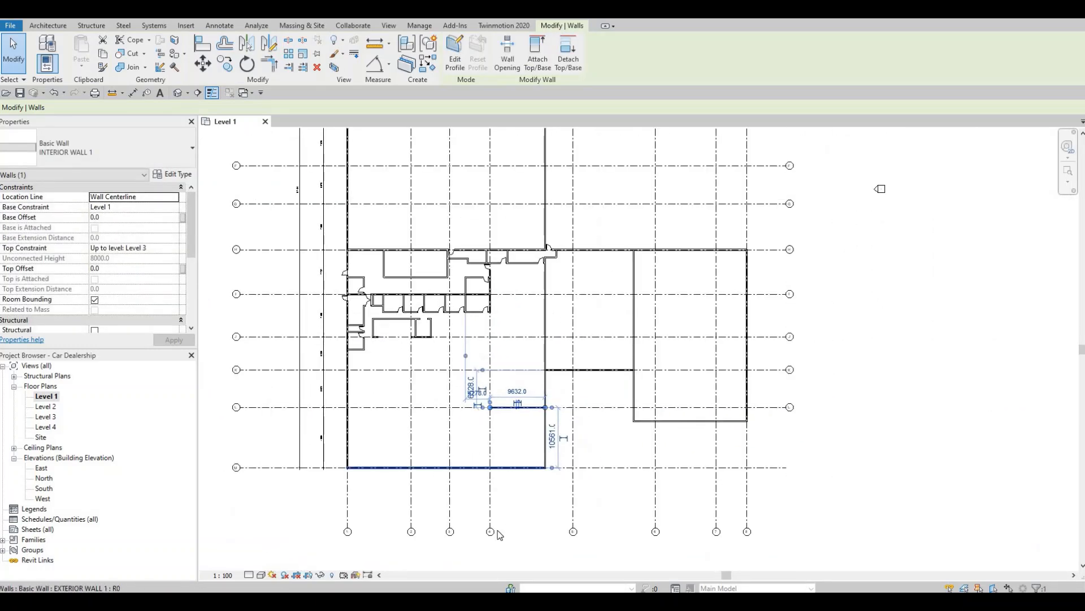
scroll(506, 474, "up", 1)
scroll(508, 513, "up", 3)
scroll(508, 510, "down", 5)
middle_click_drag(591, 436, 578, 474)
scroll(578, 473, "down", 1)
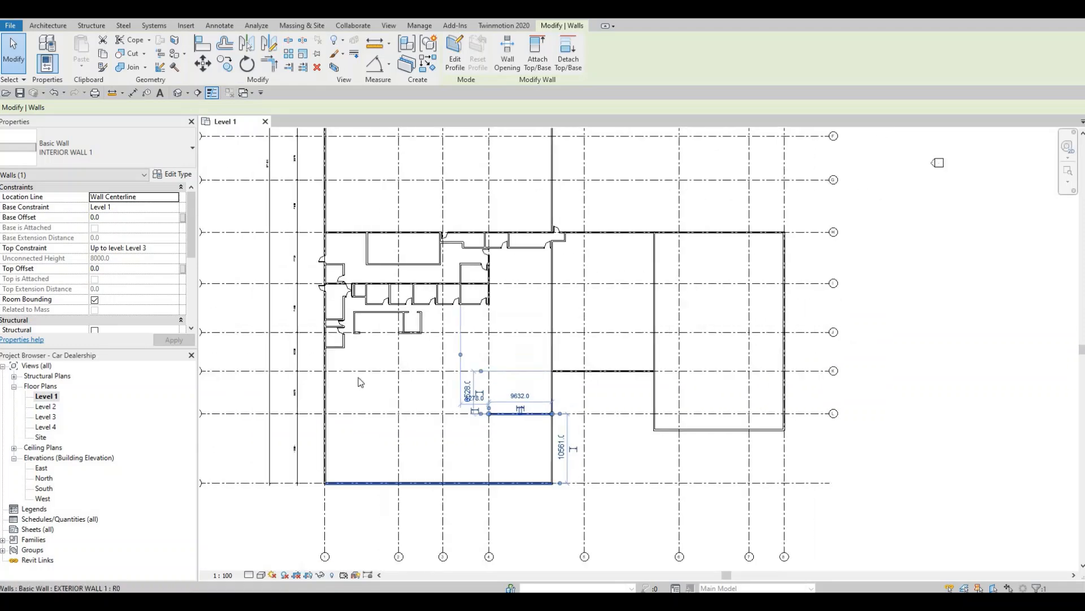
middle_click_drag(426, 418, 535, 394)
scroll(467, 387, "up", 2)
middle_click_drag(467, 388, 522, 383)
scroll(522, 382, "up", 1)
middle_click_drag(737, 375, 579, 358)
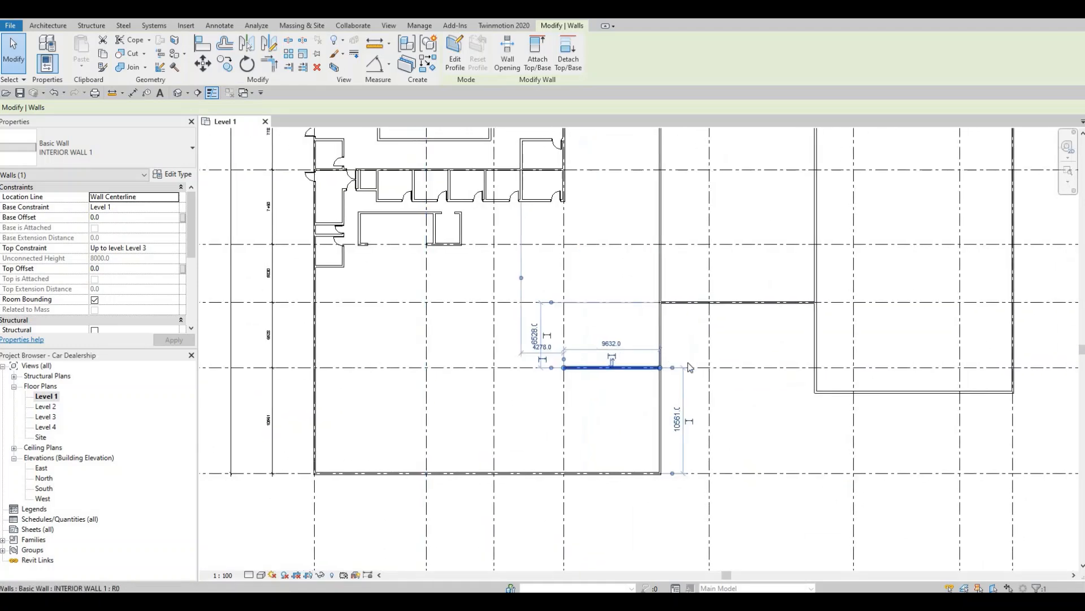
scroll(580, 358, "up", 4)
scroll(705, 374, "down", 4)
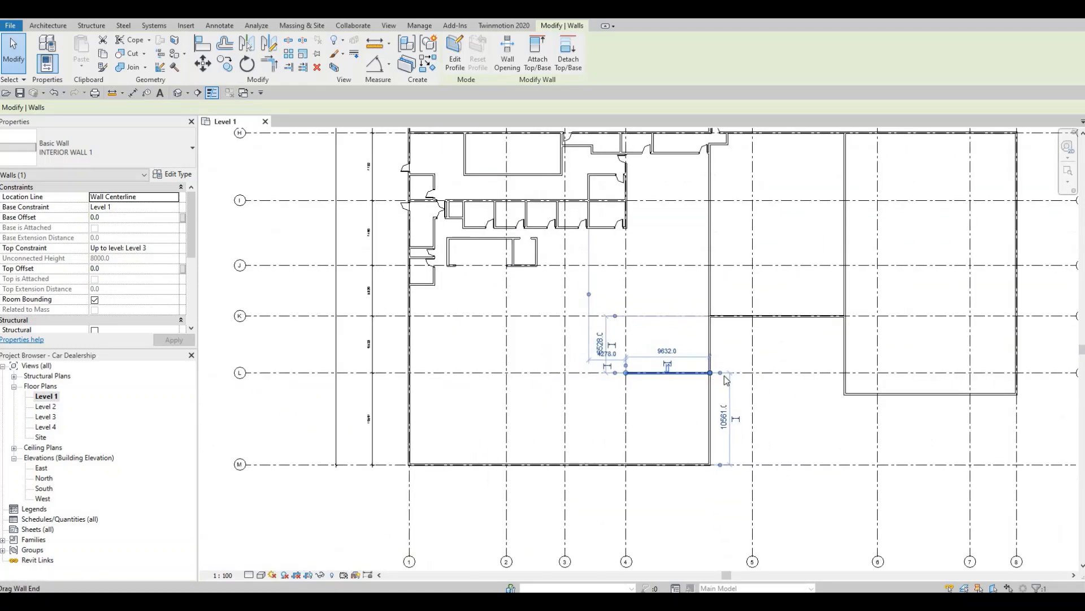
scroll(704, 373, "up", 2)
scroll(706, 374, "up", 2)
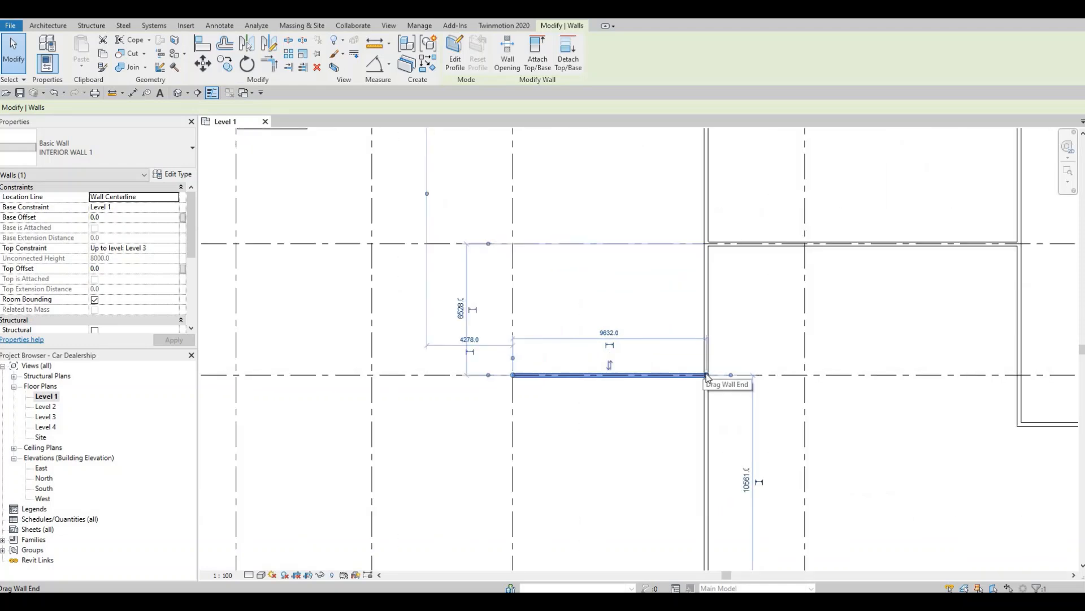
scroll(607, 347, "down", 4)
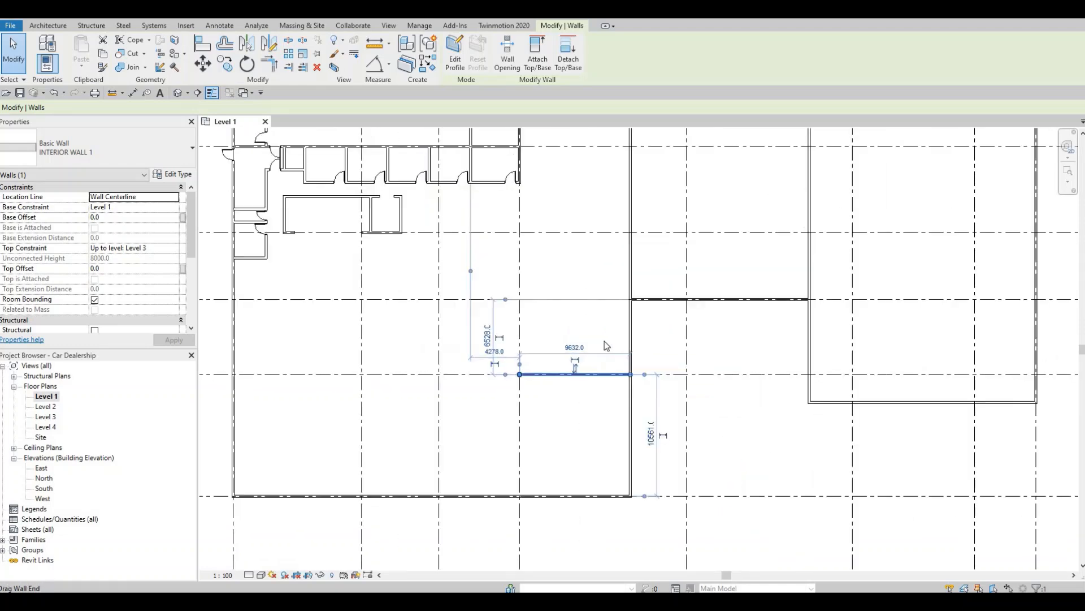
scroll(600, 334, "up", 3)
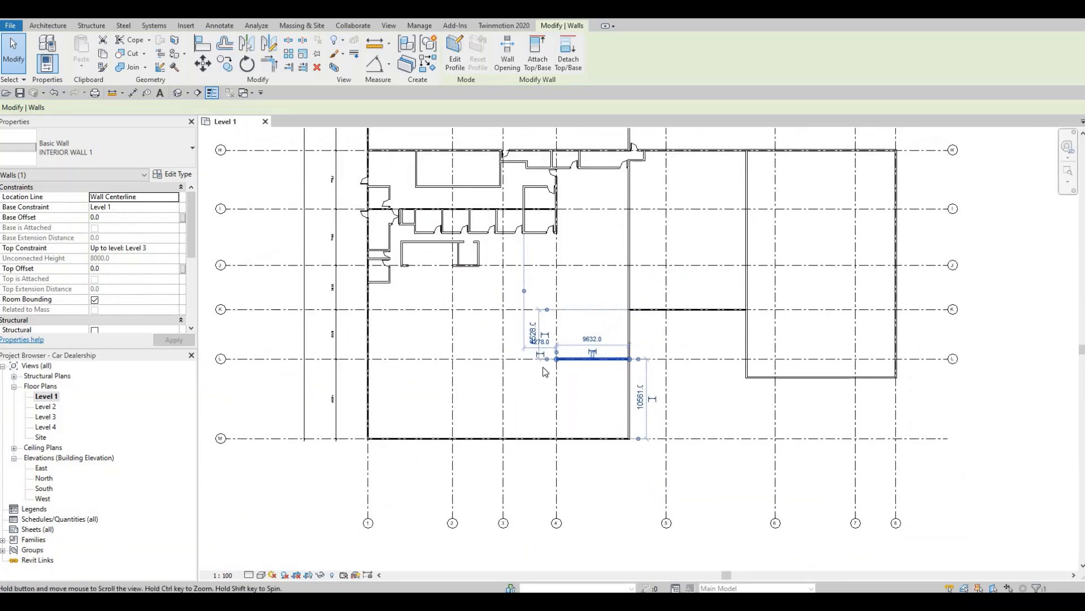
key("Escape")
key("Escape")
key("F1")
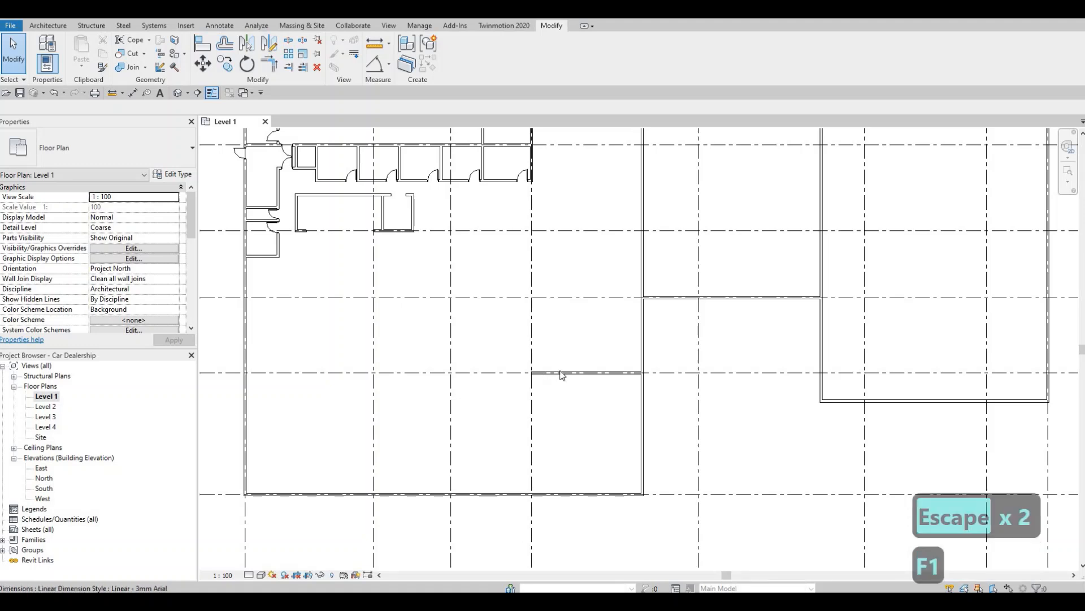
- Draw an INTERIOR WALL 1 chain from the grid L wall's left end, 2243 mm up along grid 4, and across to the exterior wall
left_click(558, 372)
key("c")
key("s")
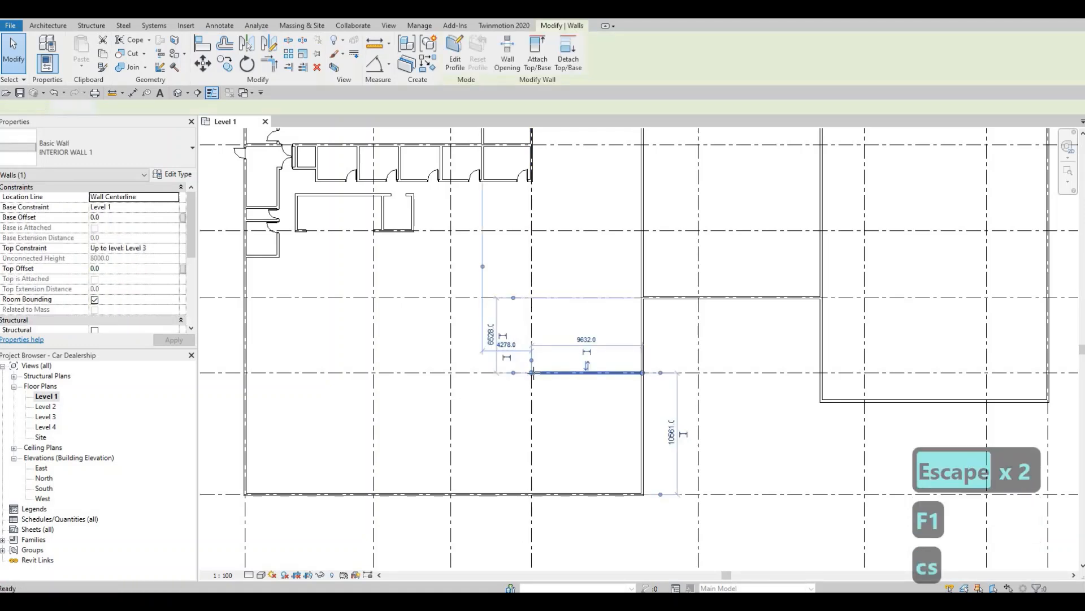
left_click(531, 372)
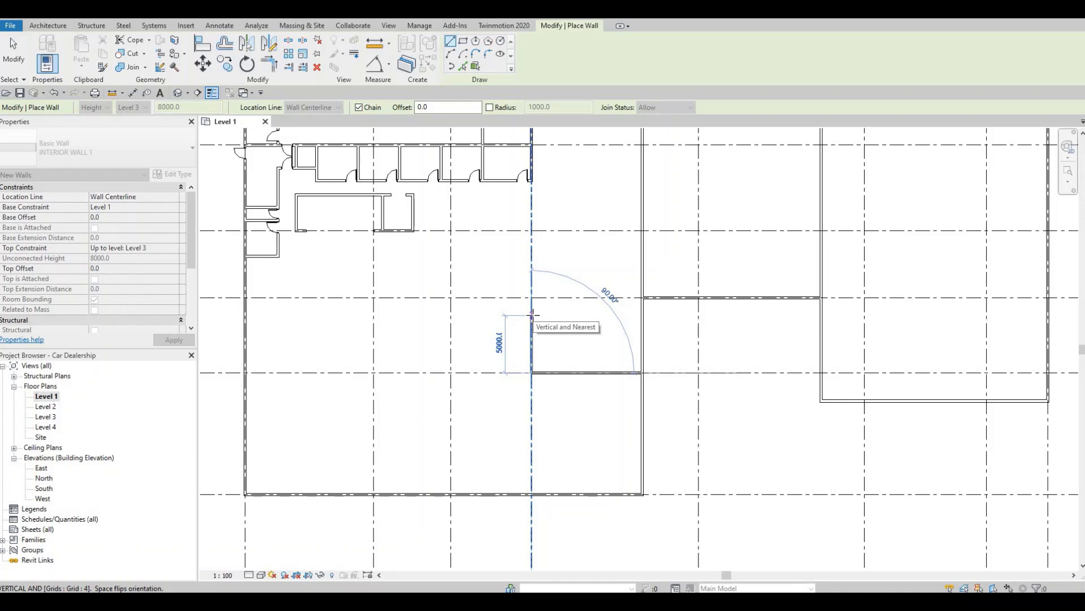
type("224")
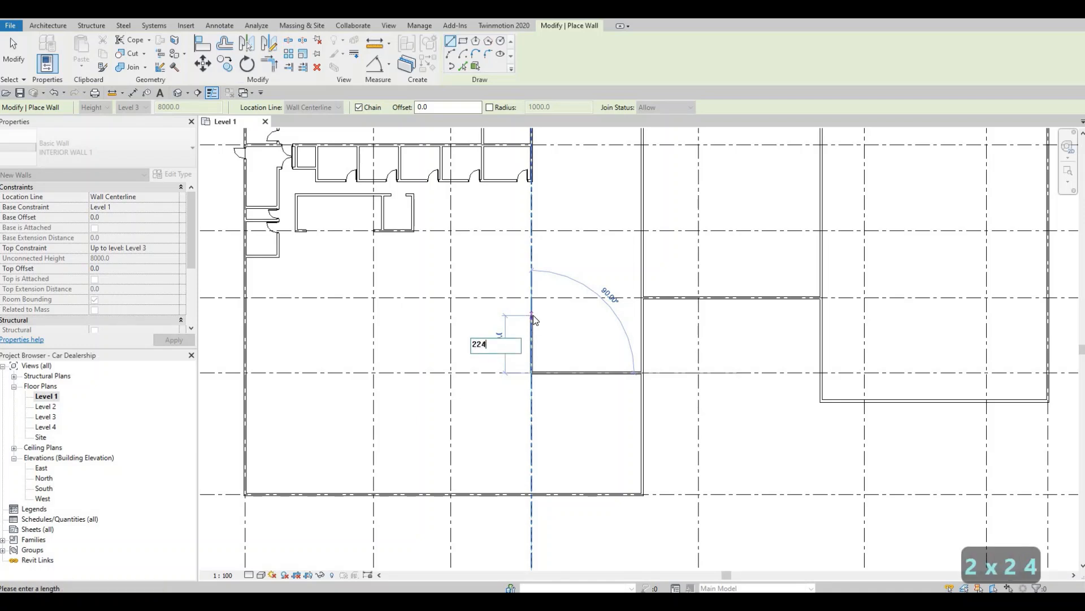
type("3")
key("Return")
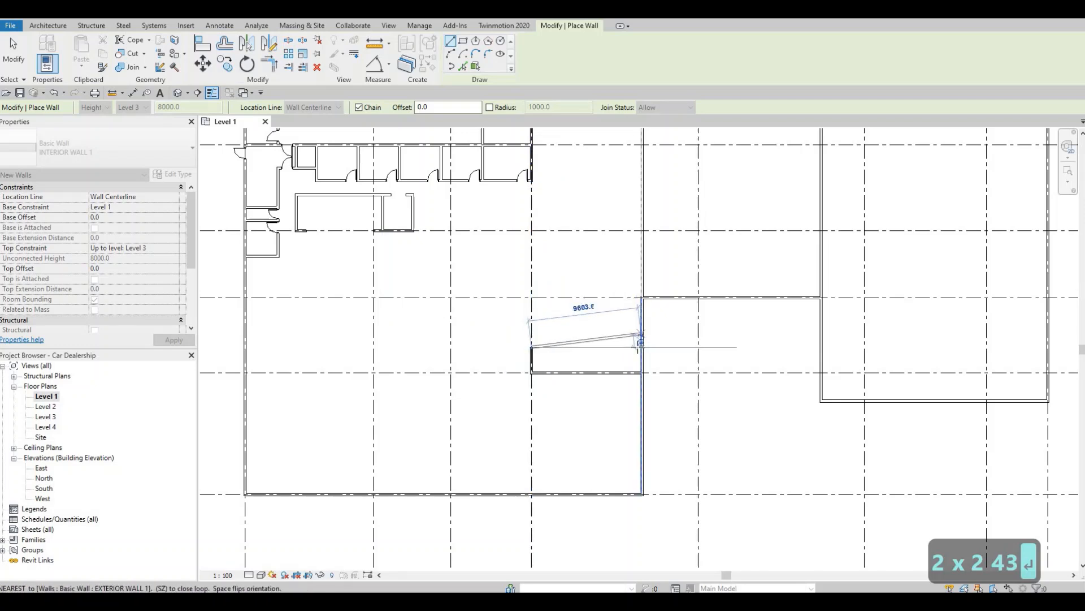
key("Escape")
- Continue the wall 1560 mm further up along grid 4 and across to the exterior wall, enclosing a second narrow room
left_click(531, 346)
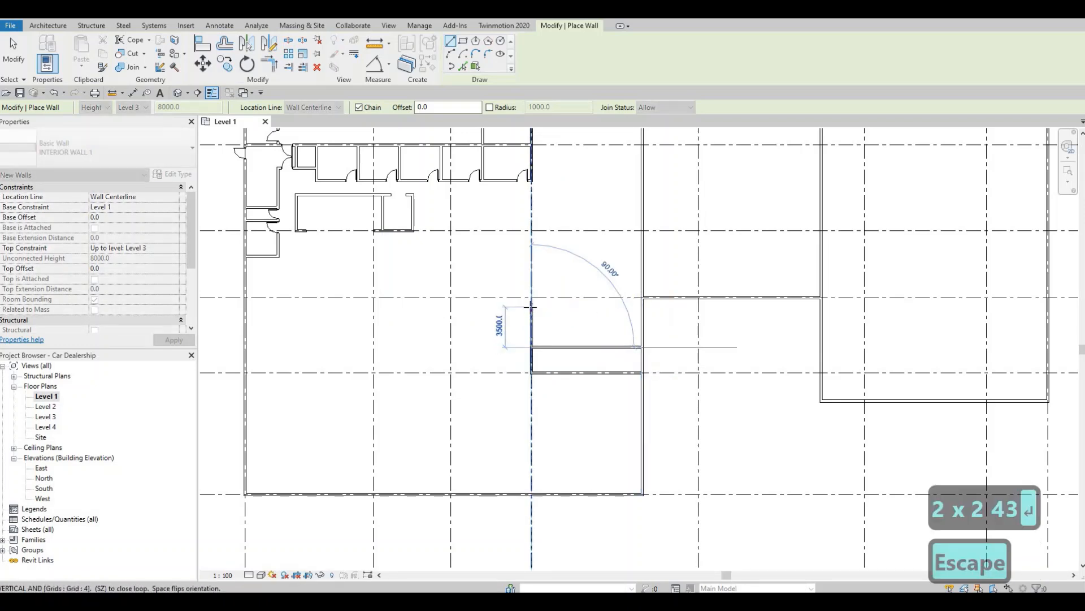
type("155")
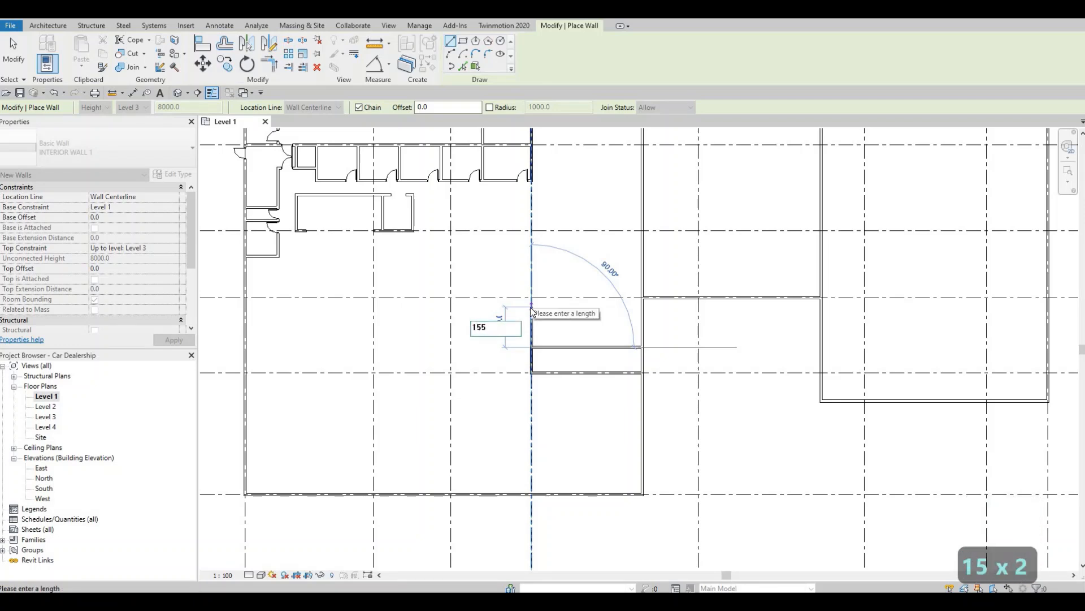
key("BackSpace")
key("BackSpace")
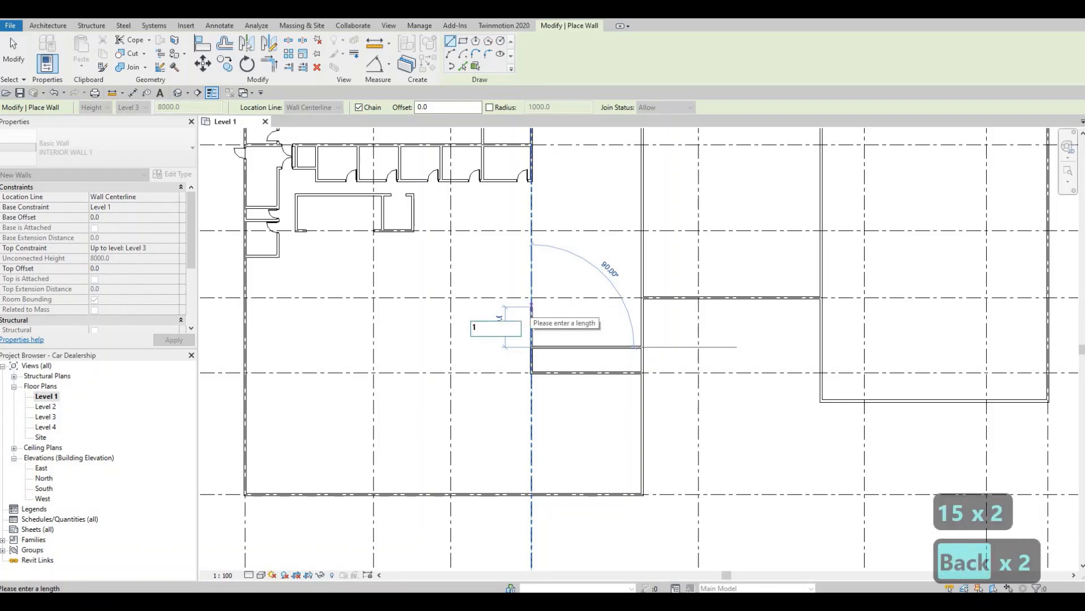
type("560")
key("Return")
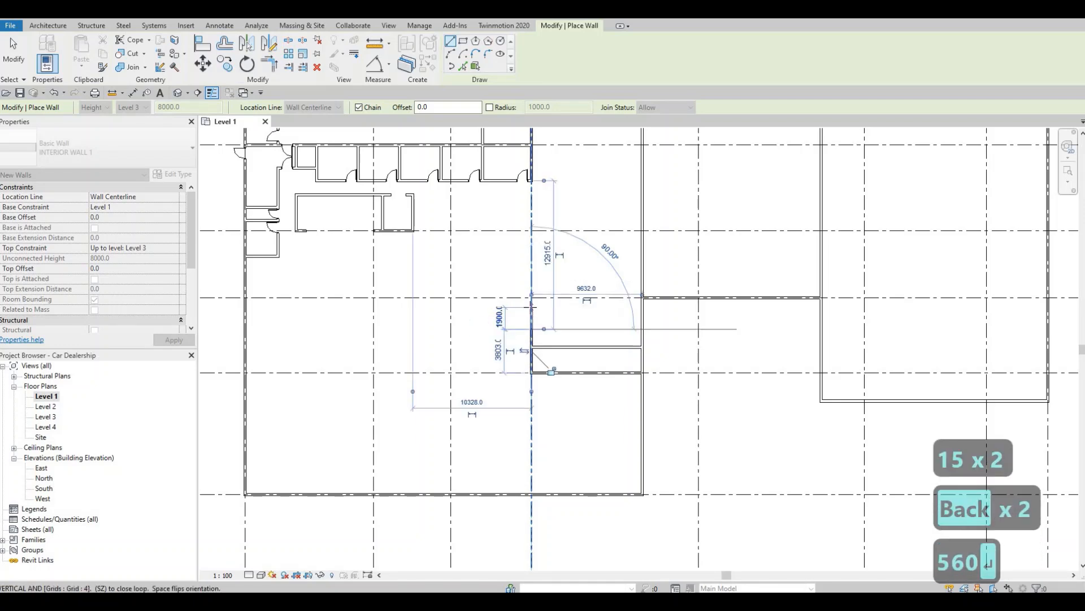
left_click(642, 328)
key("Escape")
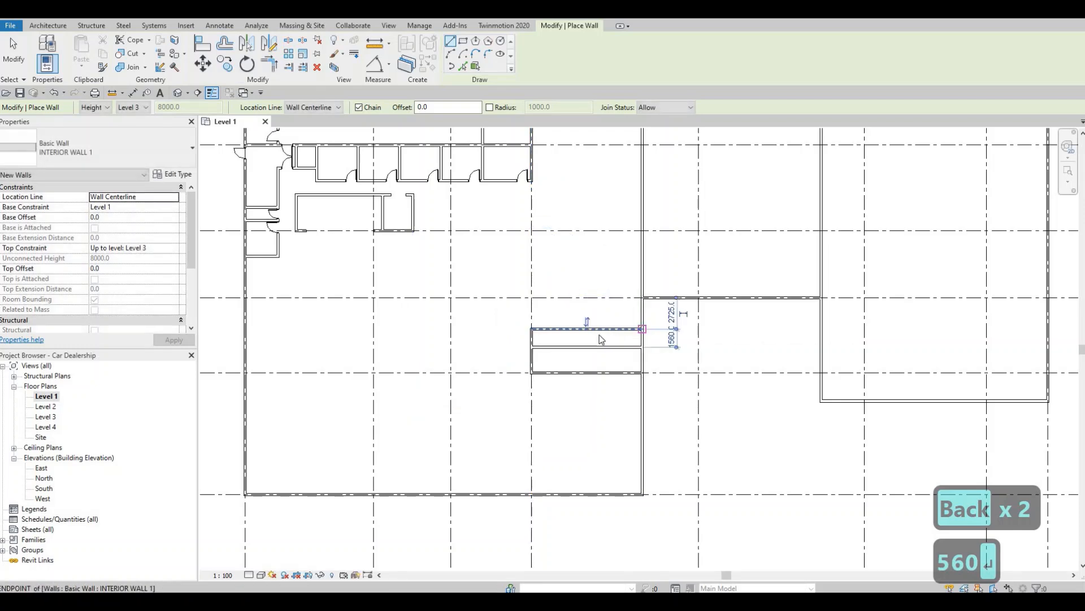
key("Escape")
key("Escape")
- Cut a wall opening about 3540 mm wide near the middle of the upper wall of the new upper narrow room
scroll(565, 331, "up", 2)
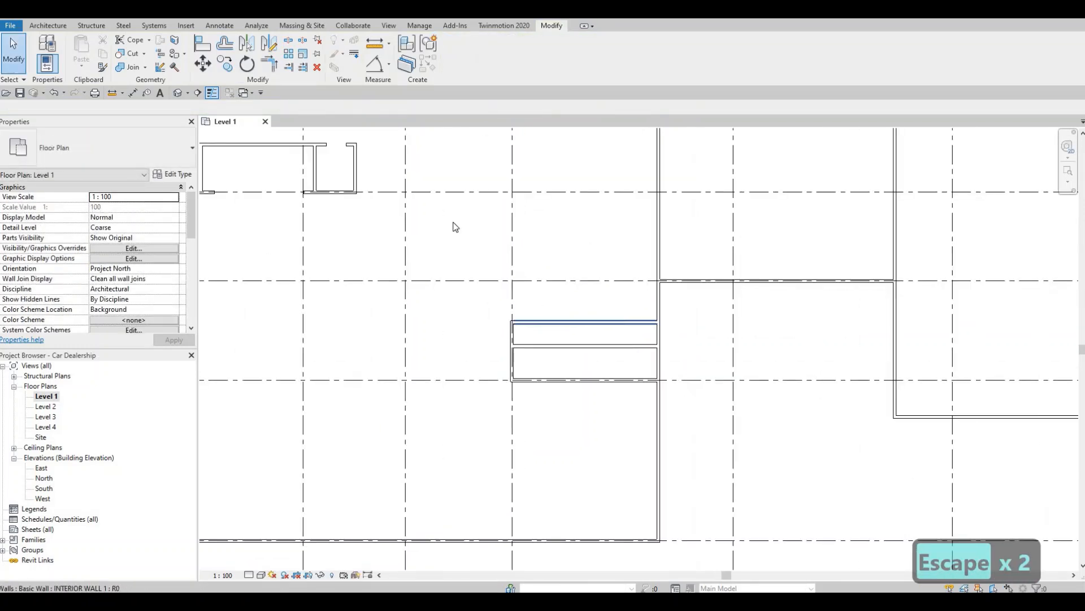
left_click(557, 321)
left_click(509, 63)
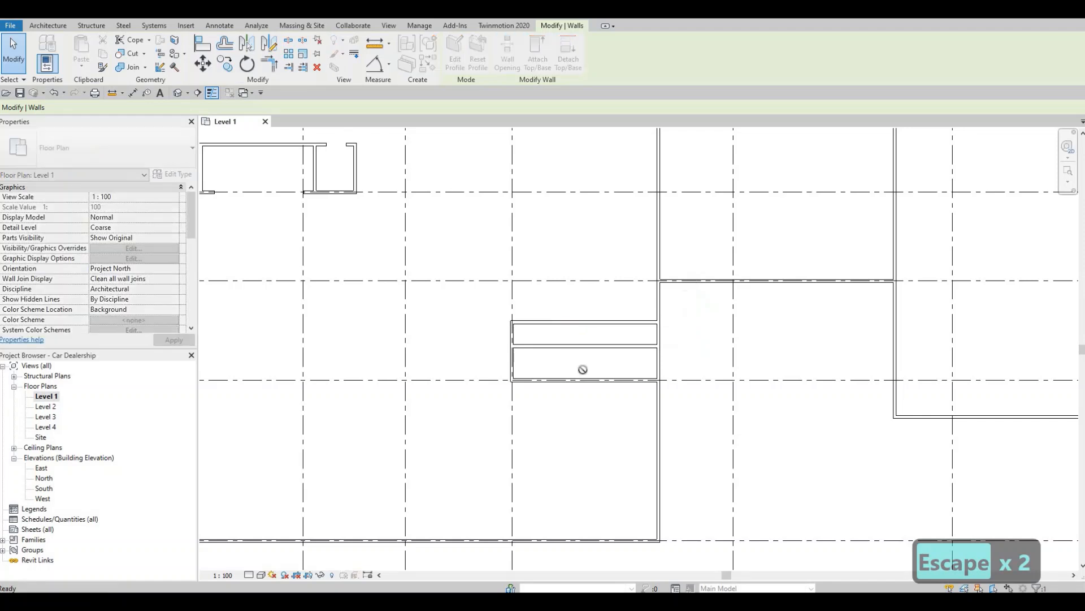
scroll(553, 310, "up", 2)
left_click(564, 326)
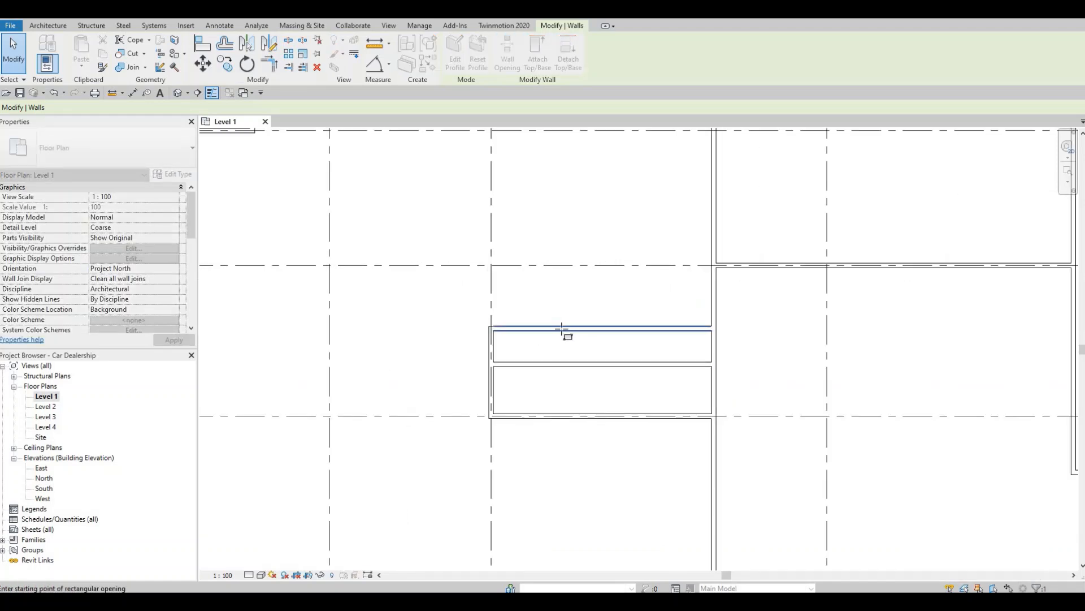
left_click(642, 328)
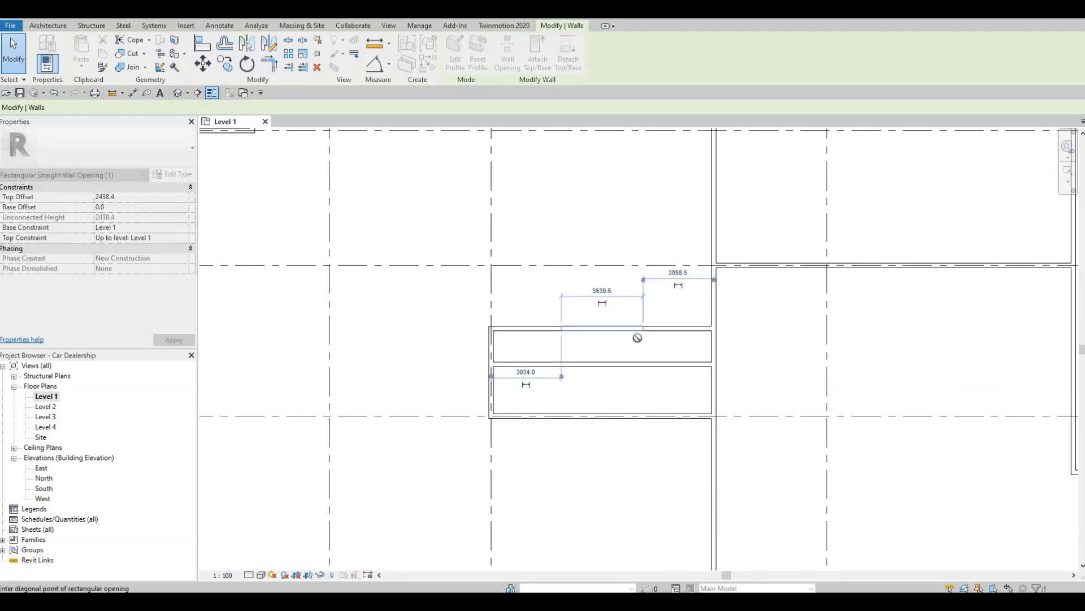
scroll(596, 317, "down", 1)
key("Escape")
key("Escape")
key("Escape")
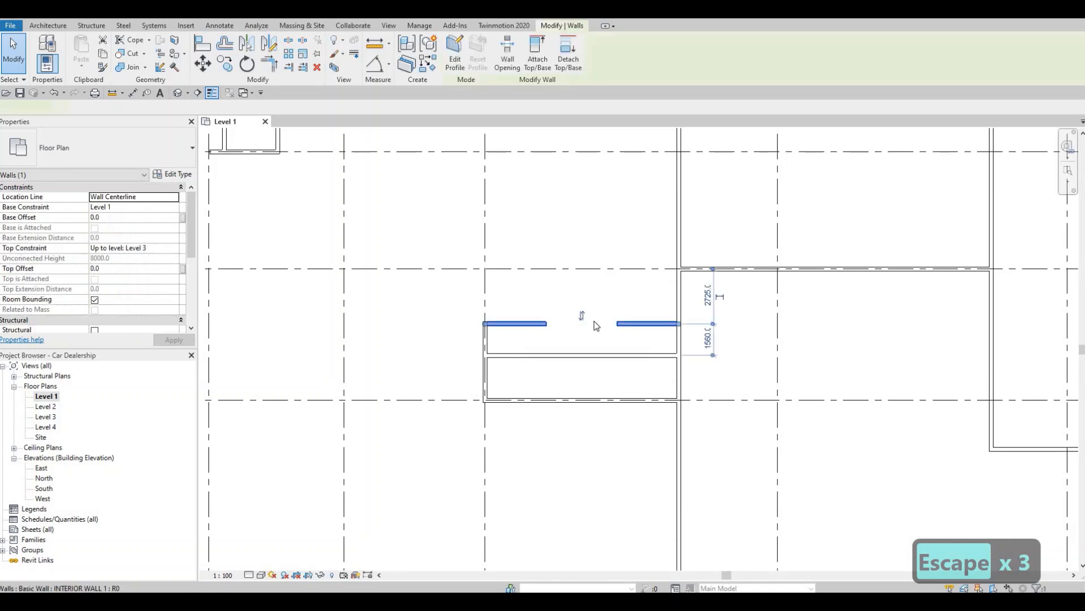
- Set the width of the opening in the narrow upper room's top wall to 3600 mm
key("Escape")
left_click(588, 323)
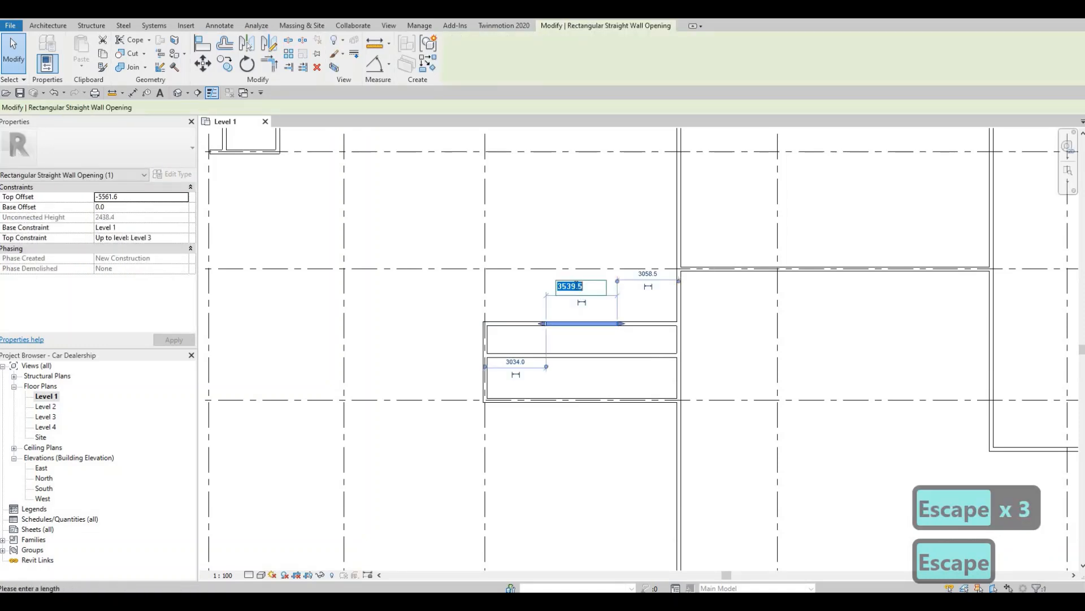
type("3600")
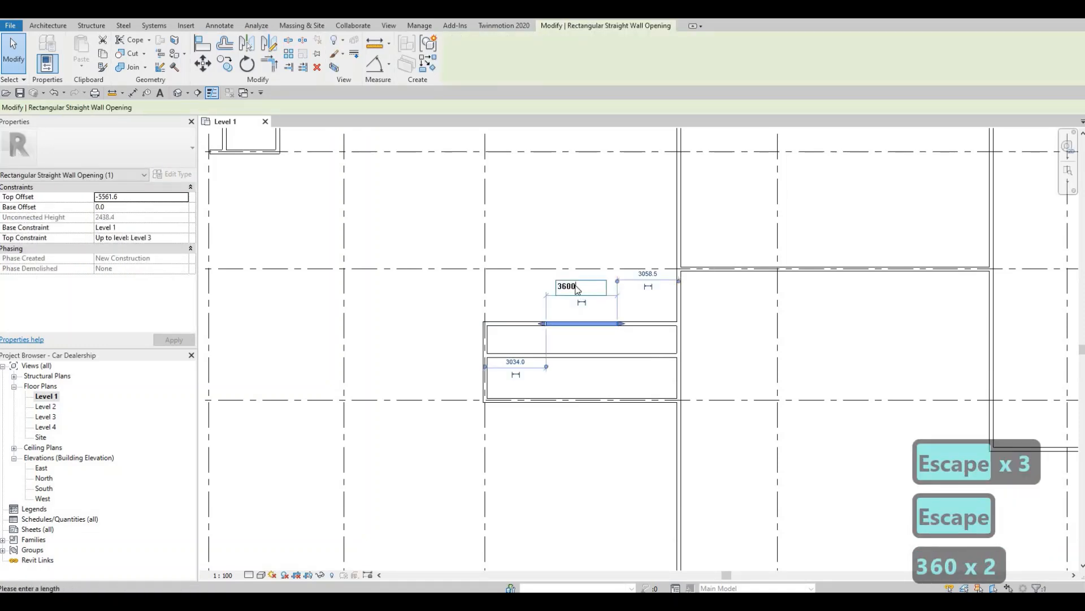
key("Return")
key("Escape")
key("Escape")
middle_click_drag(501, 332, 523, 311)
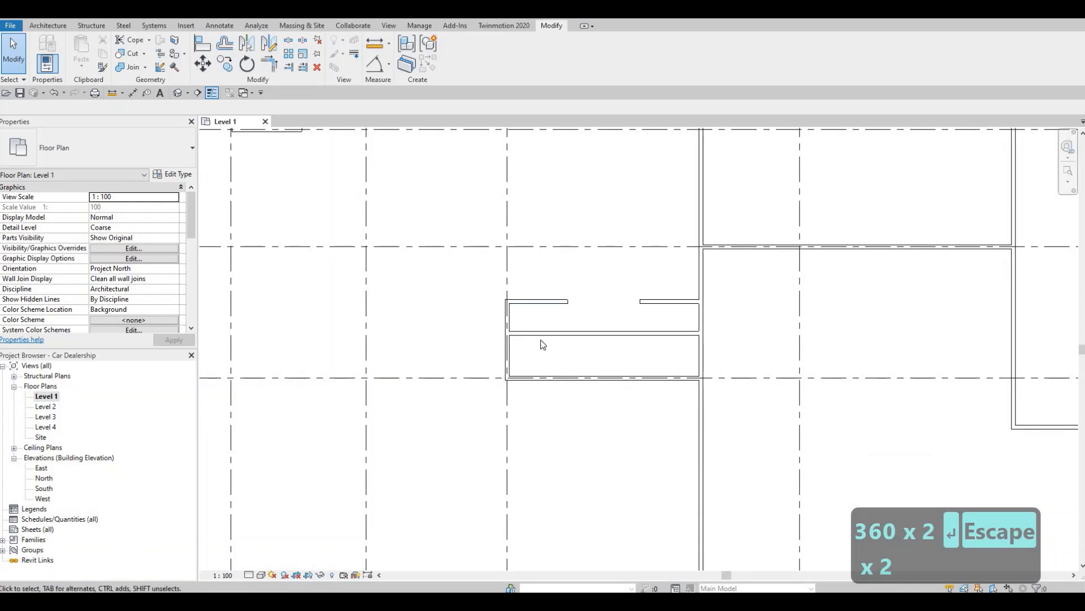
key("Escape")
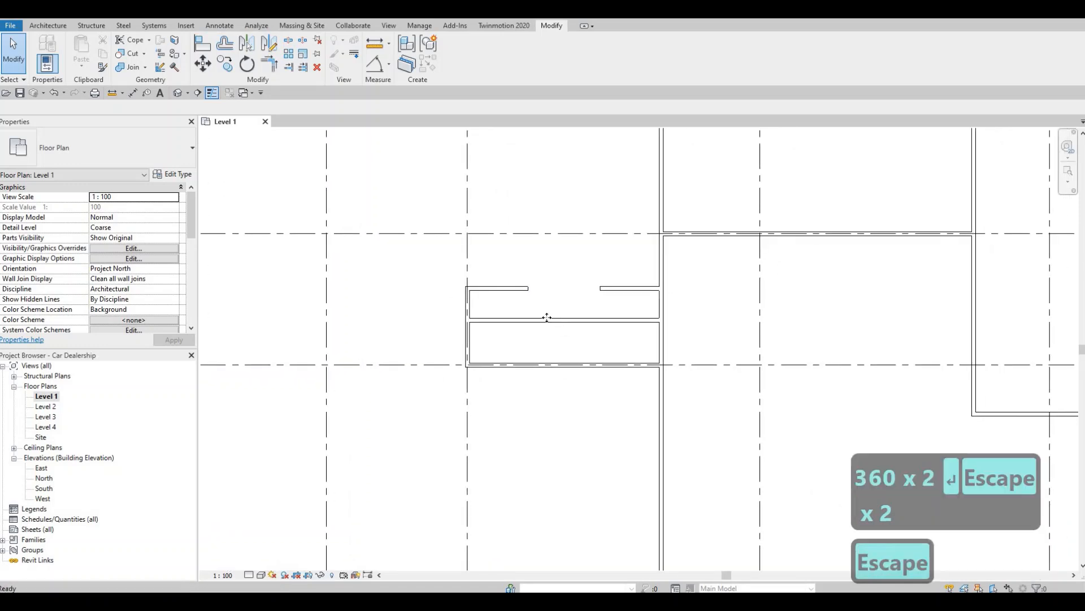
- Draw an INTERIOR WALL 1 partition across the lower narrow room, from its upper wall's midpoint down to the grid L wall
left_click(547, 320)
key("c")
key("s")
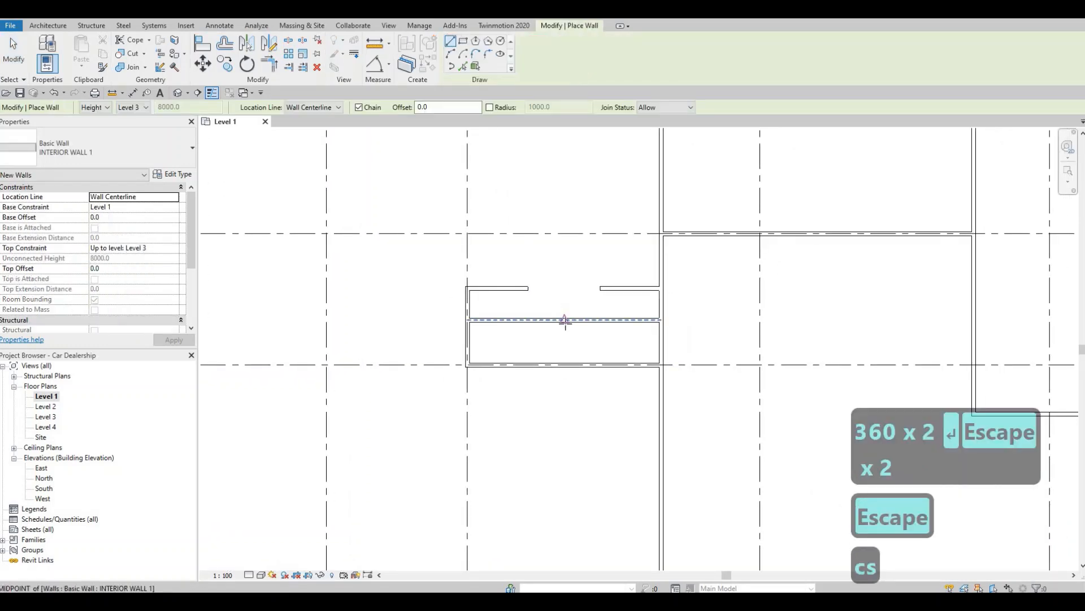
left_click(565, 320)
left_click(564, 365)
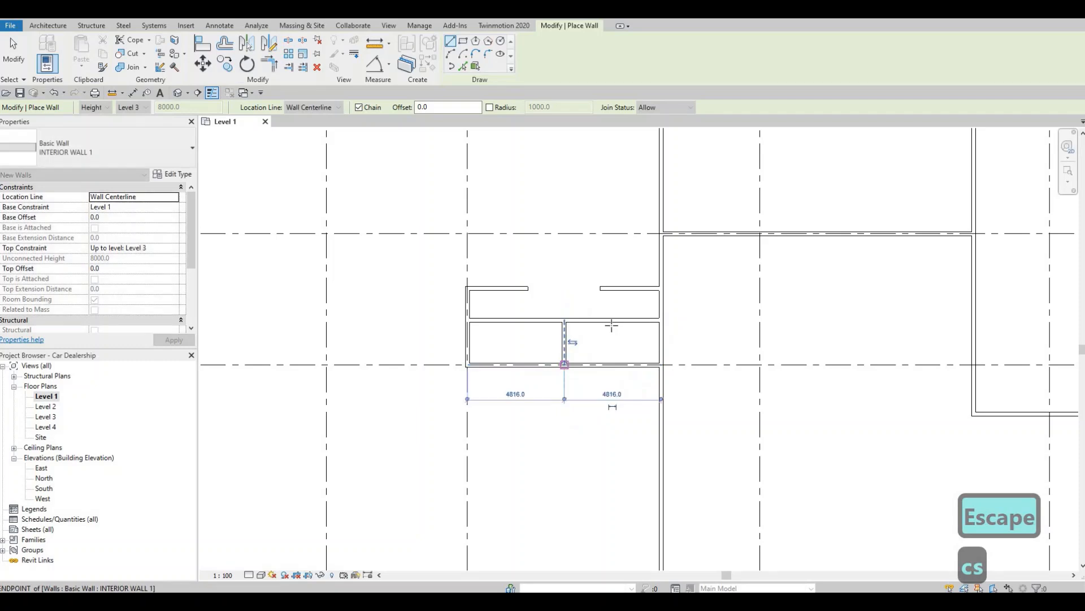
key("Escape")
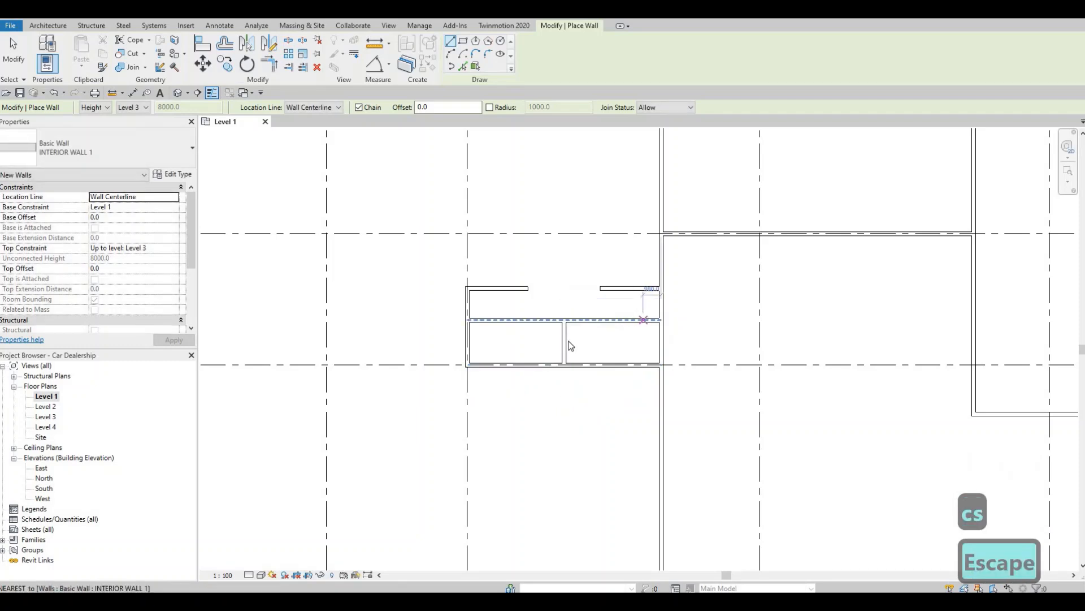
key("Escape")
left_click(565, 343)
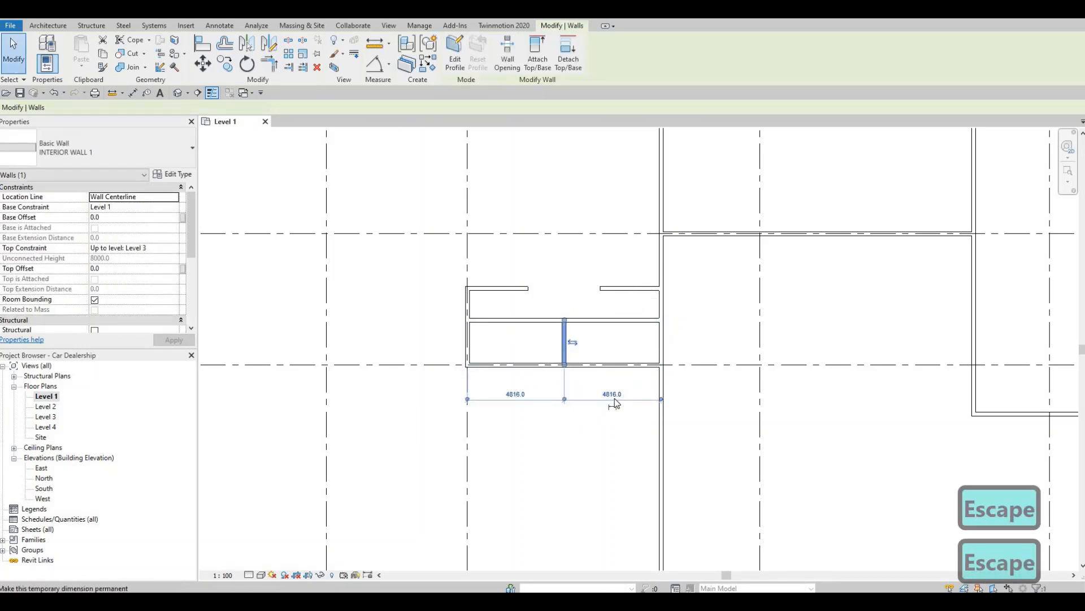
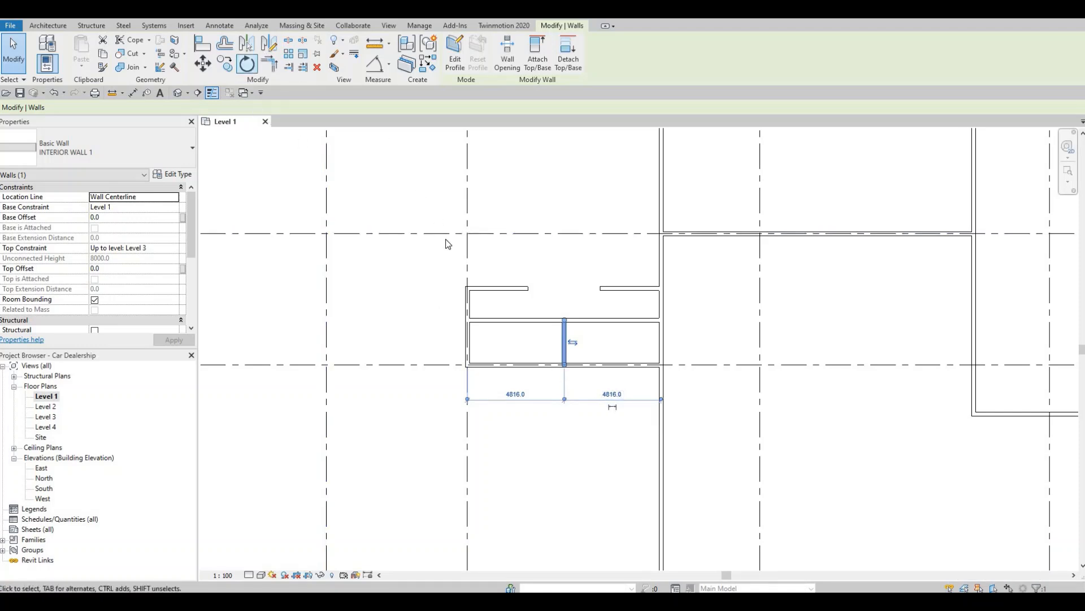
- Draw two more INTERIOR WALL 1 partitions, about 2100 mm right of the middle partition and about 2200 mm from the room's left wall
key("Escape")
key("Escape")
left_click(564, 340)
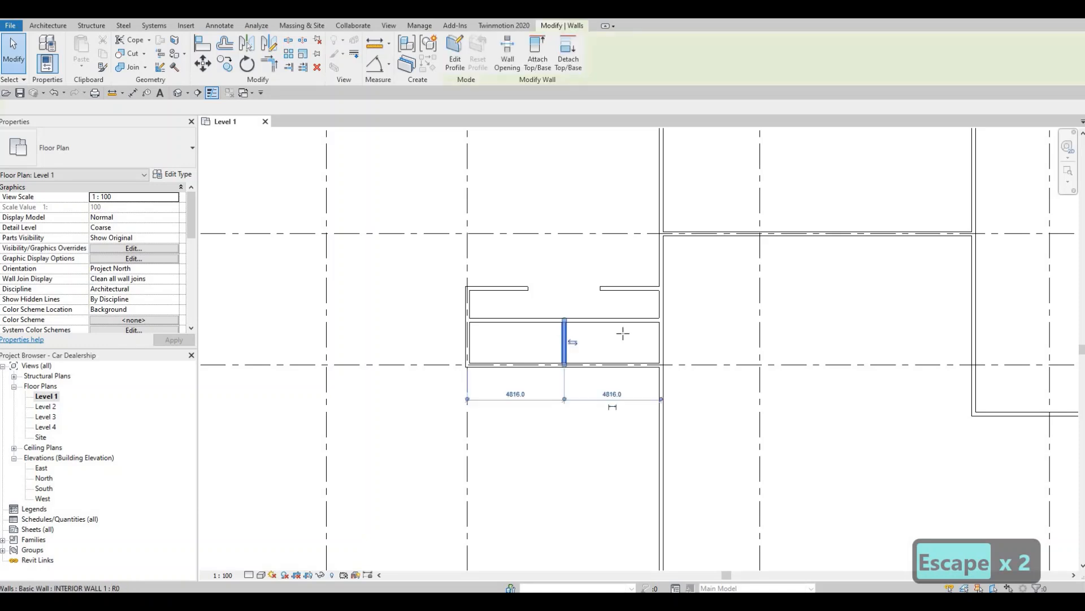
key("c")
key("s")
left_click(606, 363)
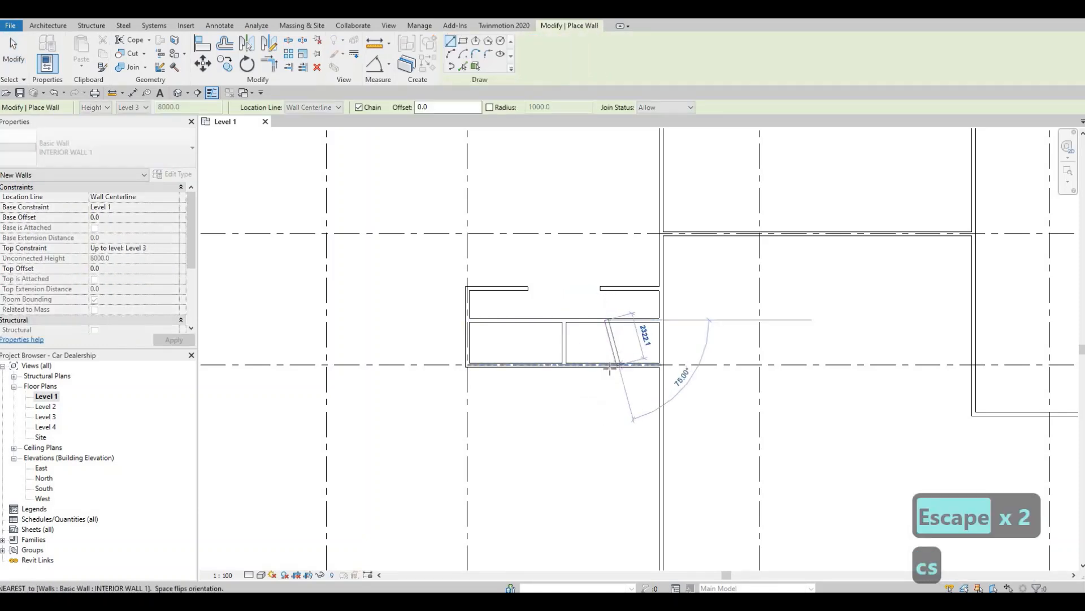
left_click(606, 323)
key("Escape")
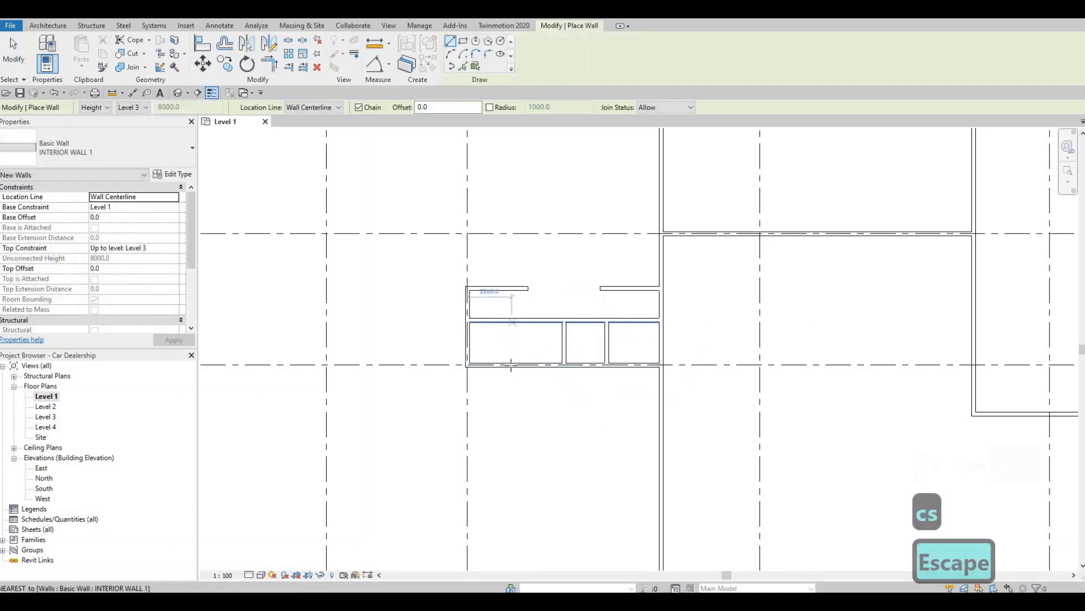
left_click(512, 322)
left_click(516, 343)
key("Escape")
key("Escape")
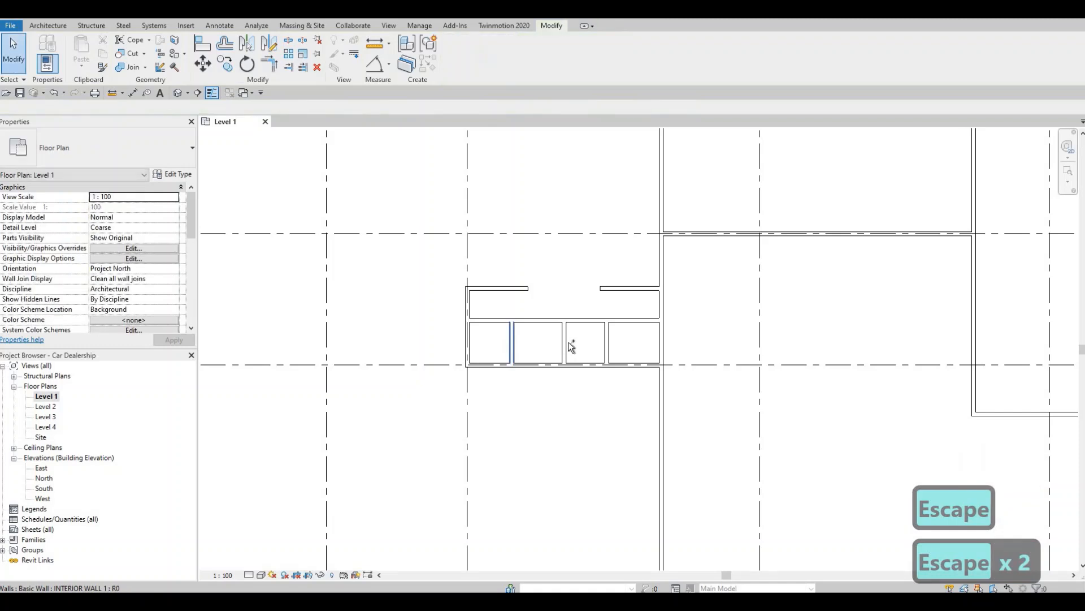
- Set the left partition's distance from the room's left wall to 2400 mm
left_click(565, 342)
left_click(608, 345, "ctrl")
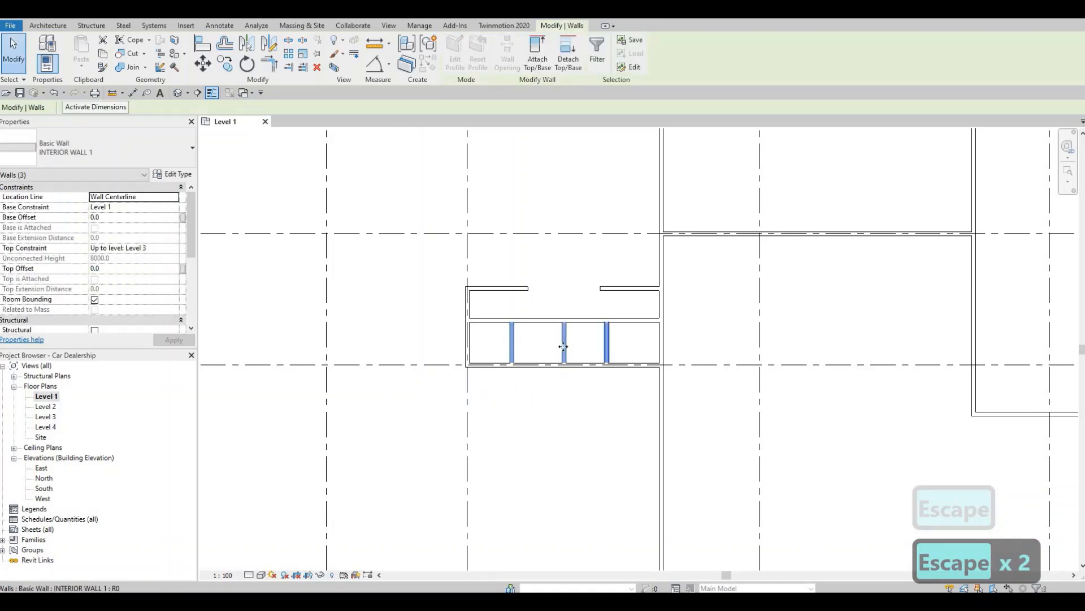
left_click(564, 362)
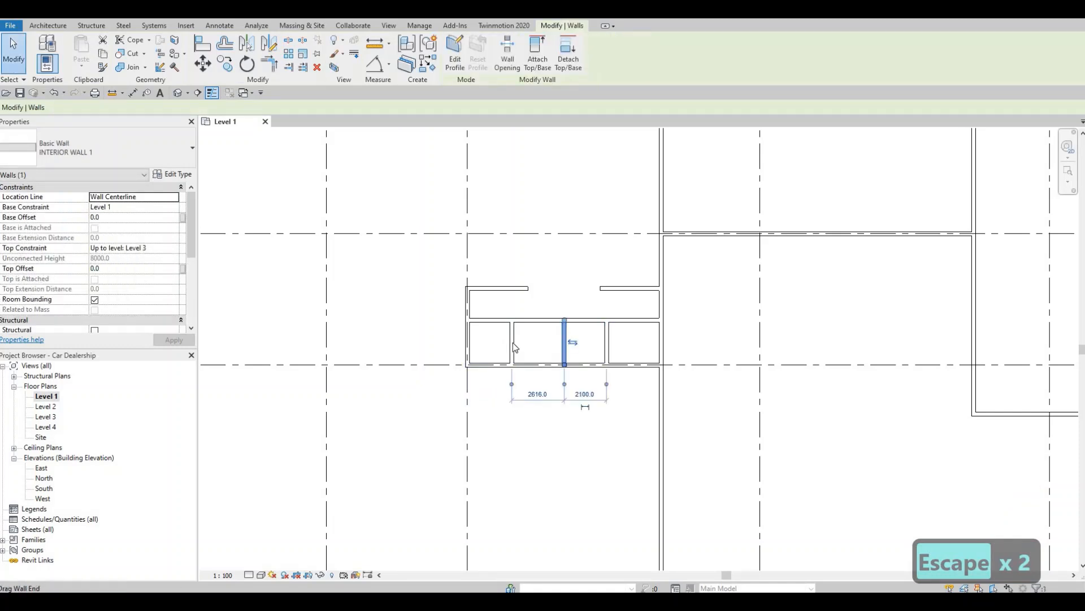
key("Escape")
left_click(513, 347)
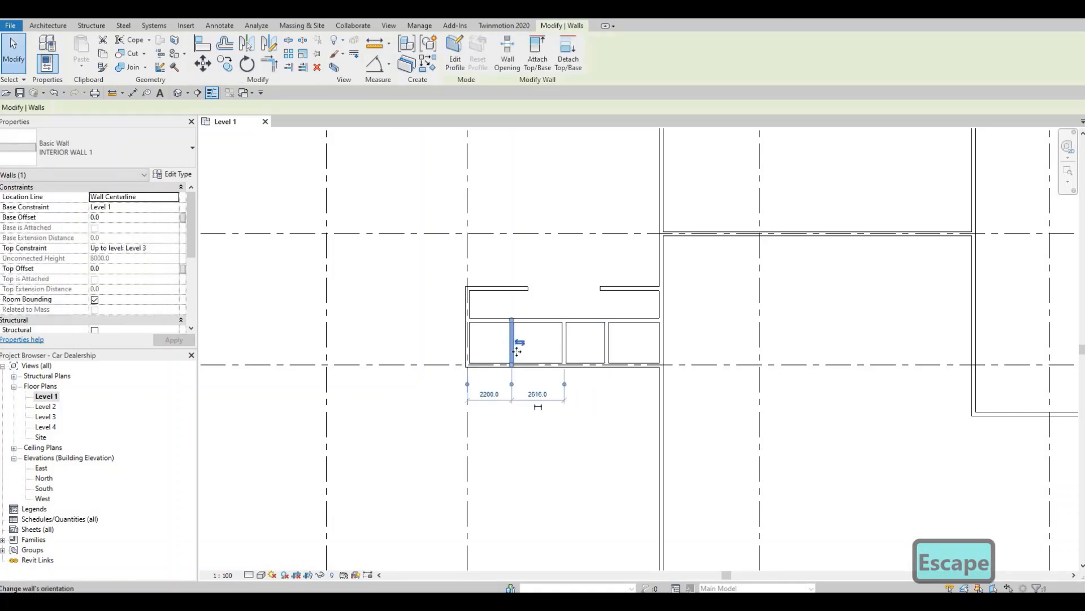
left_click(490, 394)
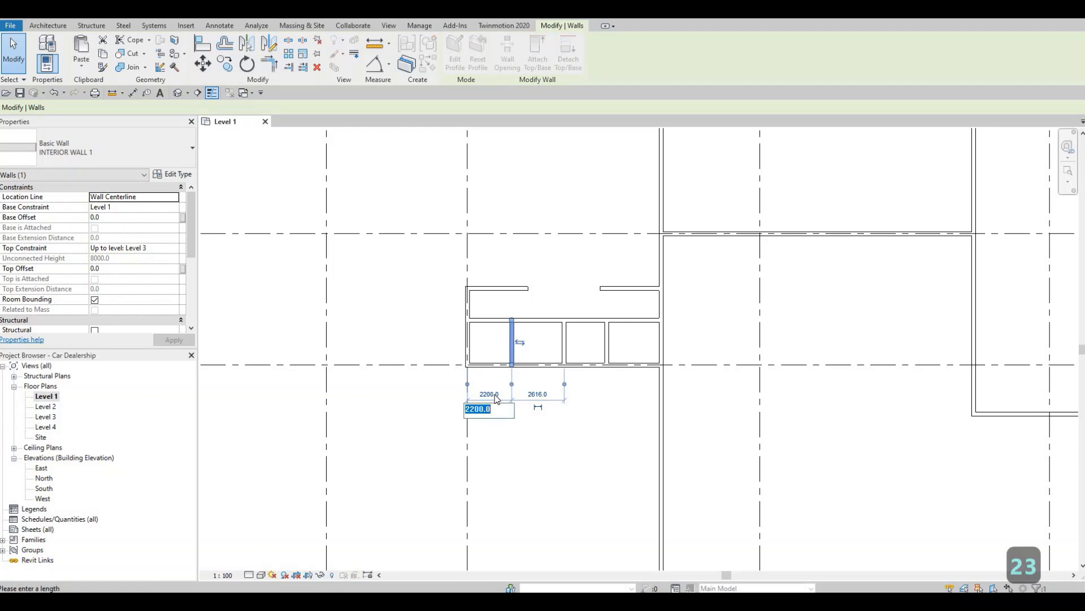
type("2")
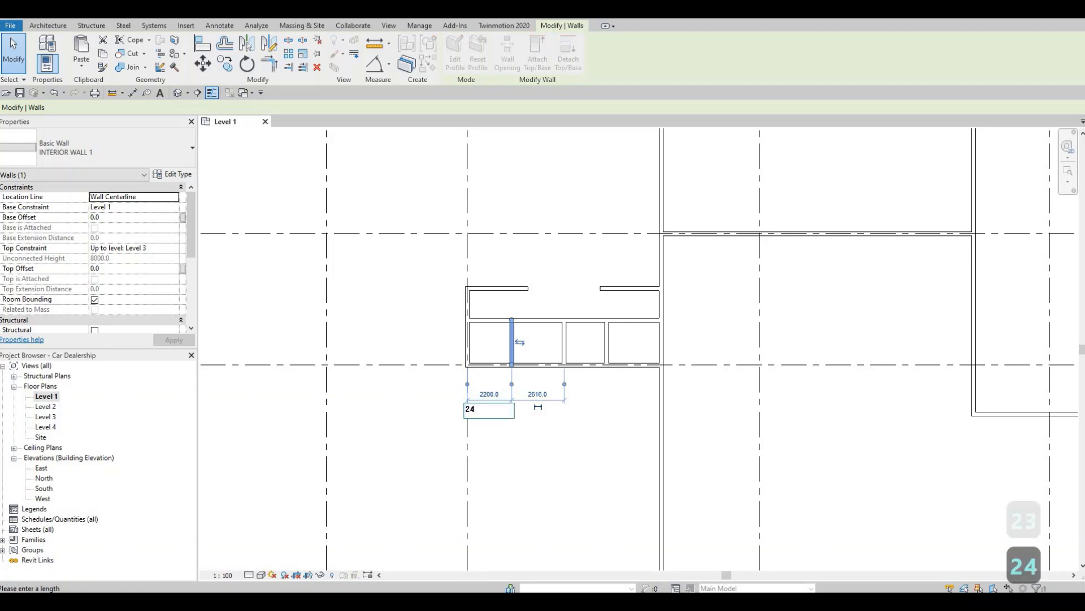
type("4")
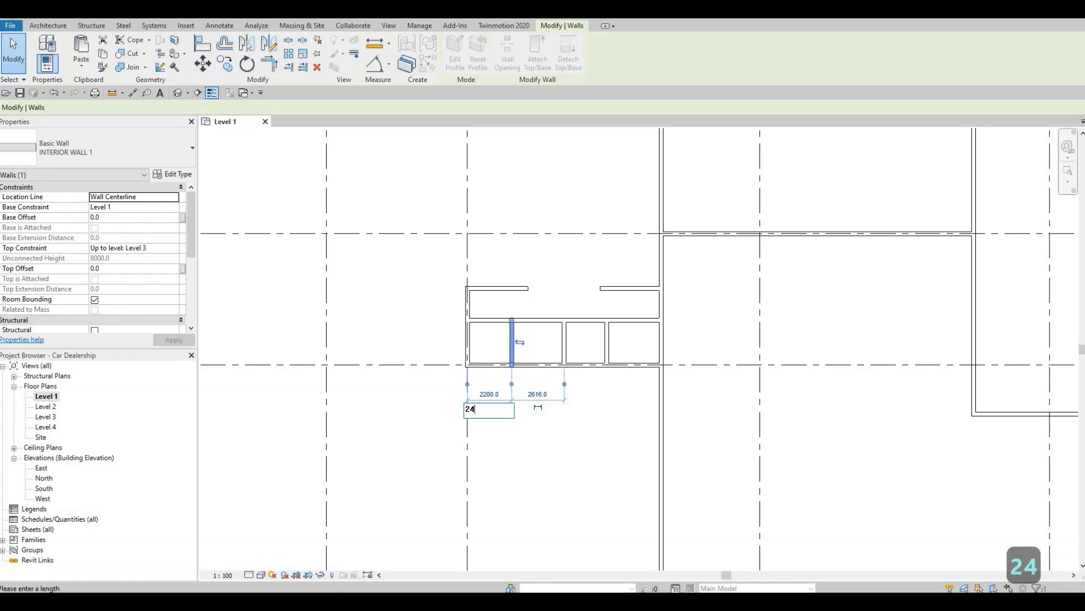
type("00")
key("Return")
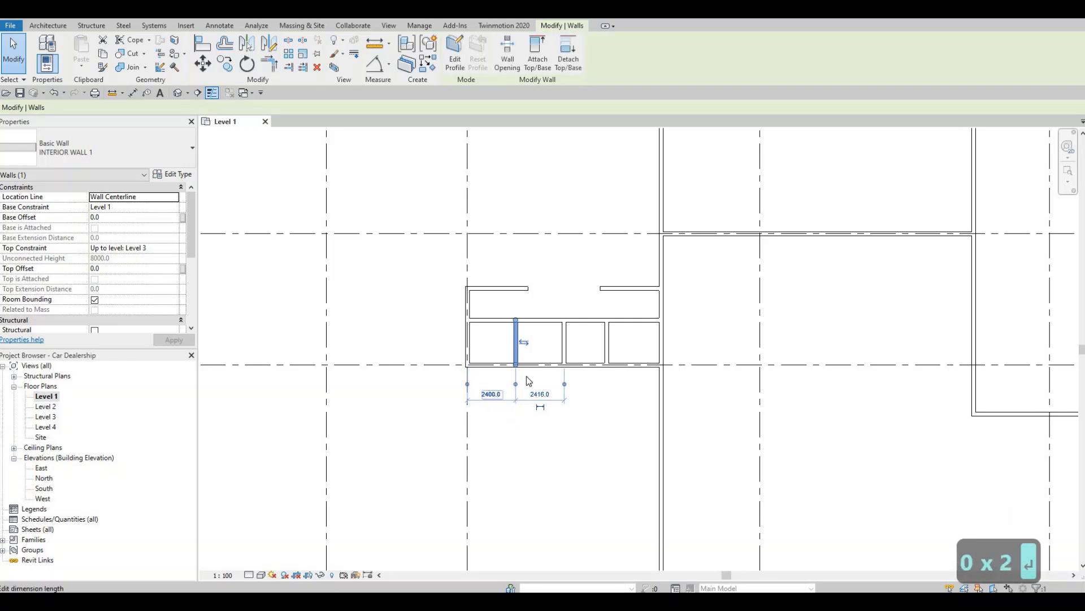
key("Escape")
- Set the right partition's distance from the exterior wall to 2400 mm
left_click(611, 345)
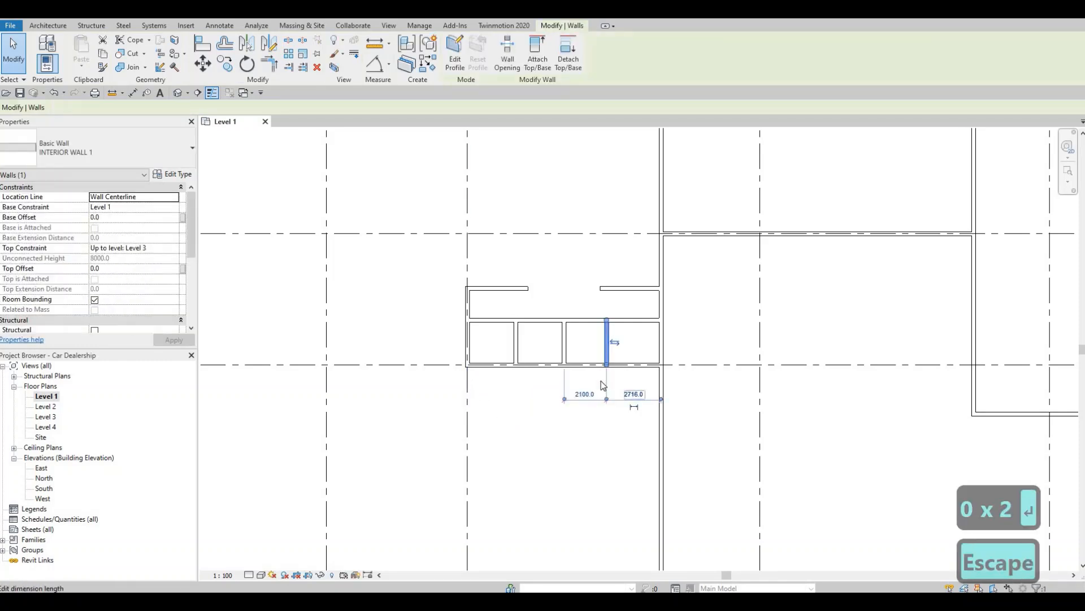
left_click(633, 394)
type("2400")
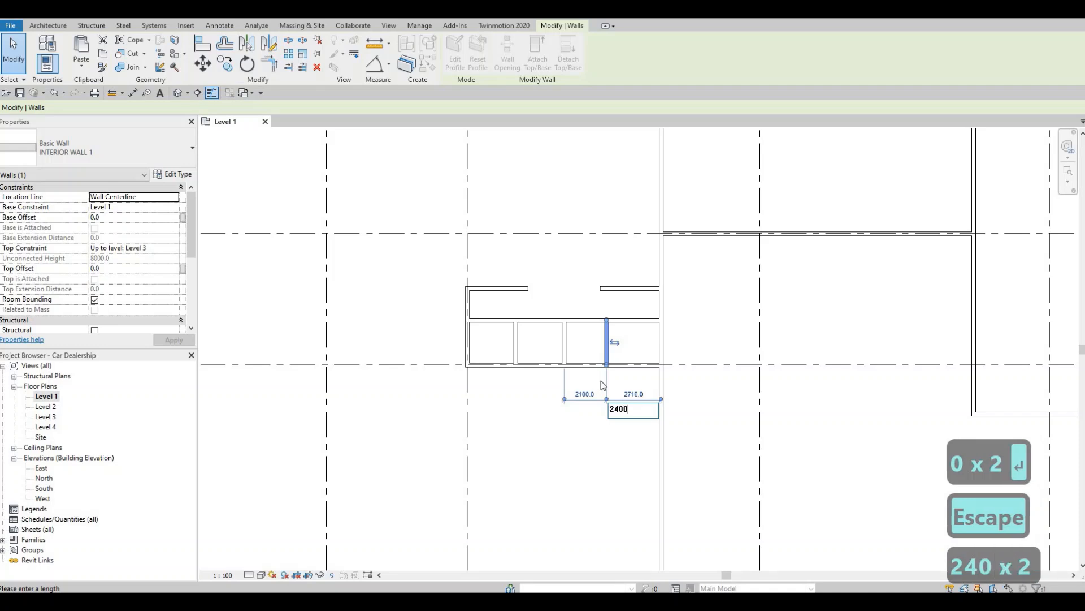
key("Return")
key("Escape")
key("Escape")
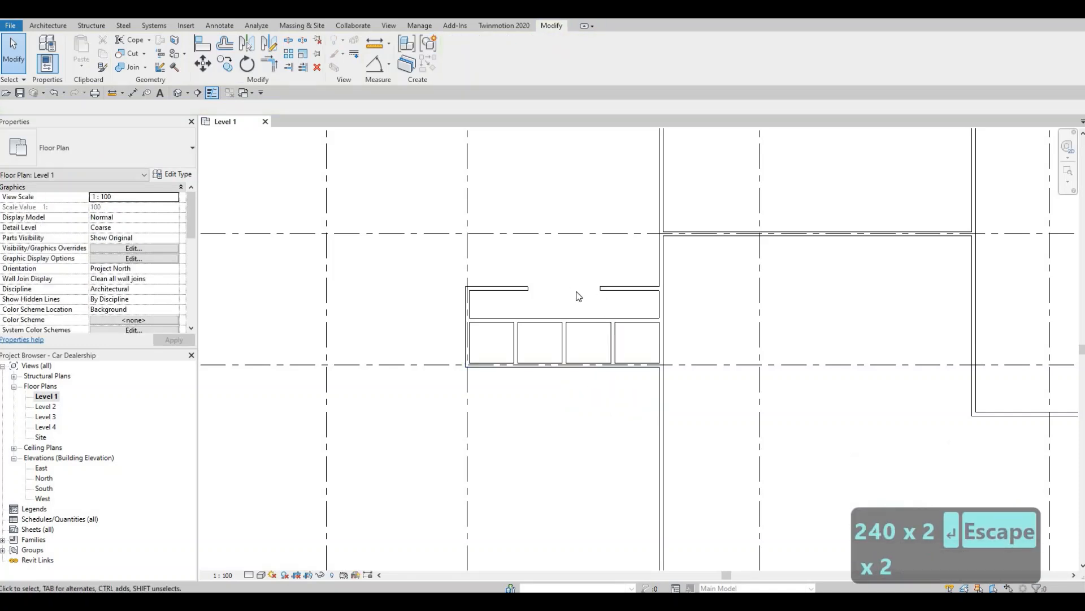
- Extend the right end of the grid J wall to its intersection with grid 4
scroll(566, 317, "down", 1)
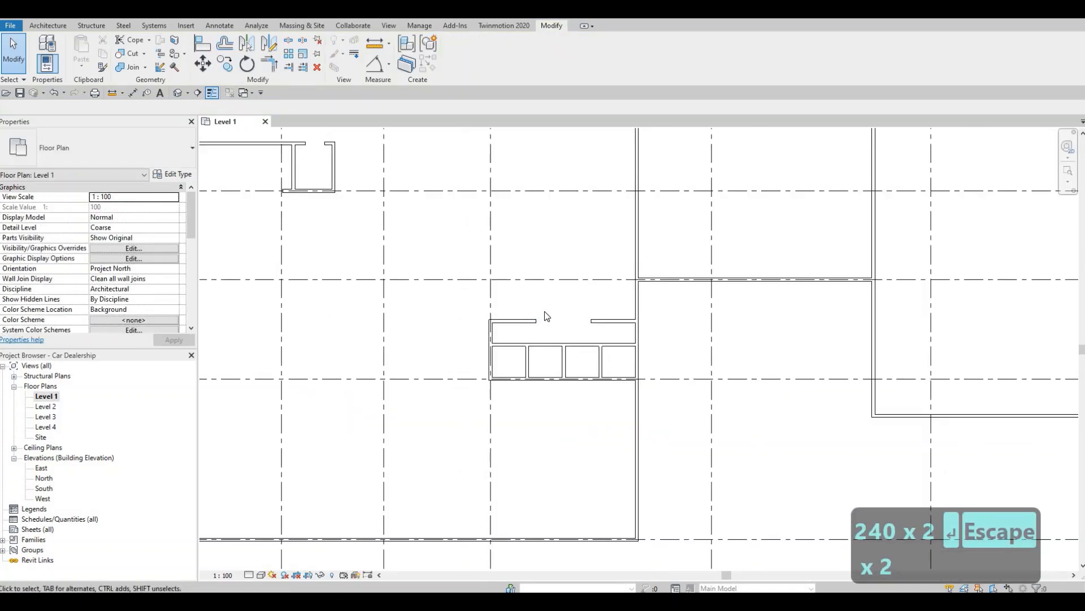
scroll(532, 340, "down", 1)
mouse_move(545, 313)
middle_mouse_down()
mouse_move(527, 342)
mouse_move(557, 342)
mouse_move(553, 381)
mouse_move(538, 363)
mouse_move(579, 369)
middle_mouse_up()
scroll(555, 330, "down", 1)
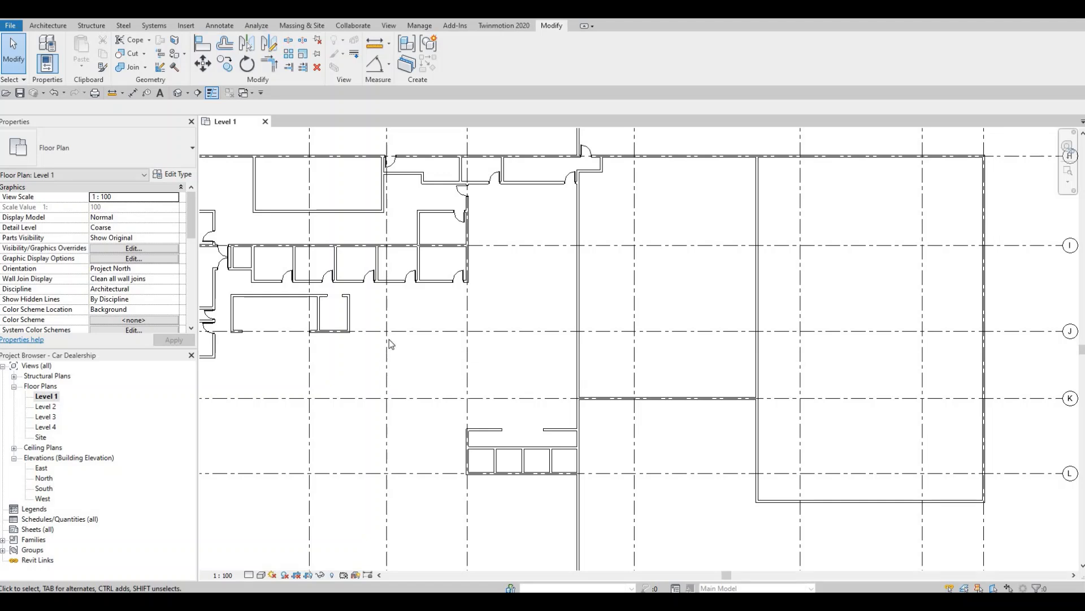
middle_click_drag(362, 339, 366, 329)
key("Escape")
scroll(362, 331, "up", 1)
left_click(351, 319)
left_click_drag(350, 319, 506, 319)
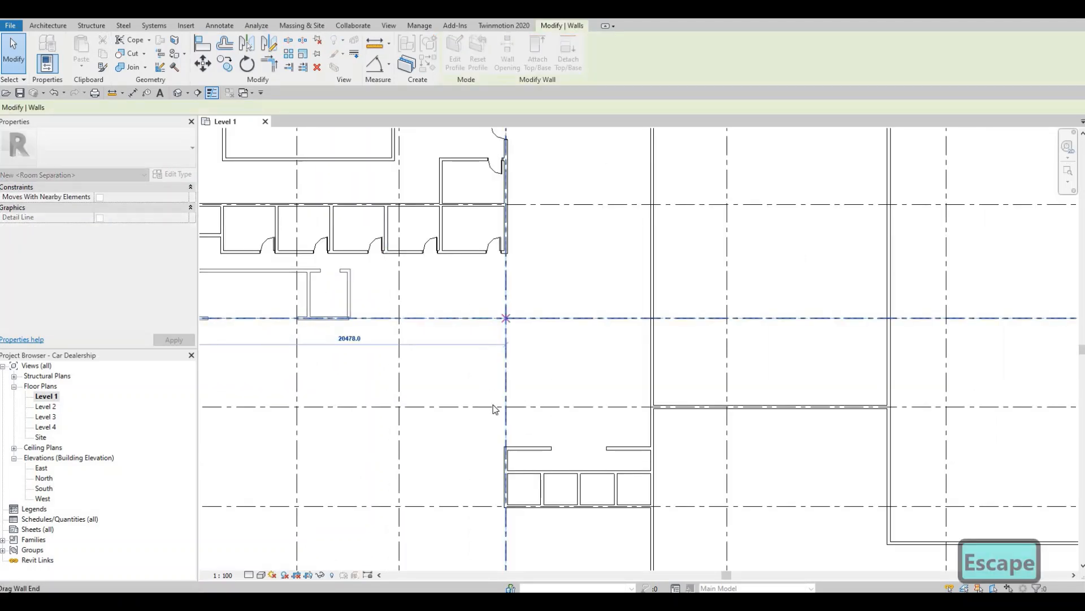
key("Escape")
key("Escape")
- Trim/extend the grid 4 wall of the small rooms up to form a corner with the grid J wall
left_click(506, 469)
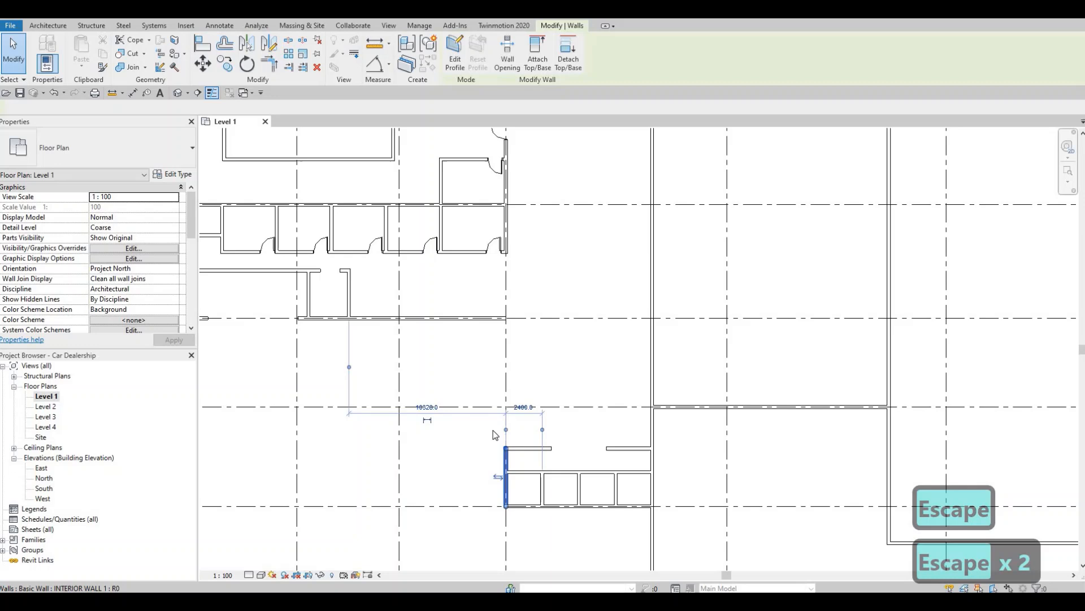
key("t")
key("r")
left_click(498, 319)
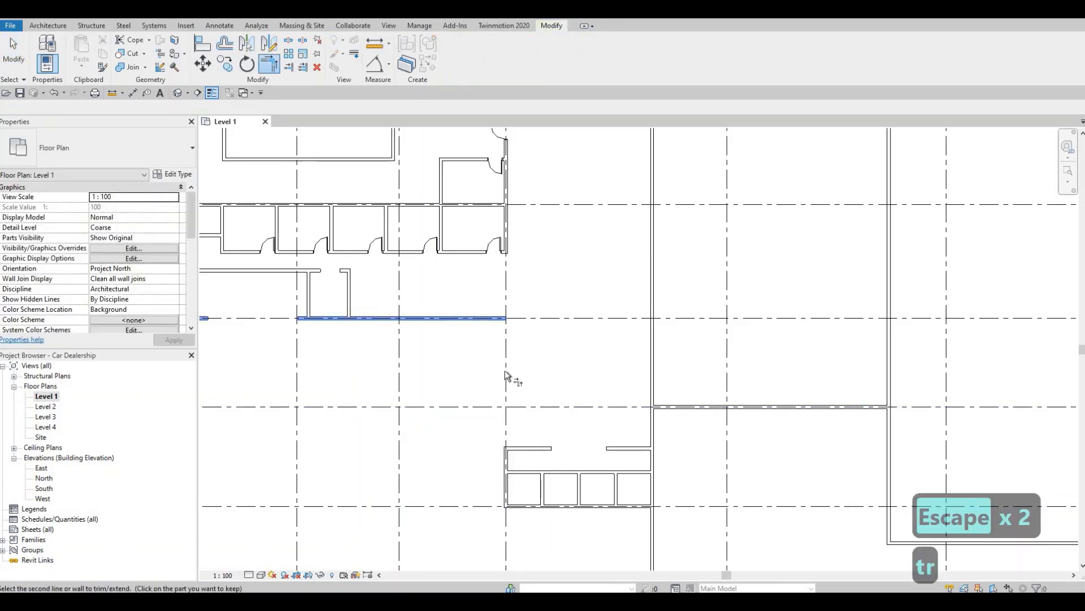
left_click(505, 469)
key("Escape")
key("Escape")
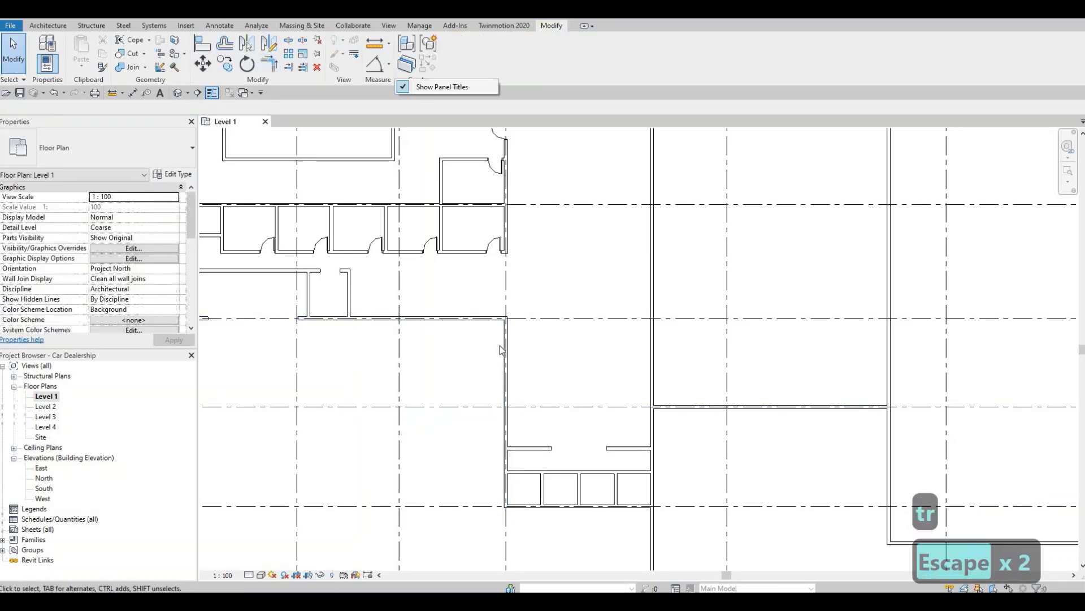
- Cut a wall opening about 6880 mm wide in the grid 4 wall, between the grid J corner and the small rooms
key("Escape")
left_click(506, 362)
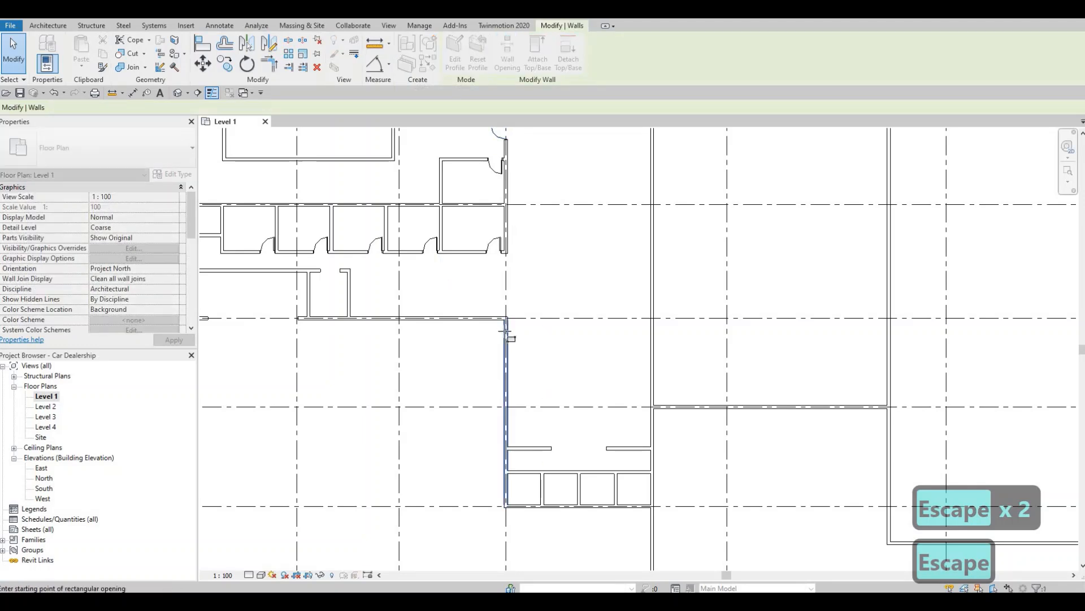
left_click(505, 330)
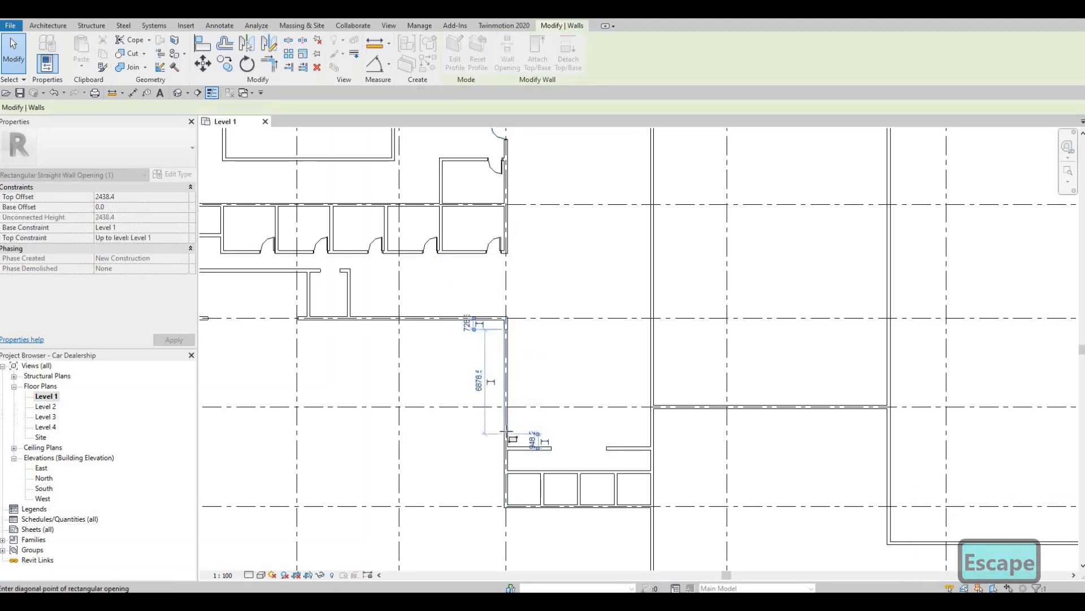
left_click(507, 433)
key("Escape")
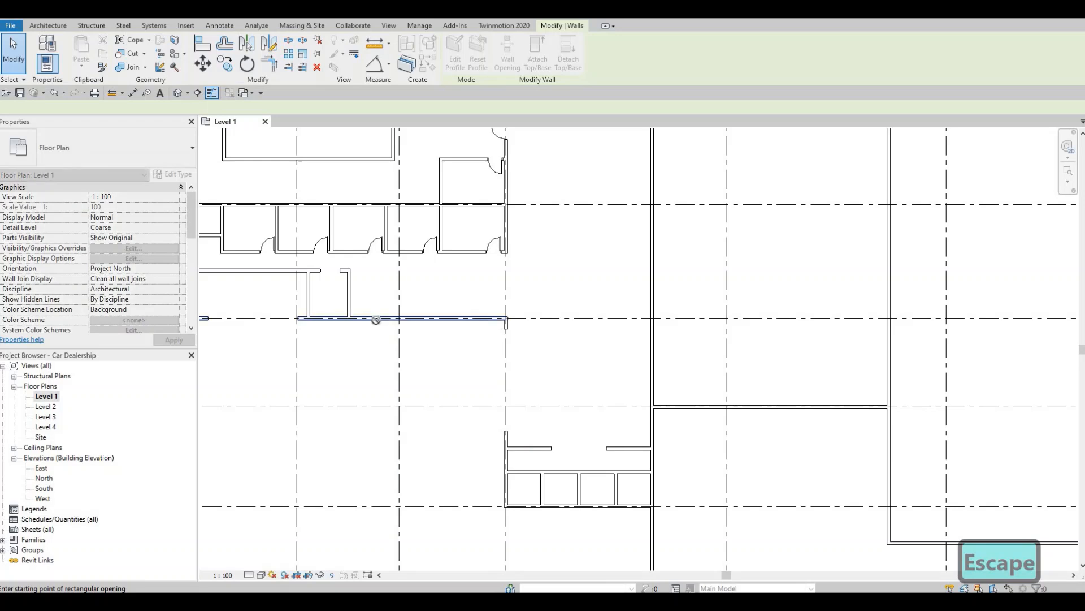
key("Escape")
key("Escape")
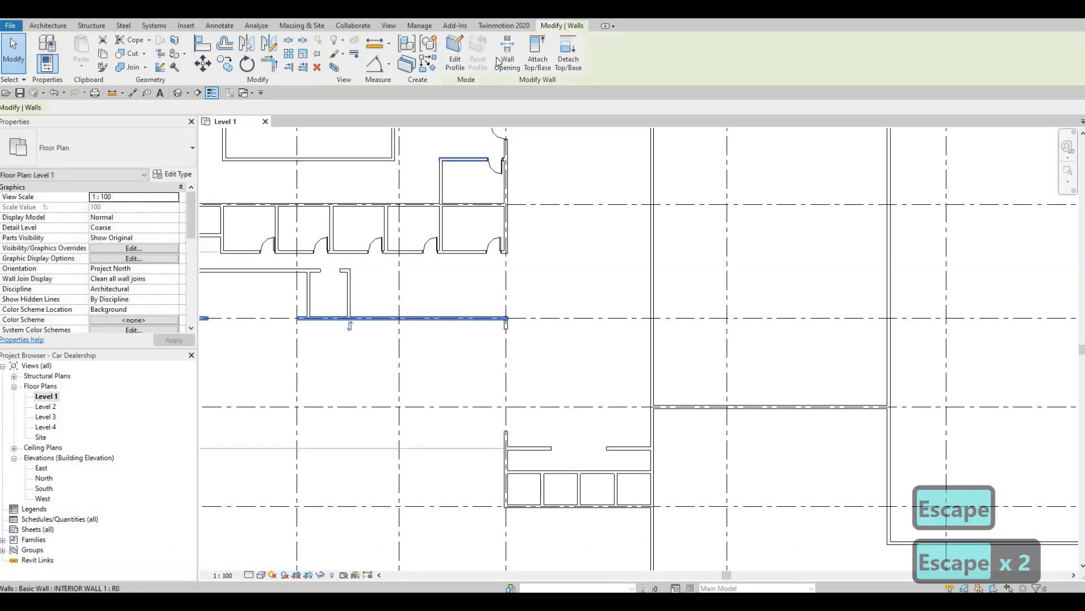
- Cut a wall opening about 8075 mm wide in the grid J wall, between the small room and the grid 4 corner
left_click(372, 318)
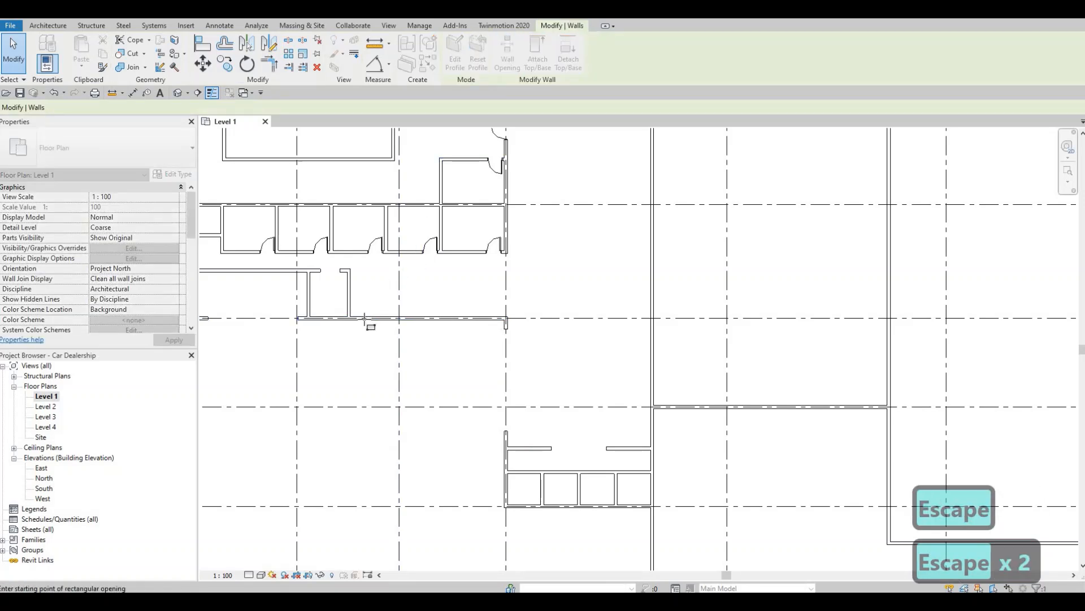
left_click(487, 318)
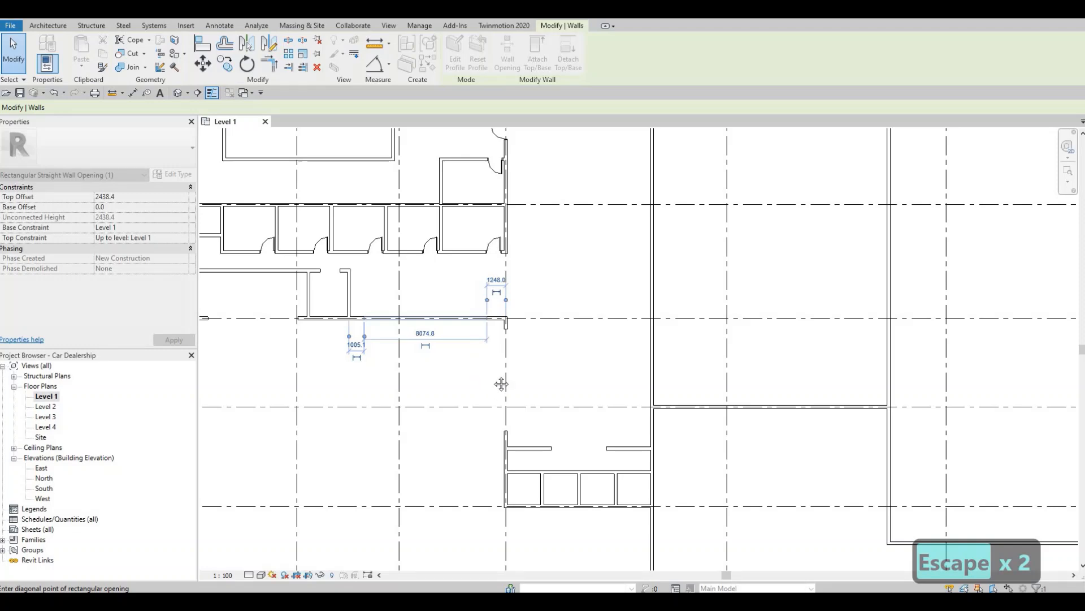
key("Escape")
key("Escape")
key("Escape")
scroll(506, 328, "up", 2)
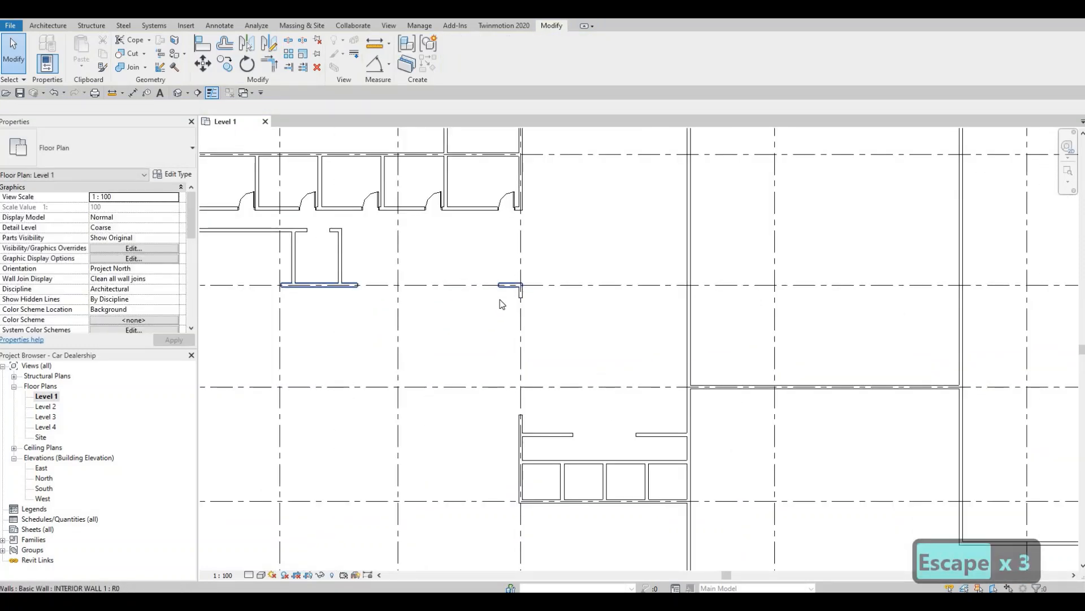
left_click(515, 308)
key("Escape")
key("Escape")
scroll(493, 296, "up", 2)
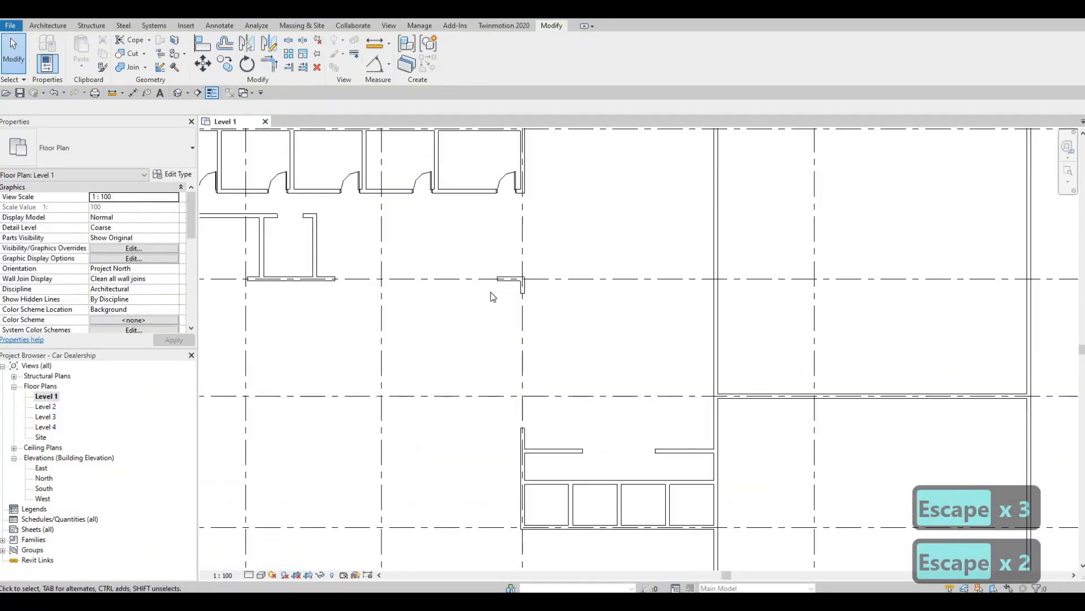
scroll(482, 303, "down", 1)
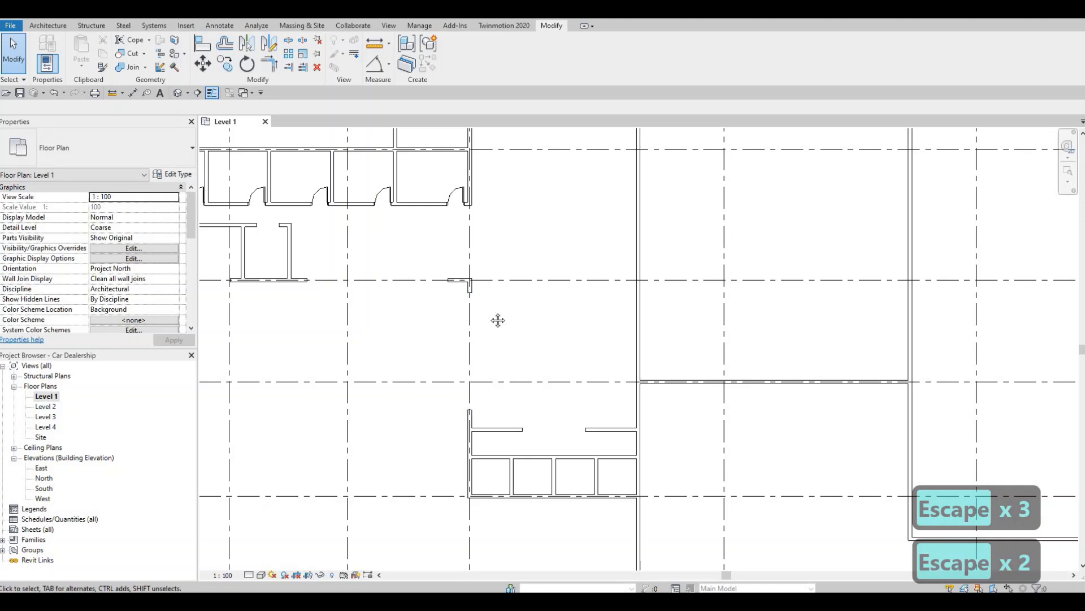
scroll(492, 321, "down", 2)
middle_click_drag(478, 322, 431, 342)
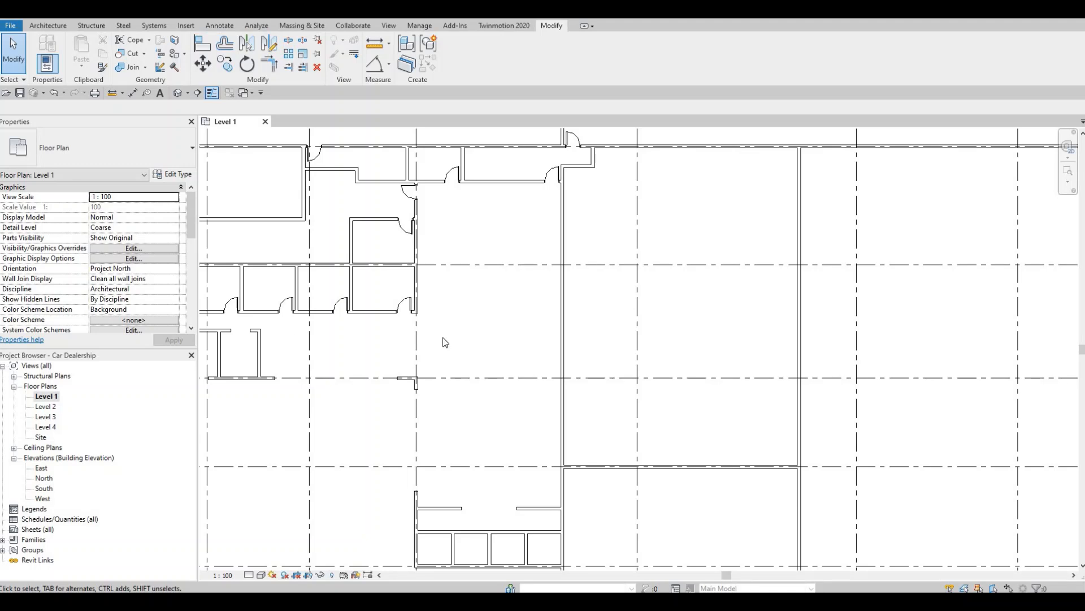
middle_click_drag(463, 366, 469, 346)
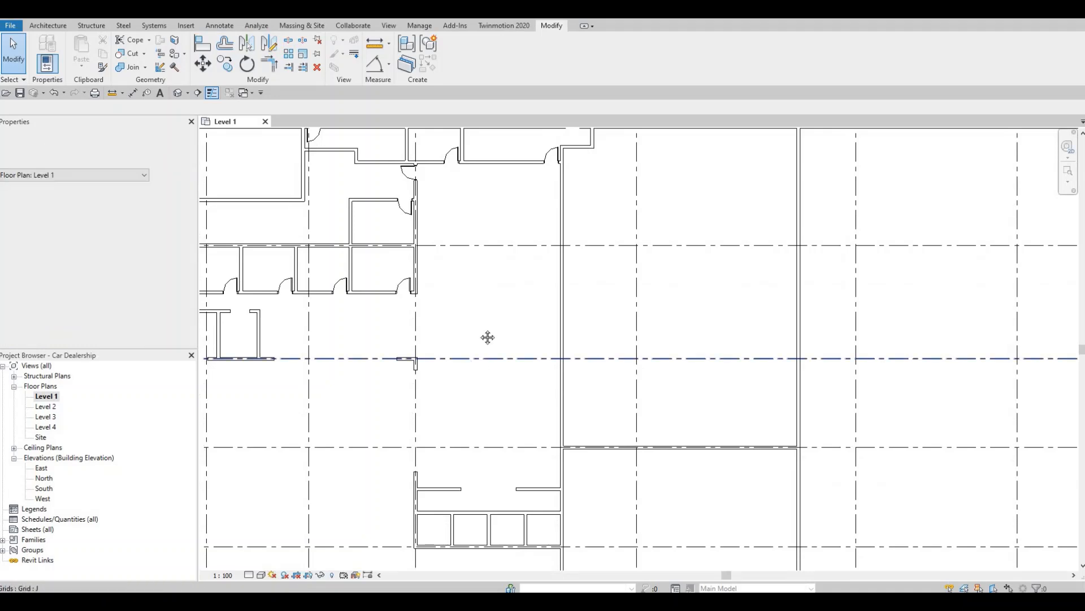
scroll(466, 295, "down", 1)
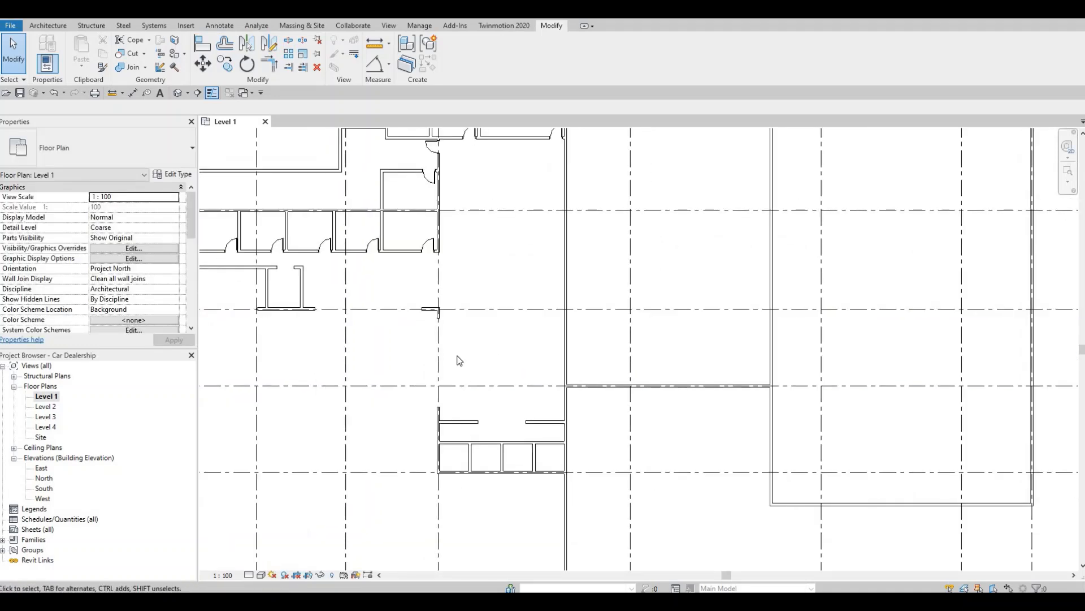
- Load the M_Chair-Corbu family from the Seating subfolder of the library's Furniture folder
key("Escape")
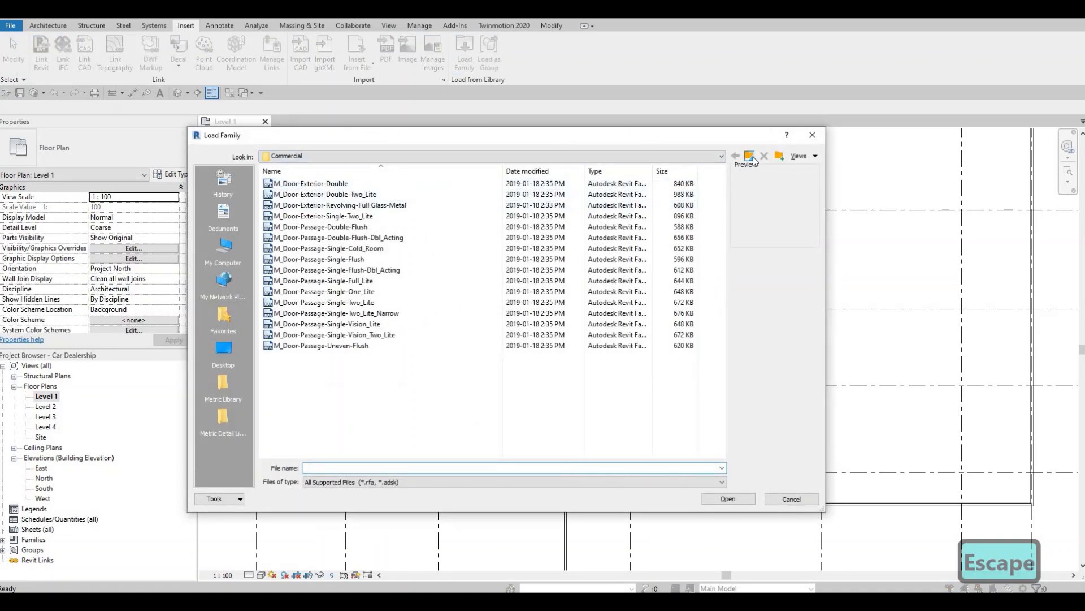
left_click(753, 157)
left_click(753, 158)
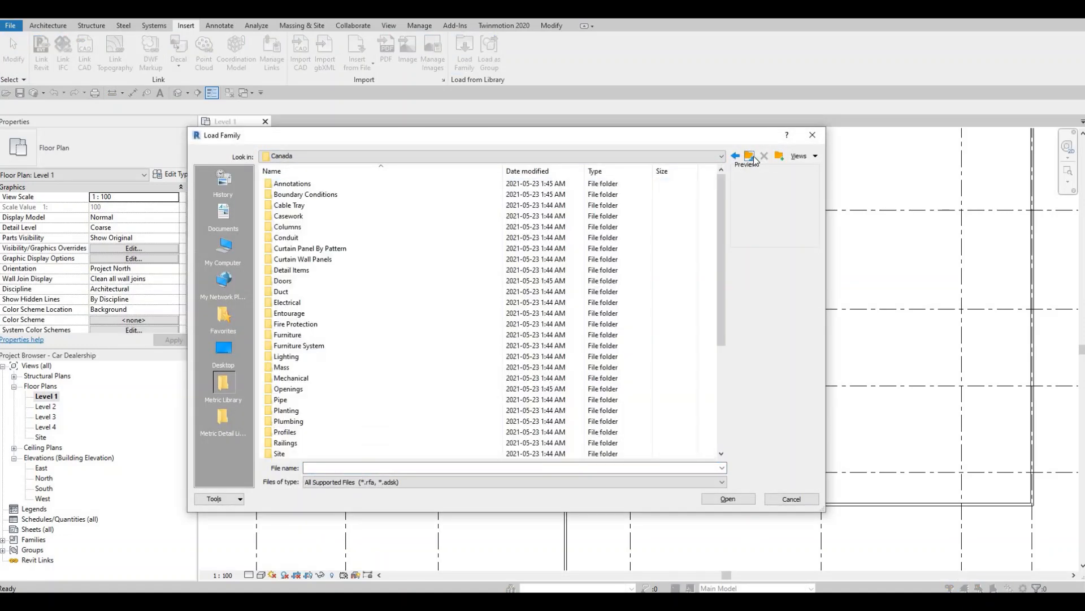
double_click(316, 335)
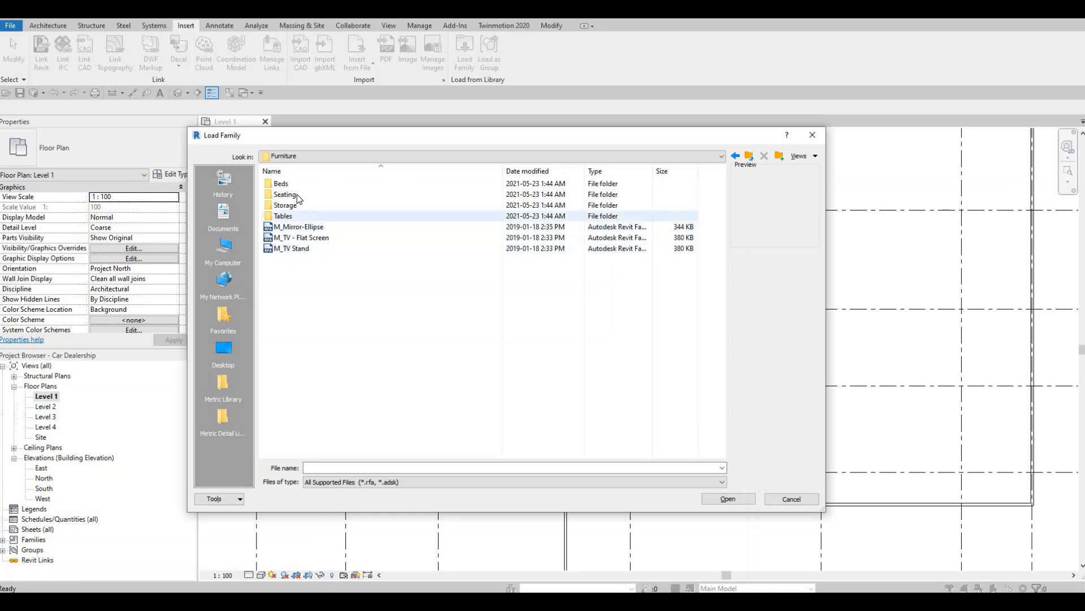
double_click(296, 194)
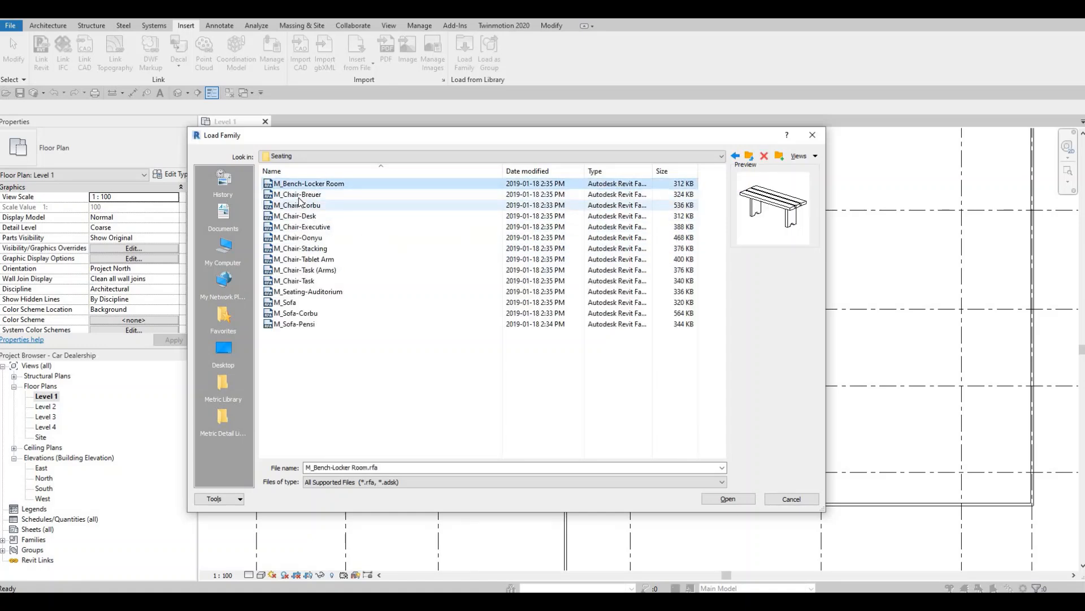
left_click(298, 195)
left_click(296, 206)
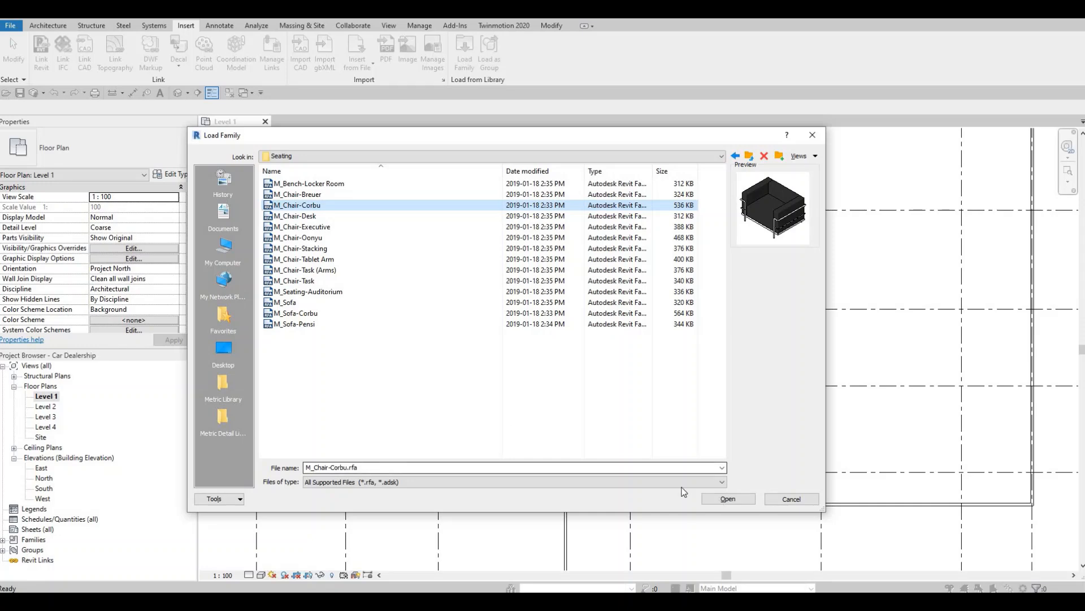
left_click(725, 498)
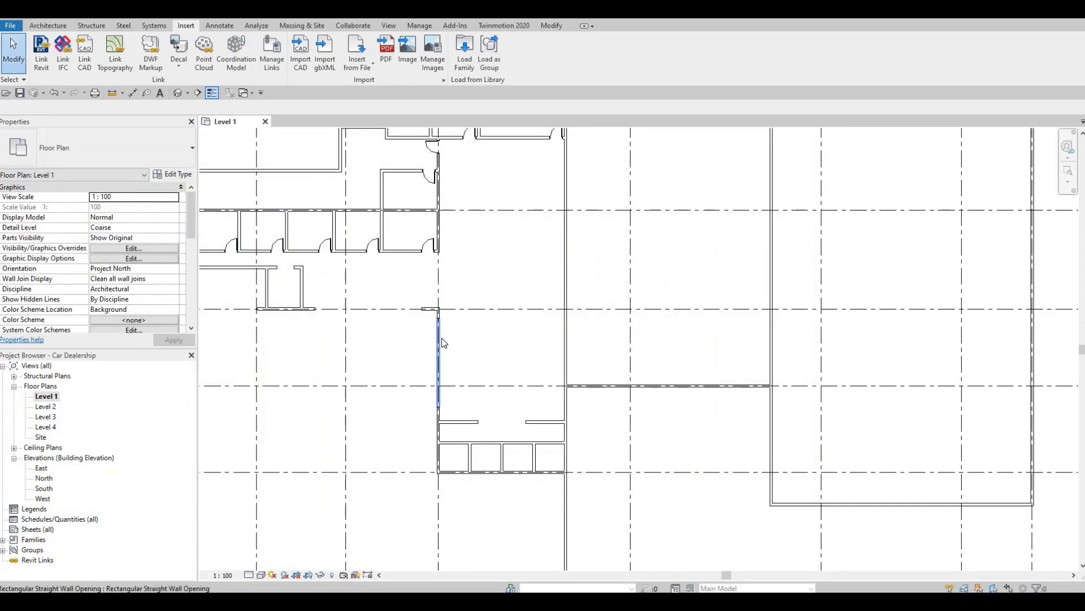
- Place a vertical row of seven M_Chair-Corbu chairs side by side, 600 mm from grid 4, alongside the wall opening
key("m")
scroll(459, 389, "up", 3)
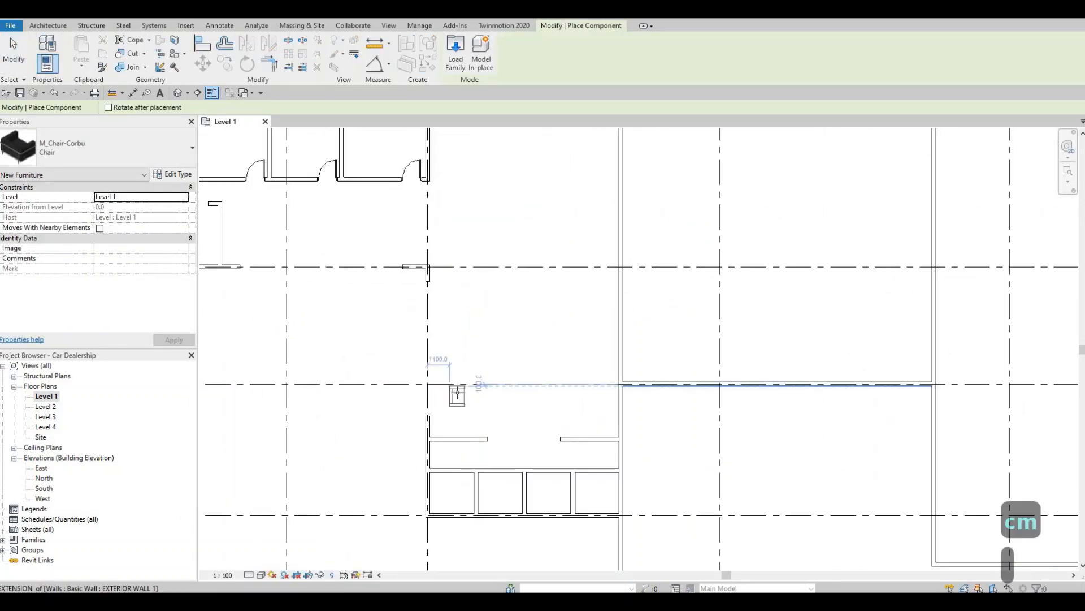
scroll(469, 383, "up", 1)
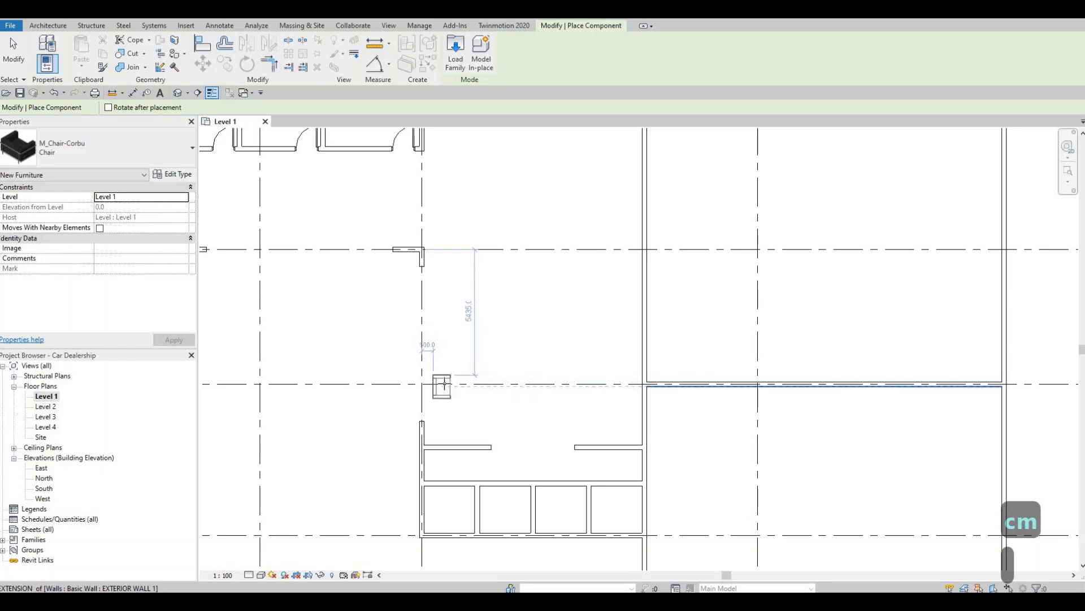
left_click(445, 366)
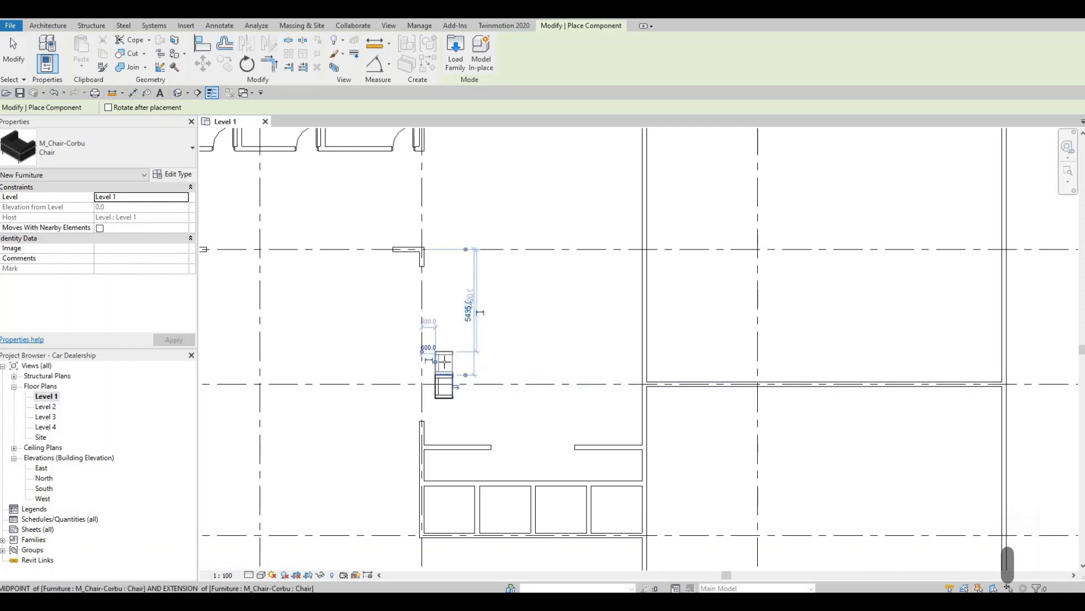
scroll(446, 348, "up", 2)
left_click(448, 333)
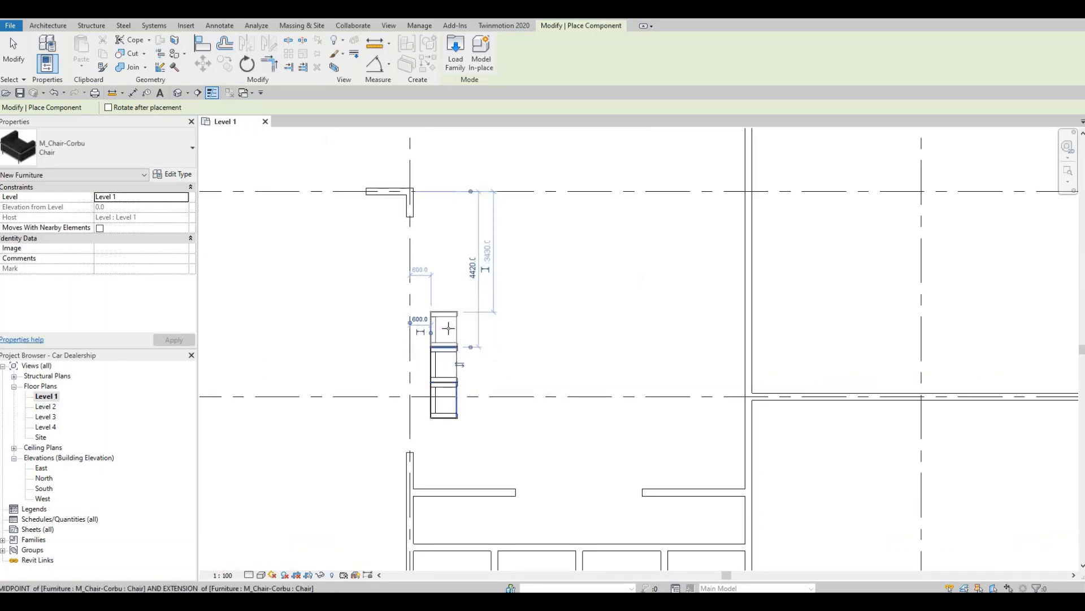
left_click(444, 296)
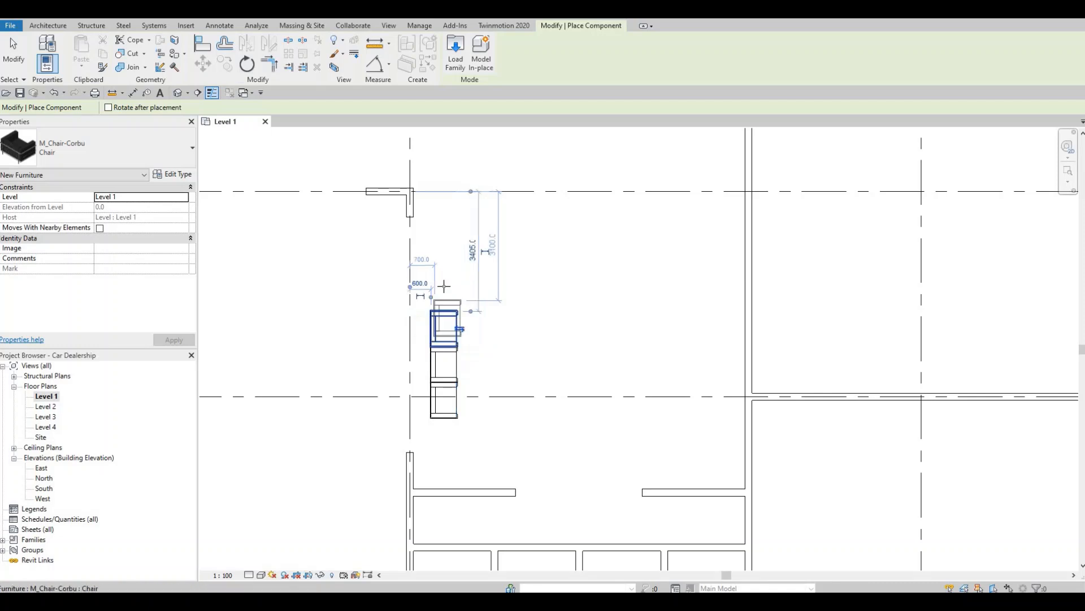
left_click(442, 263)
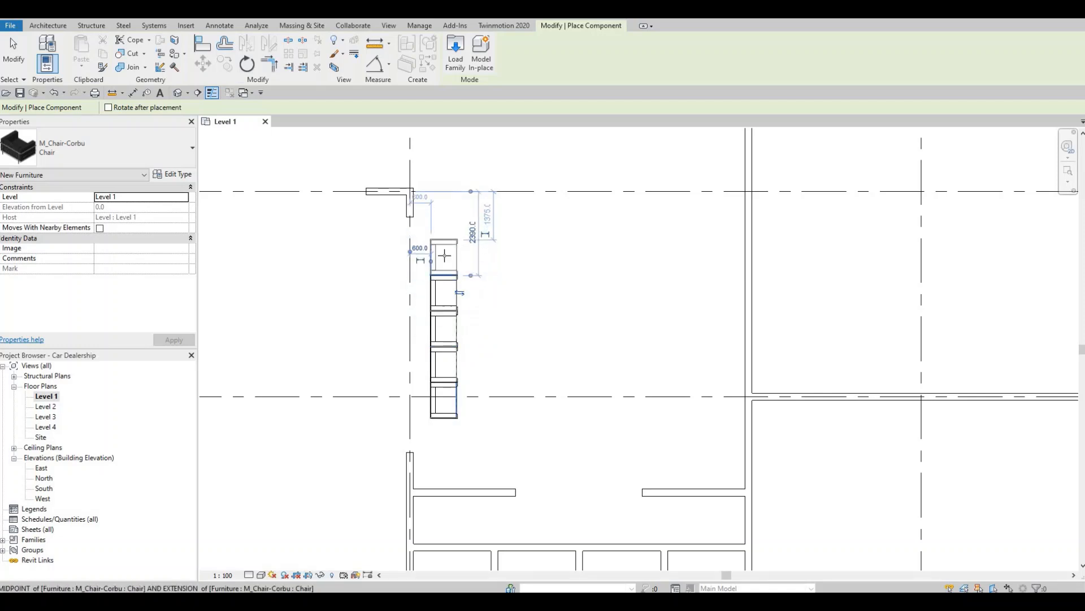
left_click(443, 220)
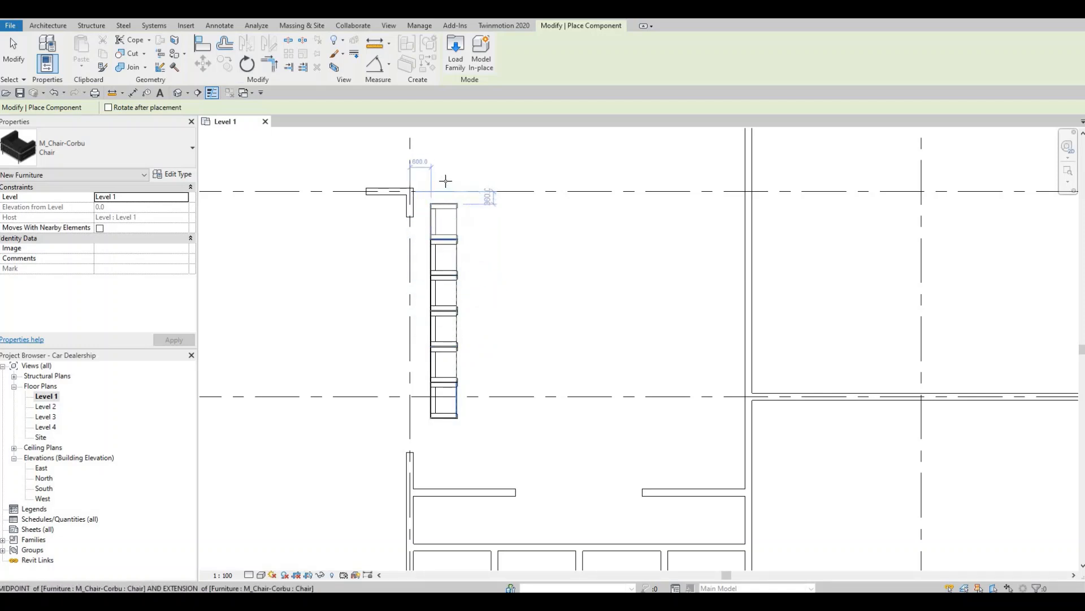
left_click(444, 182)
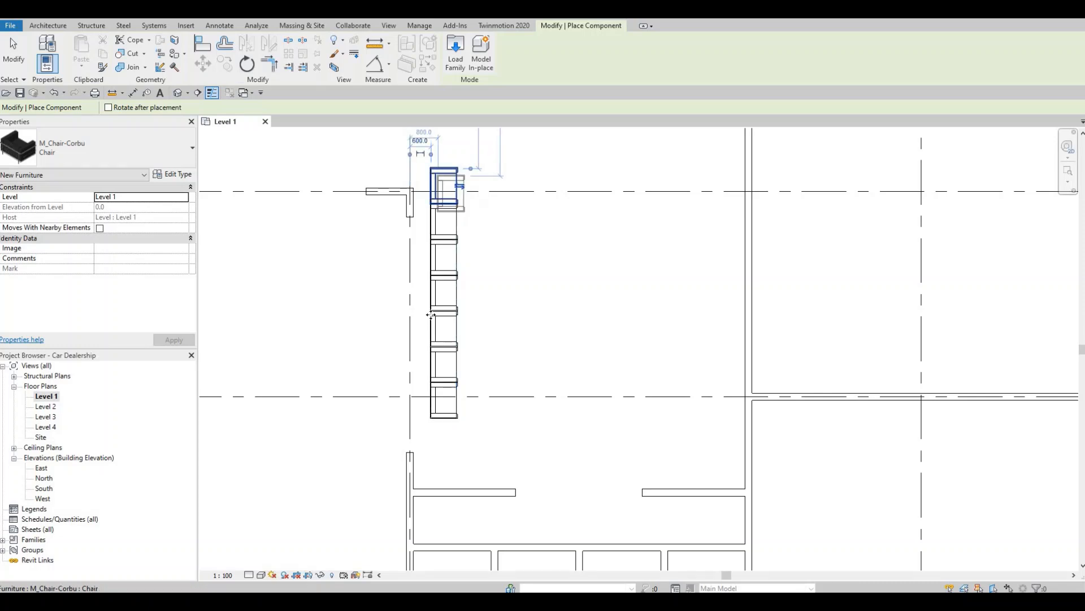
- Place a horizontal row of four M_Chair-Corbu chairs just below grid J, in the open area beside the vertical chair row
middle_click_drag(450, 194, 435, 300)
scroll(438, 300, "down", 1)
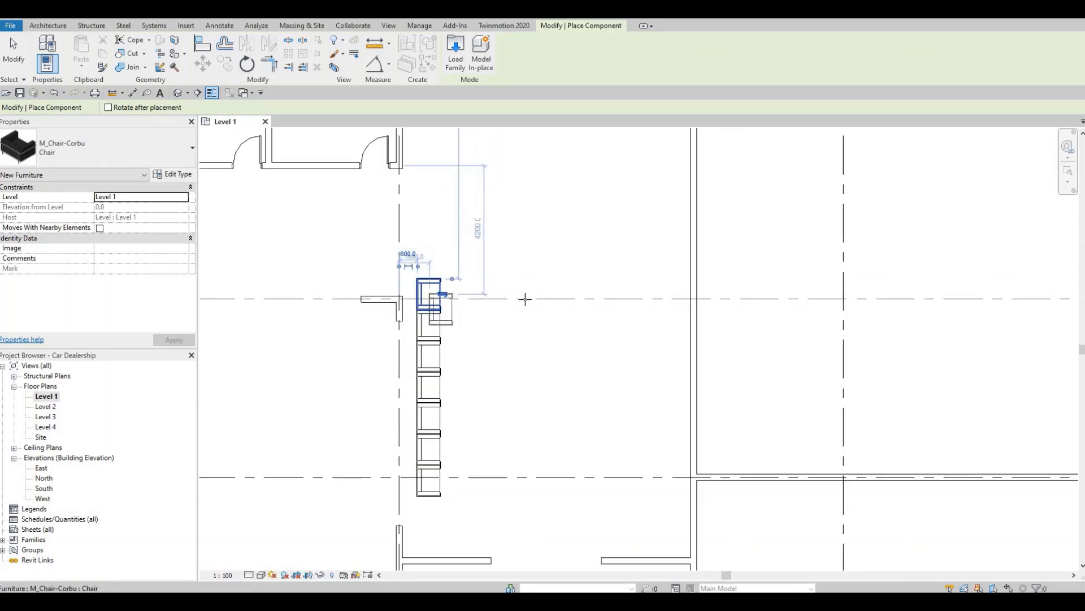
scroll(525, 299, "down", 1)
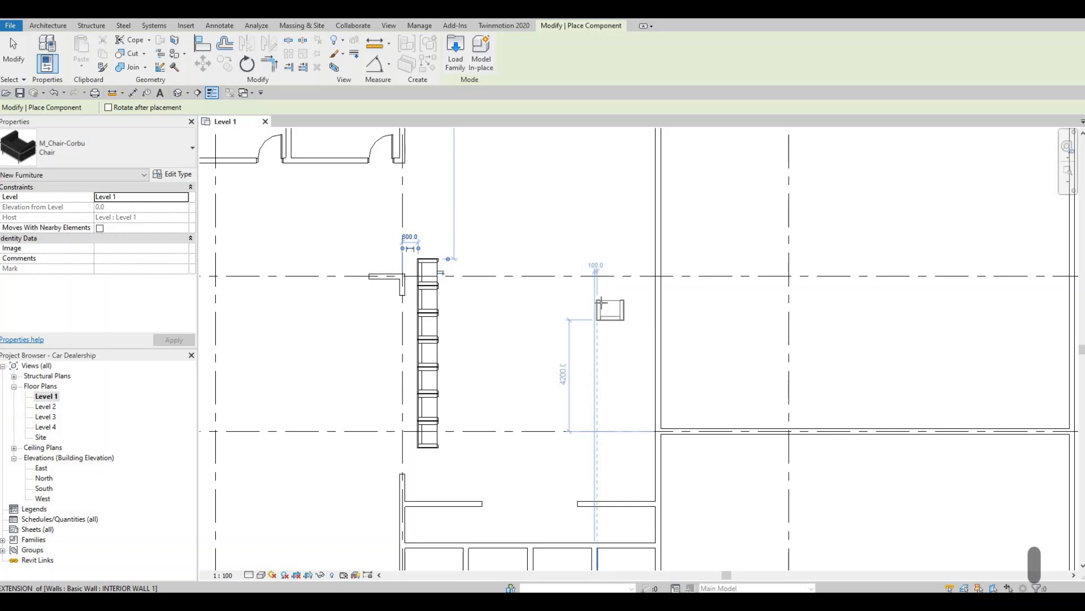
left_click(569, 300)
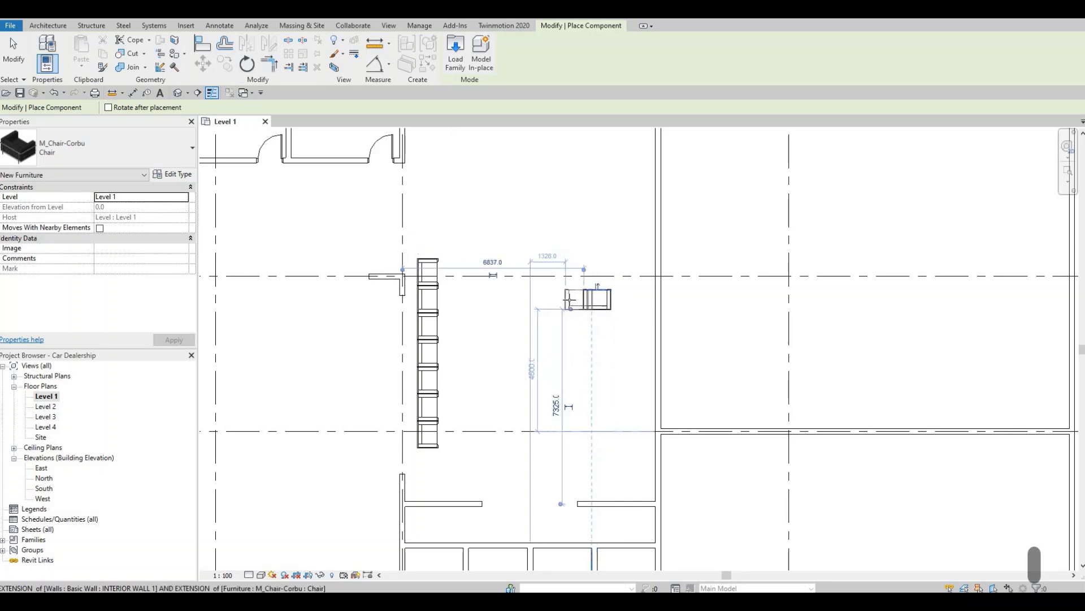
left_click(542, 299)
left_click(516, 298)
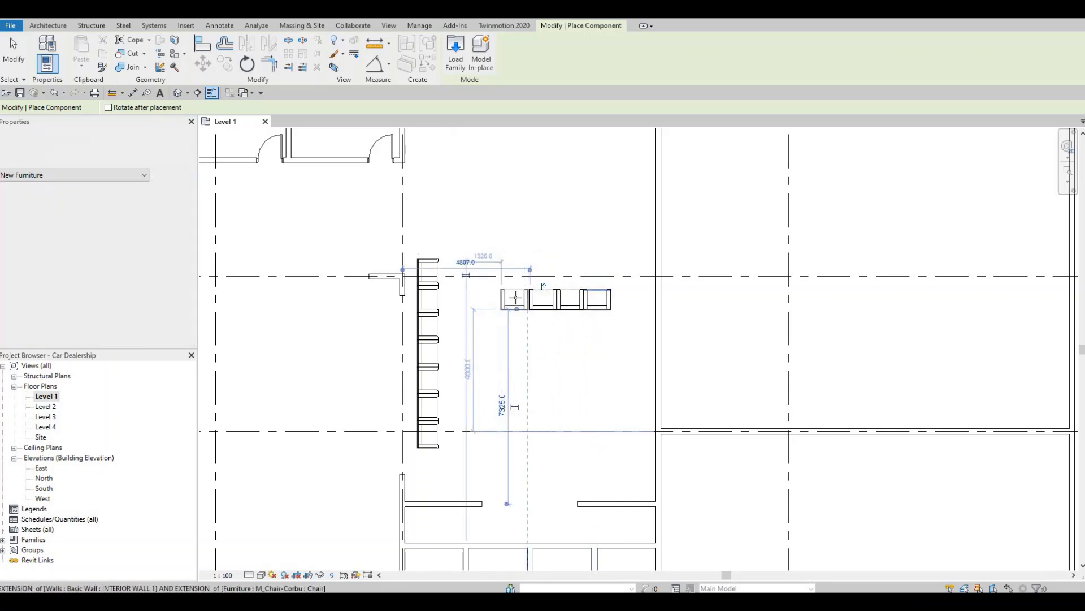
- Rotate the chair and place a second vertical row of four, running down from the left end of the horizontal row
key("space")
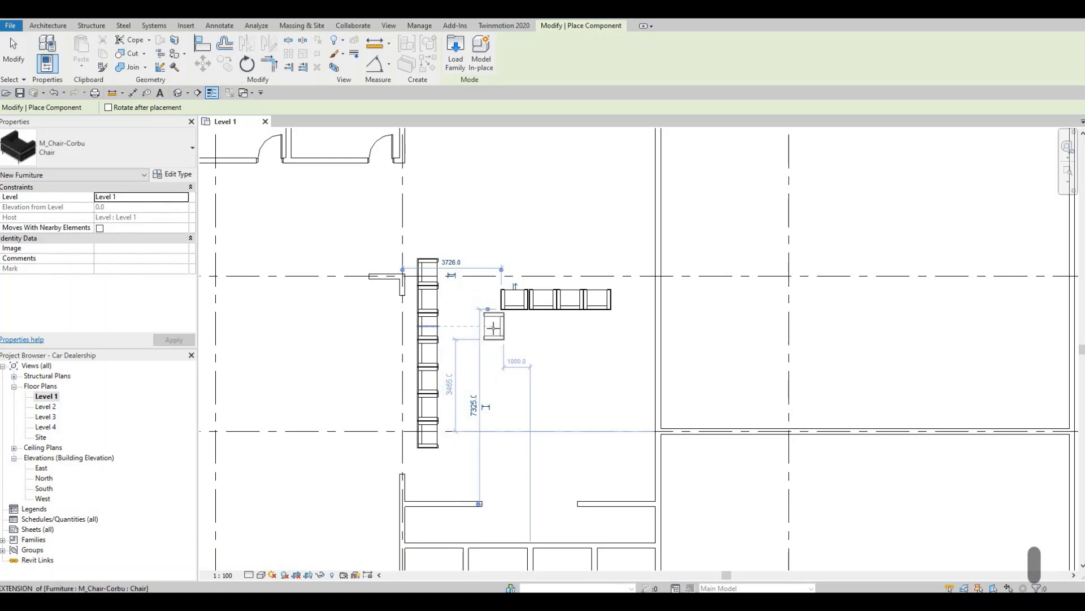
left_click(487, 356)
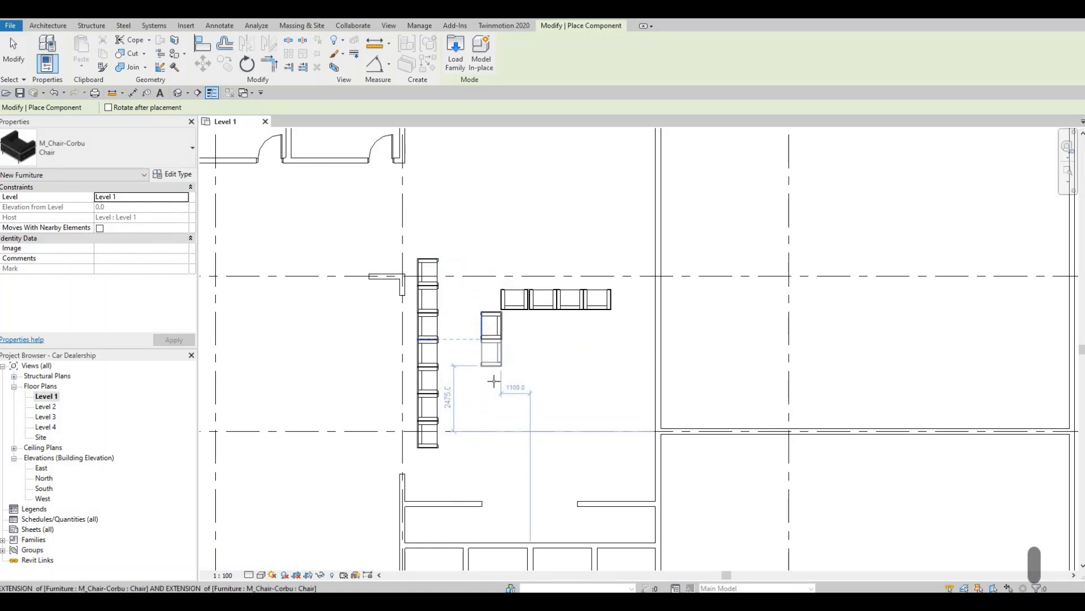
left_click(491, 381)
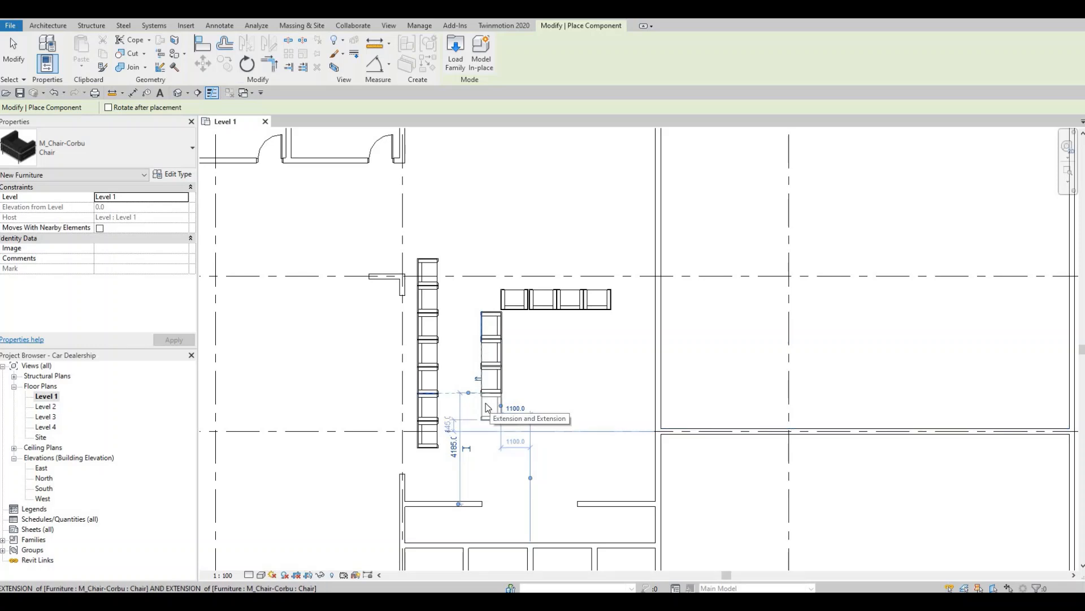
left_click(490, 407)
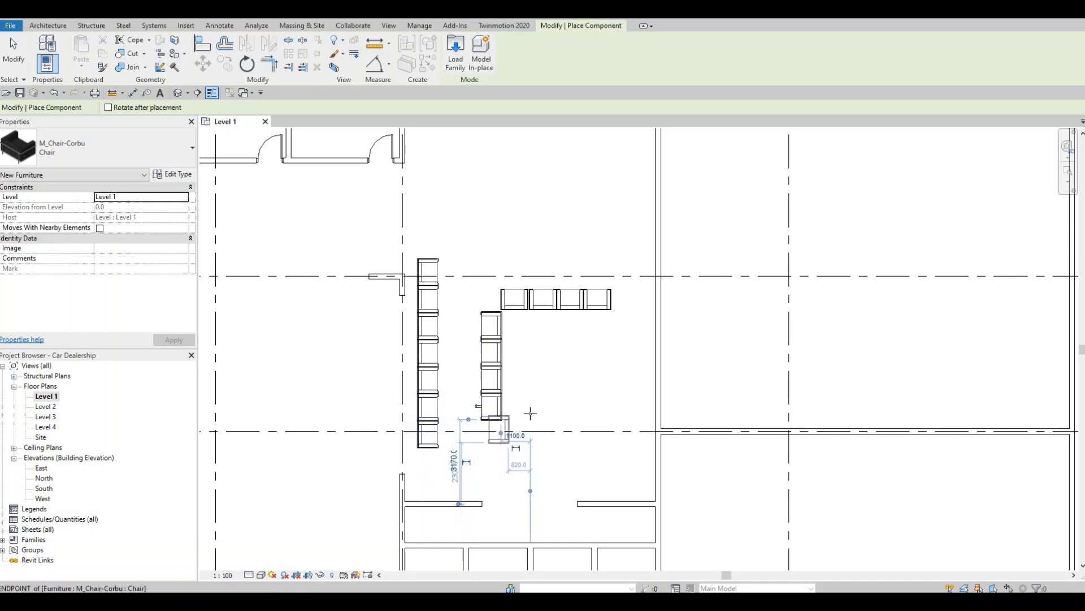
scroll(506, 395, "down", 1)
key("Escape")
key("Escape")
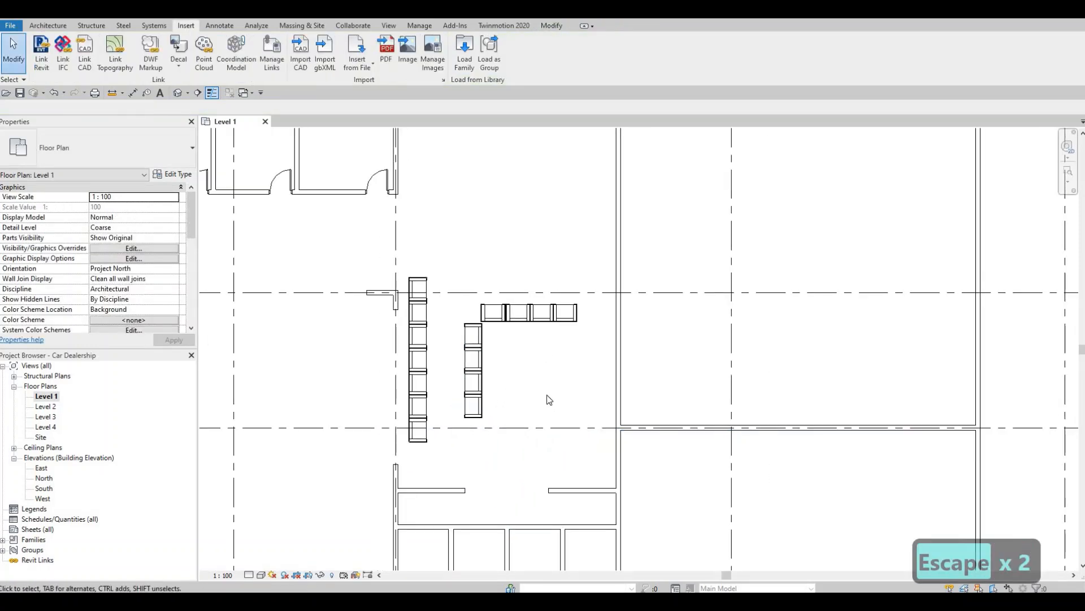
- Place a horizontal row of six matching M_Chair-Corbu chairs side by side above grid J, about 960 mm below the line of the office front wall
scroll(582, 368, "down", 2)
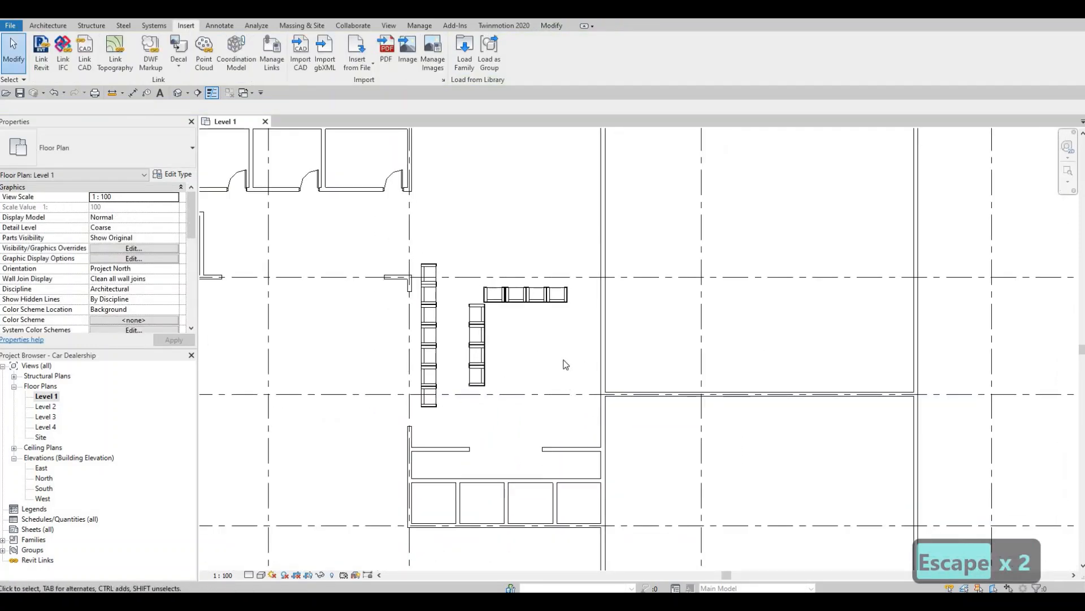
middle_click_drag(560, 400, 516, 356)
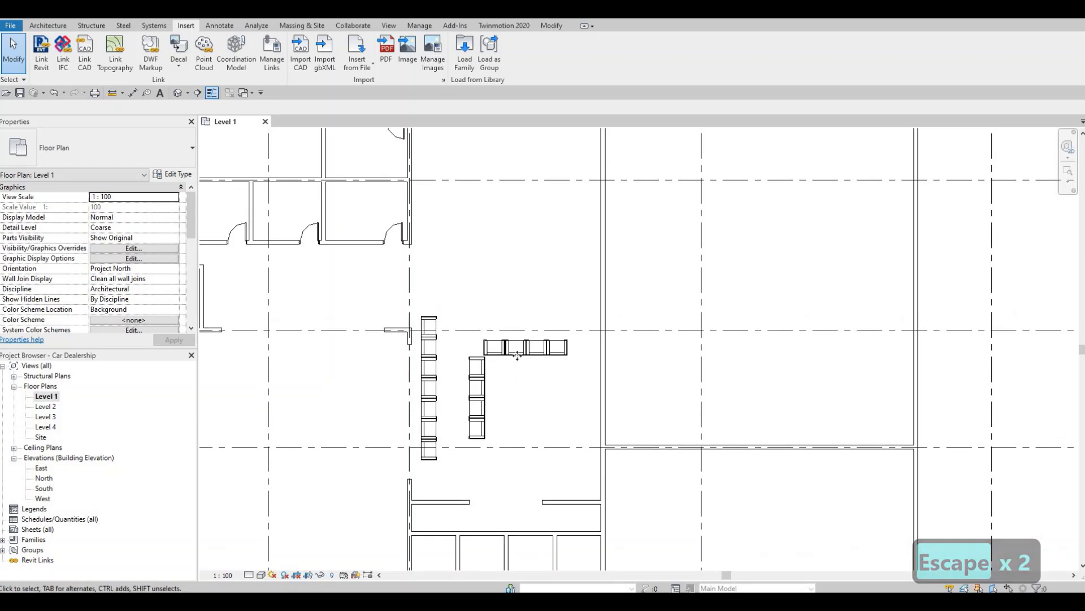
left_click(515, 347)
key("c")
key("s")
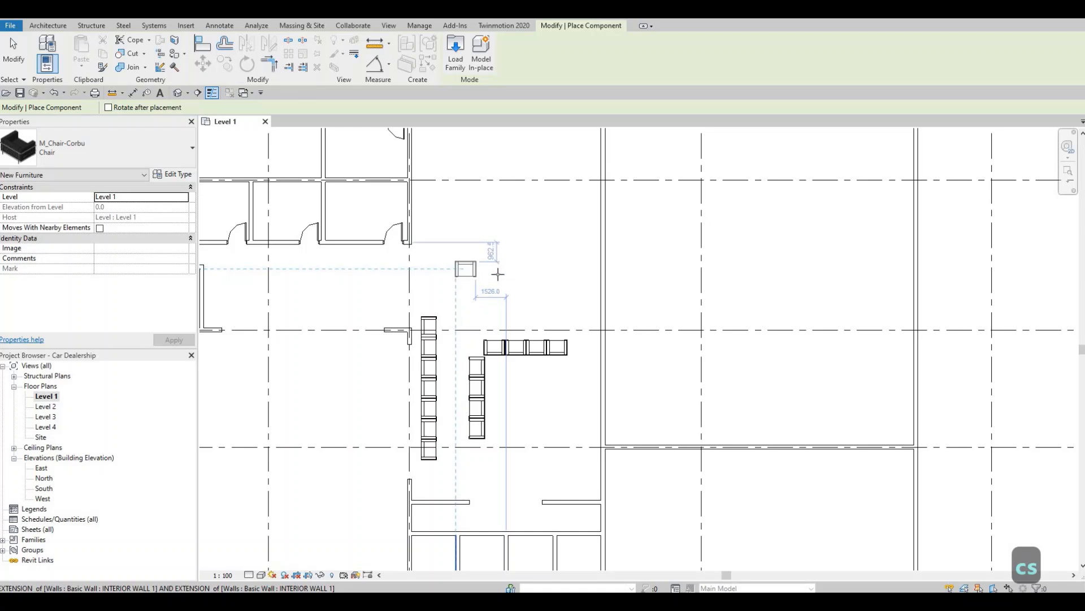
left_click(497, 273)
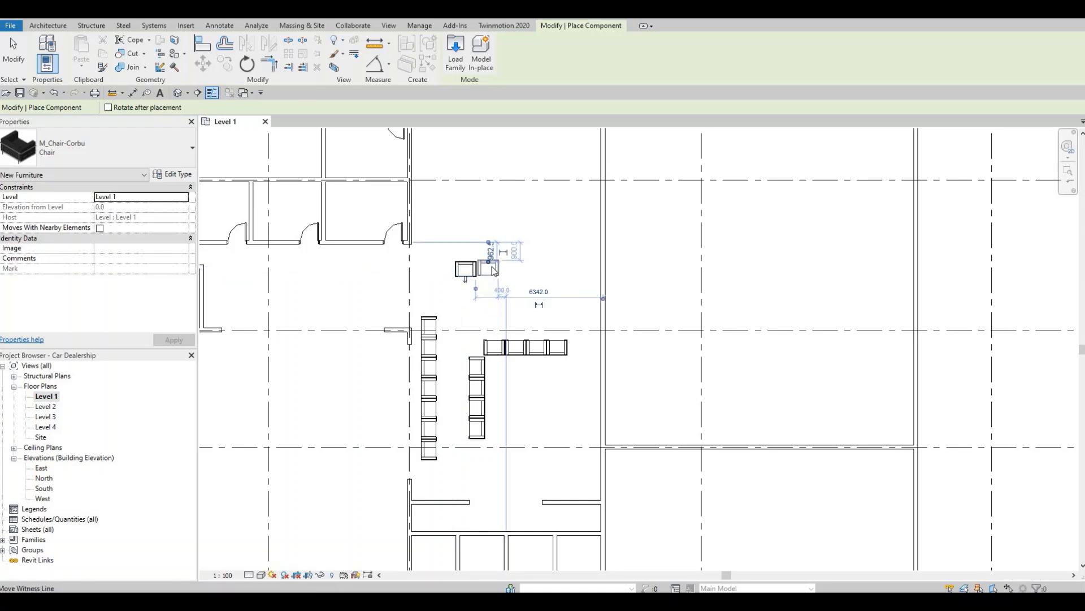
scroll(494, 270, "up", 3)
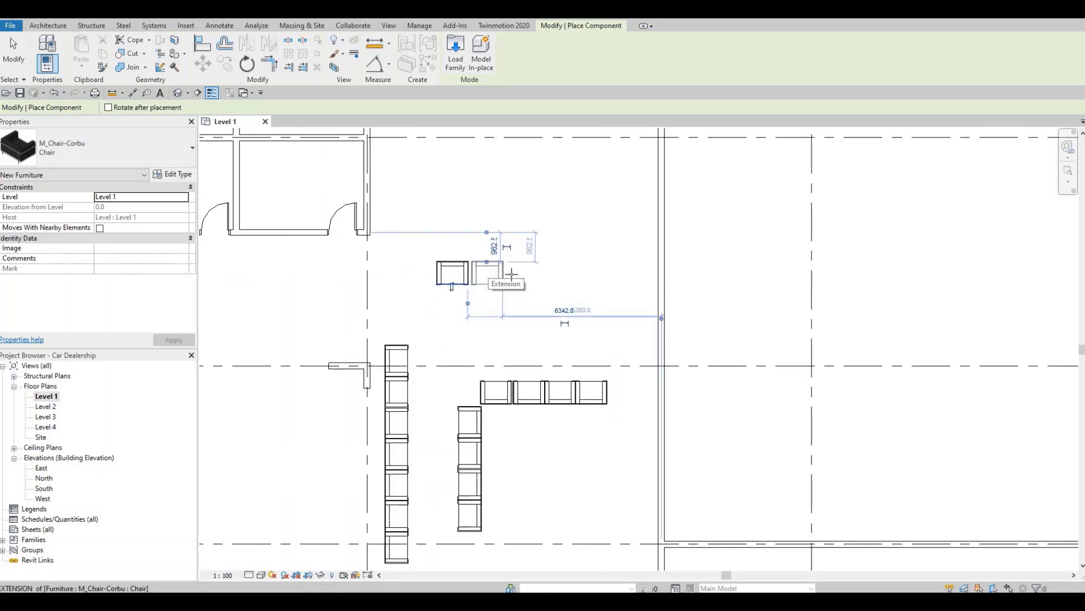
left_click(510, 273)
left_click(546, 276)
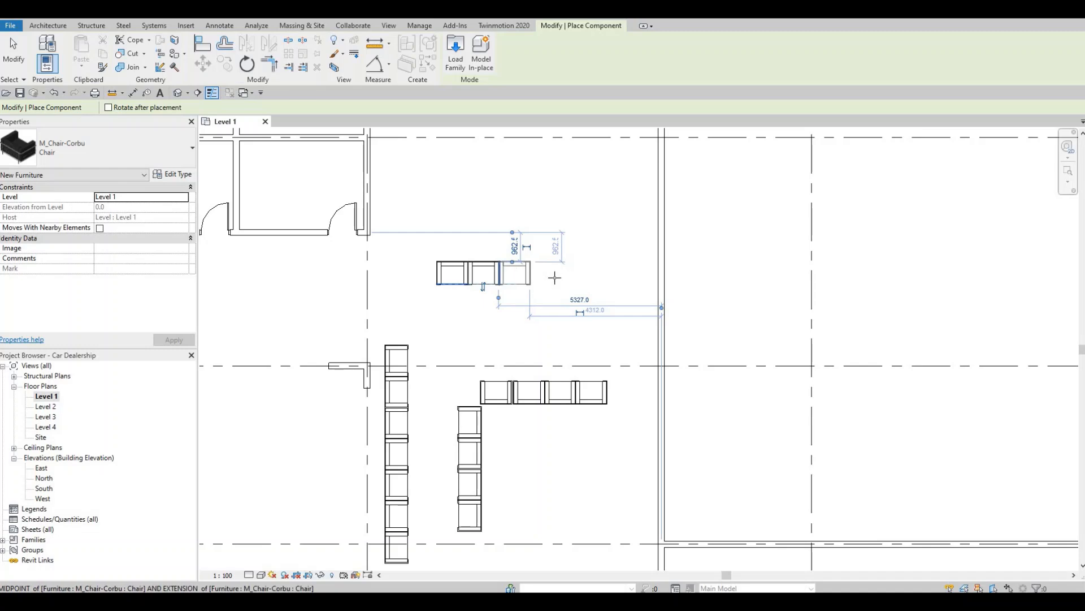
left_click(578, 276)
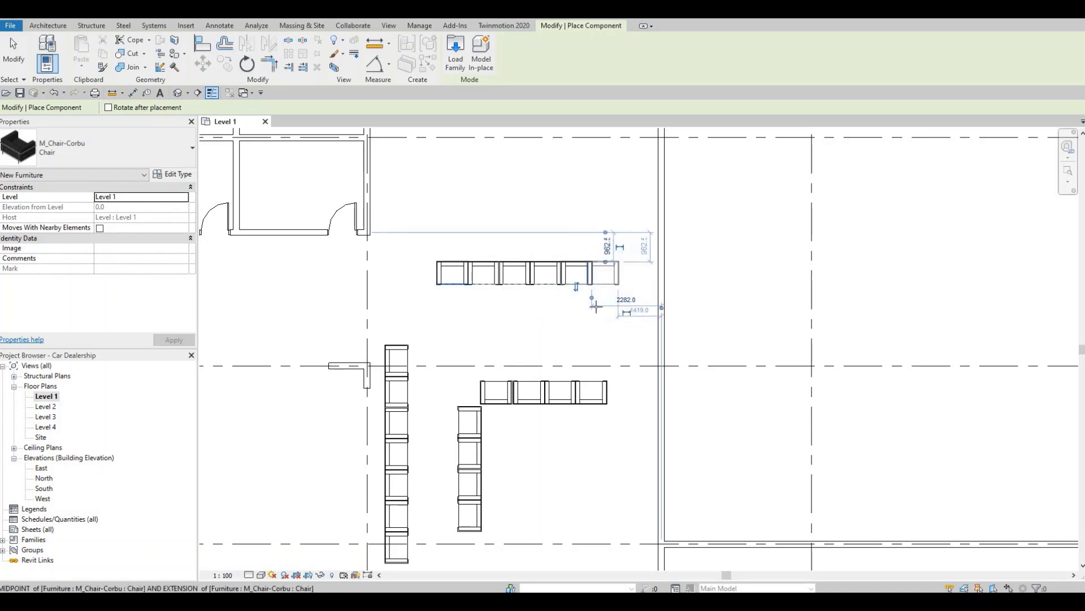
left_click(596, 306)
key("Escape")
key("Escape")
scroll(537, 368, "down", 2)
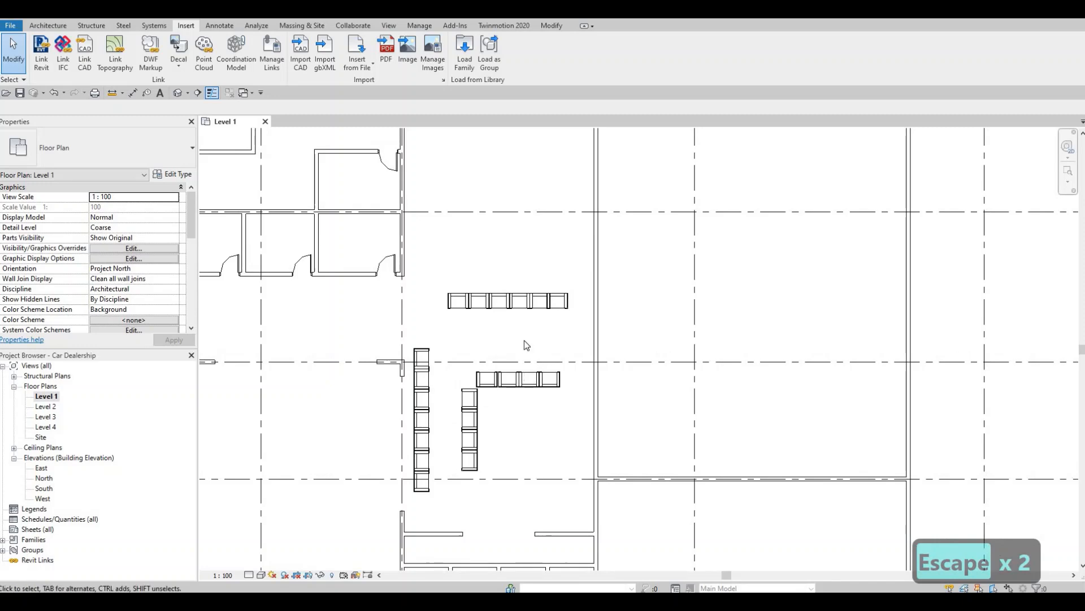
scroll(524, 345, "down", 3)
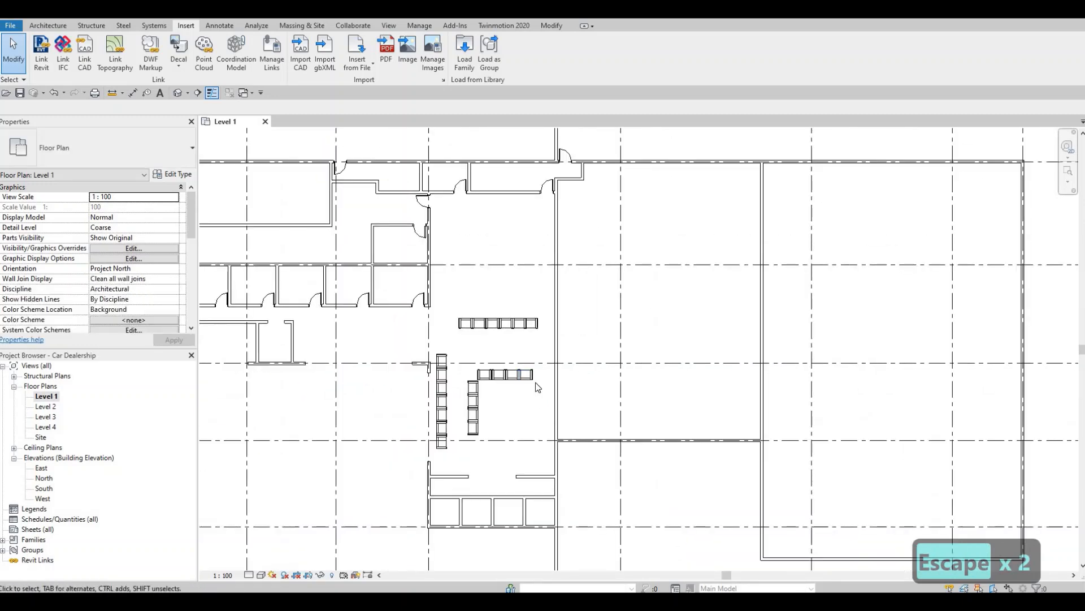
middle_click_drag(534, 382, 531, 323)
middle_click_drag(548, 384, 547, 366)
middle_click_drag(527, 322, 529, 285)
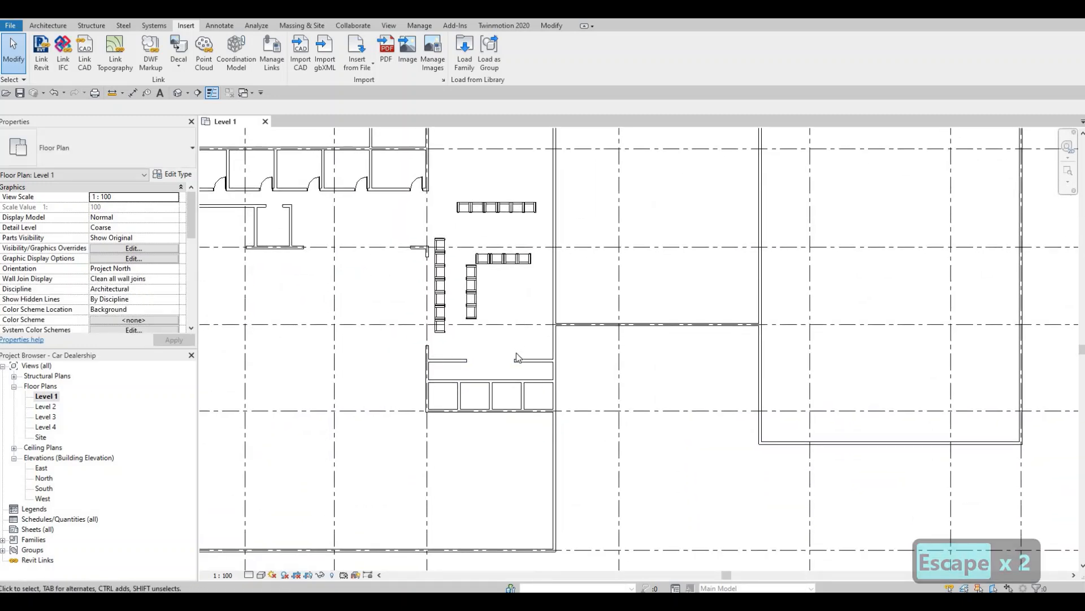
middle_click_drag(516, 365, 503, 414)
middle_click_drag(422, 264, 440, 294)
scroll(439, 293, "down", 1)
- Place a 900 x 2000mm M_Door-Passage-Single-Full_Lite door in the grid K wall, at its end next to the waiting area, matching an existing office door
key("Escape")
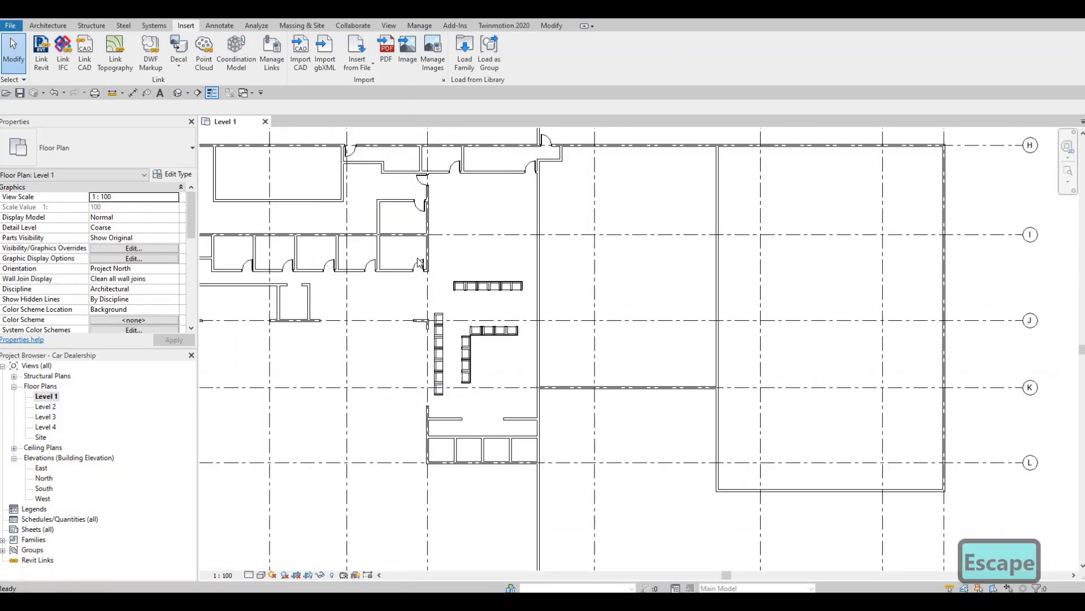
key("Escape")
left_click(419, 265)
key("c")
key("s")
scroll(543, 388, "up", 1)
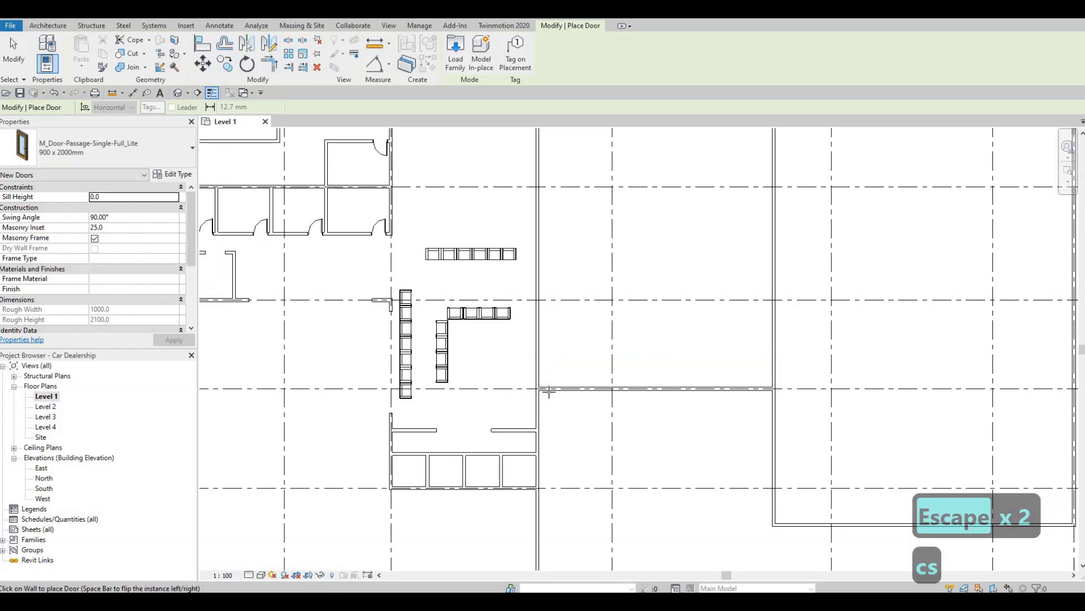
left_click(544, 391)
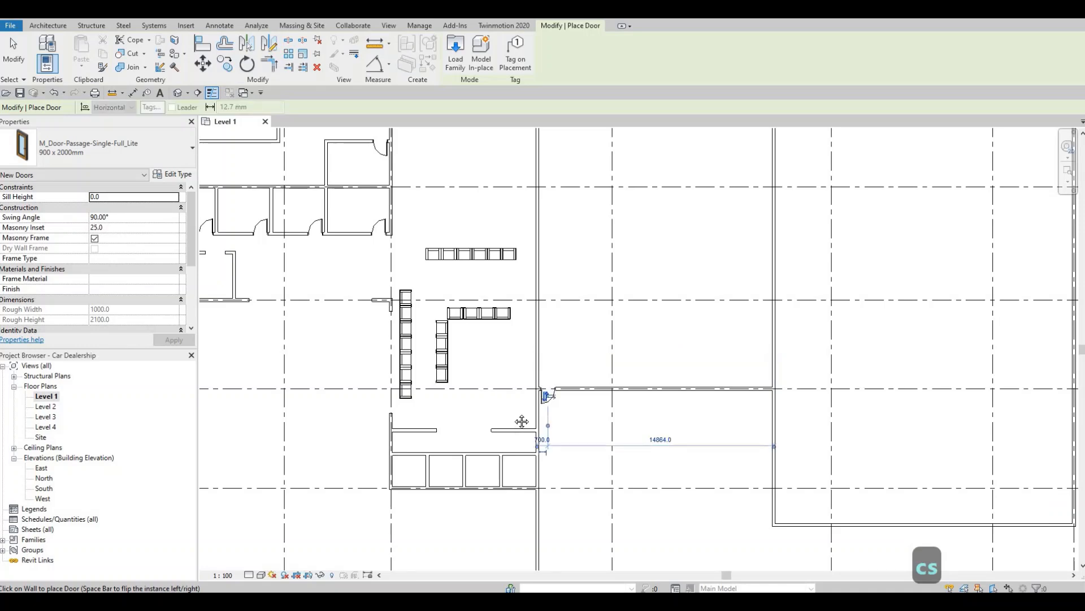
middle_click_drag(474, 473, 474, 416)
scroll(473, 416, "down", 2)
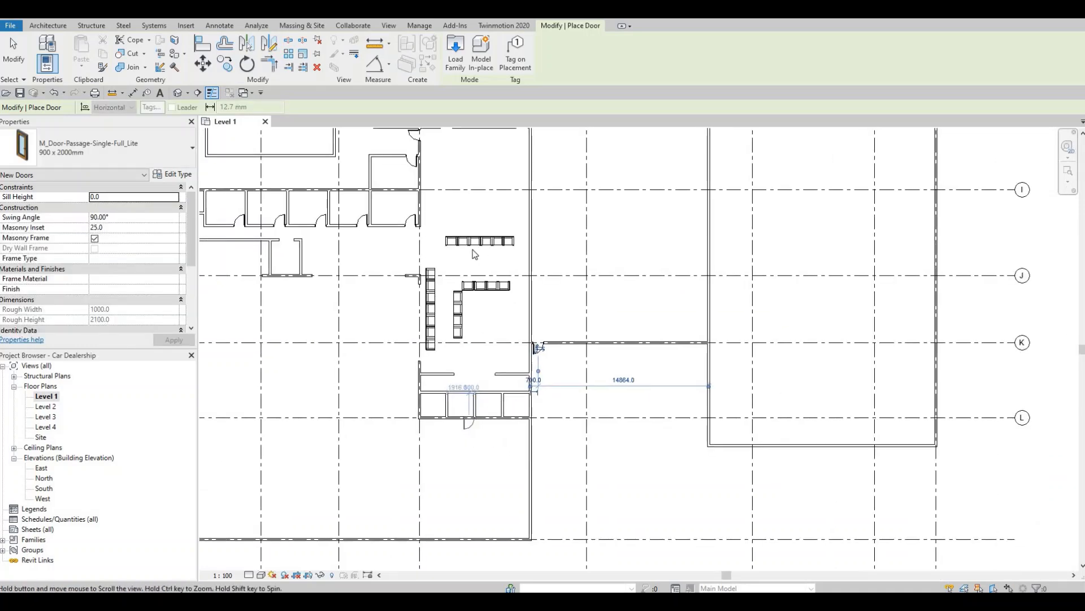
key("Escape")
key("Escape")
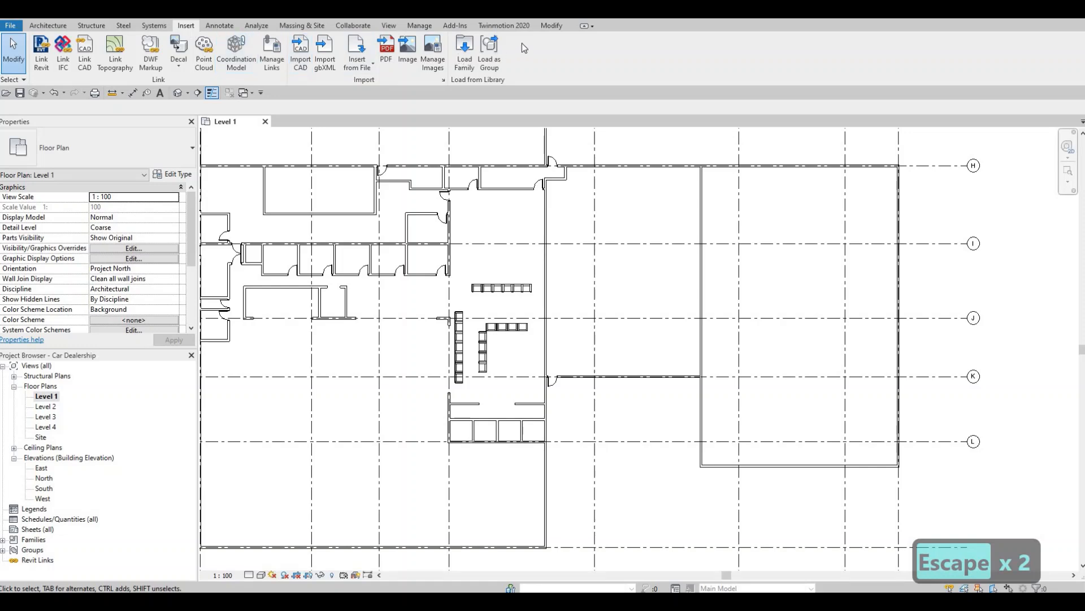
- Start loading a family and go from the Furniture folder to the library's Doors folder
left_click(464, 52)
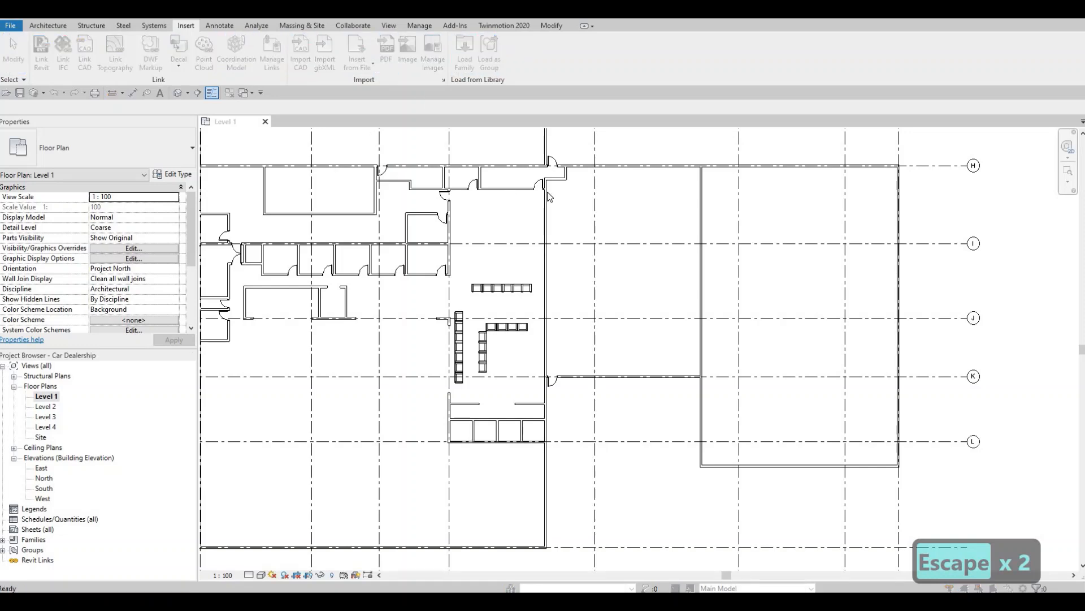
left_click(749, 156)
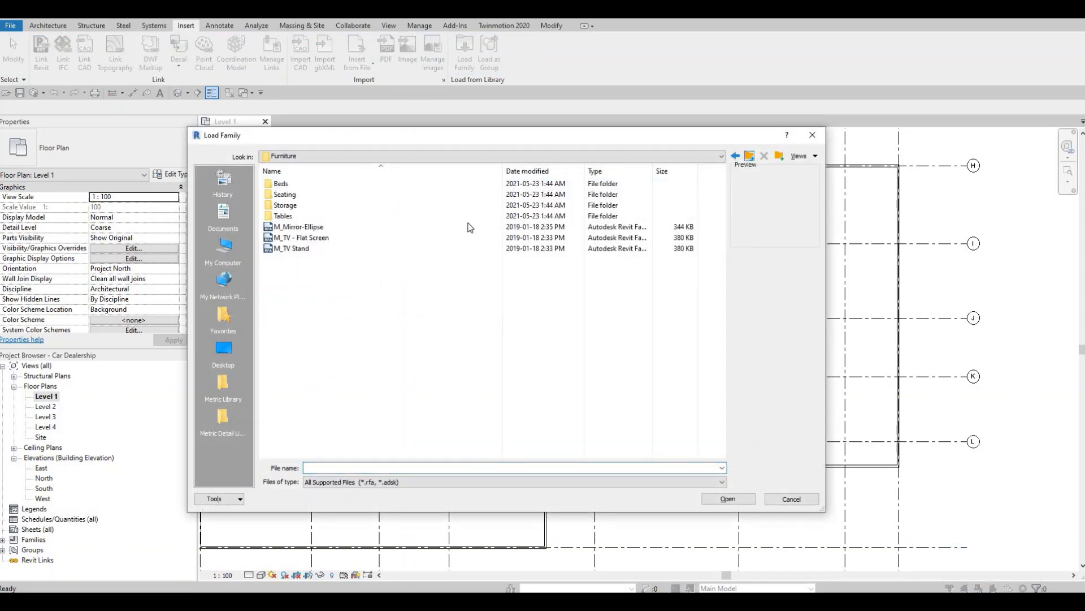
left_click(749, 156)
left_click(321, 279)
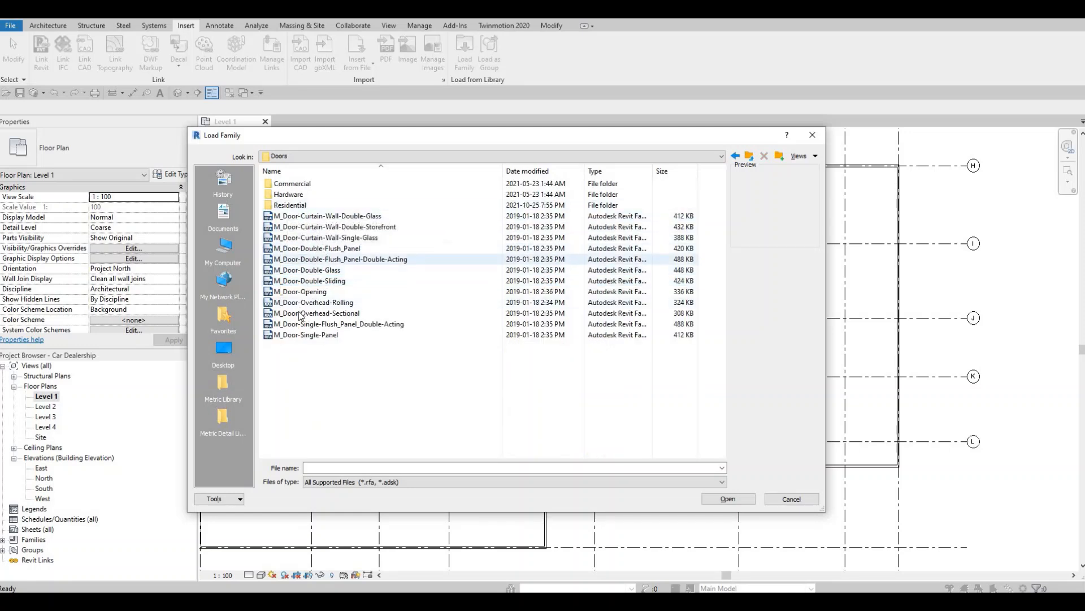
- Examine the previews of the door families in the Doors folder and its Commercial subfolder
left_click(312, 280)
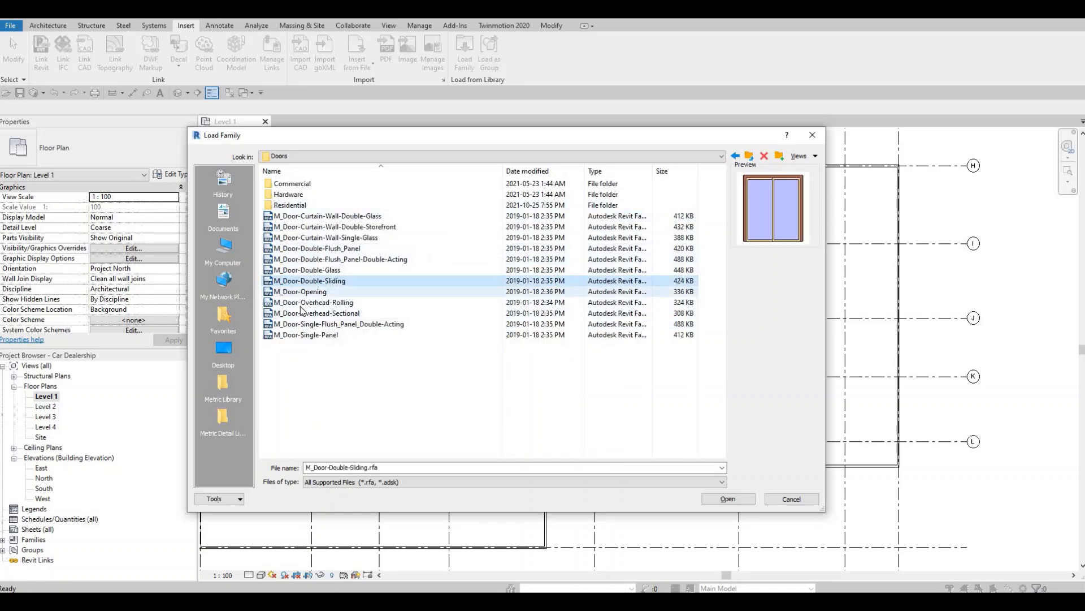
left_click(312, 291)
left_click(297, 215)
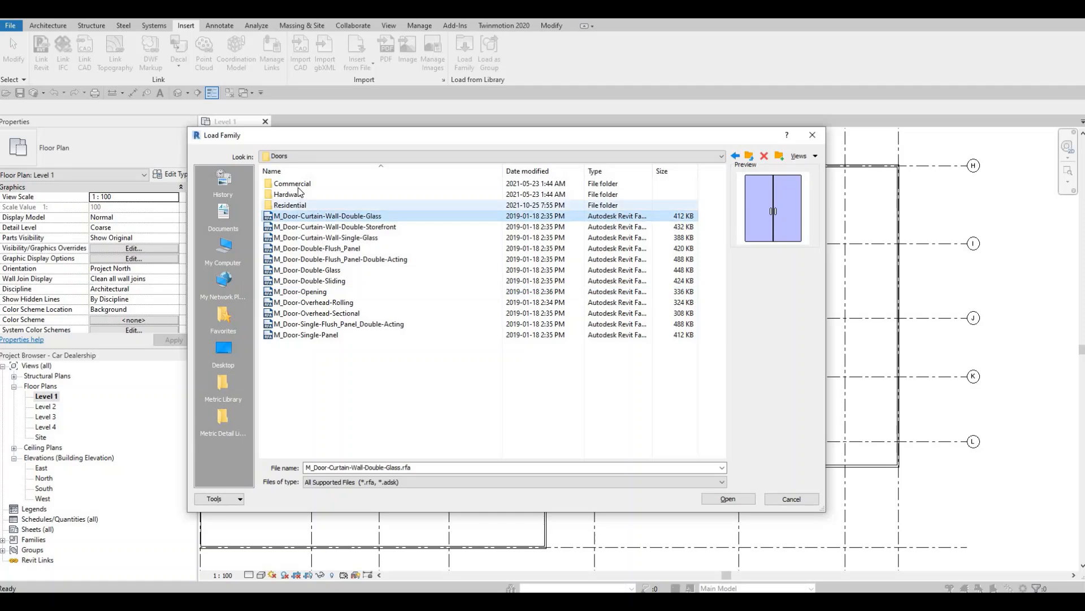
left_click(297, 204)
double_click(298, 184)
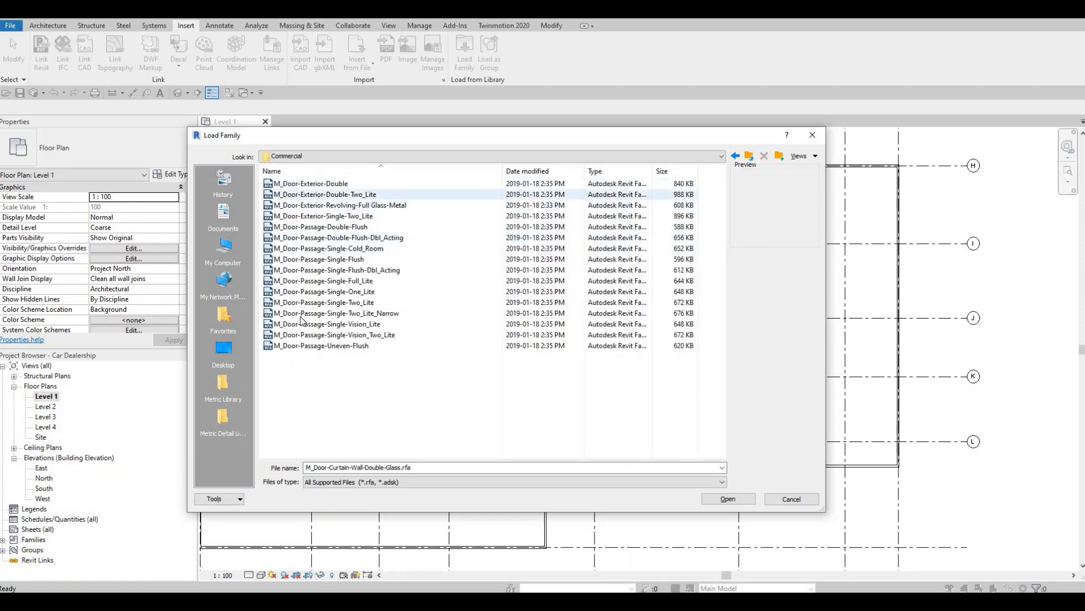
left_click(309, 344)
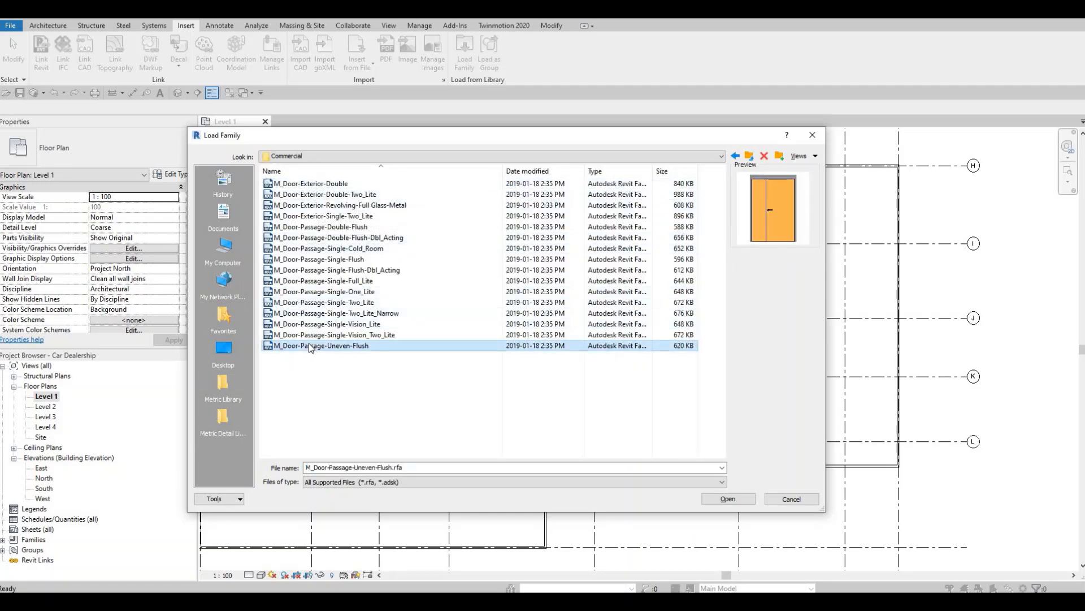
key("Up")
key("Up")
key("Up")
key("Up")
key("Up")
key("Up")
key("Up")
key("Up")
key("Up")
key("Up")
key("Up")
key("Up")
key("Up")
key("Up")
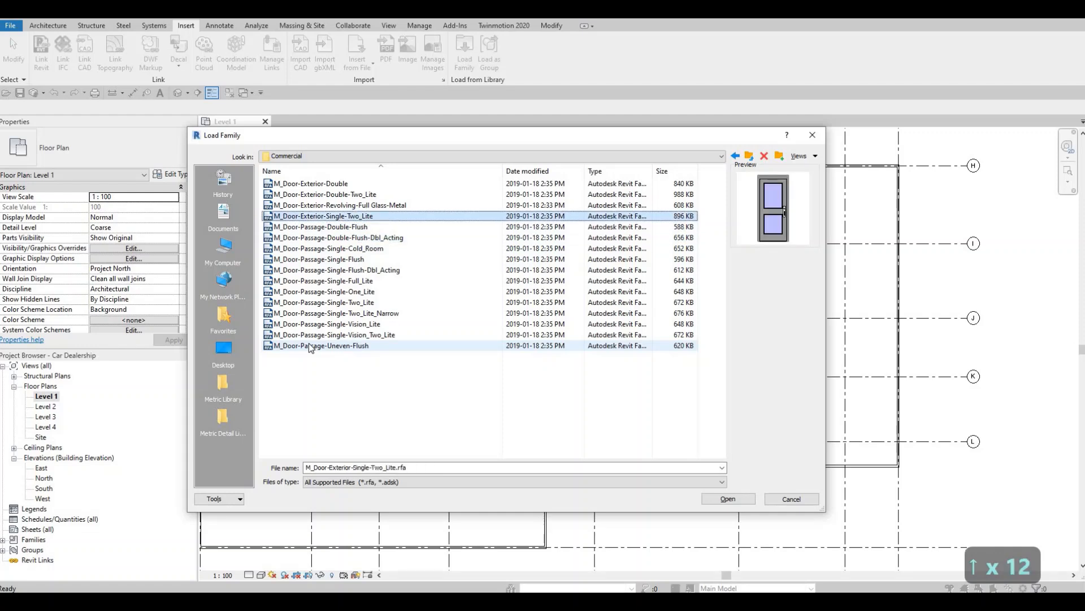
key("Up")
key("Up")
key("Up")
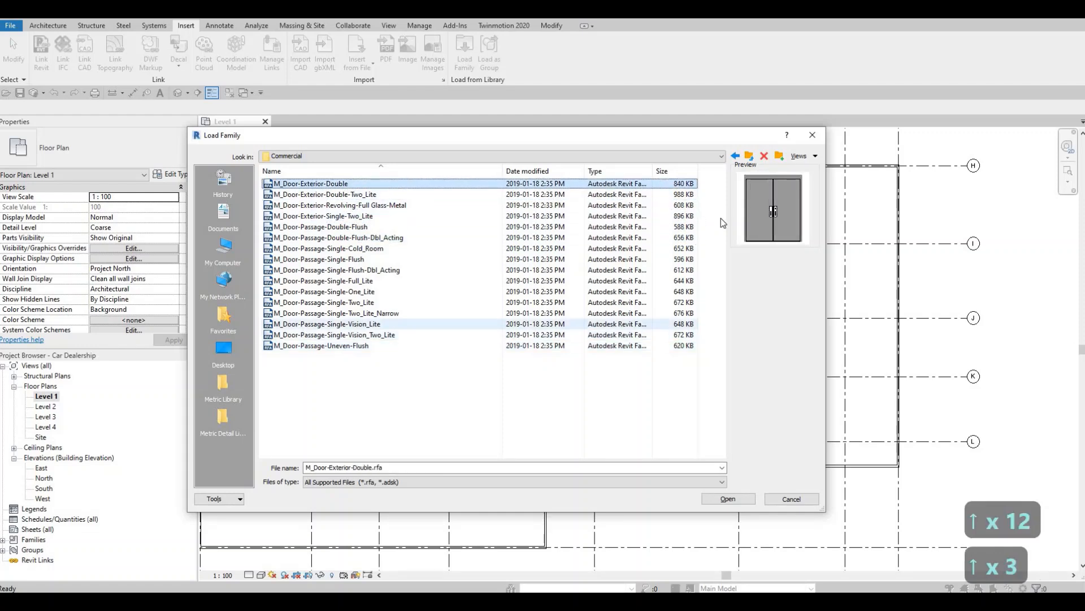
- Load the M_Door-Garage-Flush_Panel family from the Residential subfolder of the library's Doors folder
left_click(735, 155)
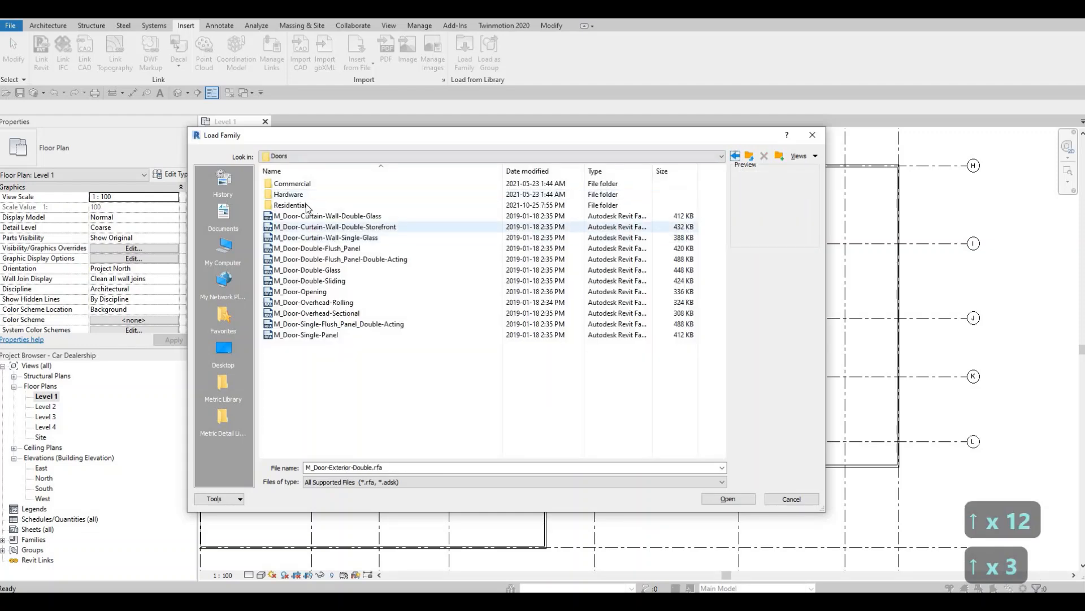
double_click(370, 198)
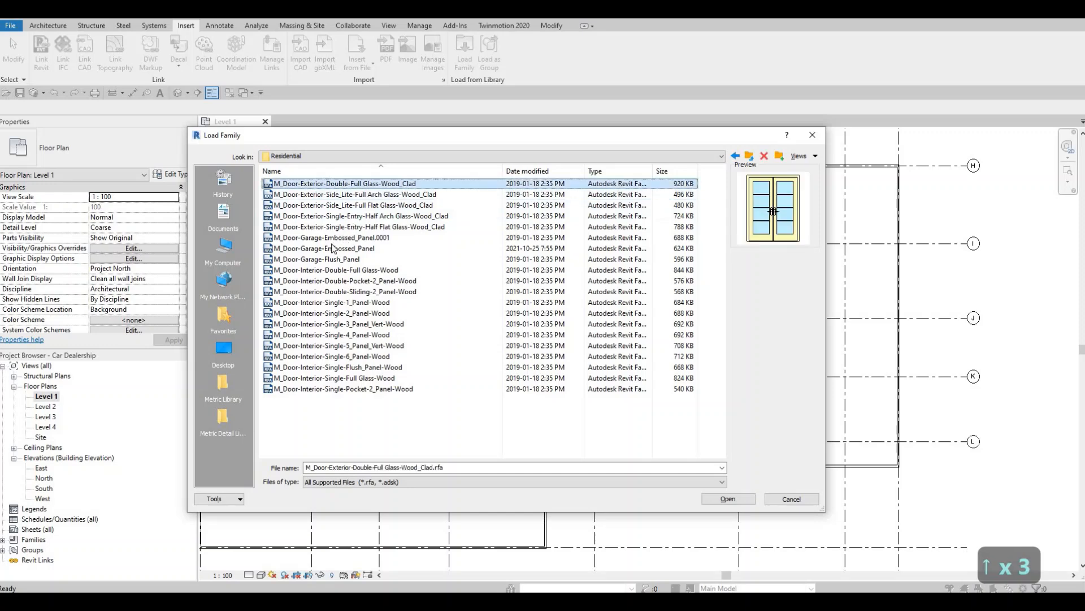
left_click(324, 249)
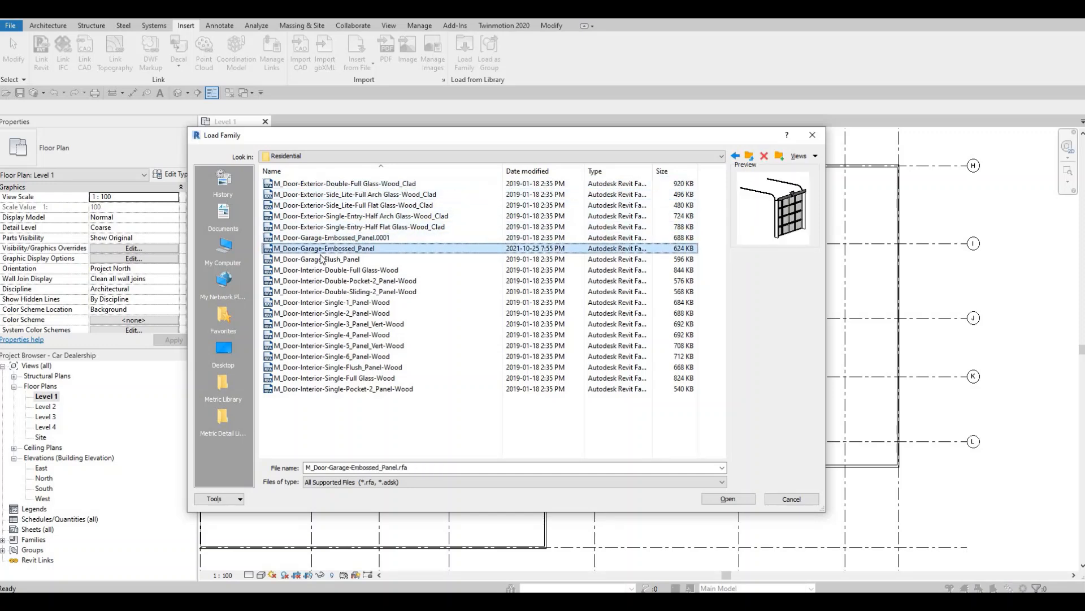
left_click(310, 260)
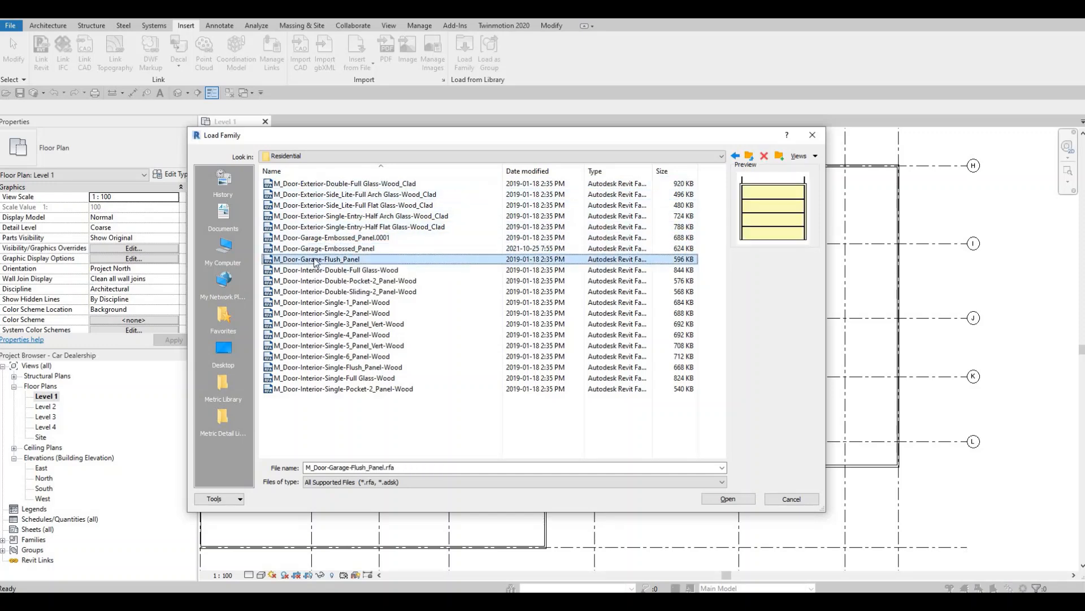
left_click(735, 499)
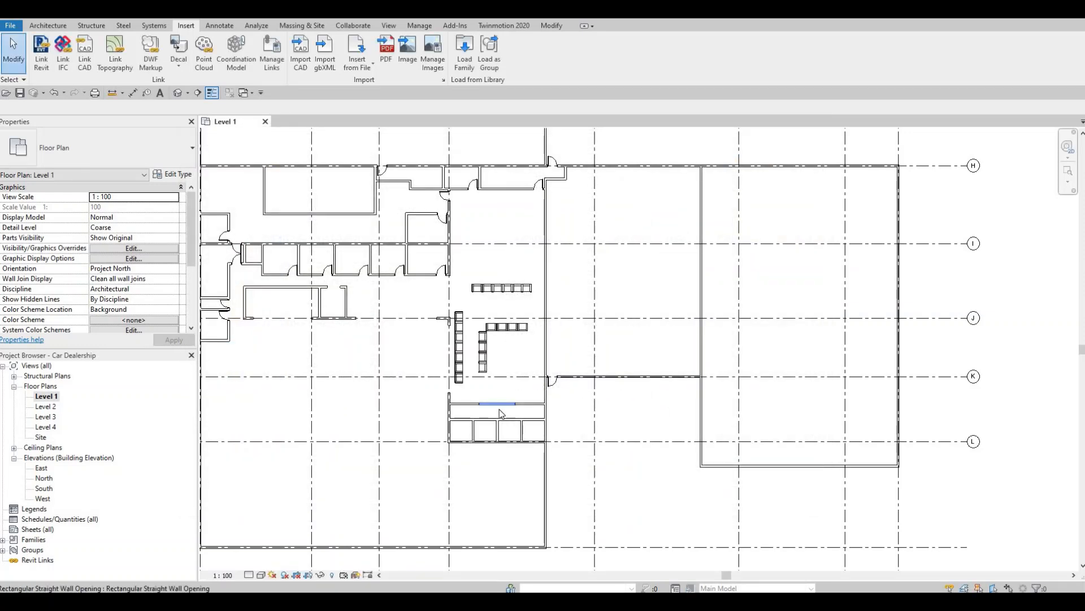
key("c")
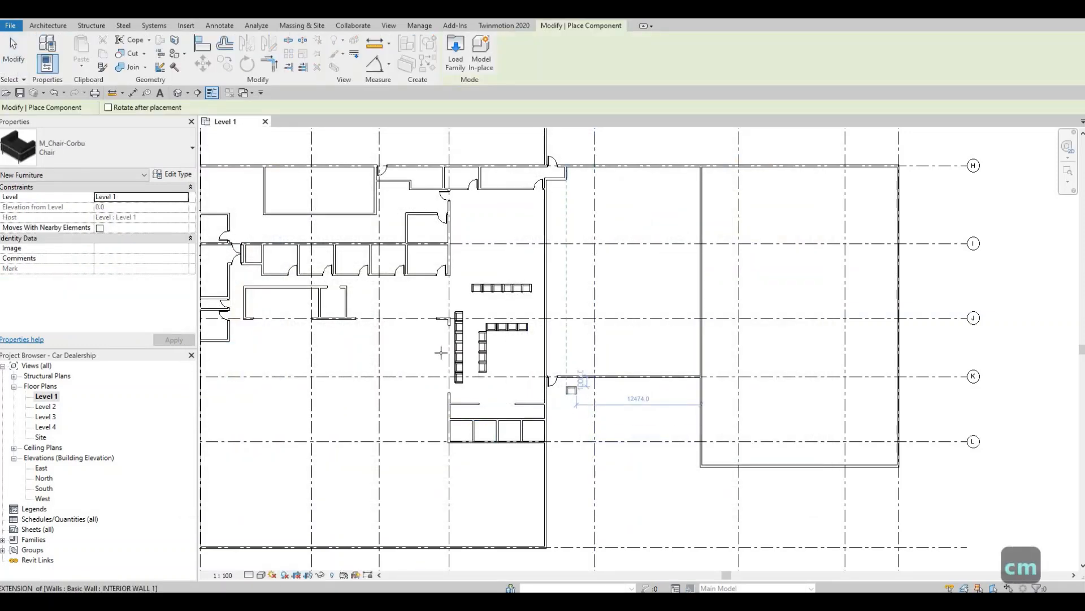
key("Escape")
key("Escape")
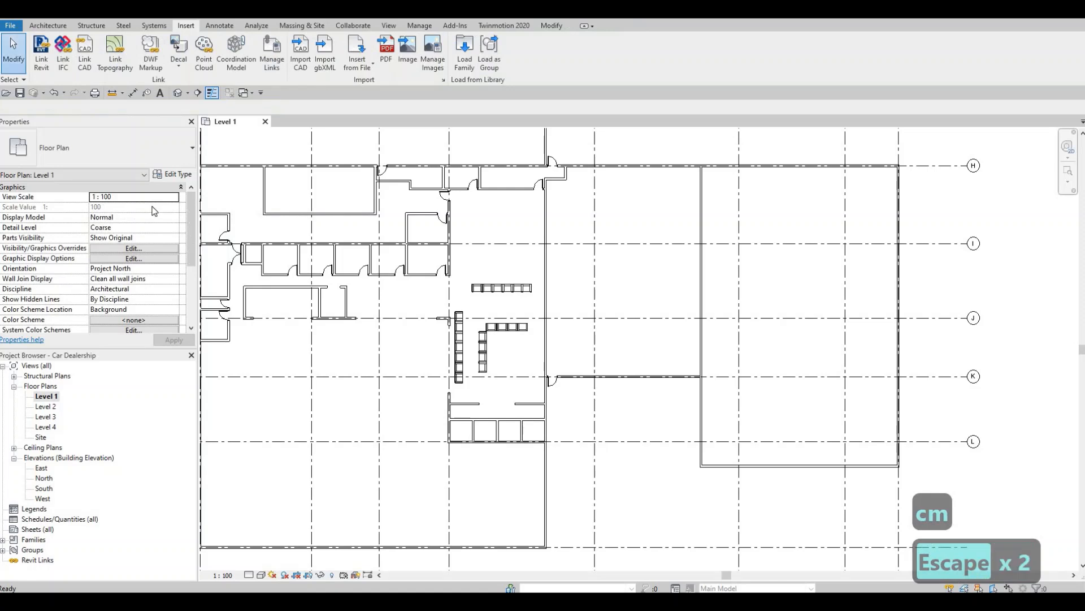
- Place three 2400 x 2100mm M_Door-Garage-Flush_Panel doors along the grid K wall, beyond the passage door
key("d")
key("r")
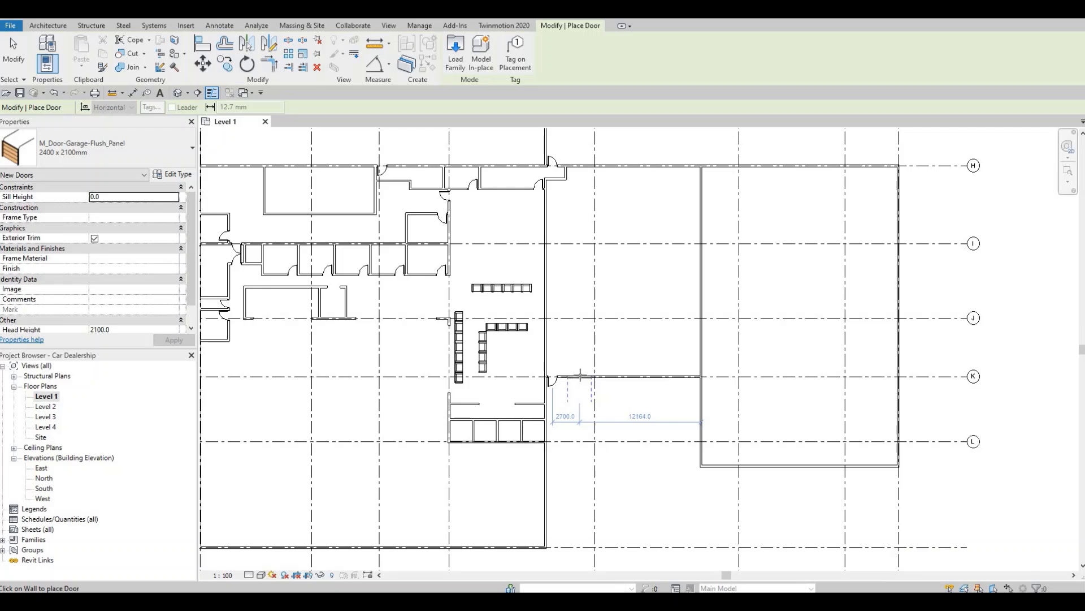
scroll(580, 375, "up", 2)
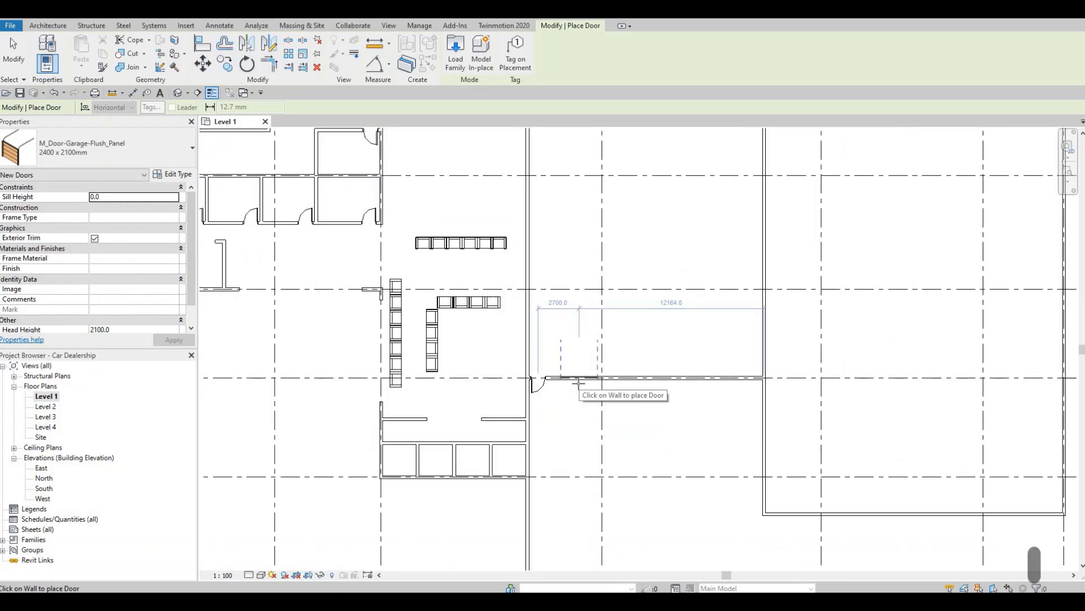
left_click(578, 381)
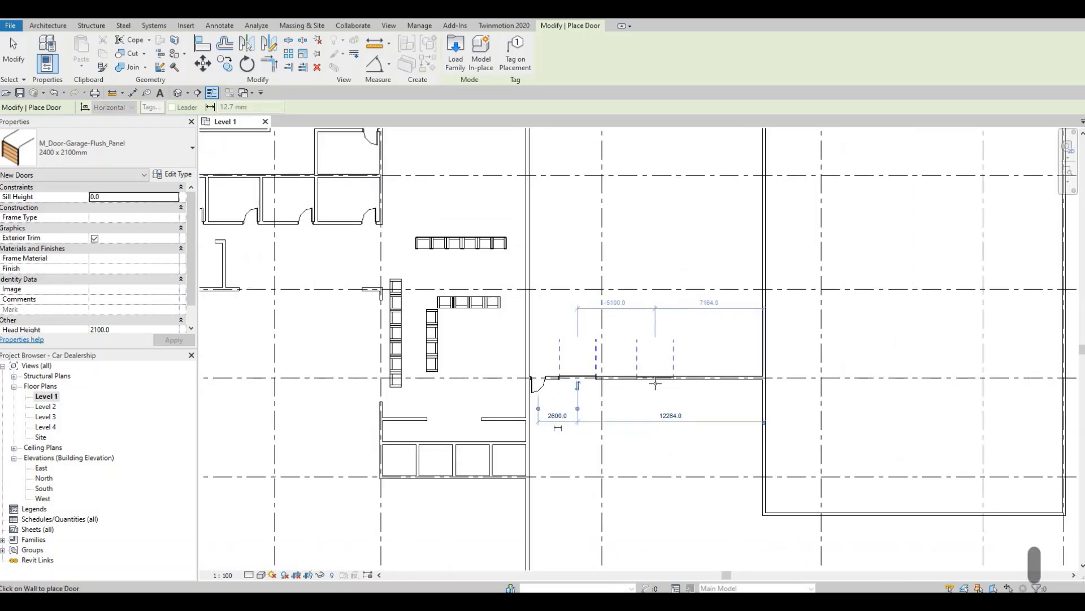
left_click(655, 383)
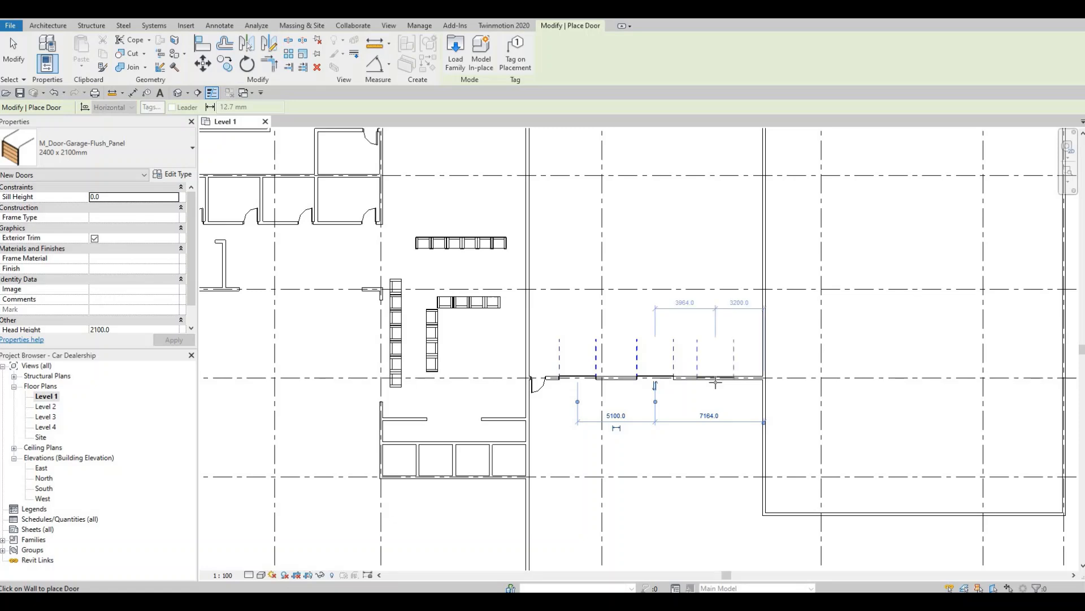
key("Escape")
key("Escape")
scroll(658, 385, "down", 1)
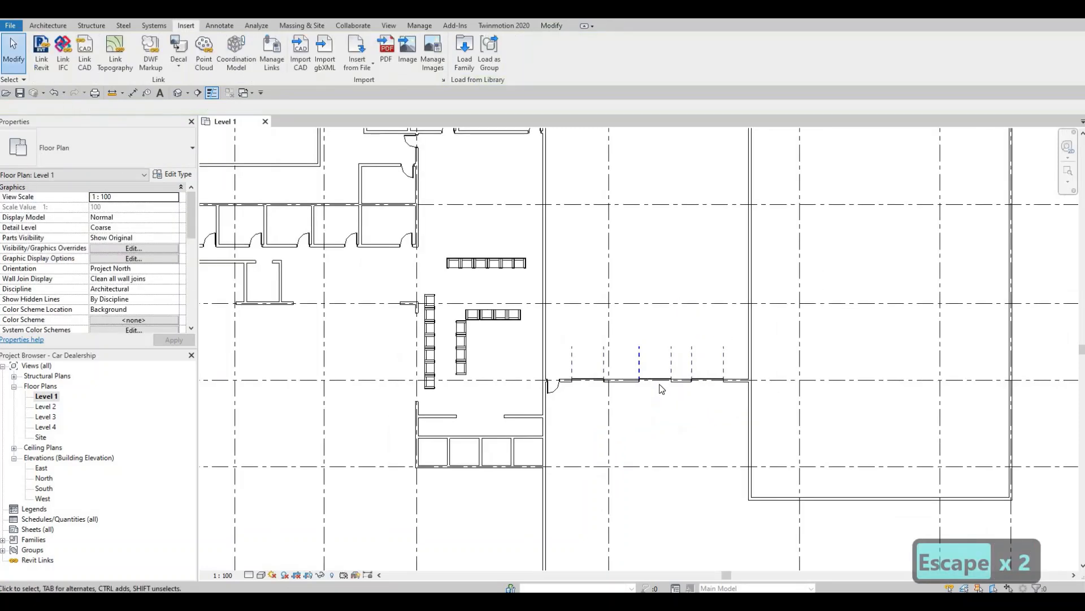
- Nudge the middle garage door in the grid K wall three increments toward the waiting area
left_click(659, 379)
key("Left")
key("Left")
key("Left")
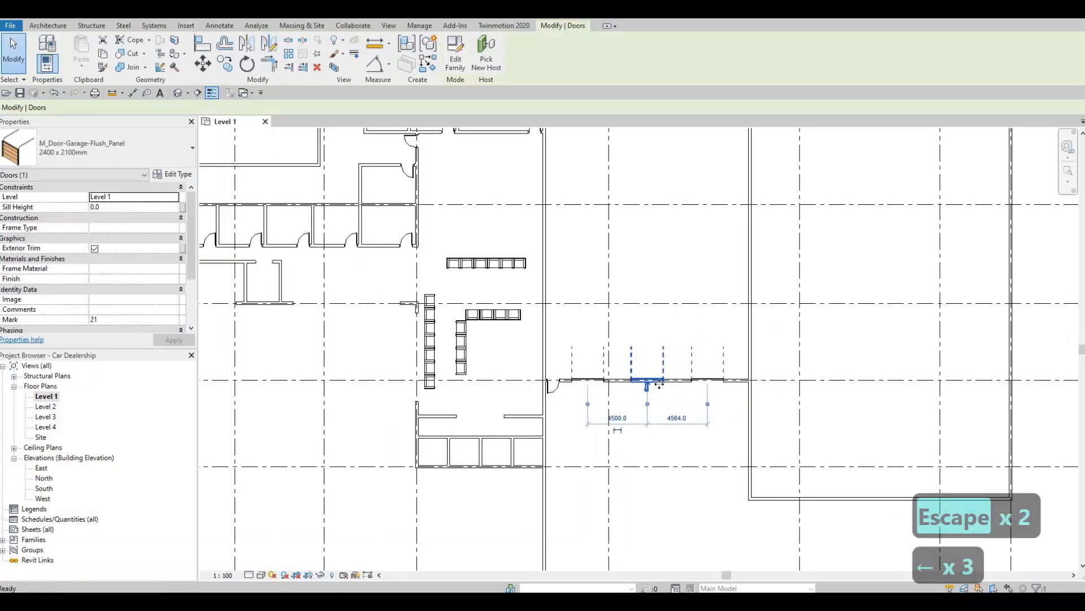
key("Escape")
key("F1")
scroll(562, 348, "up", 2)
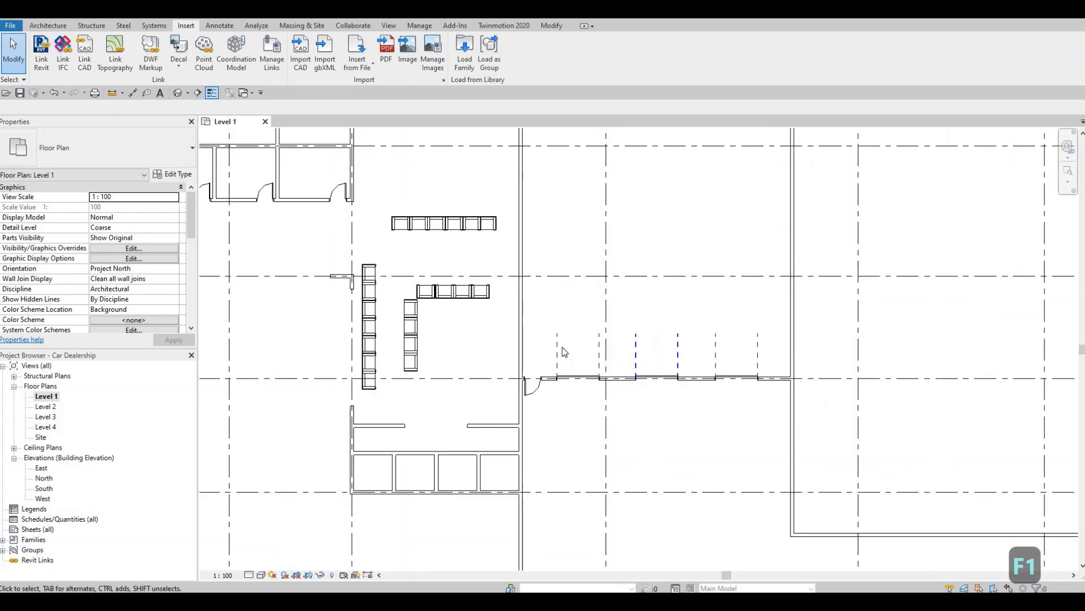
- Set the width of the M_Door-Garage-Flush_Panel 2400 x 2100mm door type to 3000 mm
left_click(583, 387)
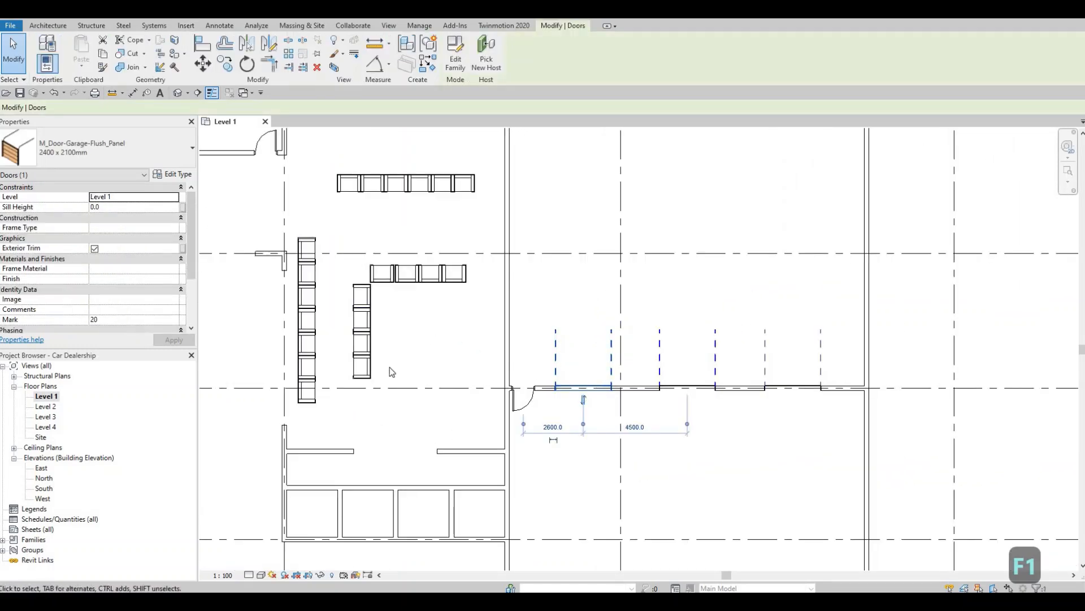
left_click(178, 178)
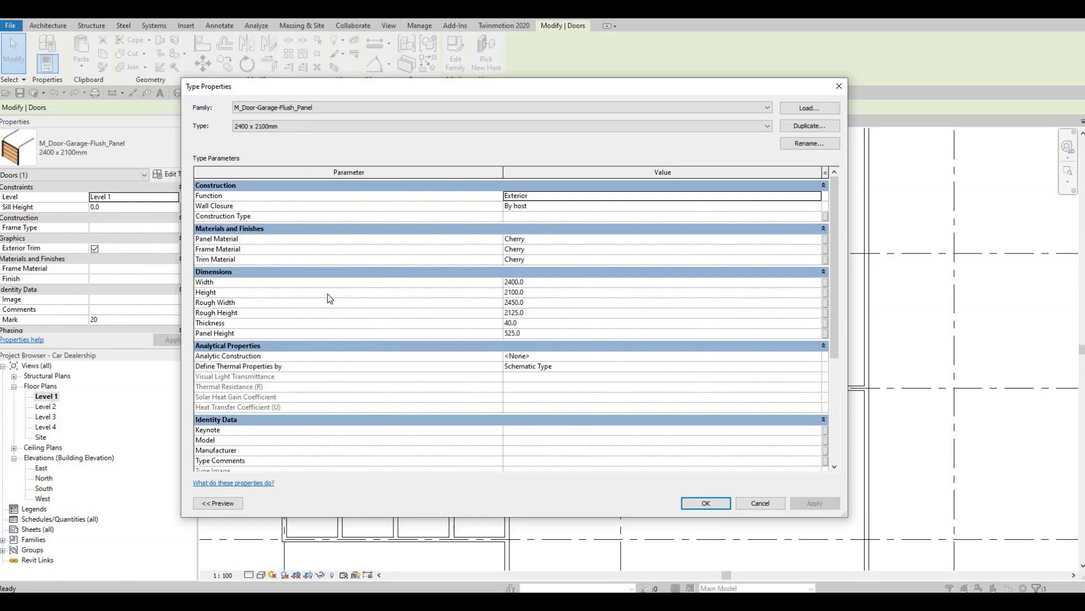
left_click(538, 283)
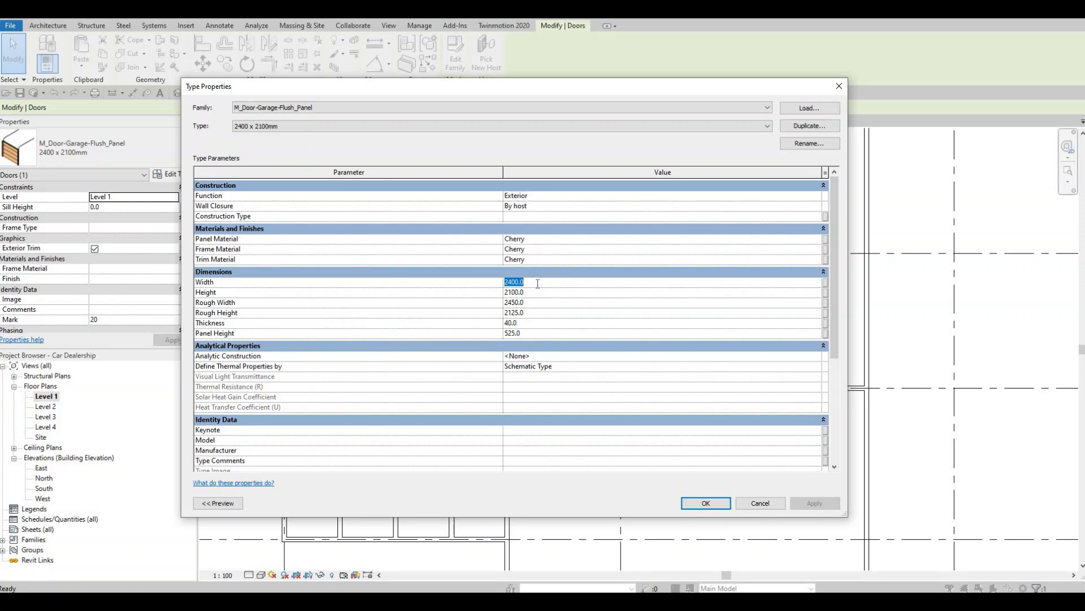
type("300")
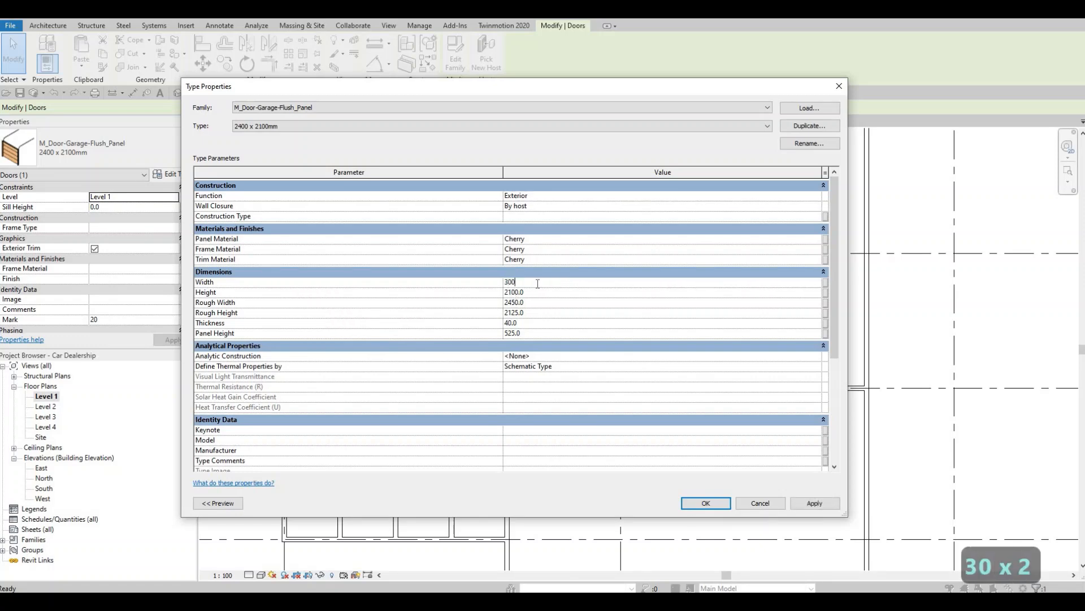
left_click(705, 502)
key("Escape")
key("Escape")
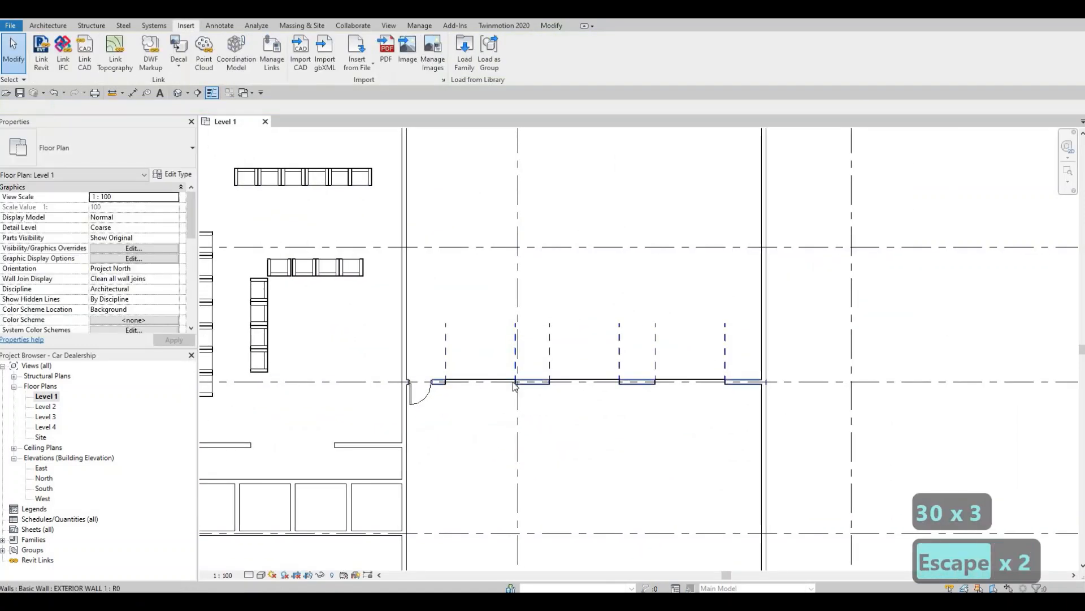
- Nudge the garage door nearest the waiting area four increments away from the passage door in the grid K wall
left_click(515, 385)
key("Right")
key("Right")
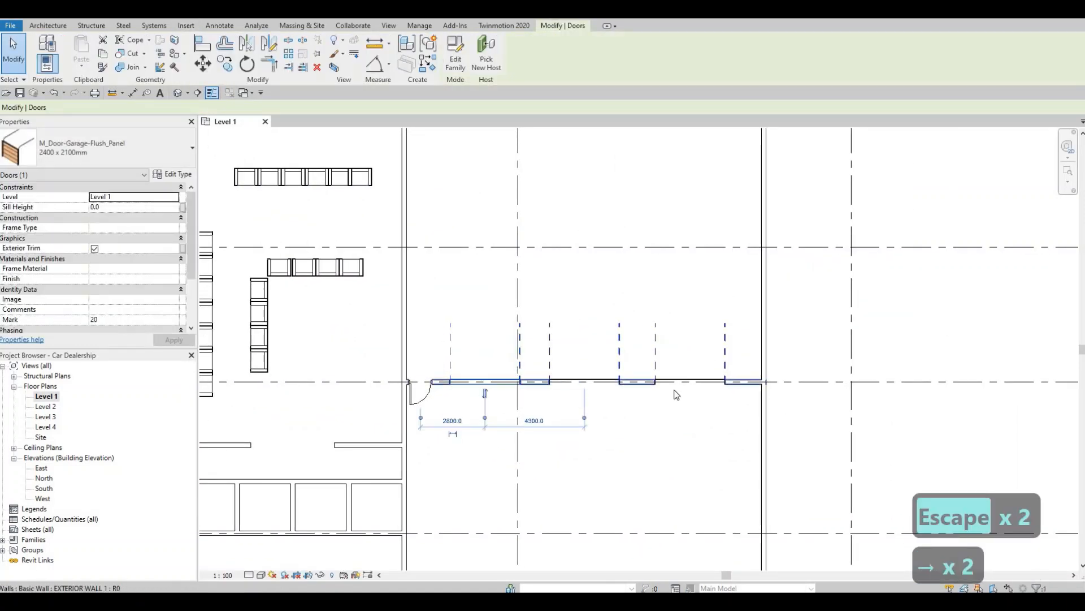
key("Right")
key("Right")
key("Escape")
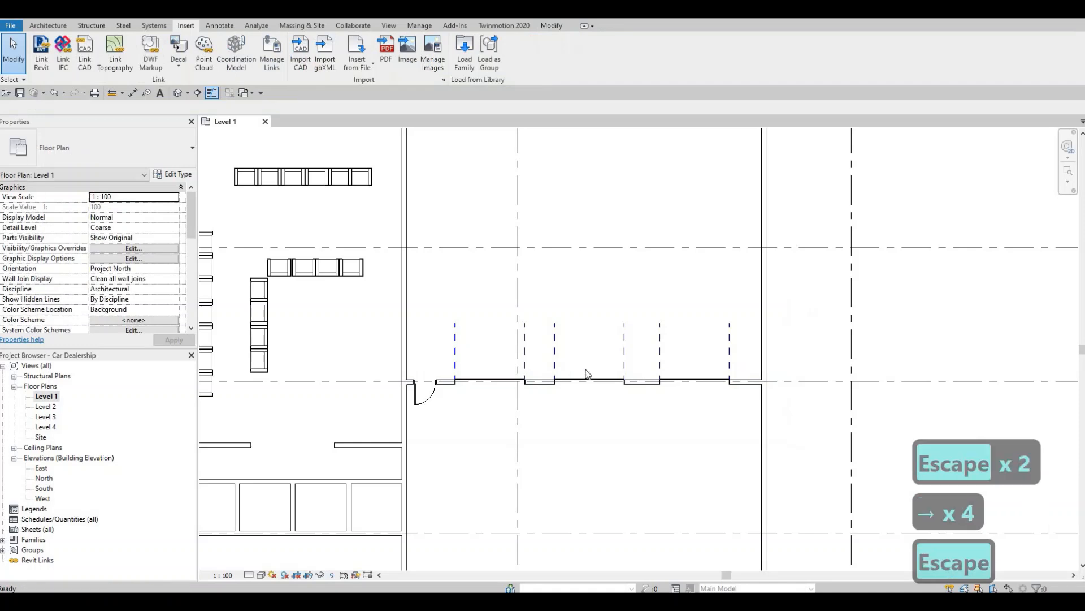
key("Escape")
key("Escape")
key("Escape")
key("Escape")
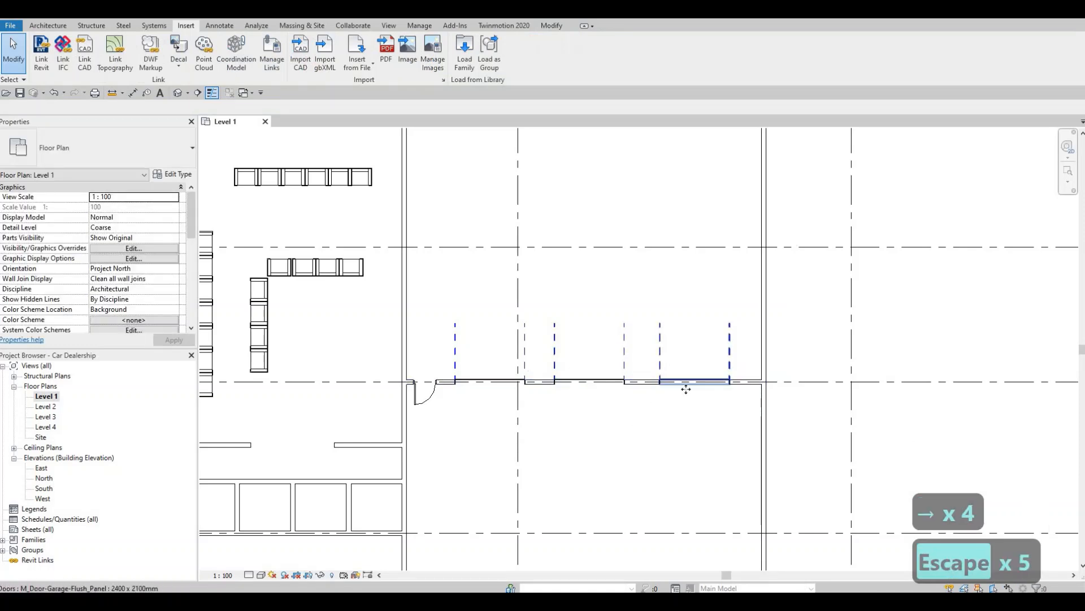
left_click(685, 389)
key("Right")
key("Right")
key("Right")
key("Left")
key("Left")
key("Left")
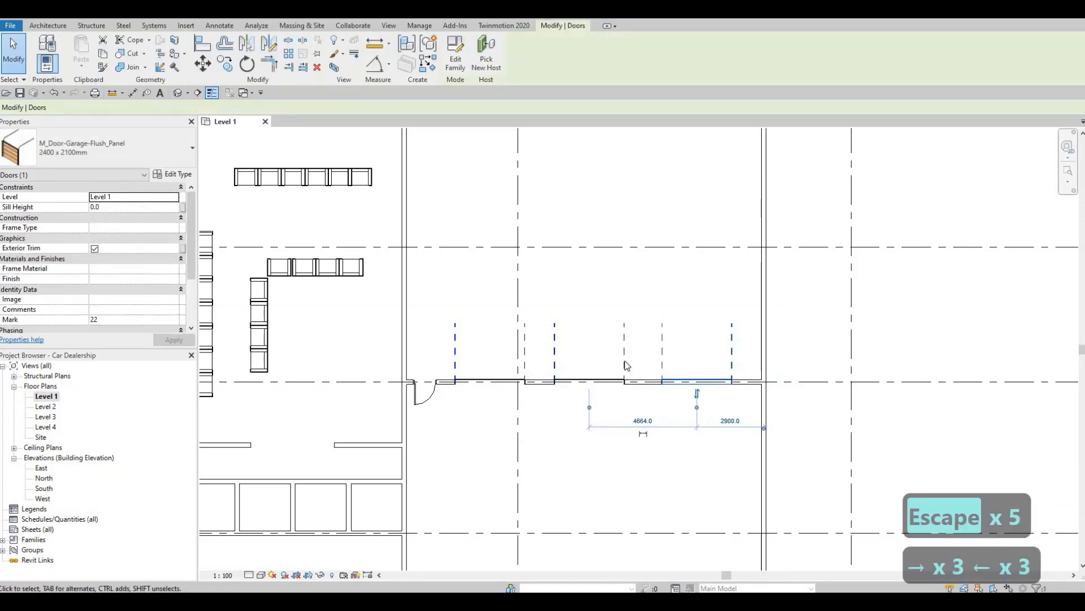
- Nudge the middle and farthest grid K garage doors toward the waiting area, and the nearest one increment away from the passage door
left_click(624, 368)
key("Left")
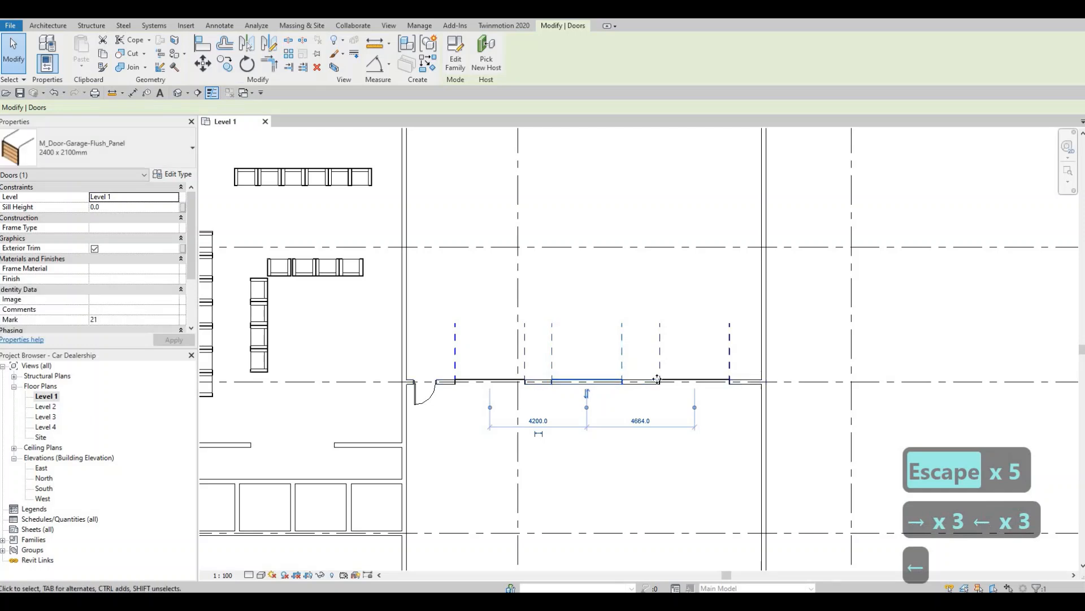
key("Left")
key("Left")
key("Left")
left_click(489, 381)
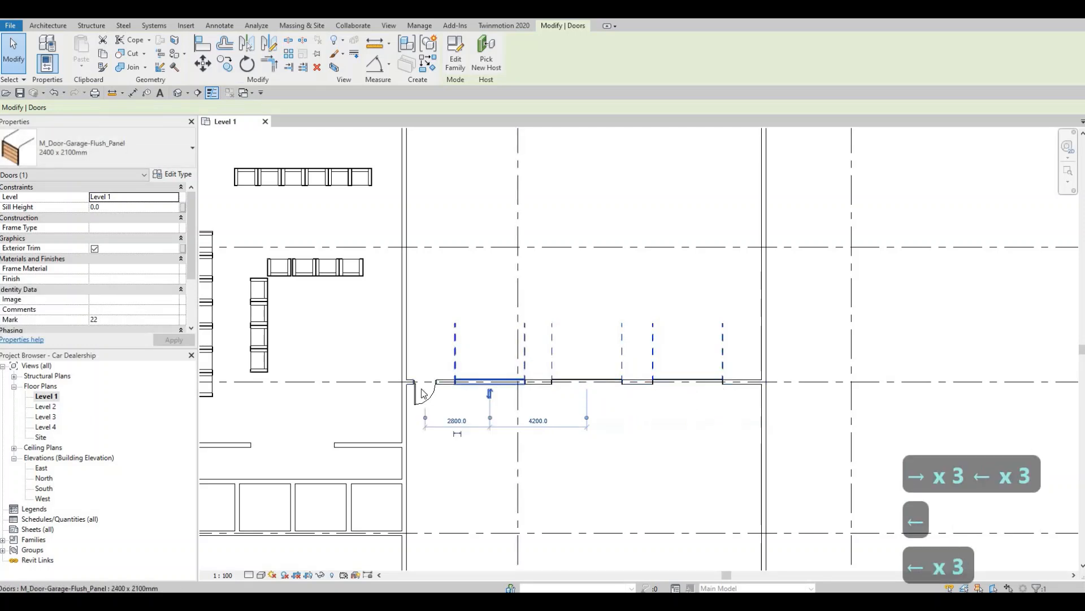
scroll(421, 393, "down", 2)
key("Right")
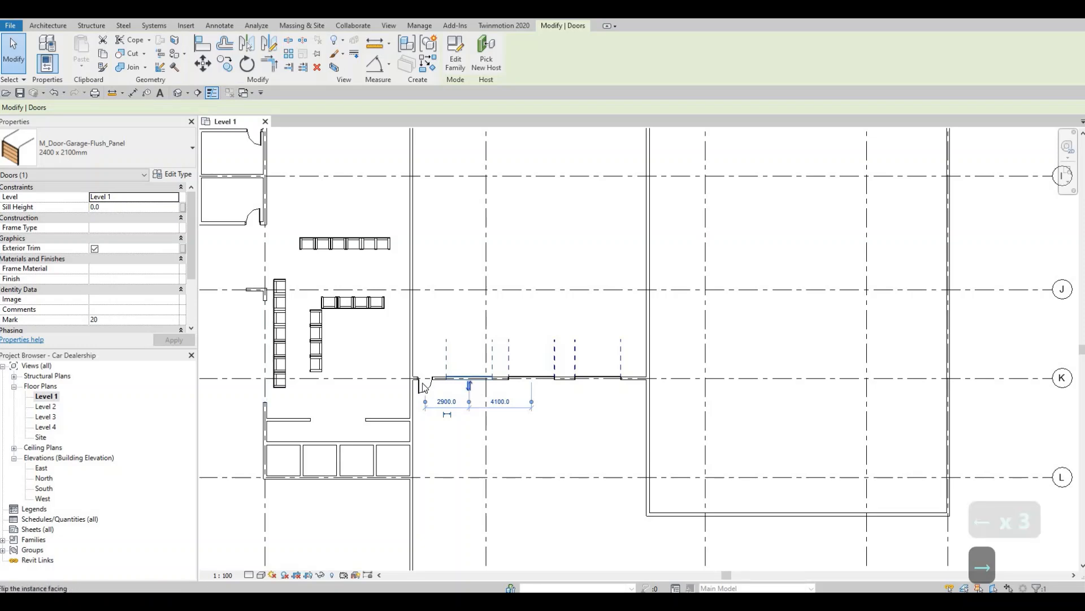
key("Escape")
- Place a flipped 900 x 2000mm M_Door-Passage-Single-Full_Lite door at the far end of the grid K wall, beside the large room
key("d")
key("r")
scroll(633, 380, "up", 1)
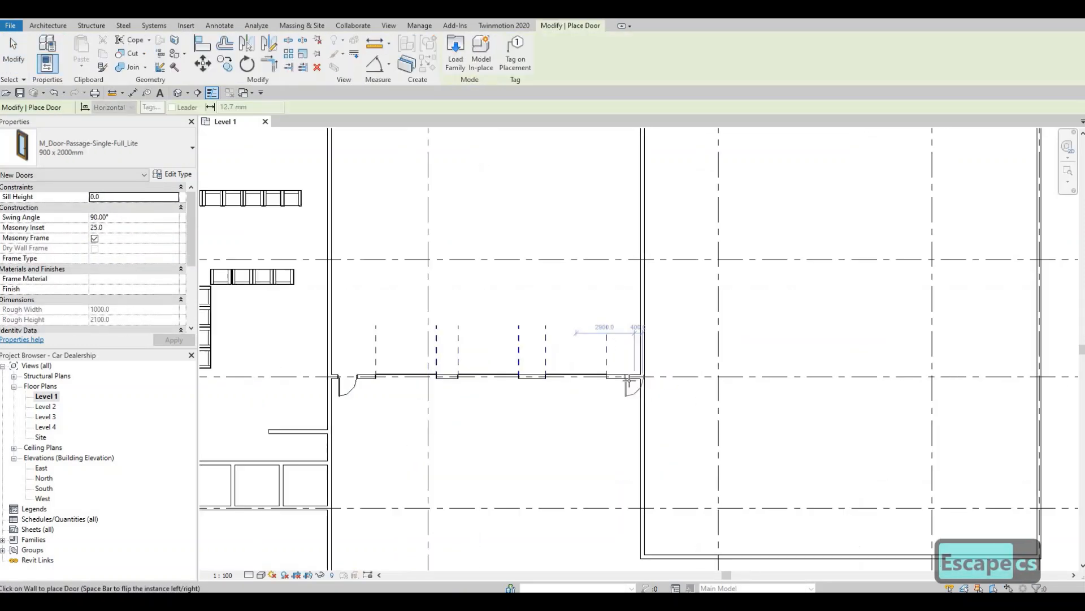
key("Escape")
key("Escape")
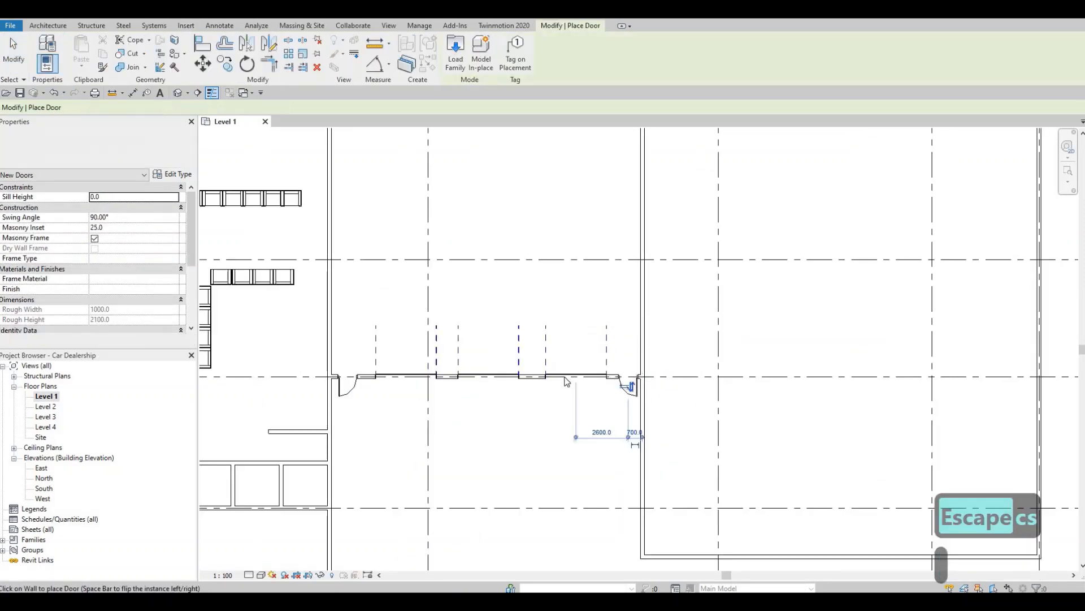
scroll(571, 396, "down", 2)
middle_click_drag(273, 358, 282, 377)
scroll(567, 444, "down", 1)
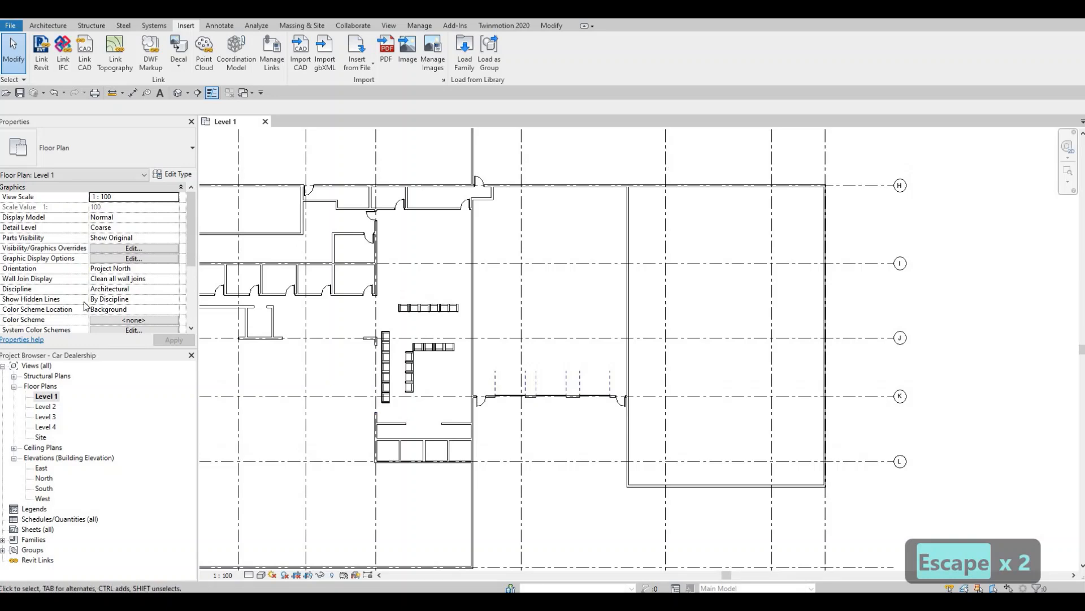
middle_click_drag(500, 333, 412, 377)
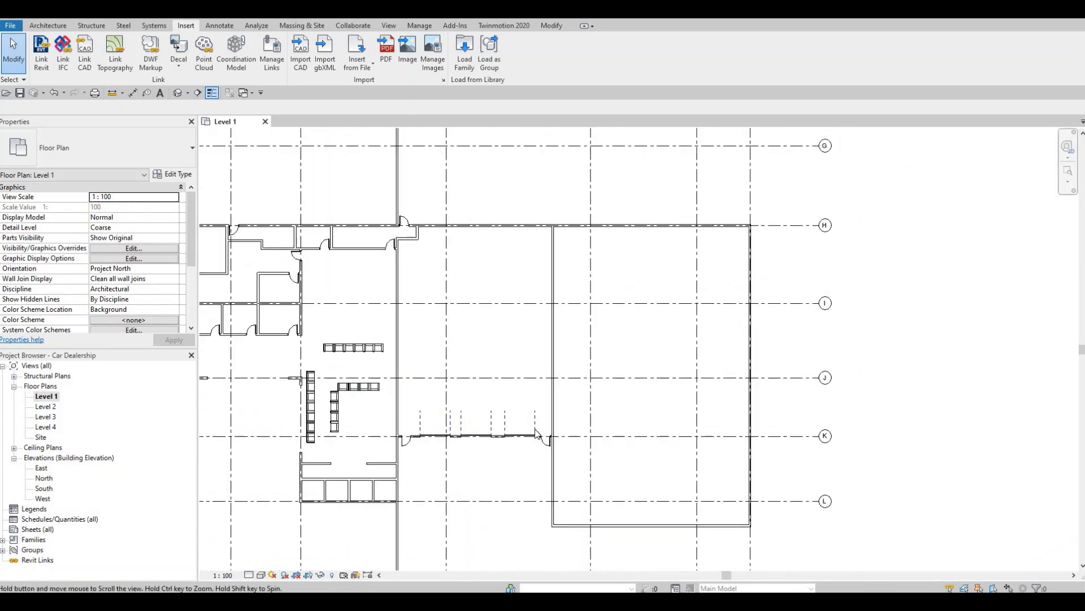
key("Escape")
key("Escape")
left_click(533, 444)
key("c")
key("s")
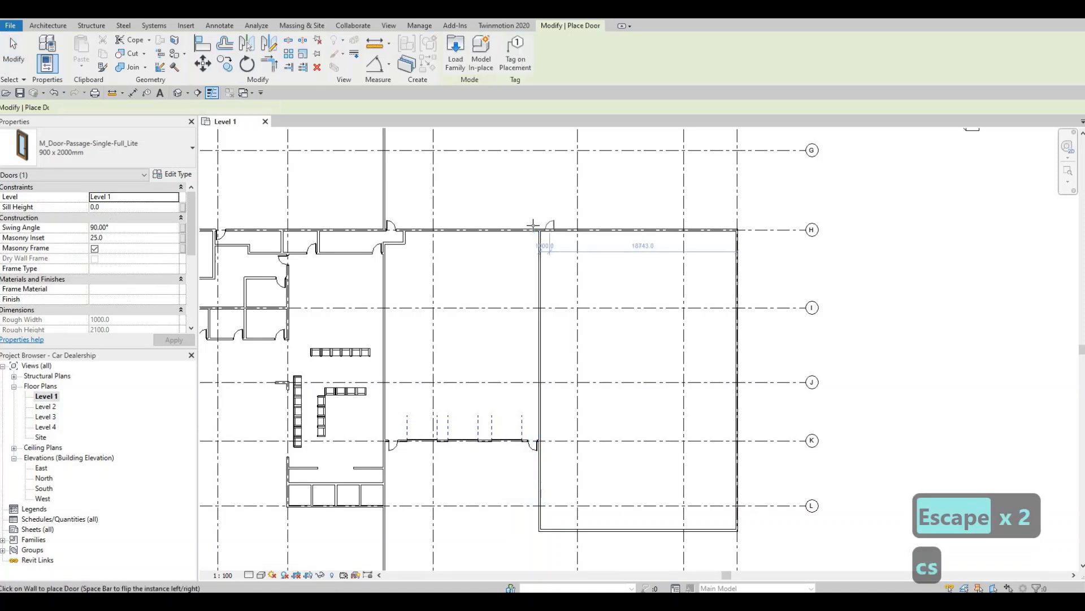
key("Escape")
key("Escape")
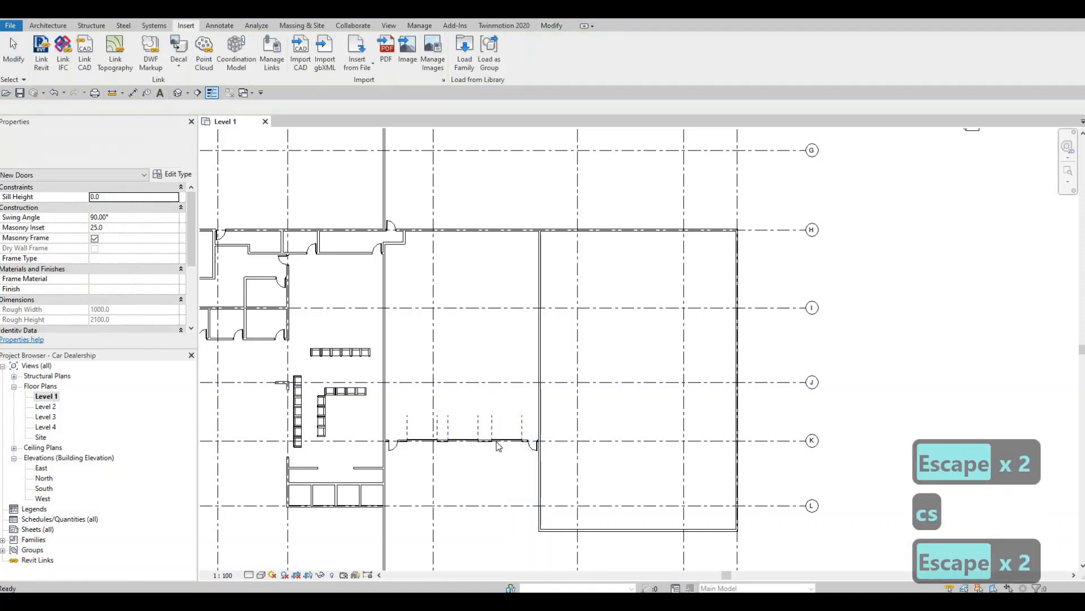
- Place three matching M_Door-Garage-Flush_Panel doors along the grid H wall opposite, facing into the same bay
left_click(500, 440)
key("c")
key("s")
scroll(443, 243, "up", 2)
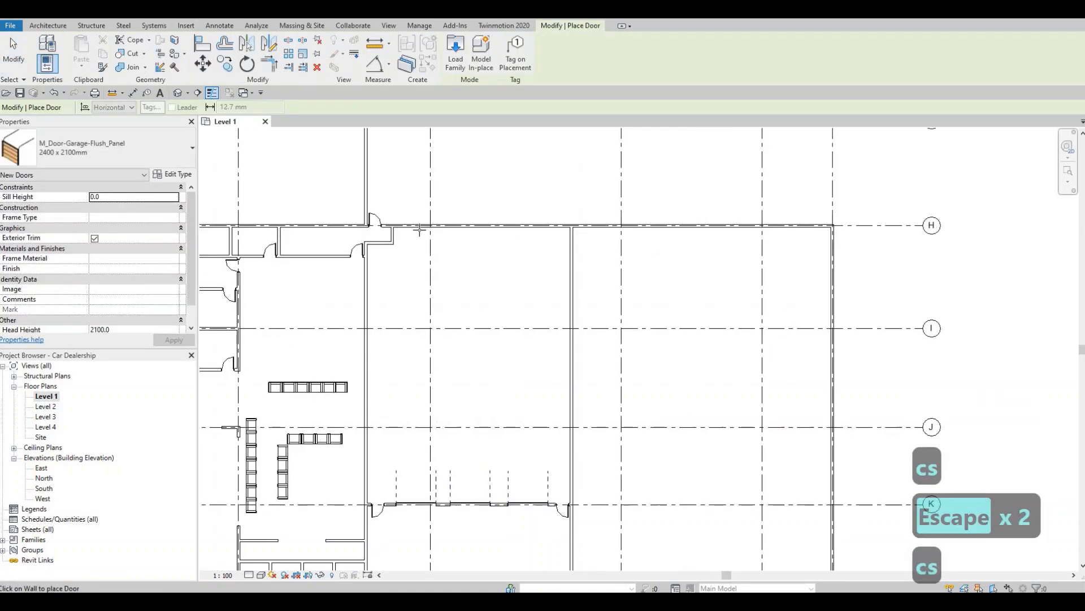
key("space")
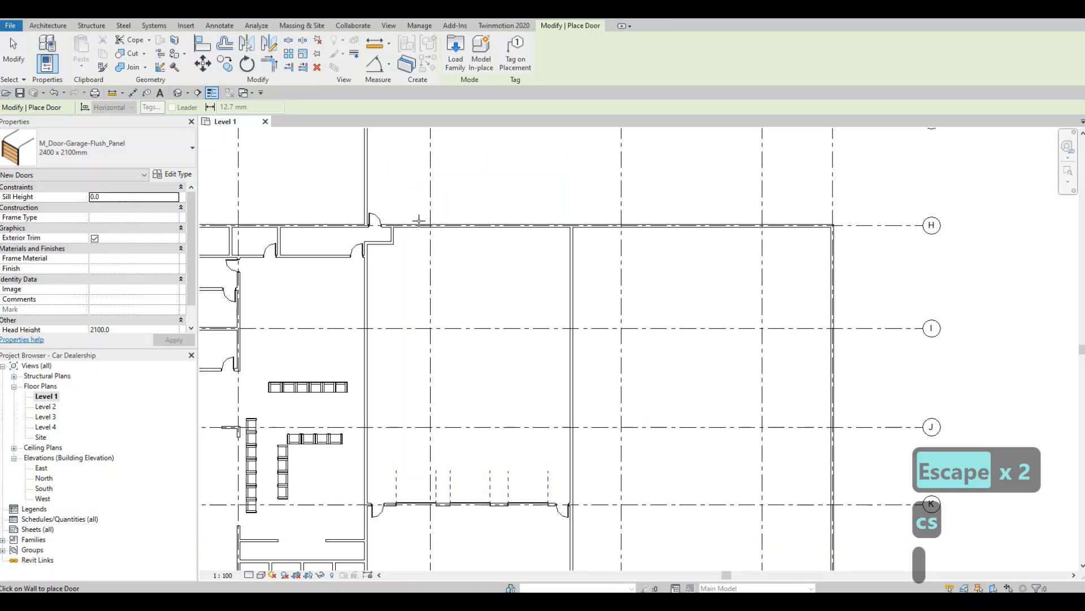
left_click(418, 221)
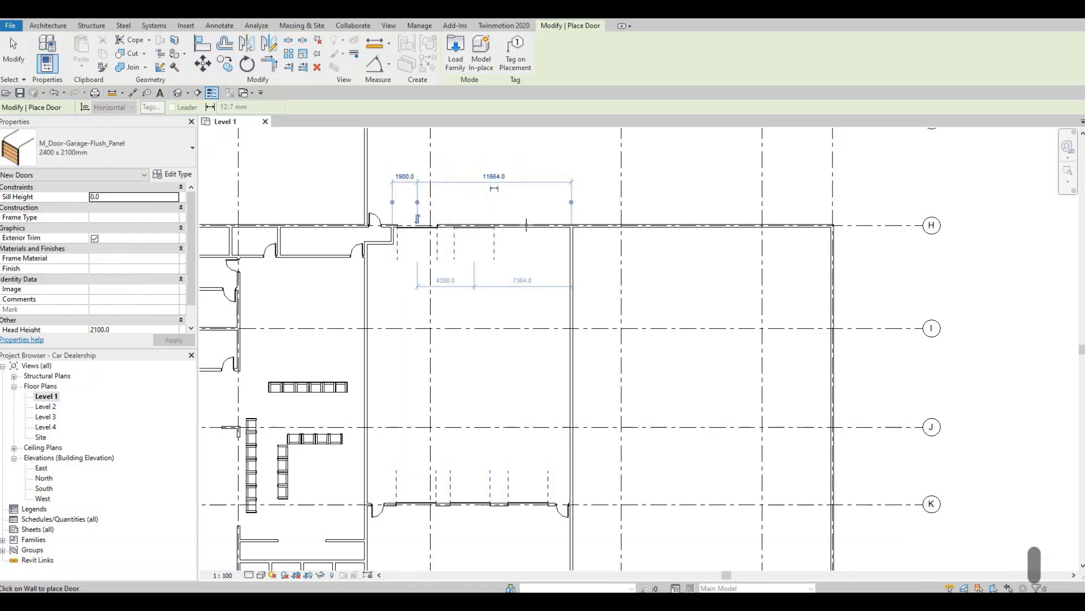
key("Escape")
key("Escape")
key("Escape")
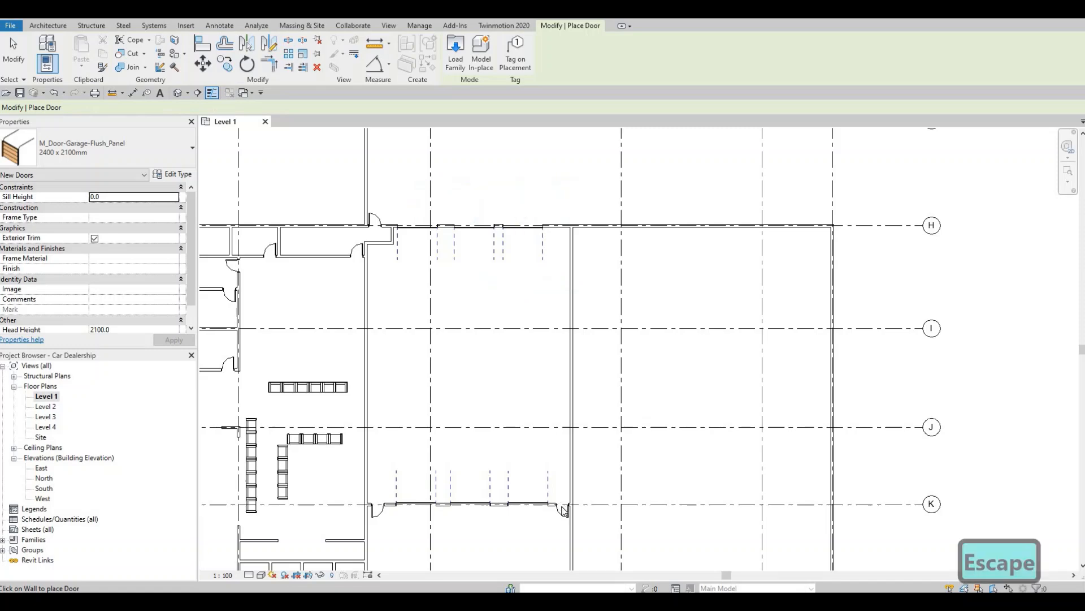
- Place a 900 x 2000mm M_Door-Passage-Single-Full_Lite door in the grid H wall, between the last garage door and the large room
key("c")
key("s")
scroll(543, 240, "up", 3)
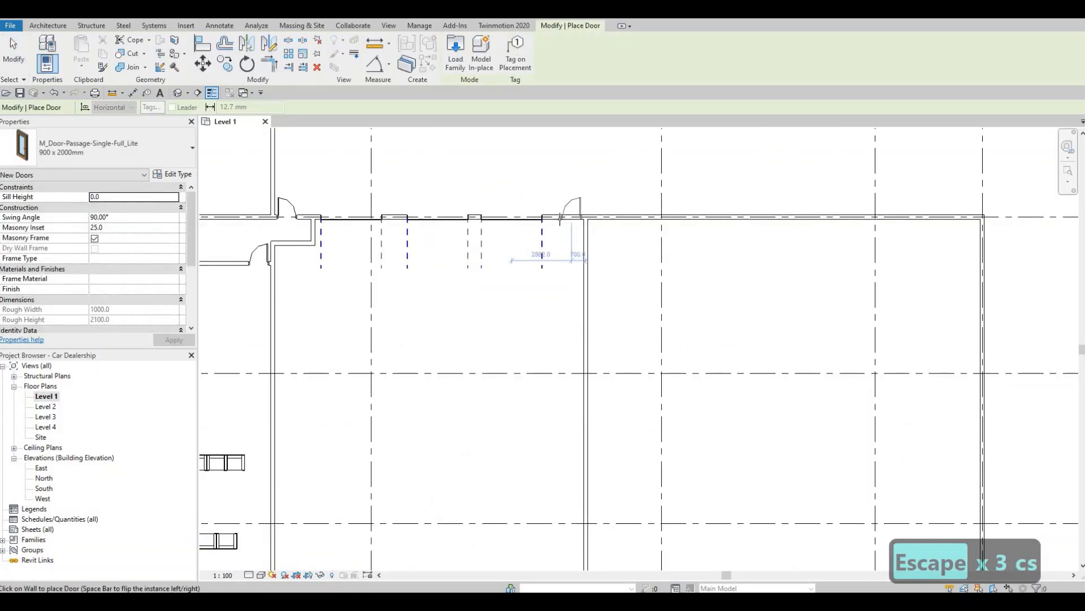
left_click(560, 217)
key("Escape")
key("Escape")
scroll(543, 274, "down", 3)
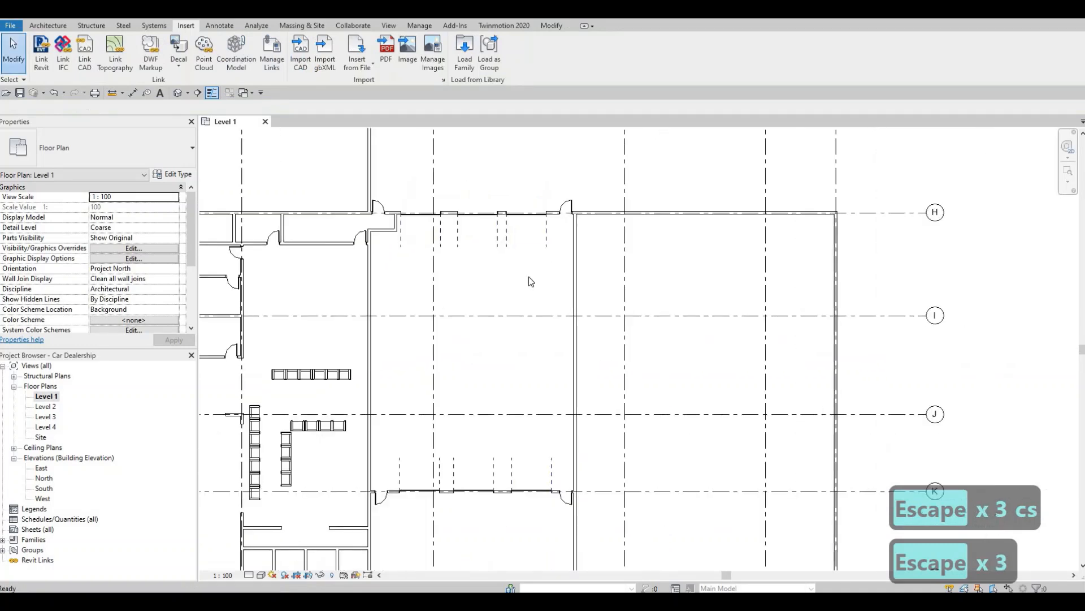
key("Escape")
key("Escape")
- Align the centers of the three grid K garage doors with those of the opposite grid H garage doors
key("a")
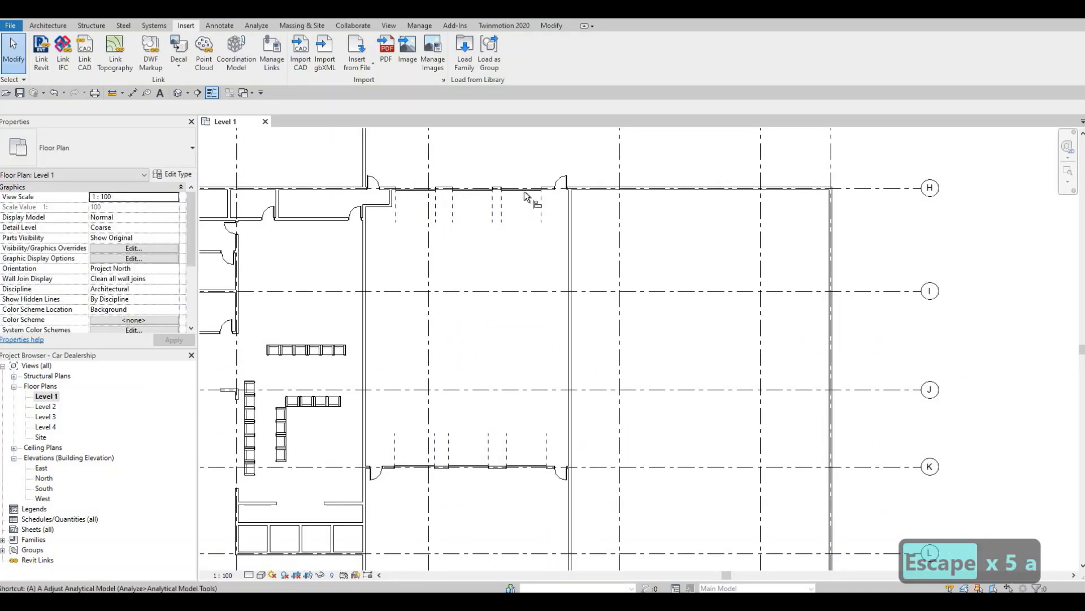
key("l")
left_click(522, 193)
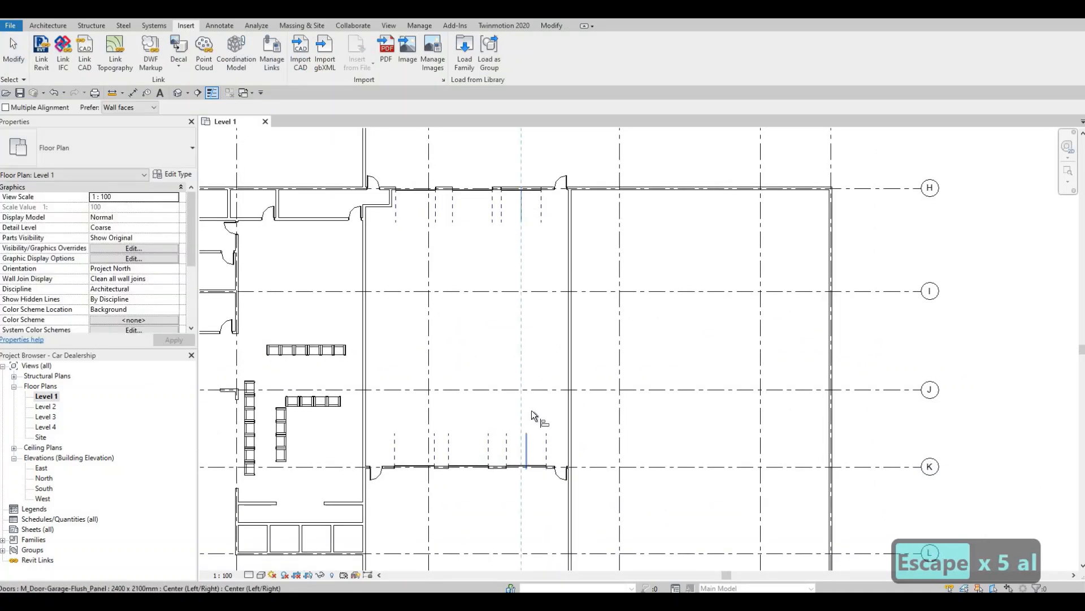
left_click(532, 413)
left_click(474, 212)
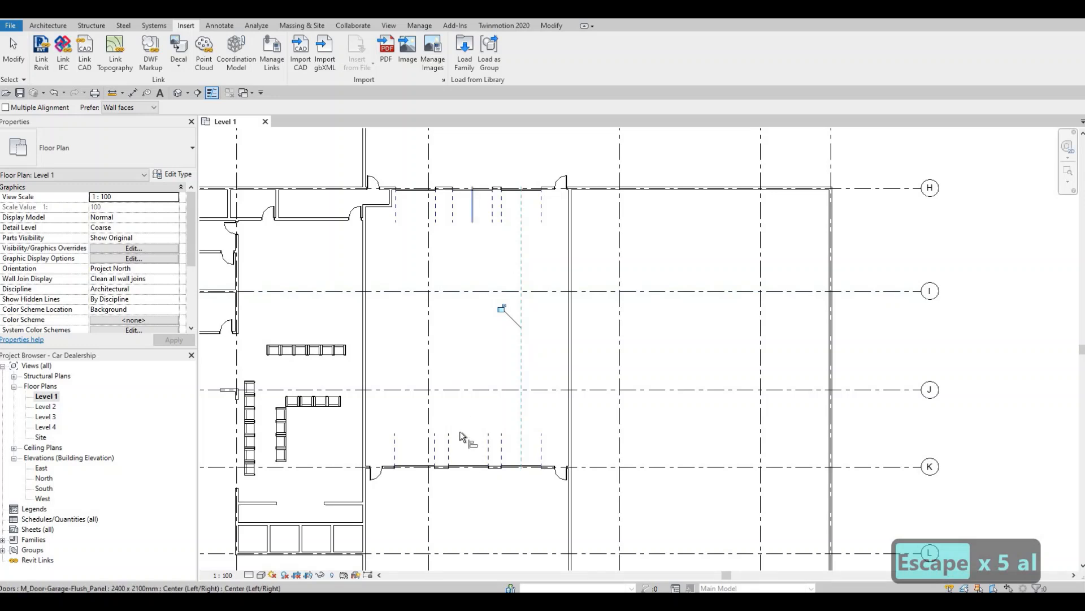
left_click(467, 470)
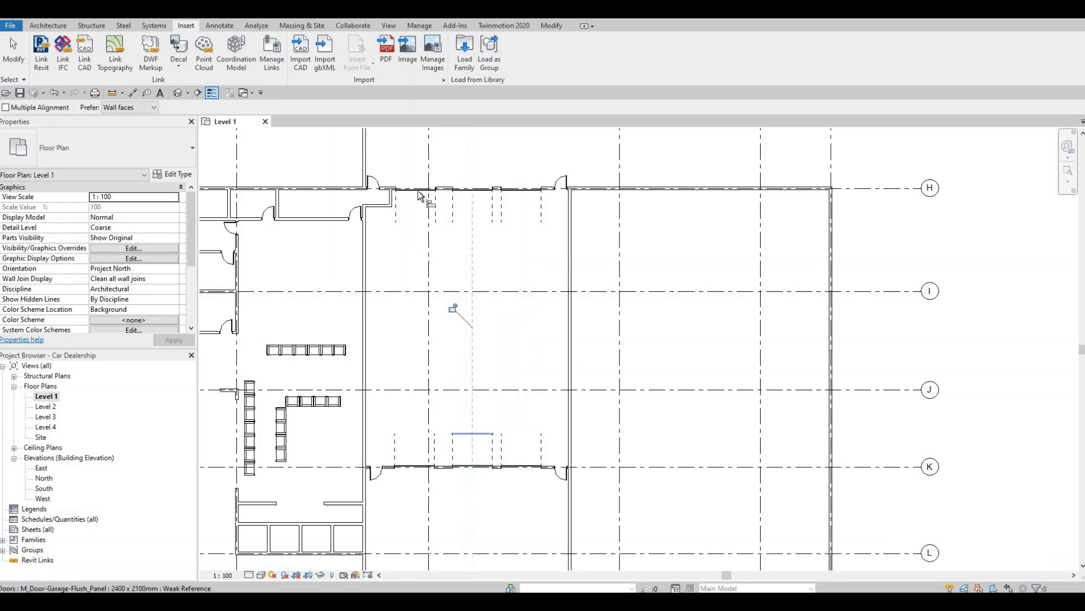
left_click(414, 465)
key("Escape")
key("Escape")
key("Escape")
- Examine the Level 1 plan from the garage door bay across to the large open area south of the offices
middle_click_drag(484, 544, 485, 507)
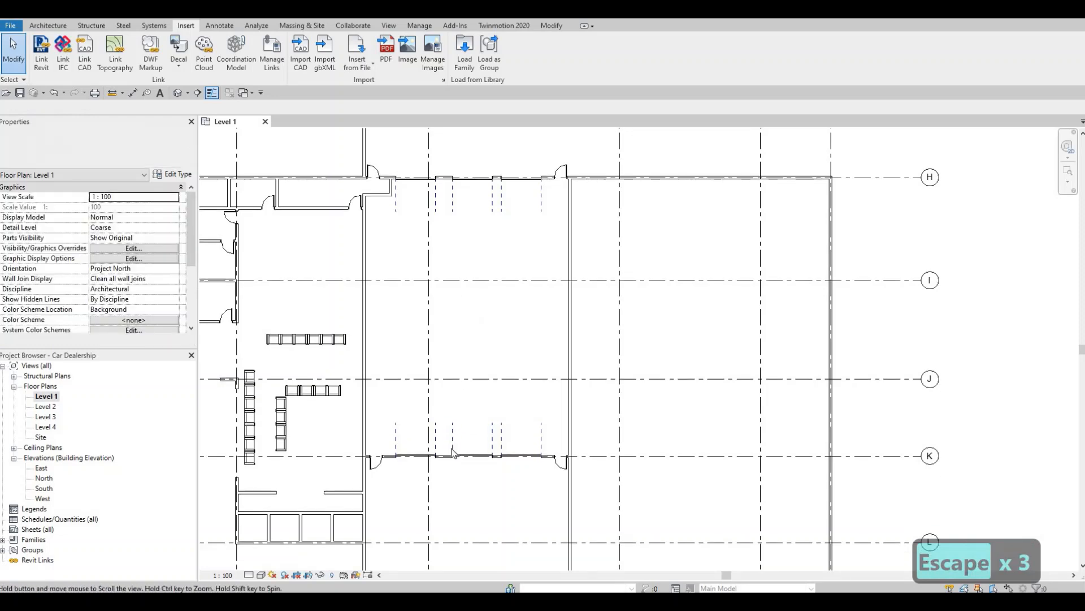
scroll(504, 407, "down", 3)
middle_click_drag(504, 407, 525, 412)
scroll(532, 388, "down", 1)
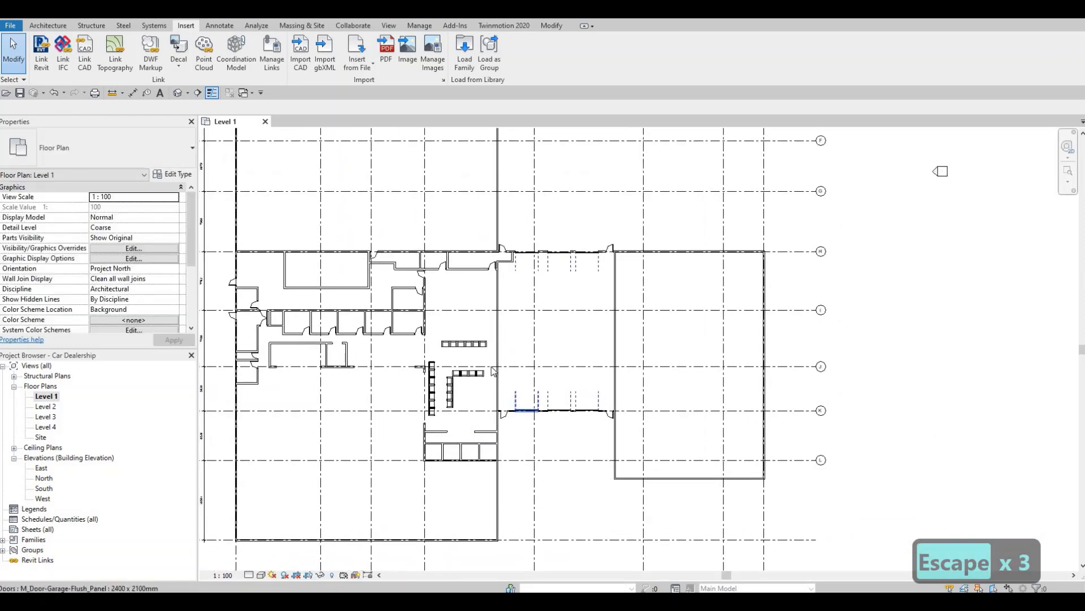
mouse_move(448, 306)
middle_mouse_down()
mouse_move(466, 320)
mouse_move(464, 297)
middle_mouse_up()
mouse_move(553, 349)
middle_mouse_down()
mouse_move(555, 336)
mouse_move(514, 385)
mouse_move(503, 392)
mouse_move(501, 382)
middle_mouse_up()
scroll(555, 336, "down", 1)
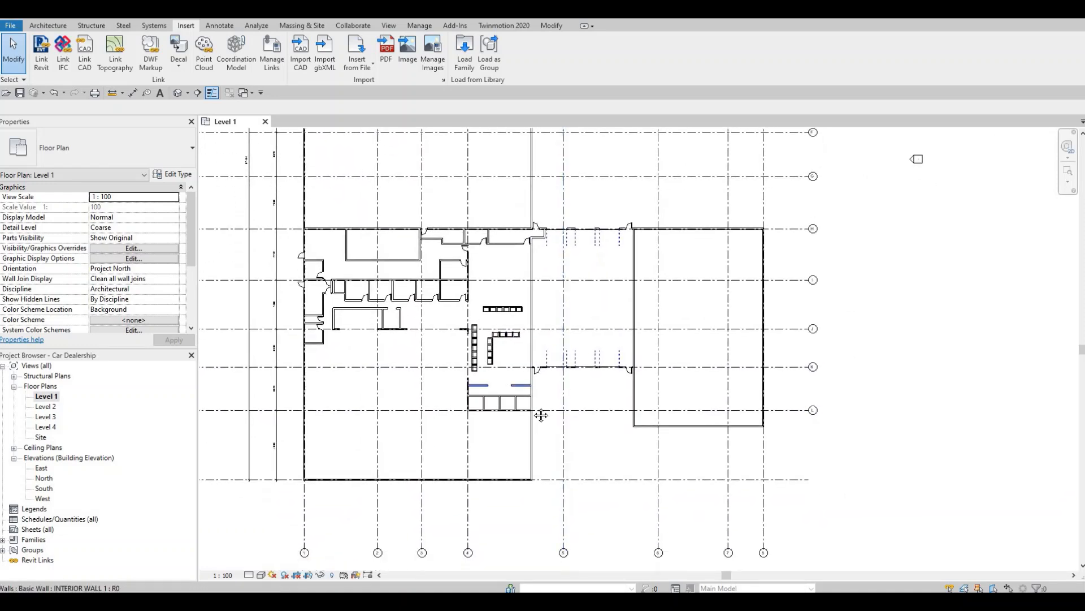
middle_click_drag(426, 431, 489, 381)
scroll(588, 390, "up", 2)
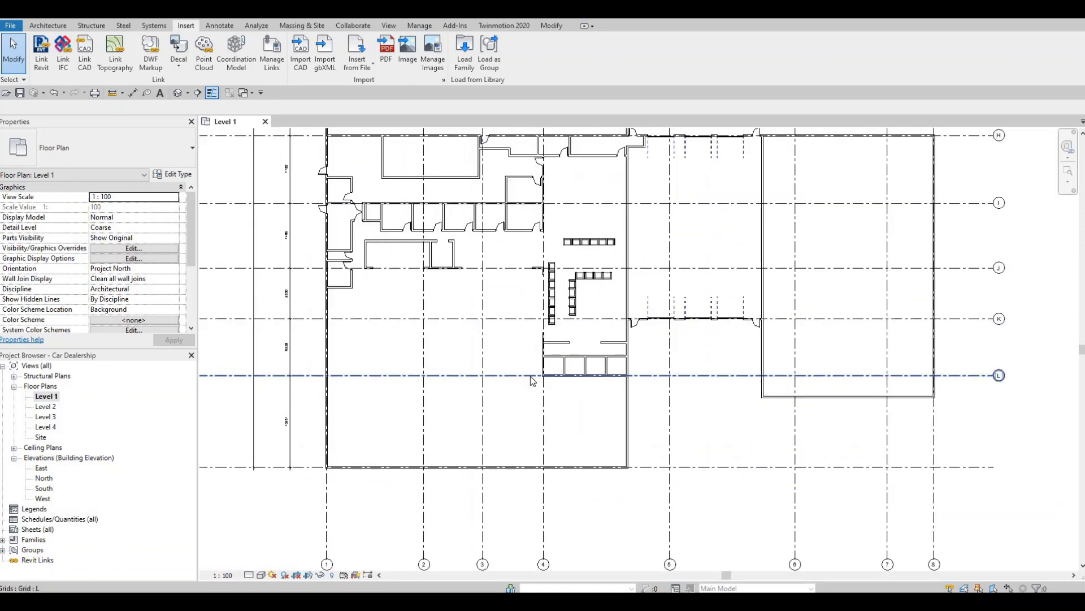